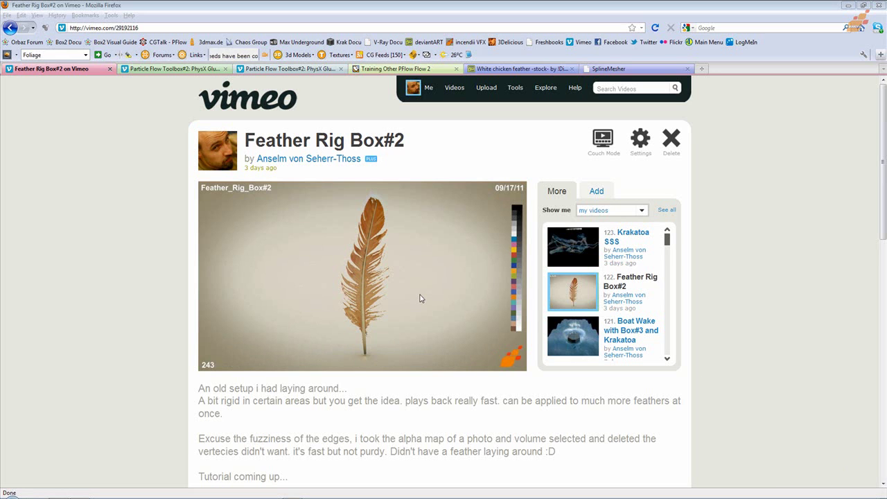
- Watch the Feather Rig Box#2 video and the PhysX Glue Foliage 1 and Flexible 1 videos on Vimeo
double_click(403, 141)
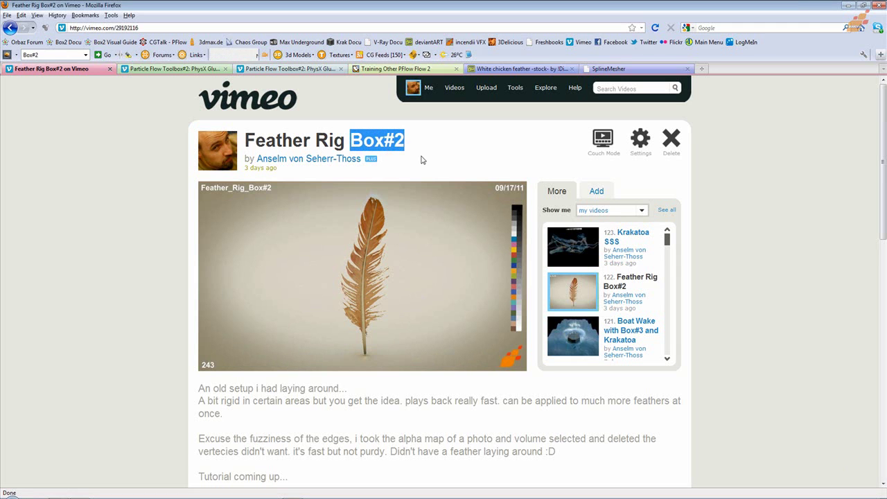
click(225, 360)
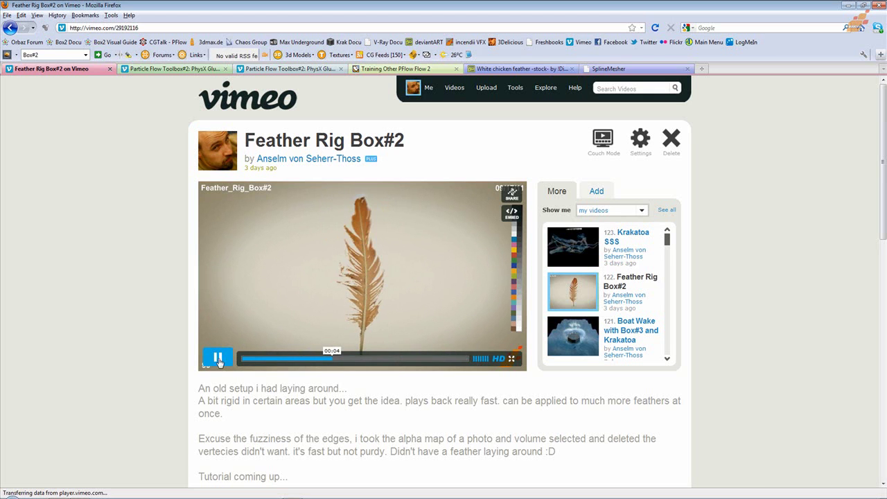
click(317, 71)
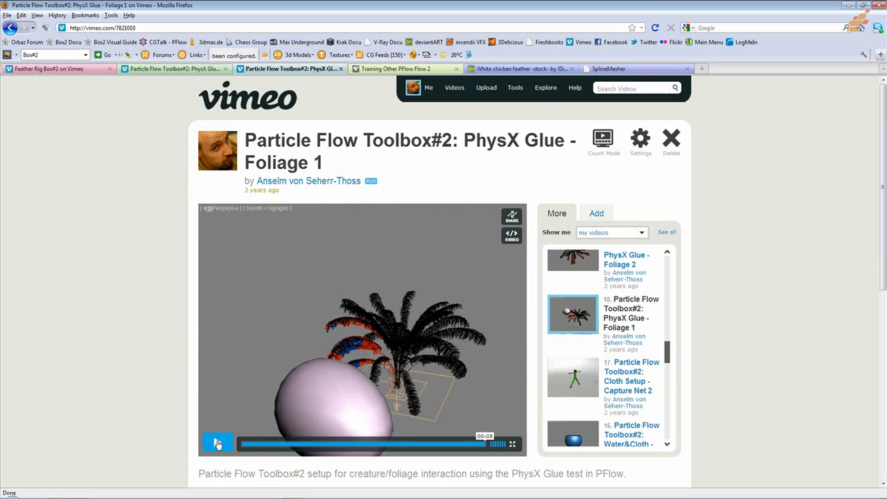
click(217, 444)
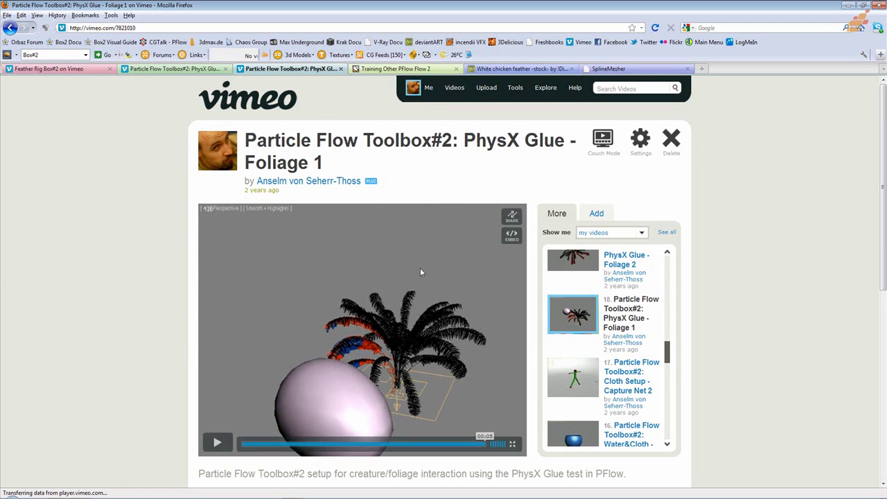
click(188, 69)
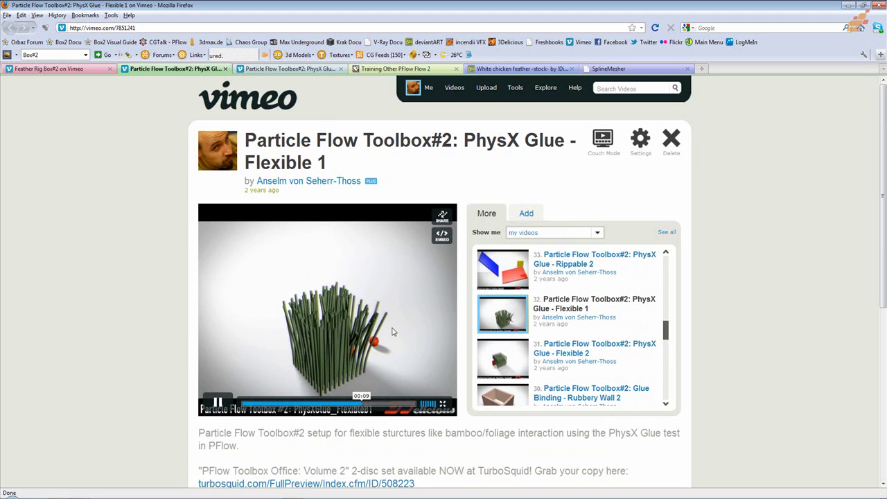
- Review the PFlow Toolbox Office: Volume 2 course outline on TurboSquid and bring up the white chicken feather stock page
click(407, 65)
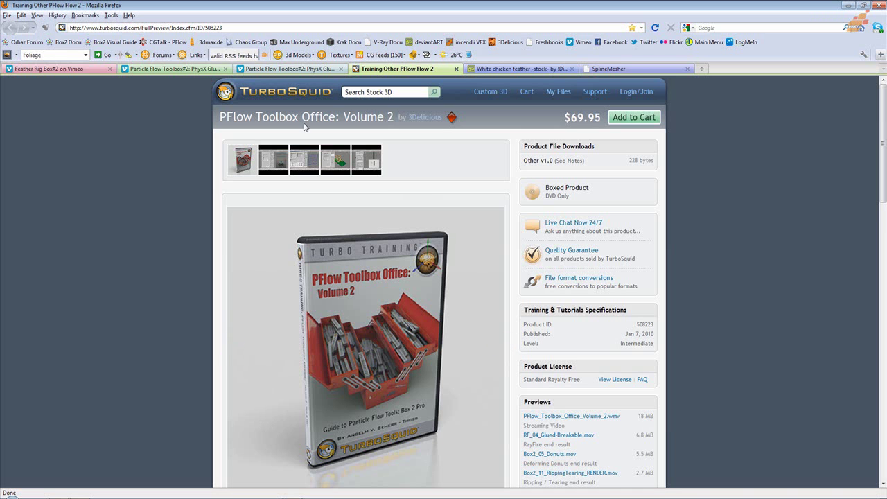
scroll(753, 268, down, 10)
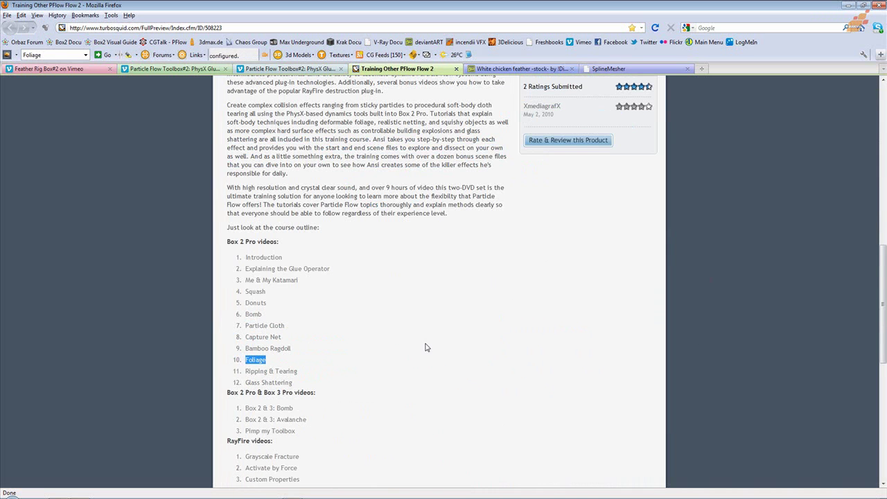
scroll(414, 340, up, 10)
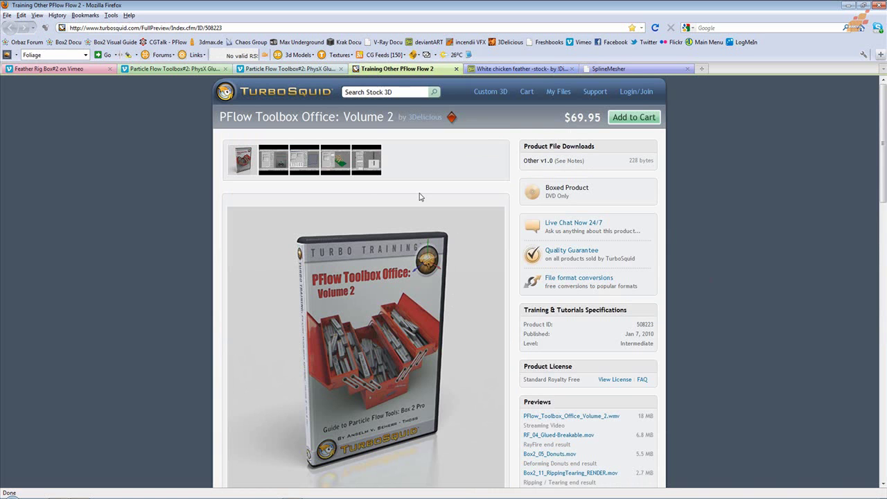
click(523, 70)
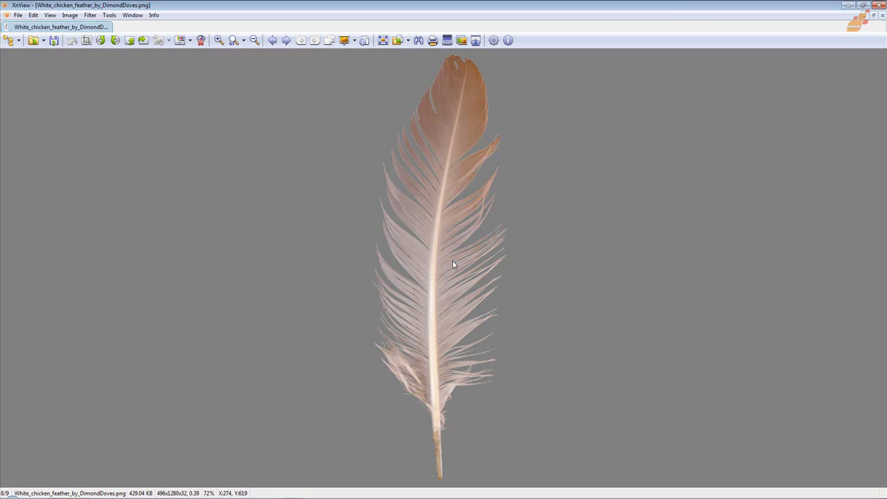
- Switch to 3ds Max, select the feather's image plane and inspect it in the perspective view
key(alt+Tab)
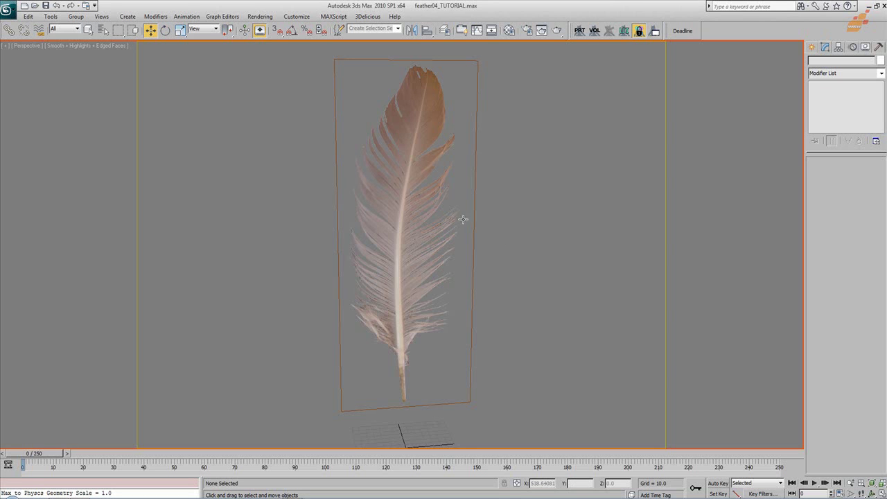
click(443, 234)
alt+middle_drag(424, 284, 429, 277)
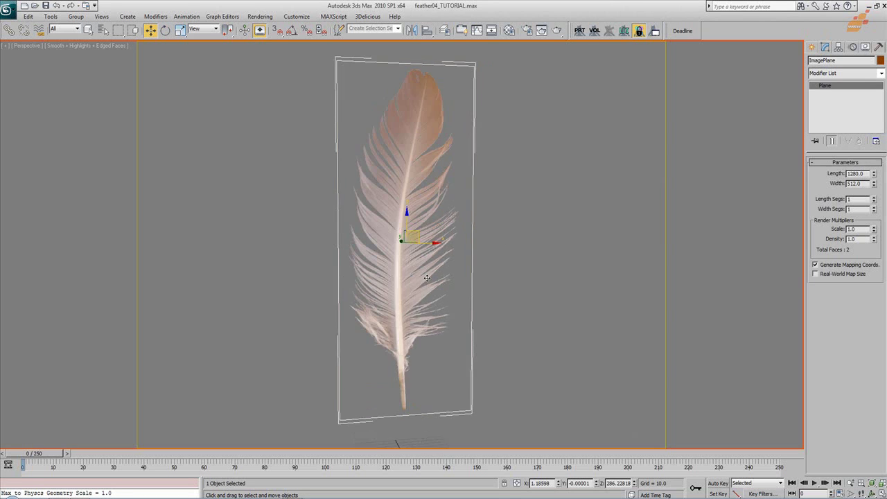
middle_drag(388, 217, 418, 226)
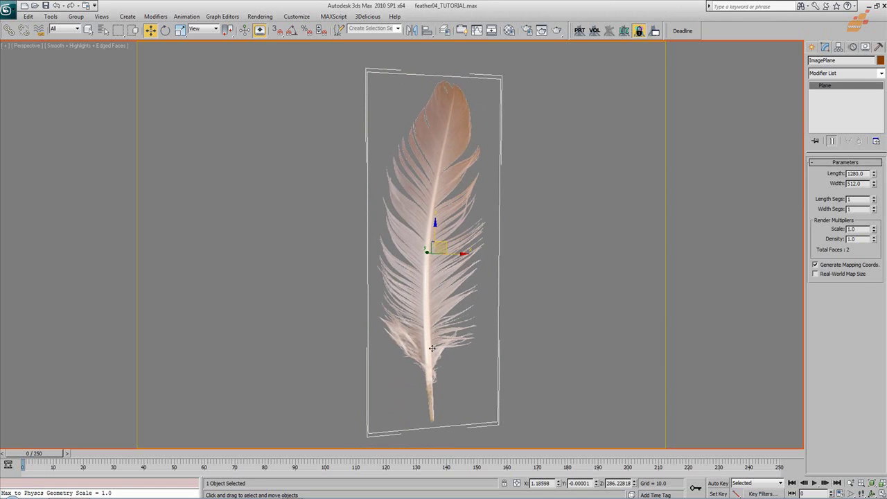
middle_drag(491, 201, 474, 195)
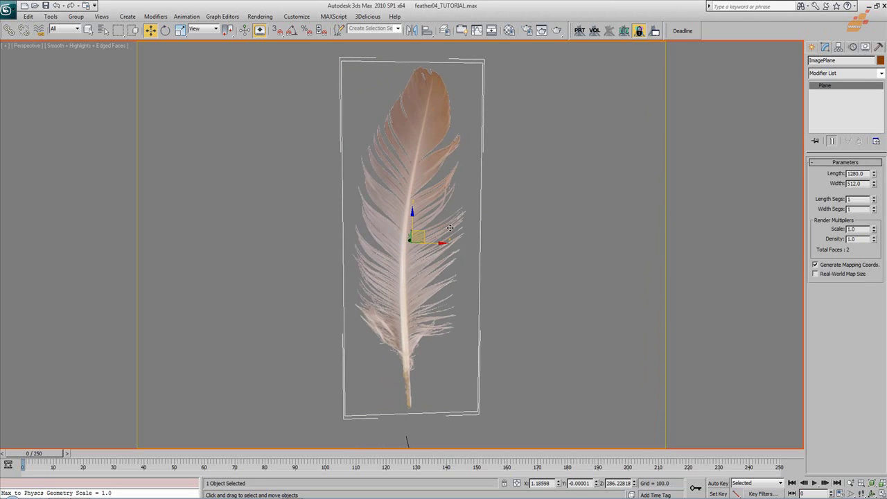
middle_drag(450, 228, 459, 228)
alt+middle_drag(406, 223, 417, 229)
- Try to rotate the feather's image plane, and display its Link Info transform locks
key(e)
drag(428, 243, 437, 252)
key(w)
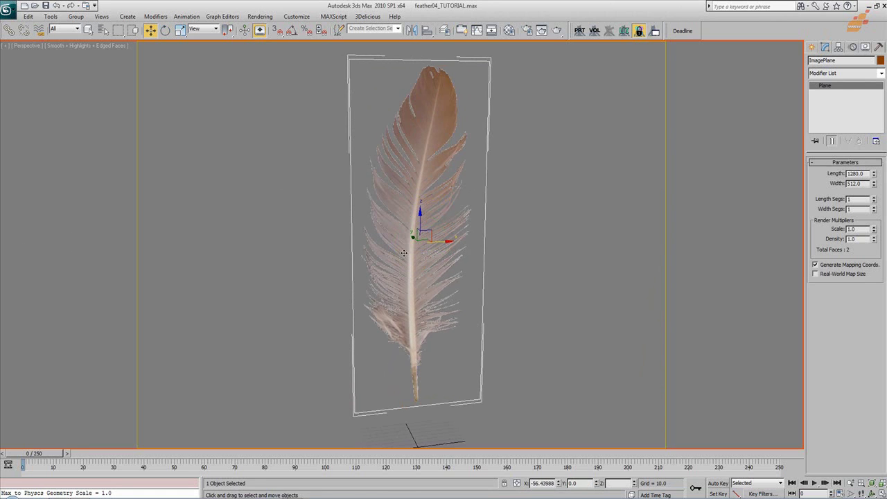
click(838, 47)
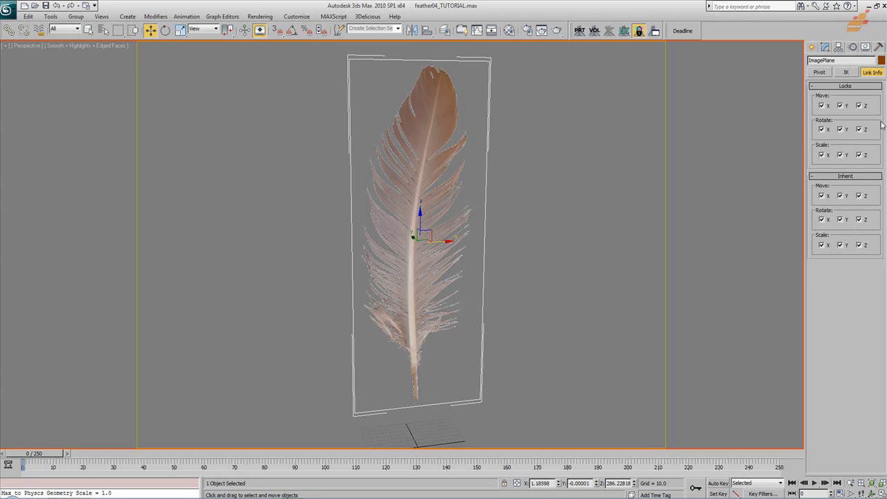
- Freeze the feather's image plane and unfreeze it again
mouse_move(531, 254)
middle_down()
mouse_move(530, 263)
mouse_move(525, 254)
middle_up()
right_click(367, 174)
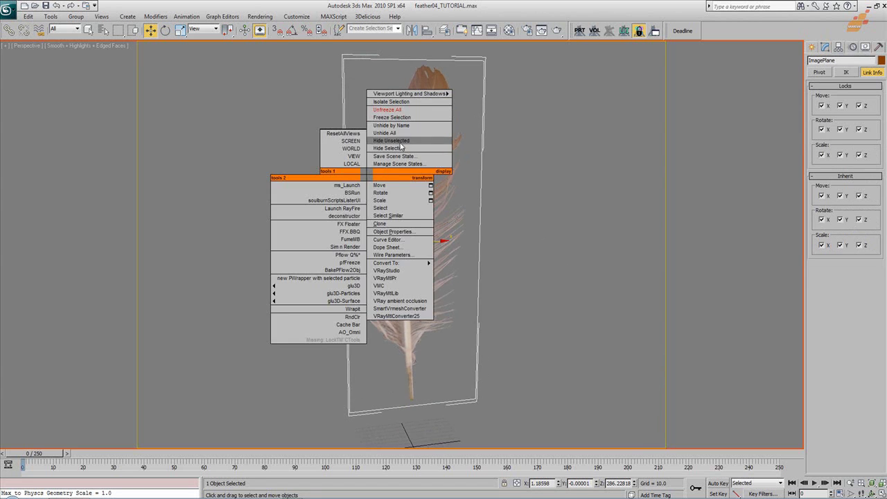
click(401, 118)
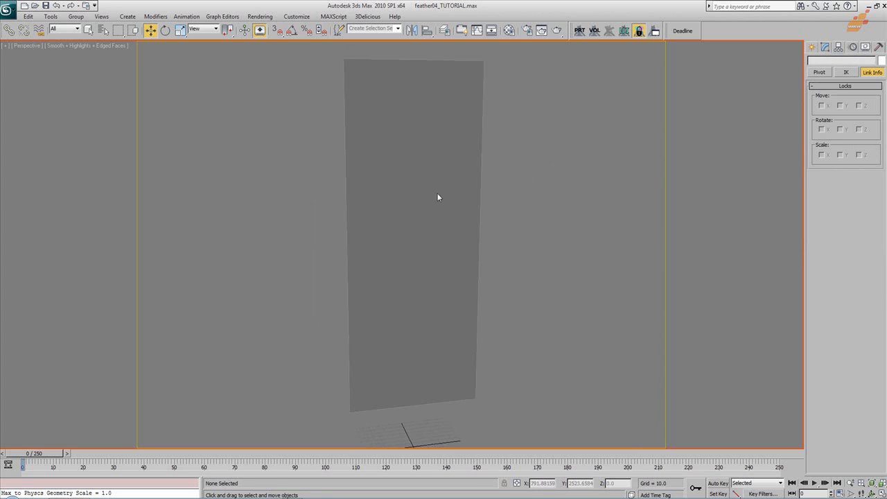
right_click(405, 244)
click(444, 174)
click(430, 214)
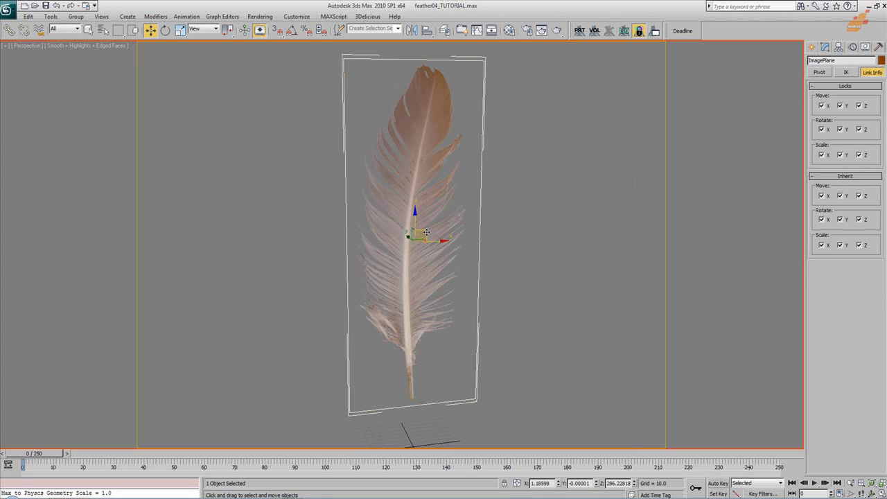
- Try to move the locked image plane, and show the whole feather in the Front view
drag(415, 233, 414, 231)
middle_drag(423, 242, 421, 249)
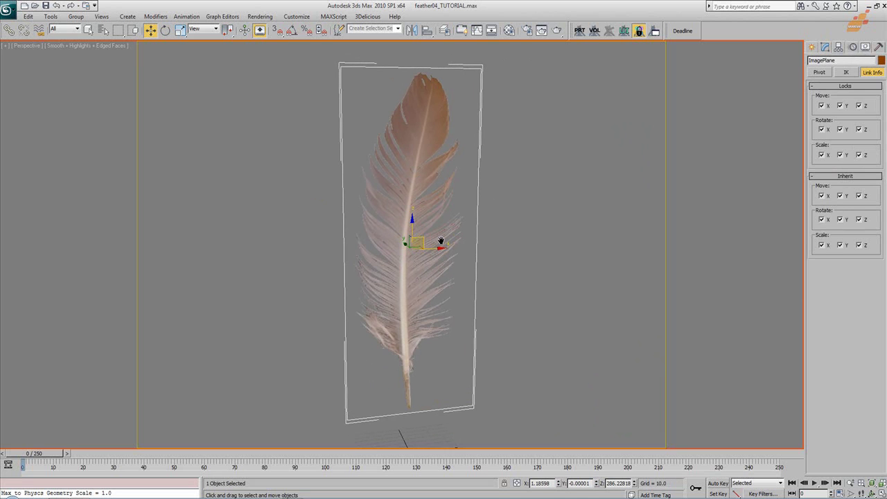
middle_drag(478, 235, 474, 237)
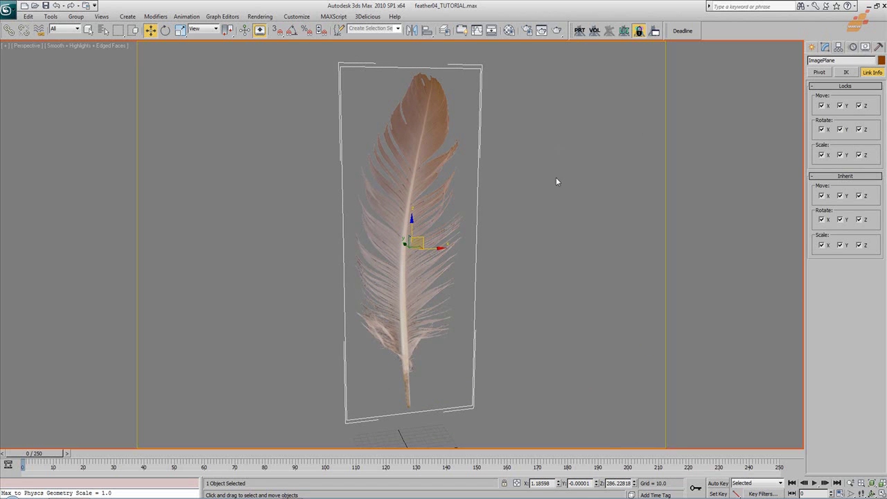
key(f)
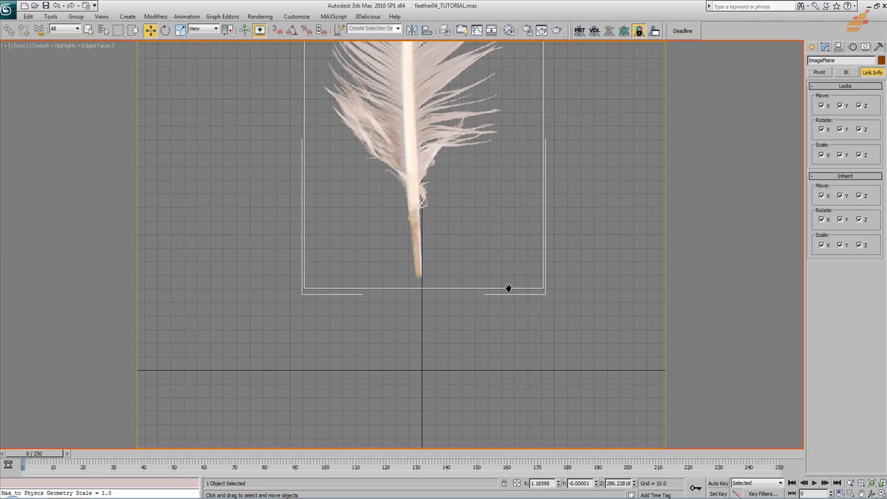
middle_drag(504, 233, 501, 274)
scroll(480, 236, down, 2)
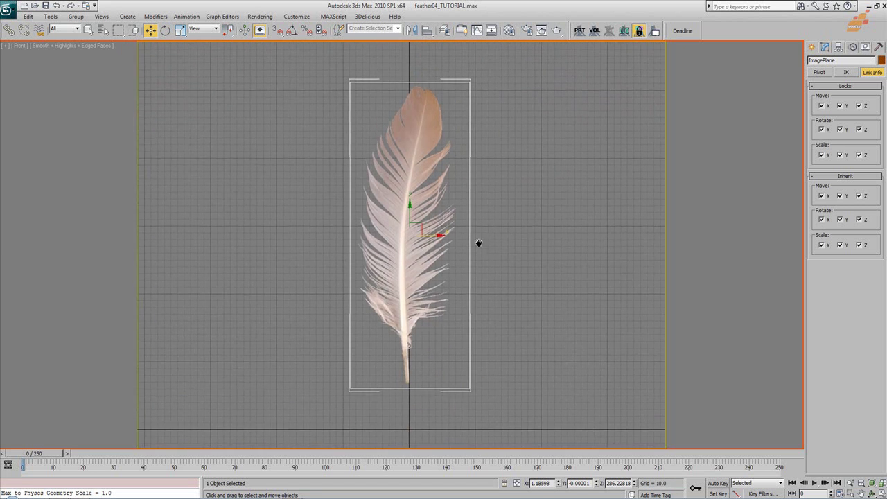
scroll(480, 245, up, 2)
scroll(464, 245, down, 1)
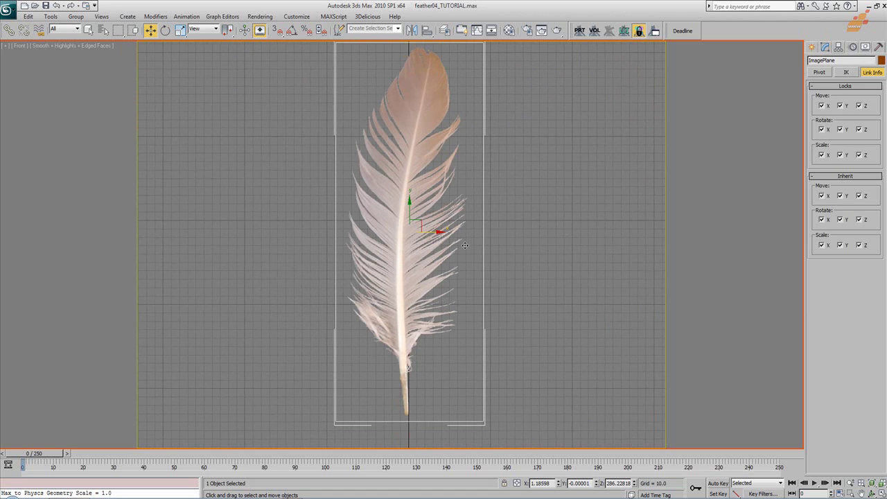
- Draw a three-point line with corner vertices beside the feather and delete it
click(810, 46)
click(828, 116)
click(589, 380)
click(545, 300)
click(590, 171)
right_click(646, 228)
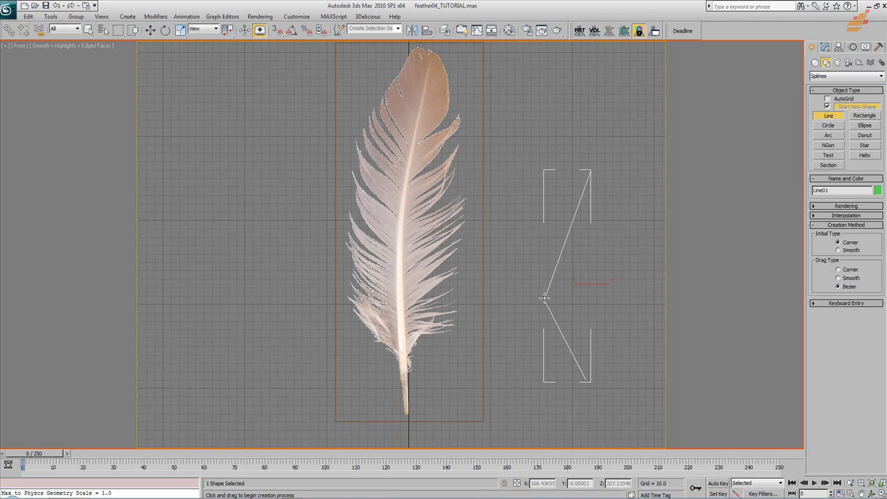
key(Delete)
- Draw a curved line with Bezier vertices beside the feather and delete it
click(575, 385)
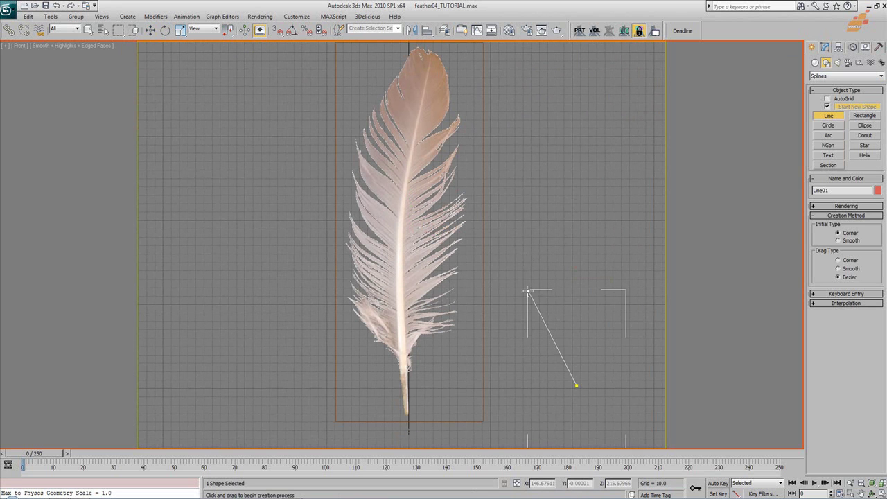
drag(600, 228, 611, 202)
mouse_move(597, 147)
mouse_down()
mouse_move(586, 134)
mouse_move(537, 139)
mouse_up()
right_click(537, 143)
key(Delete)
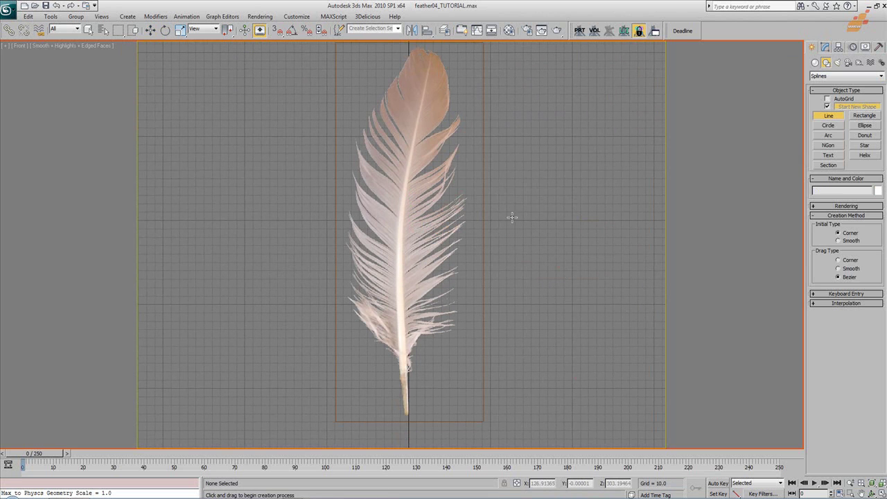
- Draw a four-vertex line with the Line tool along the feather's shaft from its base to its tip
click(406, 412)
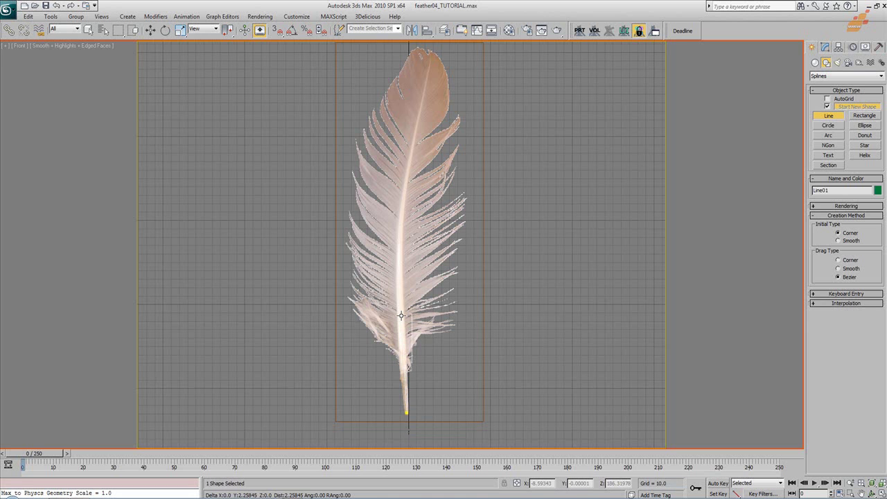
click(399, 238)
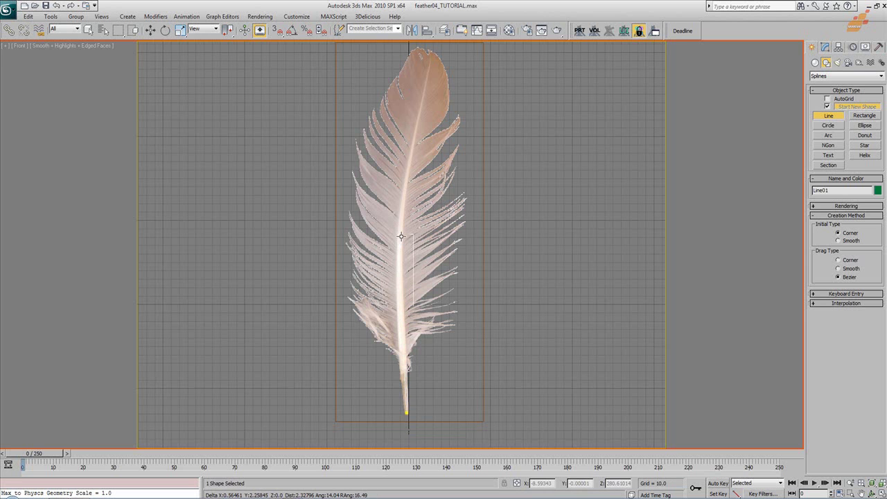
click(411, 157)
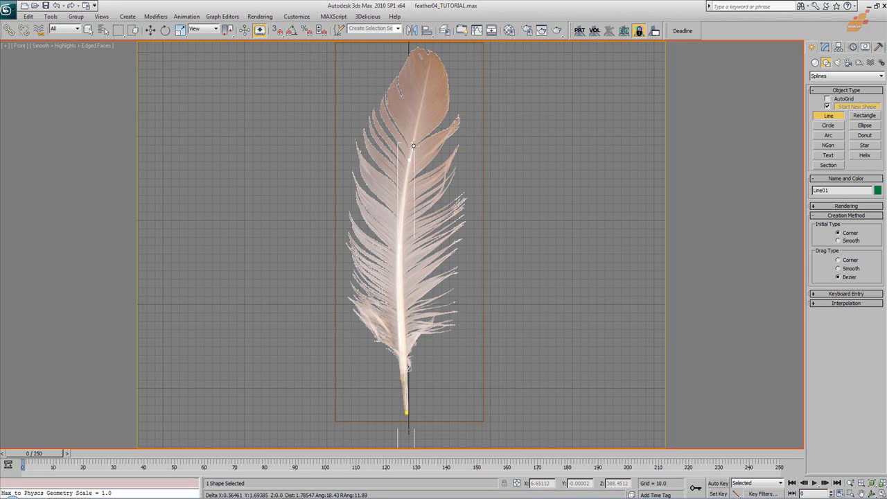
right_click(429, 59)
key(w)
- Edit the line at vertex level and rotate the third vertex's Bezier handles to follow the feather's shaft
middle_drag(454, 172, 486, 210)
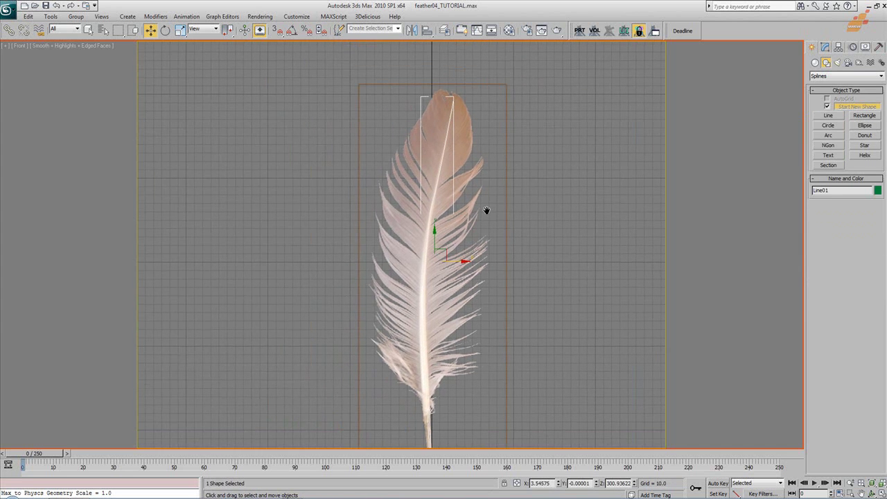
key(1)
scroll(467, 202, up, 5)
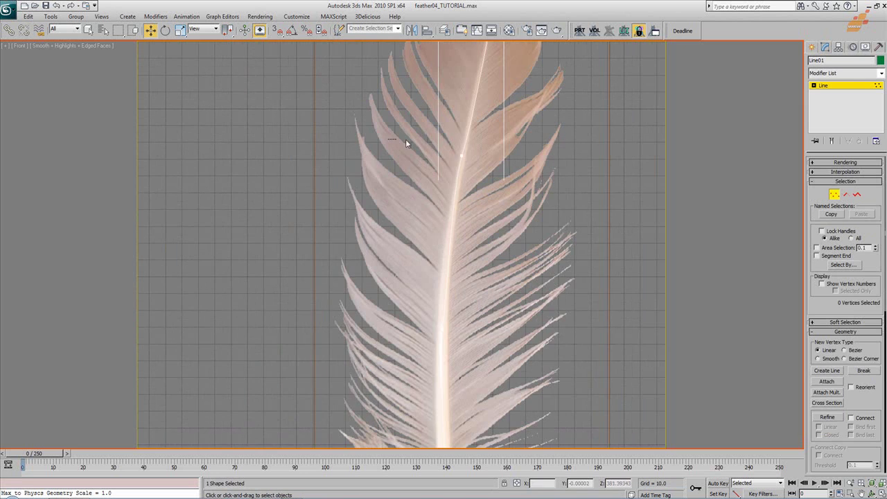
scroll(552, 224, up, 1)
scroll(495, 222, up, 1)
scroll(471, 205, up, 1)
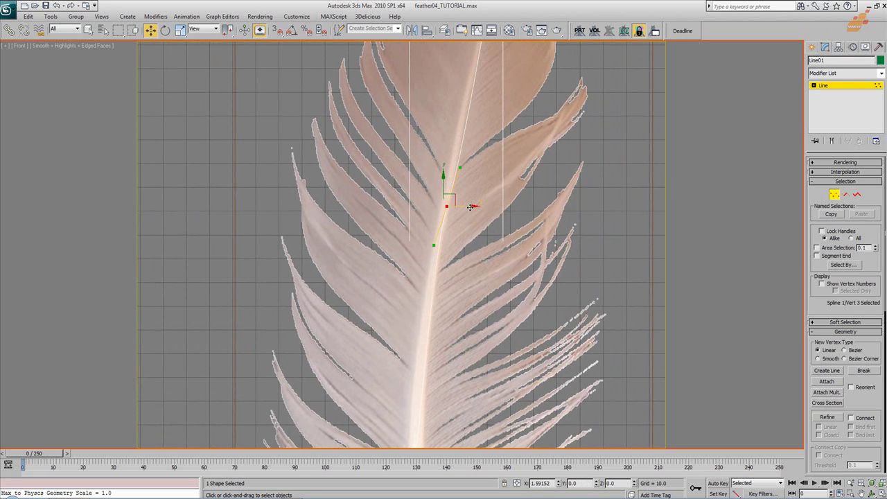
key(e)
drag(460, 179, 461, 177)
- Select the line's top vertex and shift it slightly sideways onto the shaft at the feather's tip
middle_drag(485, 238, 461, 413)
click(479, 96)
key(w)
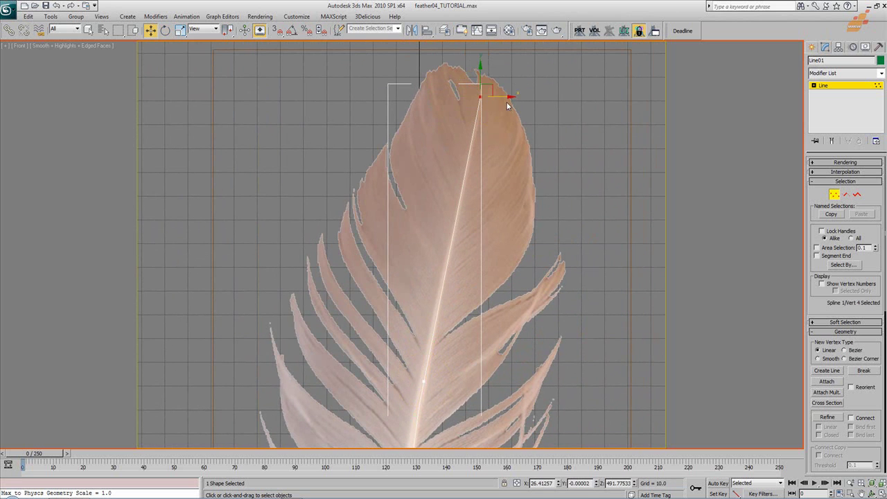
middle_drag(536, 268, 522, 250)
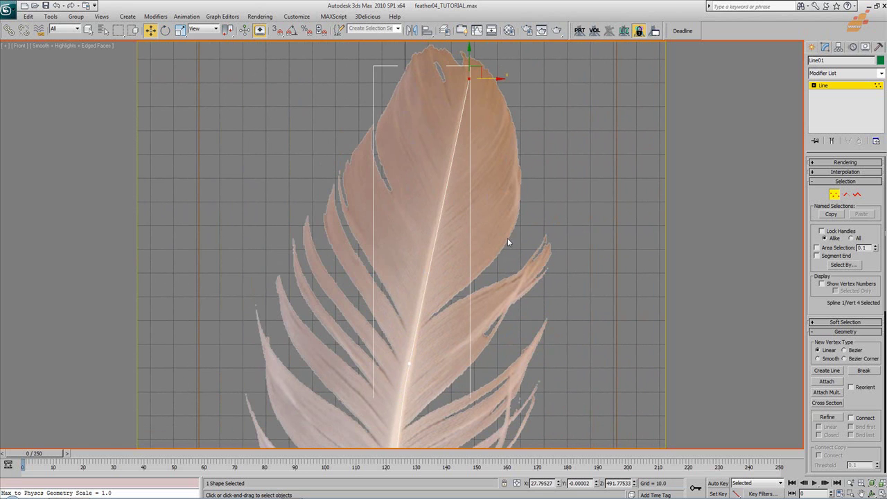
- Select the line's second vertex and rotate its Bezier handles about 15.7 degrees to follow the feather's shaft
scroll(501, 244, up, 5)
click(445, 265)
key(e)
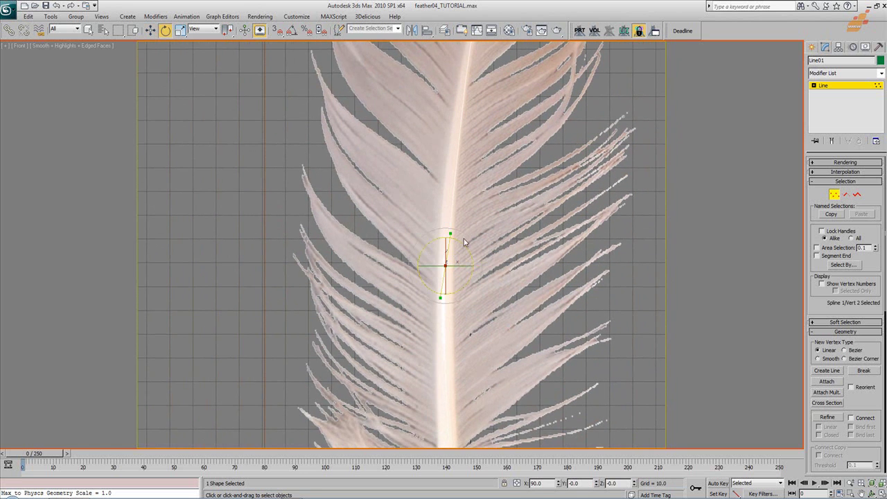
drag(462, 237, 456, 230)
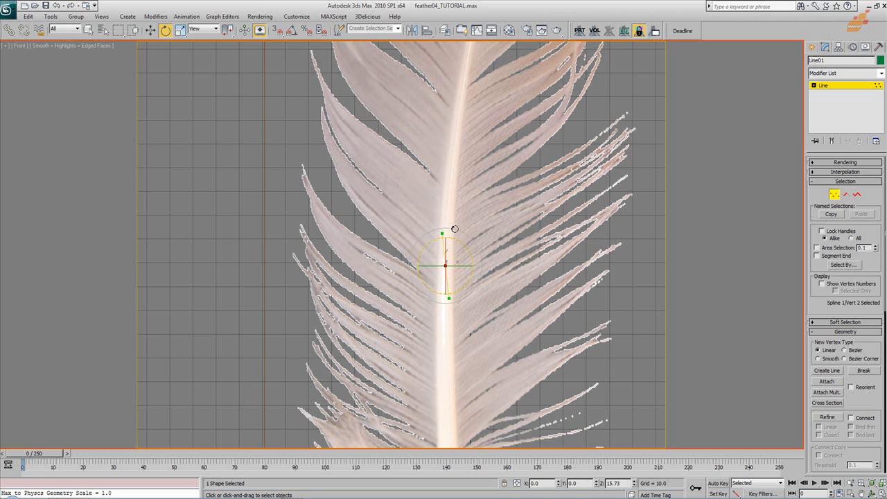
- Select the line's lowest vertex at the quill's base and check how the line follows the lower shaft
mouse_move(487, 189)
middle_down()
mouse_move(478, 339)
mouse_move(483, 191)
middle_up()
middle_drag(489, 313, 465, 114)
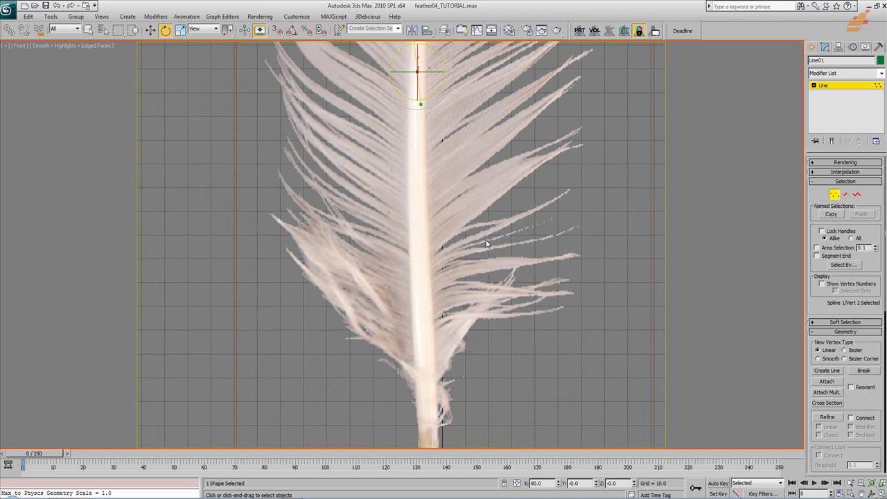
middle_drag(470, 325, 486, 224)
drag(380, 89, 555, 382)
middle_drag(523, 274, 526, 295)
drag(420, 375, 483, 442)
middle_drag(498, 374, 494, 275)
drag(431, 338, 488, 409)
middle_drag(496, 207, 511, 438)
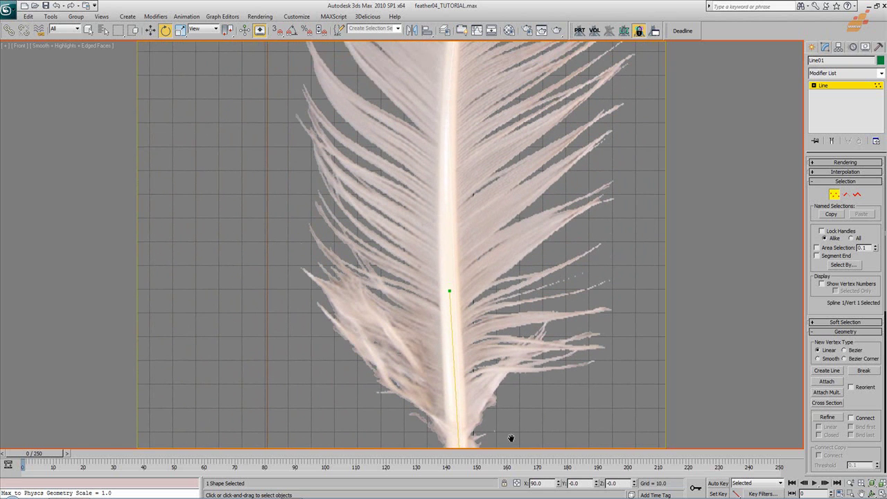
- Reselect the line's second vertex and rotate its Bezier handles by about 1 degree to refine the curve along the lower shaft
drag(430, 112, 480, 132)
middle_drag(509, 244, 503, 164)
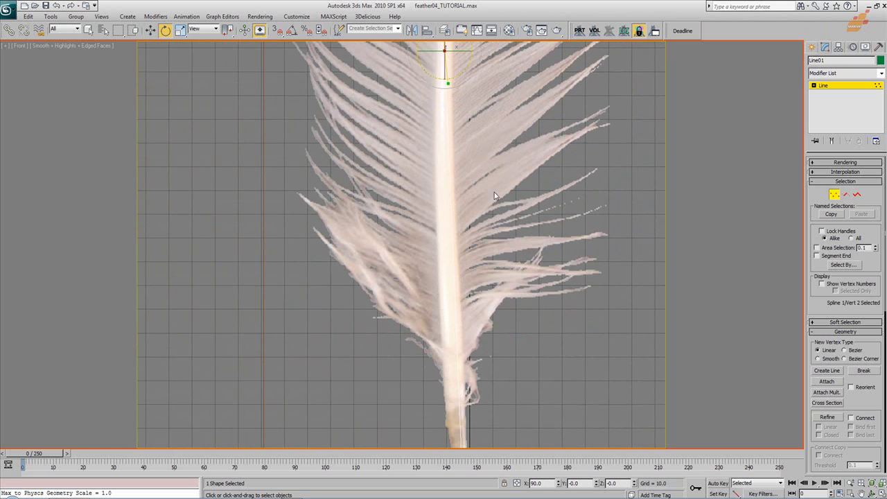
middle_drag(491, 257, 475, 150)
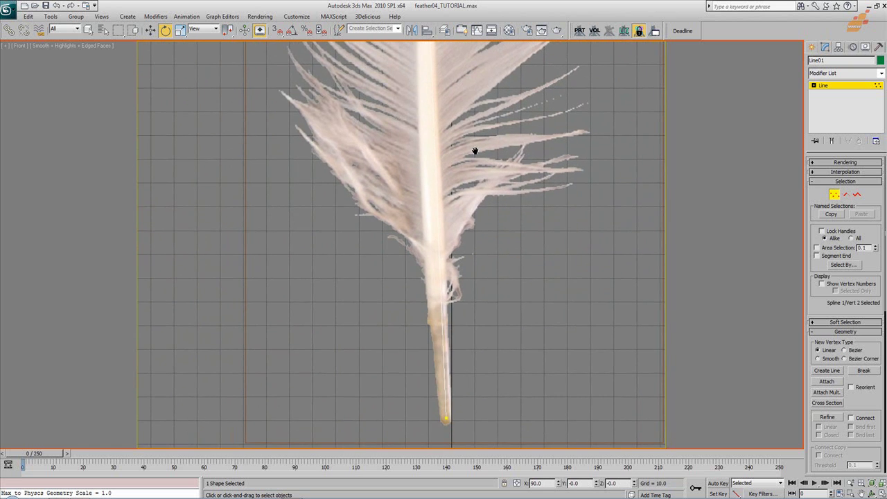
drag(354, 116, 467, 248)
middle_drag(528, 191, 549, 363)
drag(391, 56, 514, 158)
middle_drag(509, 170, 505, 145)
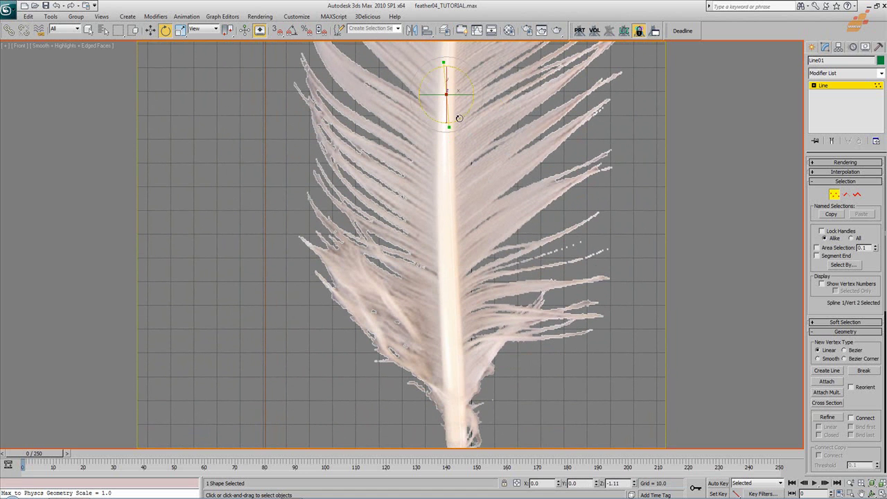
- Refine the line with a new vertex on the shaft just above the quill, and select the vertex at the quill's base
middle_drag(507, 305, 502, 206)
drag(409, 317, 535, 372)
middle_drag(535, 376, 521, 359)
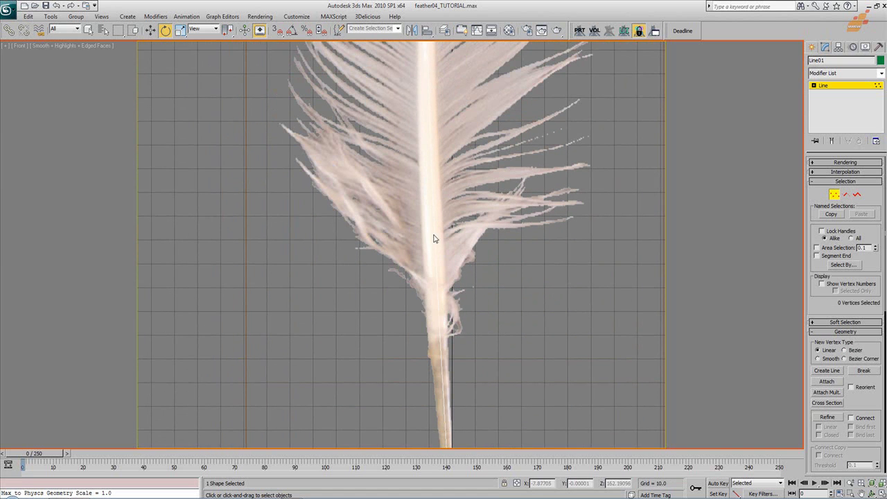
click(827, 418)
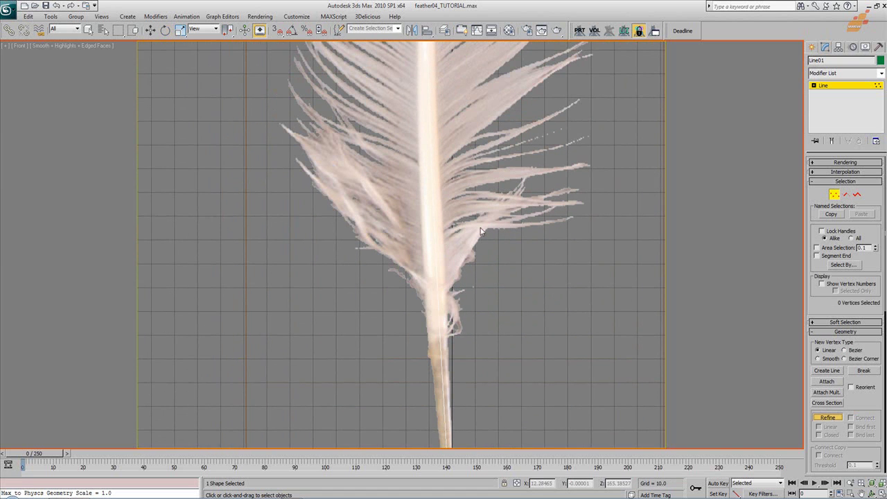
key(w)
drag(416, 227, 455, 243)
middle_drag(476, 360, 461, 242)
drag(402, 305, 460, 333)
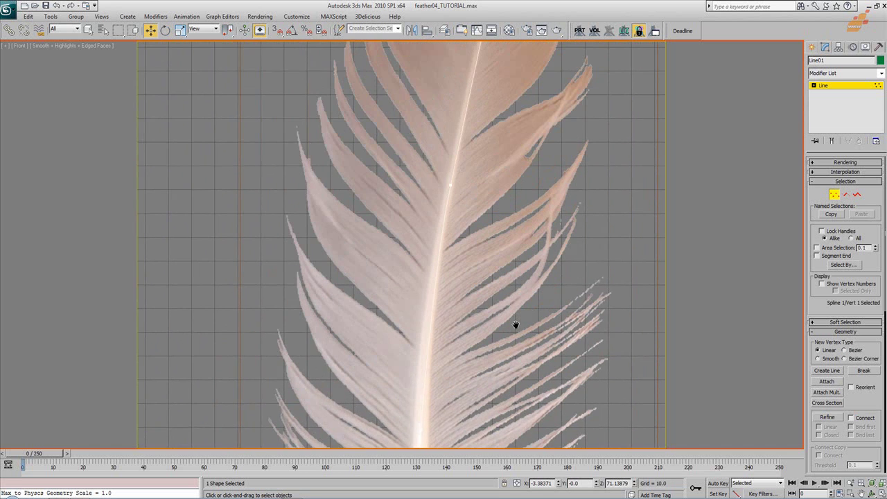
- Select the vertex on the feather's upper shaft and nudge it along X to 1.78387
middle_drag(515, 325, 479, 277)
click(478, 166)
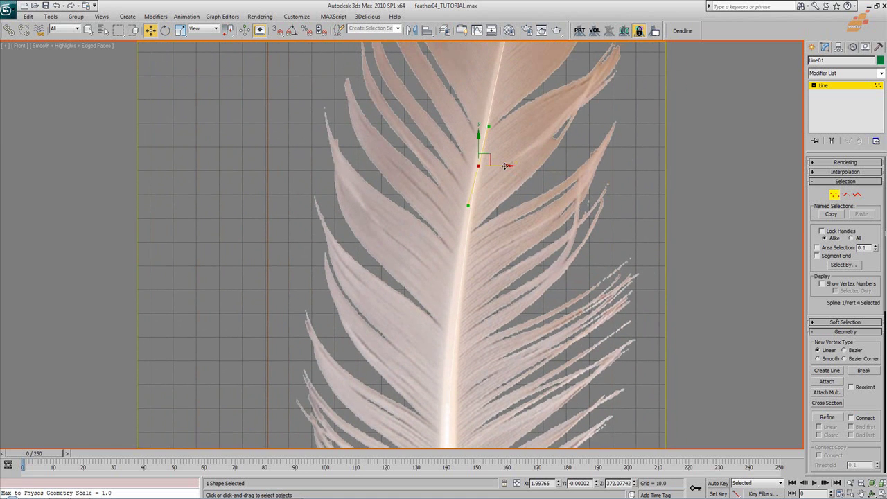
drag(505, 165, 505, 166)
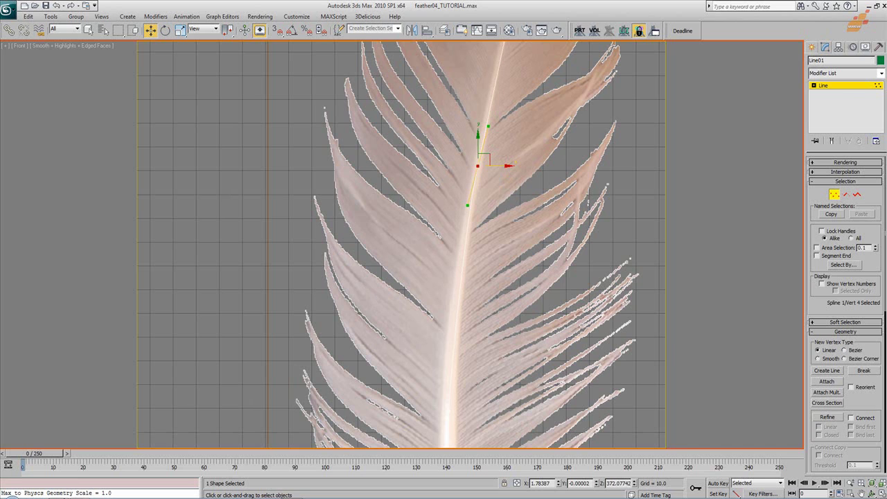
- Switch to Firefox and look up the SplineMesher plugin's info and download page among RPManager's freeware plugins
key(alt+Tab)
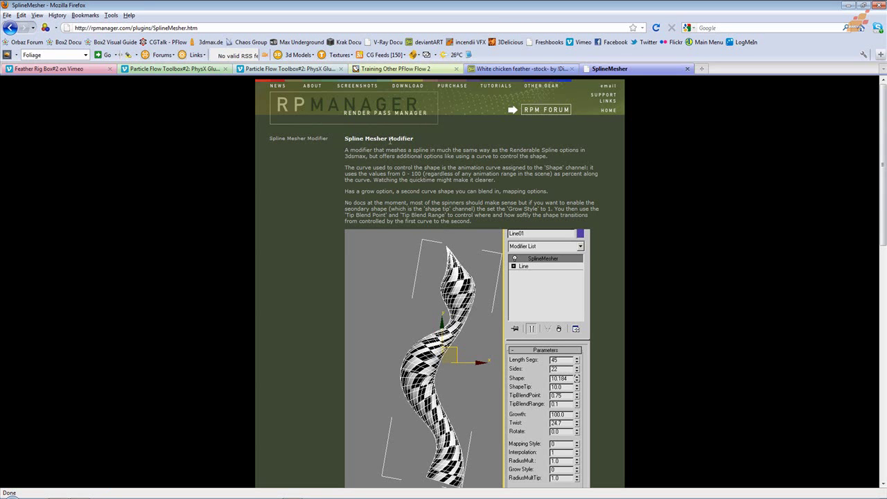
click(540, 86)
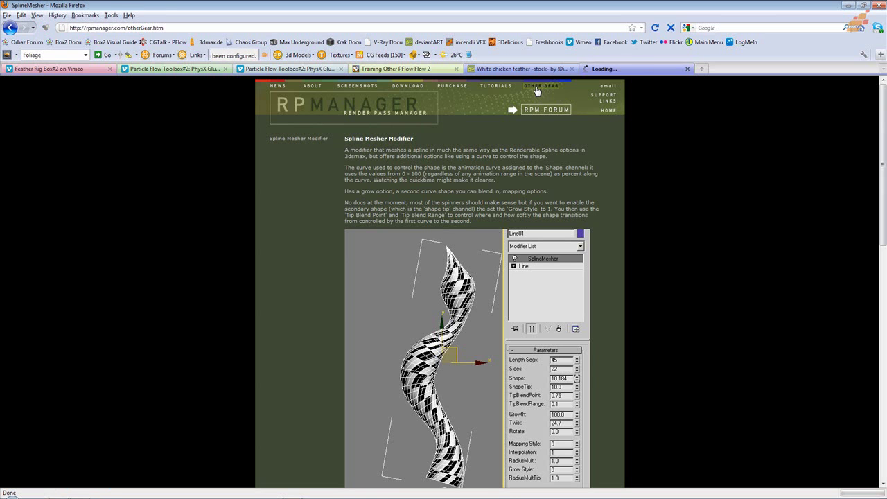
scroll(610, 256, down, 10)
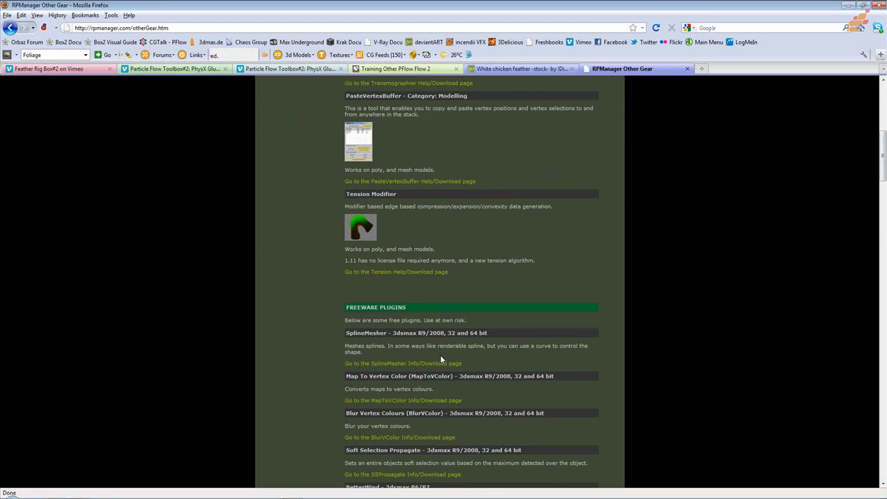
click(416, 364)
scroll(673, 232, down, 10)
scroll(673, 229, up, 5)
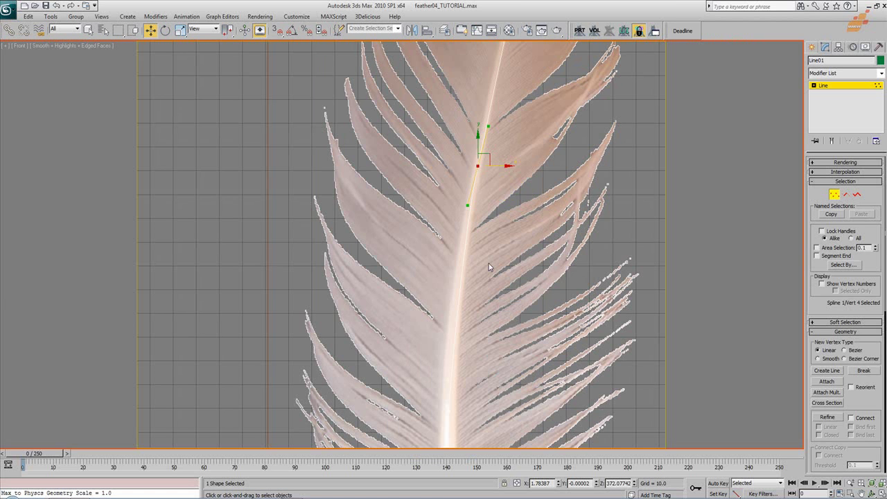
- Leave vertex editing in 3ds Max and apply the SplineMesher modifier to the shaft line
scroll(414, 275, down, 3)
scroll(503, 284, down, 2)
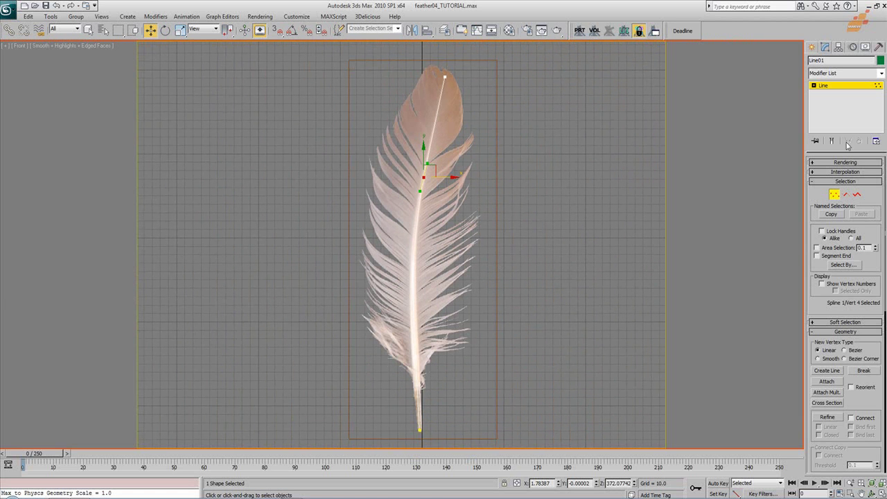
click(835, 196)
click(881, 73)
scroll(853, 340, down, 5)
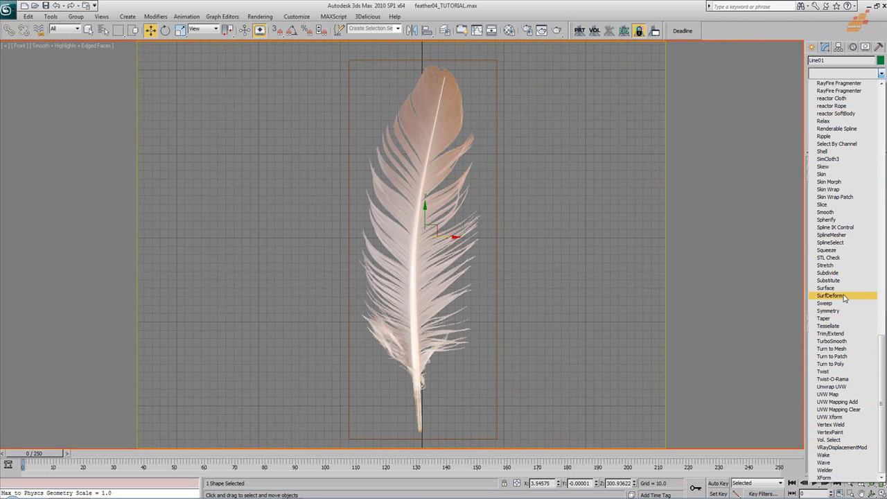
click(831, 235)
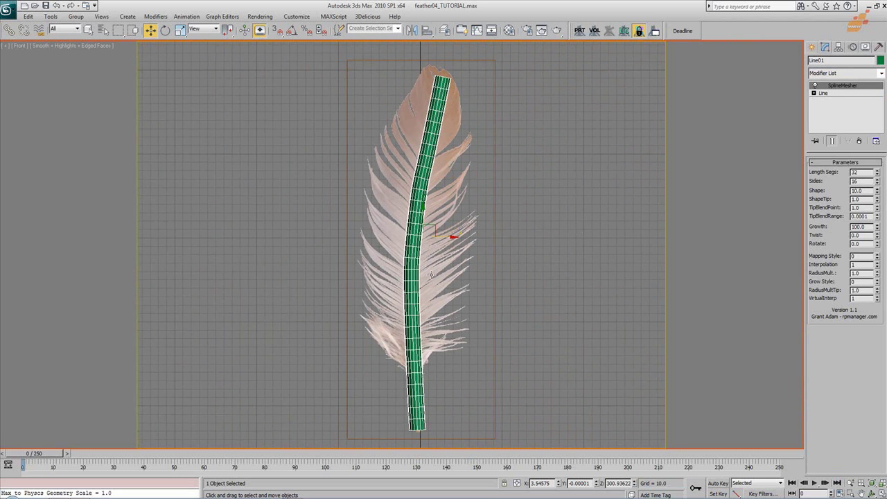
- Set the SplineMesher length segments to 32 and the grow style to 1
middle_drag(571, 249, 564, 244)
mouse_move(452, 356)
middle_down()
mouse_move(453, 364)
mouse_move(448, 359)
middle_up()
click(870, 172)
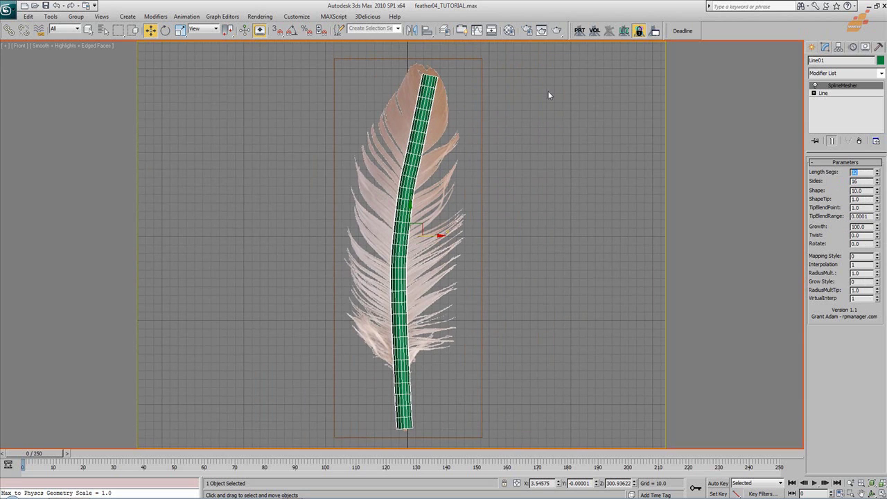
text(32)
key(Return)
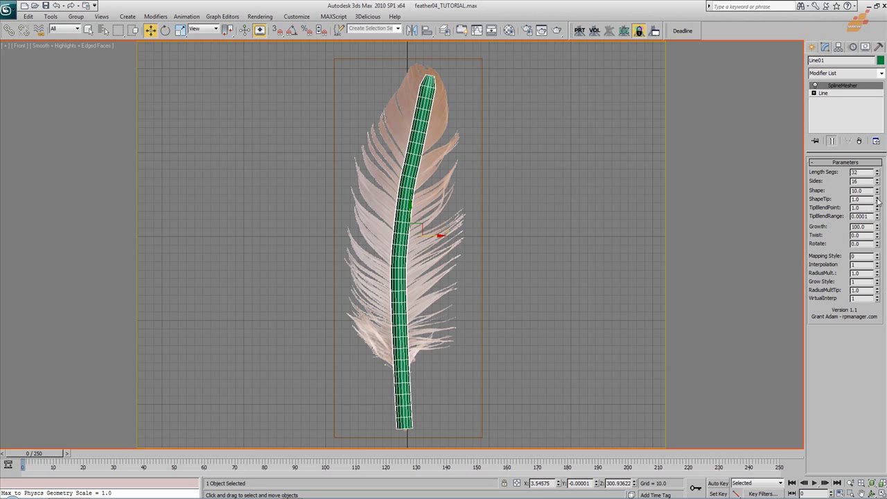
- Set SplineMesher's TipBlendRange to 0.999 so the shaft mesh narrows gradually along its length
mouse_move(880, 218)
mouse_down()
mouse_move(877, 174)
mouse_move(878, 227)
mouse_move(875, 145)
mouse_move(877, 216)
mouse_up()
scroll(505, 243, up, 3)
scroll(506, 244, down, 3)
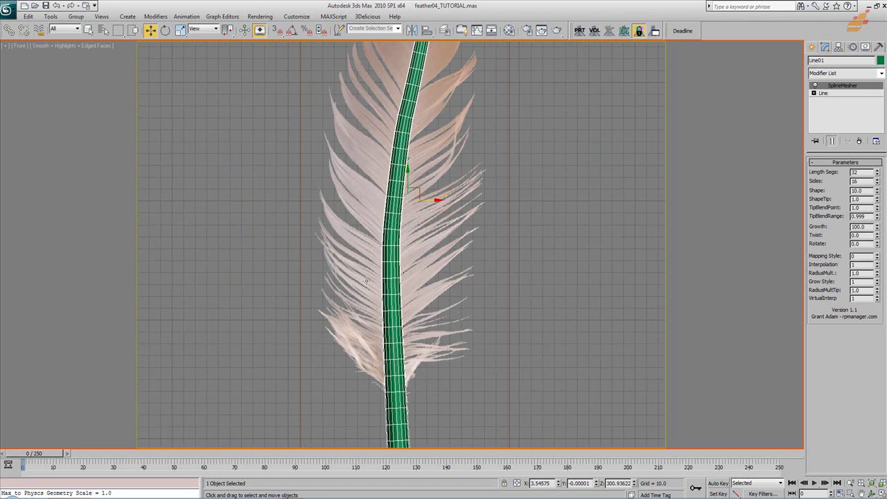
scroll(449, 265, down, 2)
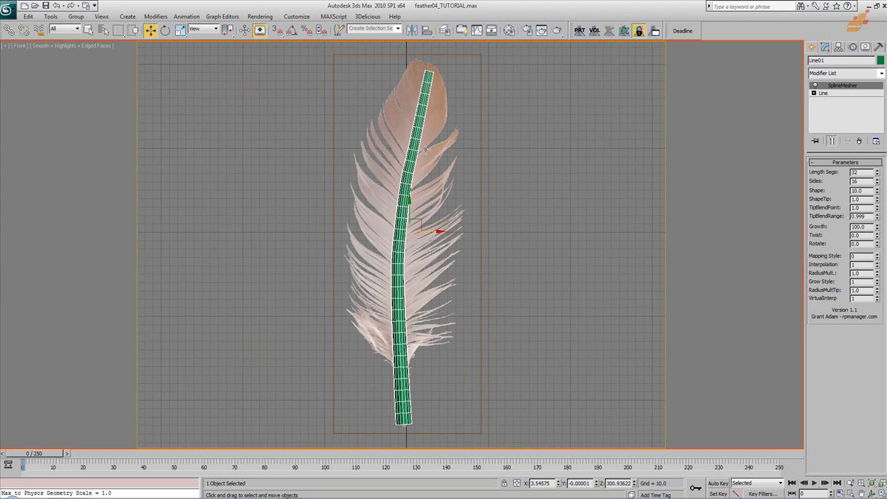
middle_drag(487, 151, 472, 203)
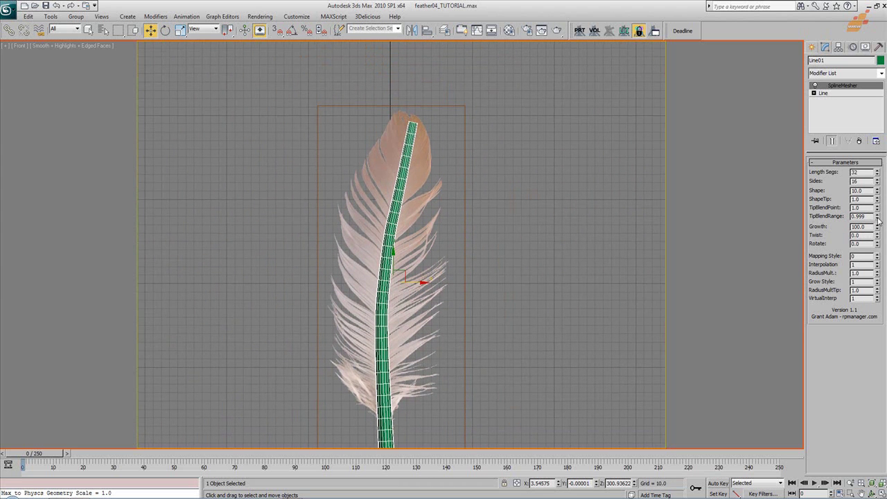
middle_drag(485, 251, 517, 230)
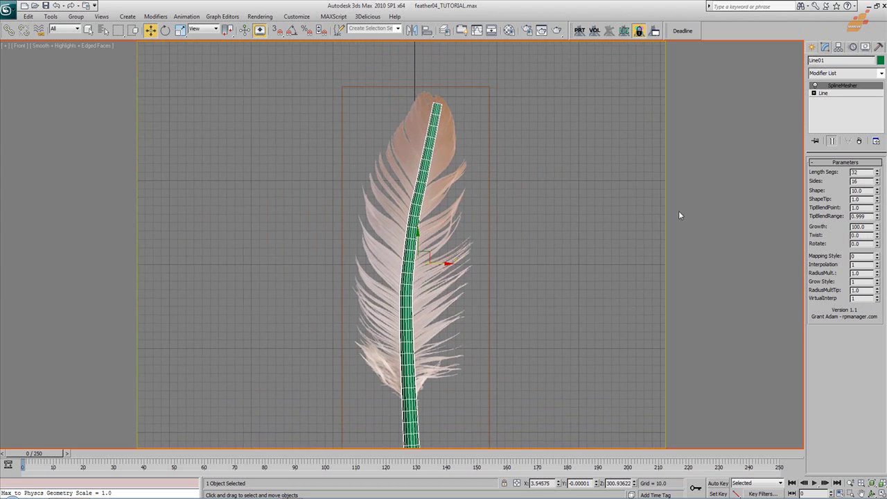
drag(878, 219, 881, 375)
drag(879, 301, 865, 89)
middle_drag(521, 243, 526, 219)
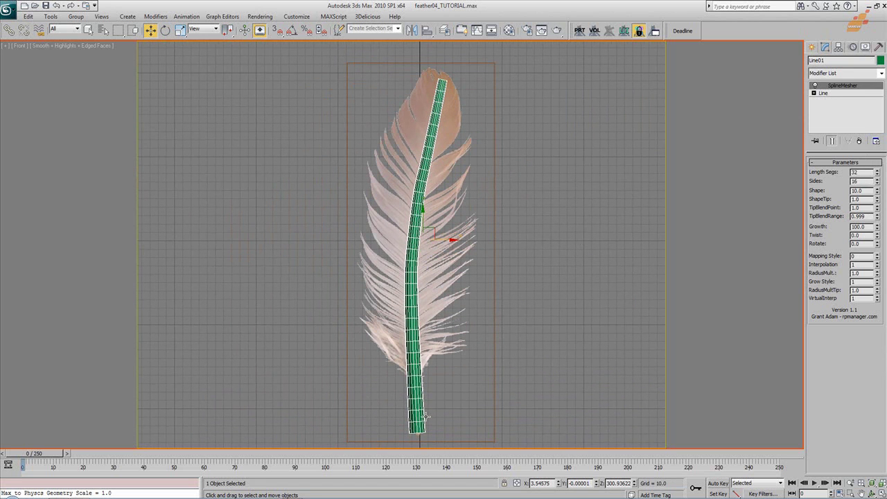
middle_drag(535, 265, 503, 252)
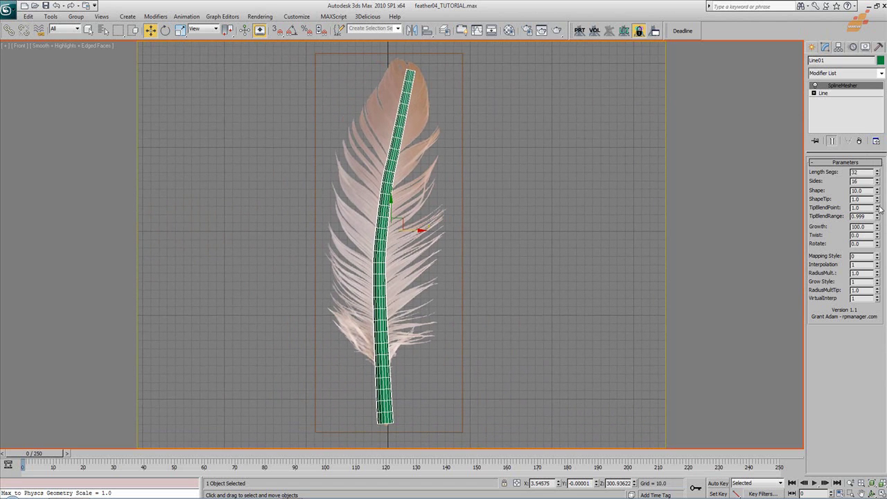
- Set SplineMesher's TipBlendPoint to 0.07 and ShapeTip to 0.0 to taper the shaft to a point
drag(878, 211, 884, 252)
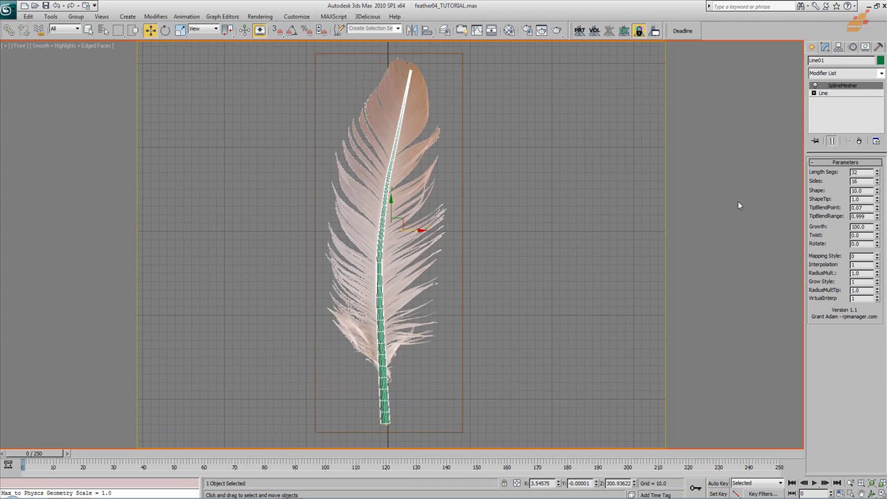
middle_drag(503, 145, 503, 166)
scroll(493, 291, up, 2)
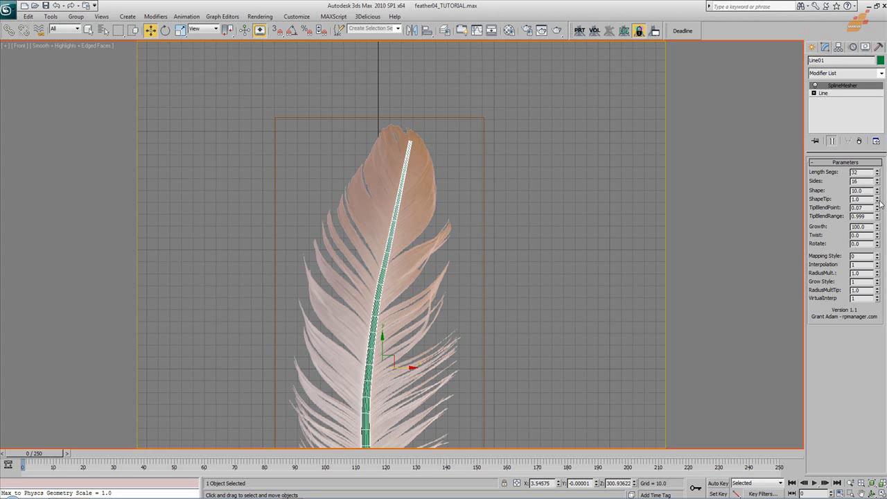
drag(877, 201, 877, 215)
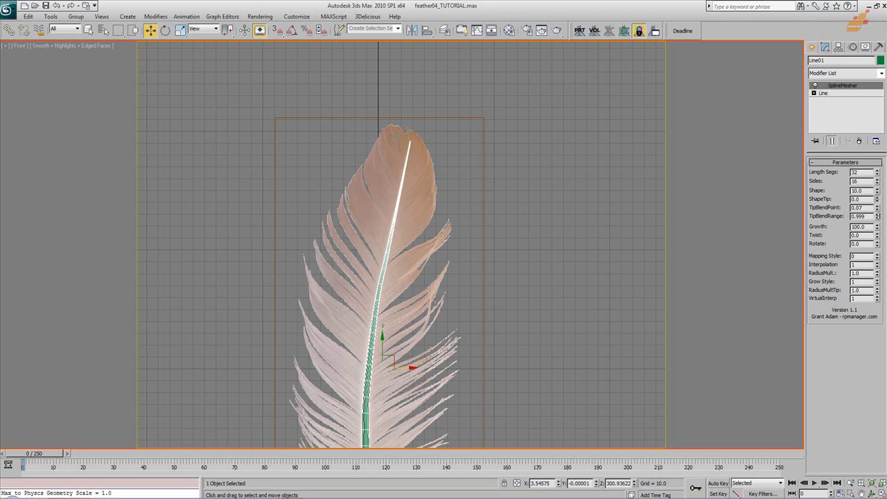
- Compare the mesh with the reference shaft and set SplineMesher's Shape to 12.5 to thicken the base
scroll(479, 337, up, 5)
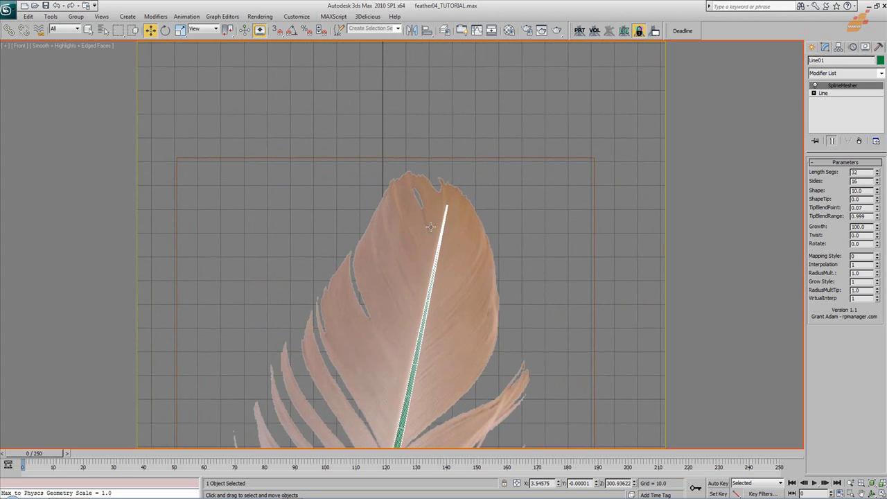
scroll(461, 199, down, 2)
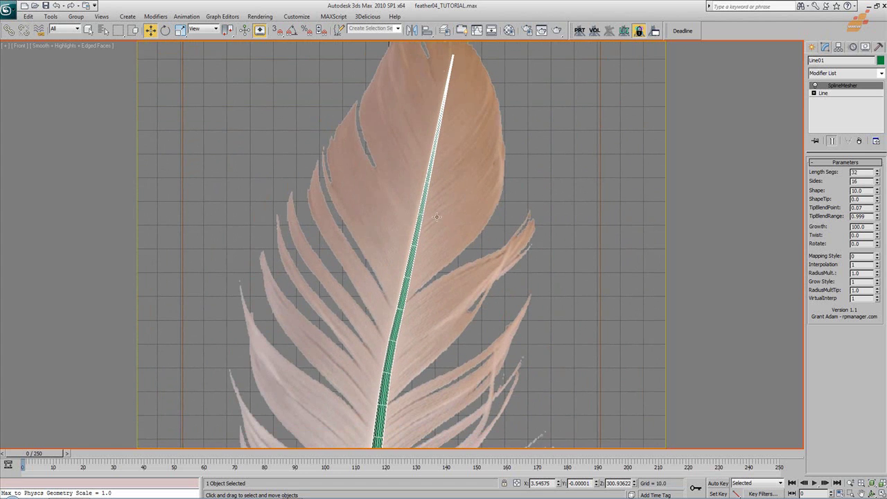
scroll(433, 229, down, 2)
scroll(422, 242, down, 2)
middle_drag(447, 298, 455, 176)
scroll(455, 222, up, 2)
middle_drag(455, 221, 461, 273)
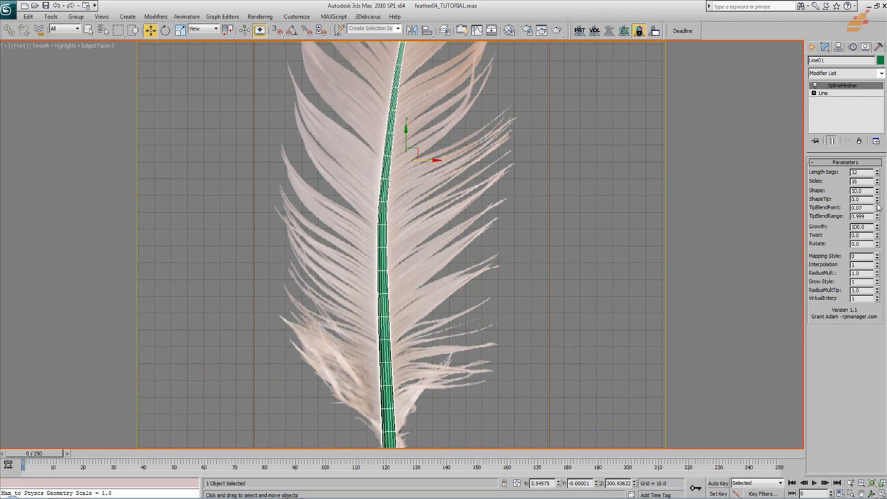
drag(878, 194, 875, 177)
middle_drag(526, 326, 556, 253)
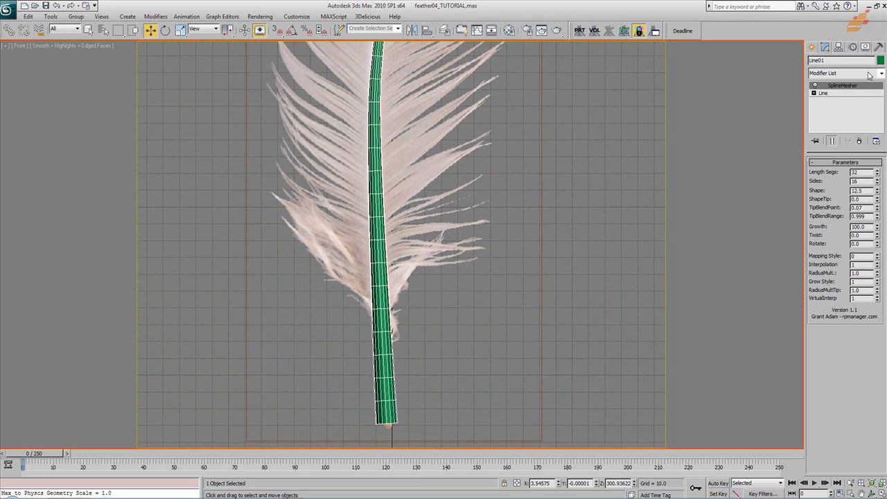
- Add an Edit Poly modifier above SplineMesher, enter vertex editing and enable soft selection with a falloff of 20
click(881, 74)
scroll(862, 104, down, 10)
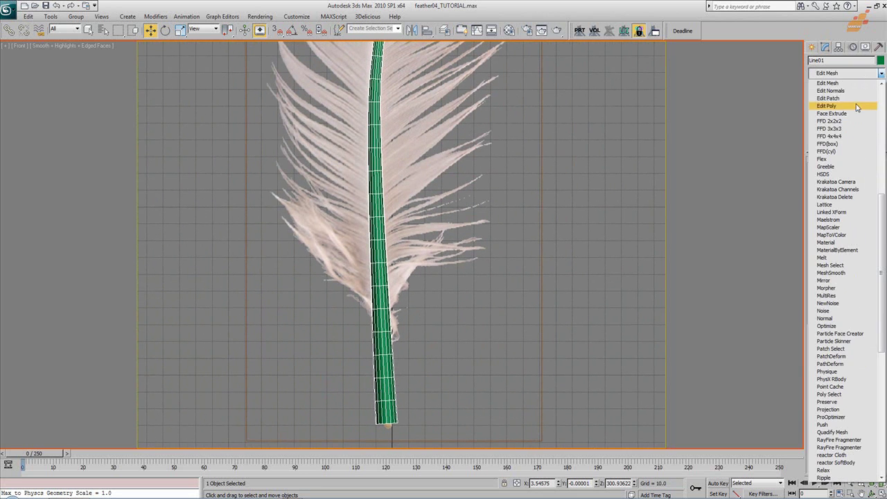
click(826, 105)
middle_drag(619, 251, 607, 235)
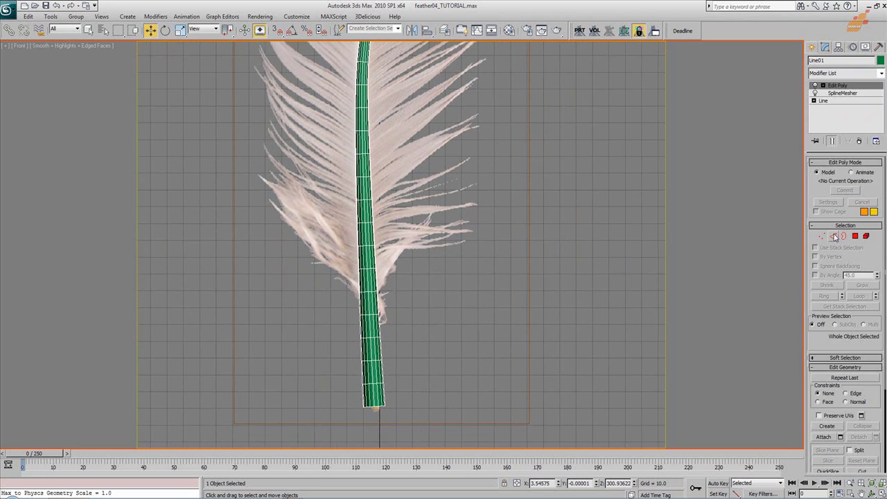
click(821, 236)
click(845, 358)
click(814, 266)
- Scale down the vertices at the bottom end of the shaft so its base narrows like the reference quill
drag(436, 432, 343, 394)
drag(408, 425, 344, 374)
key(r)
drag(400, 421, 379, 401)
- Examine the shaft mesh's edges and compare its thickness with the reference feather along its length
key(2)
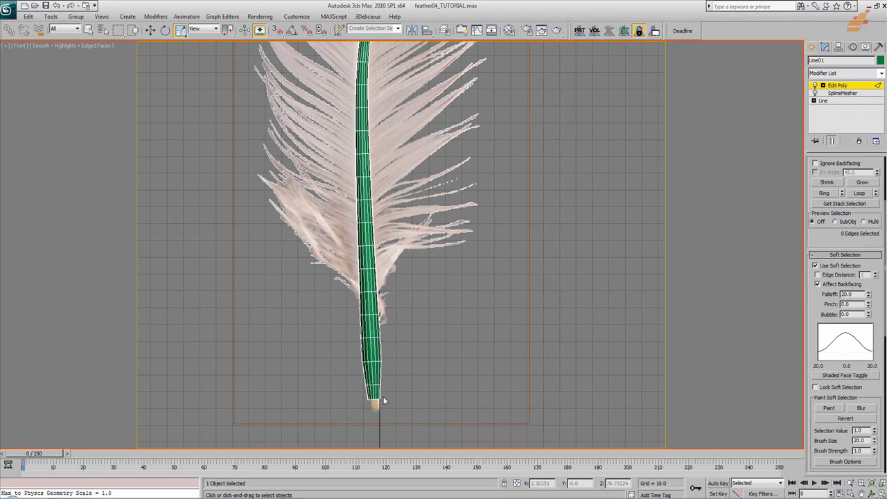
click(383, 398)
key(w)
drag(408, 401, 436, 244)
scroll(436, 244, up, 3)
scroll(481, 397, down, 3)
scroll(487, 326, up, 2)
middle_drag(488, 326, 506, 321)
scroll(495, 218, up, 2)
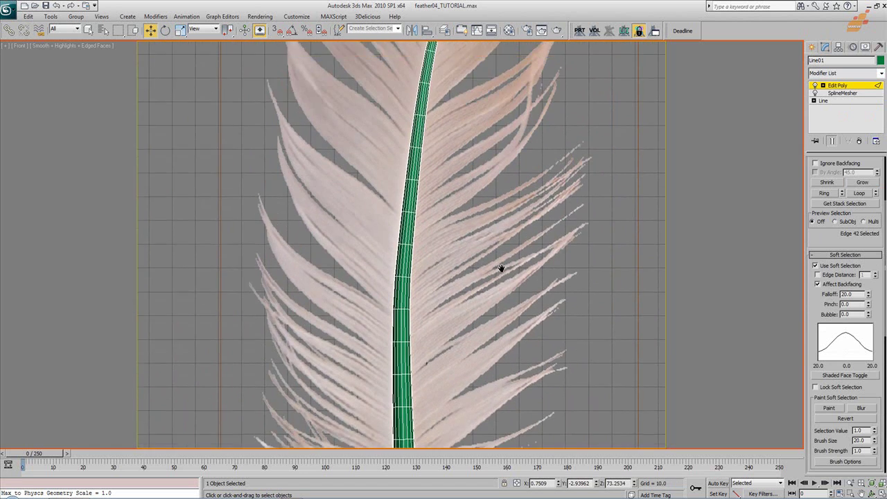
scroll(501, 412, down, 2)
scroll(499, 409, up, 1)
scroll(498, 409, down, 4)
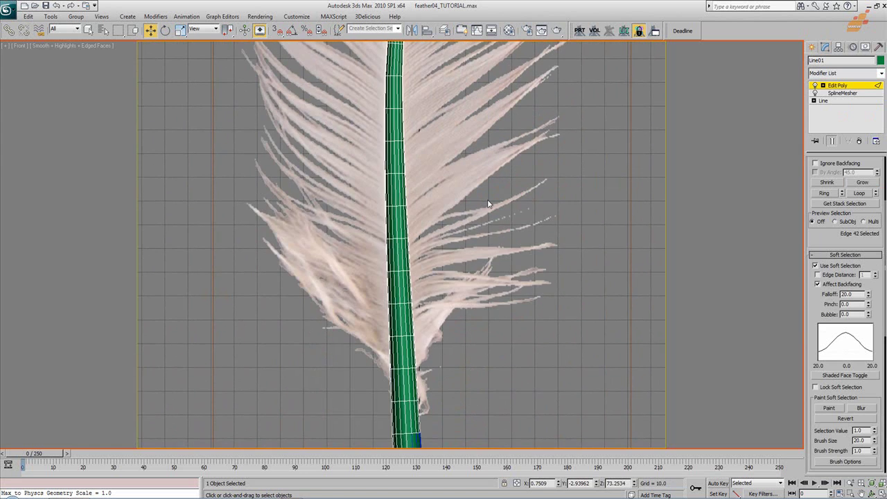
middle_drag(470, 189, 470, 200)
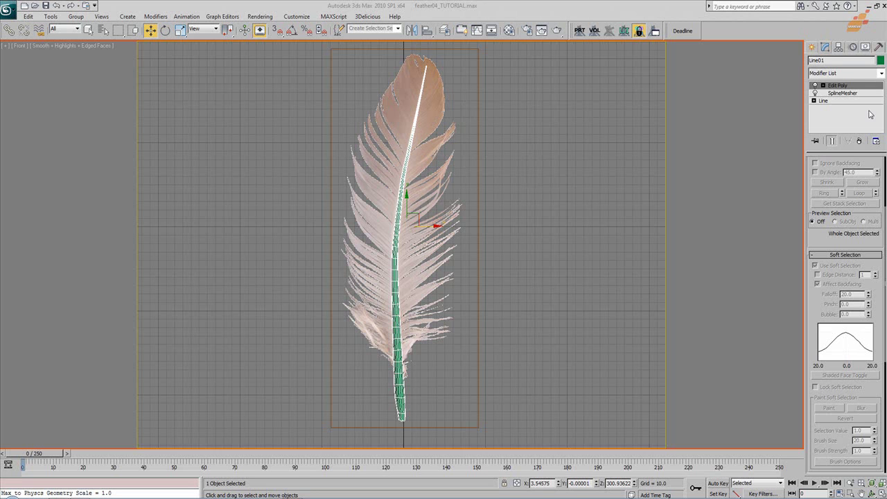
- Rename the shaft to Feather_Stem_Master and take a single Snapshot of it using the Mesh clone method
click(814, 61)
text(Feather_Stem_Master)
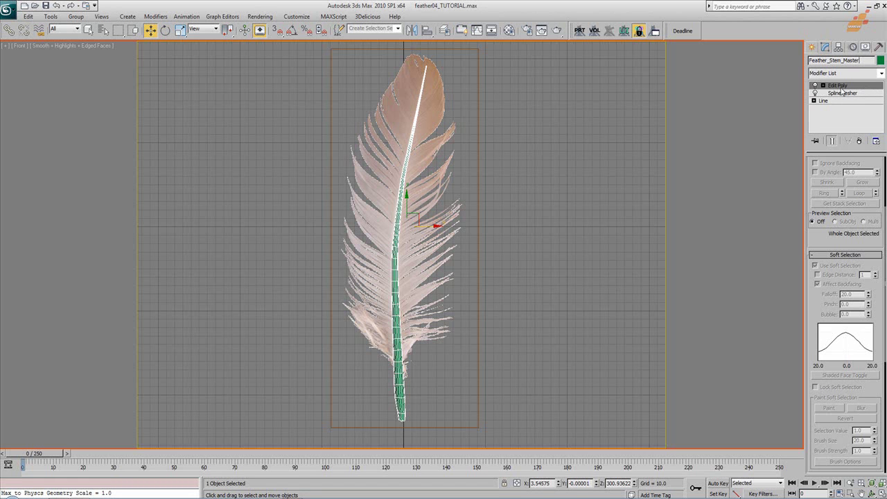
click(50, 16)
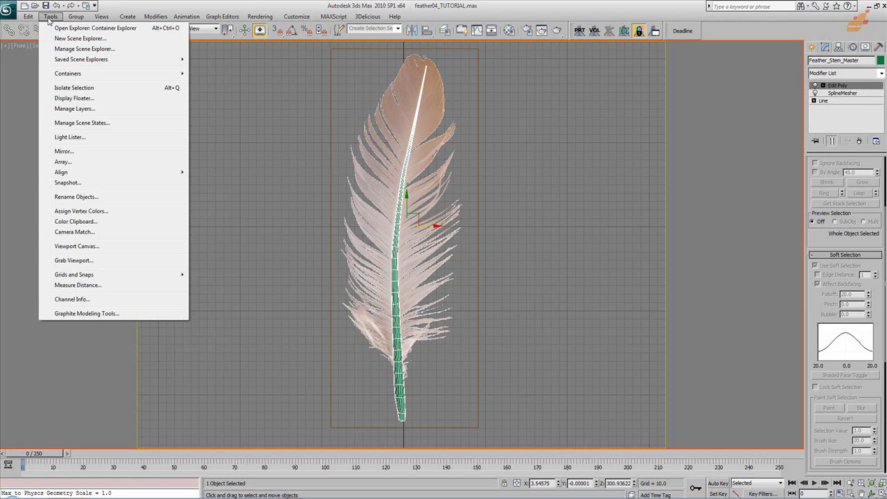
click(68, 182)
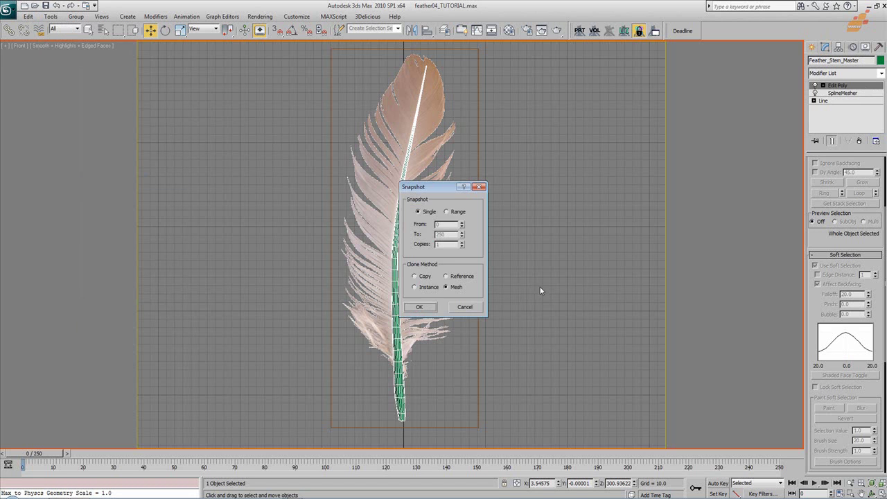
click(420, 309)
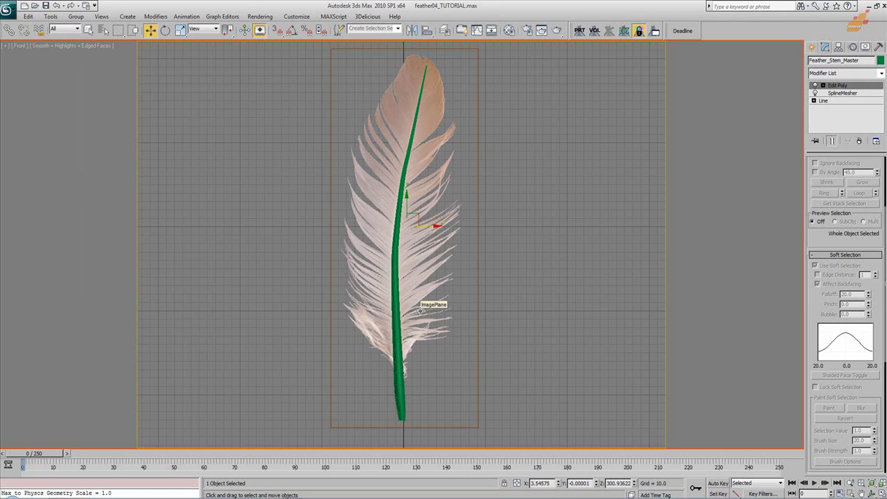
- Rename the snapshot mesh to Feather_Stem
click(395, 320)
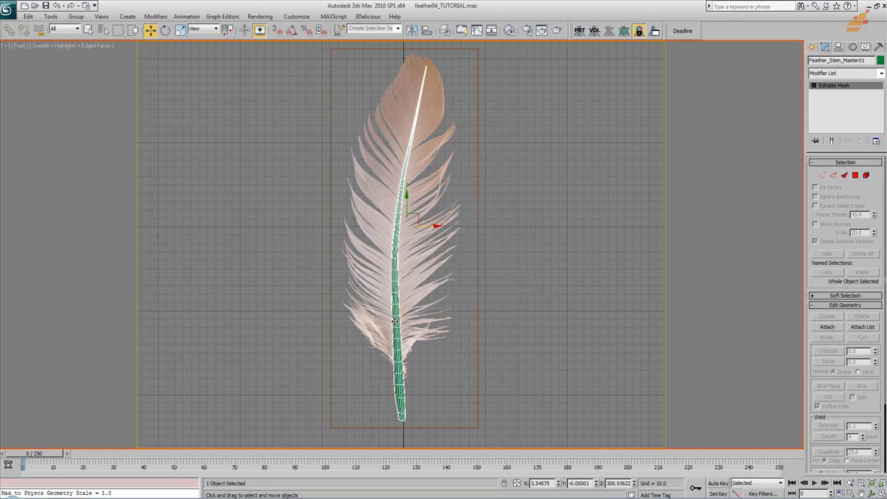
click(395, 321)
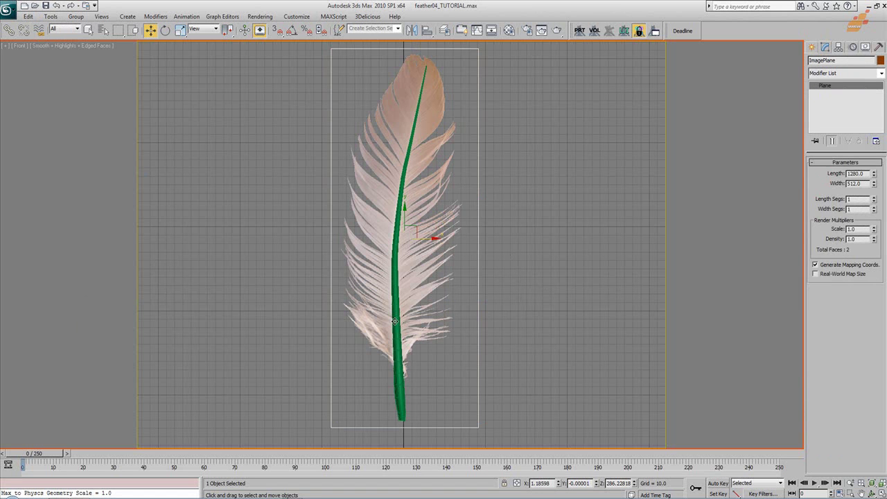
click(394, 335)
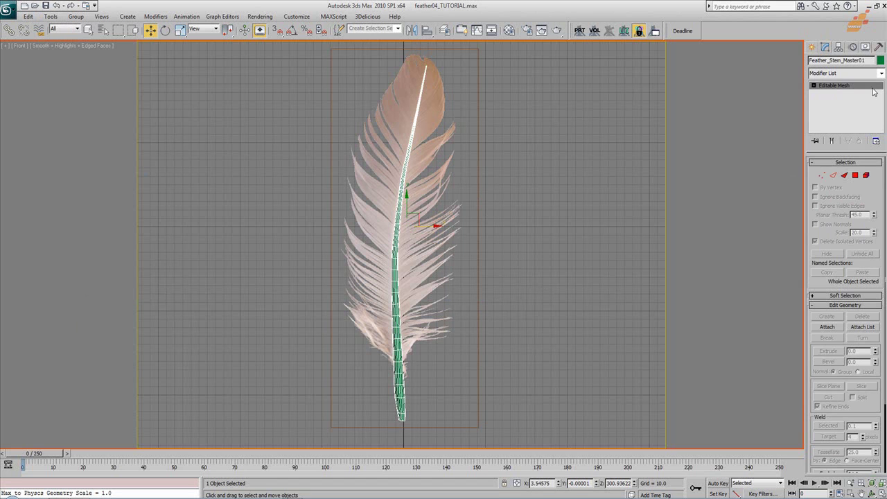
drag(868, 60, 842, 61)
key(BackSpace)
click(578, 328)
- Hide Feather_Stem_Master and select the Feather_Stem mesh
click(400, 400)
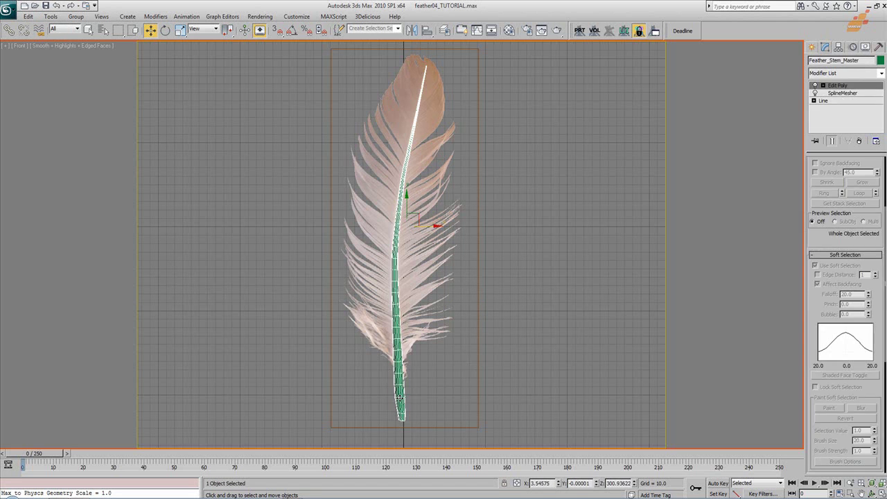
right_click(400, 397)
click(427, 295)
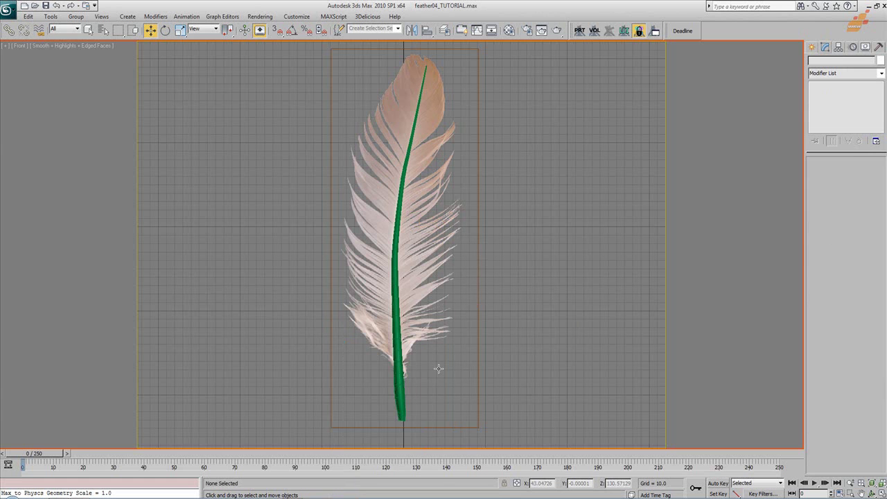
click(398, 399)
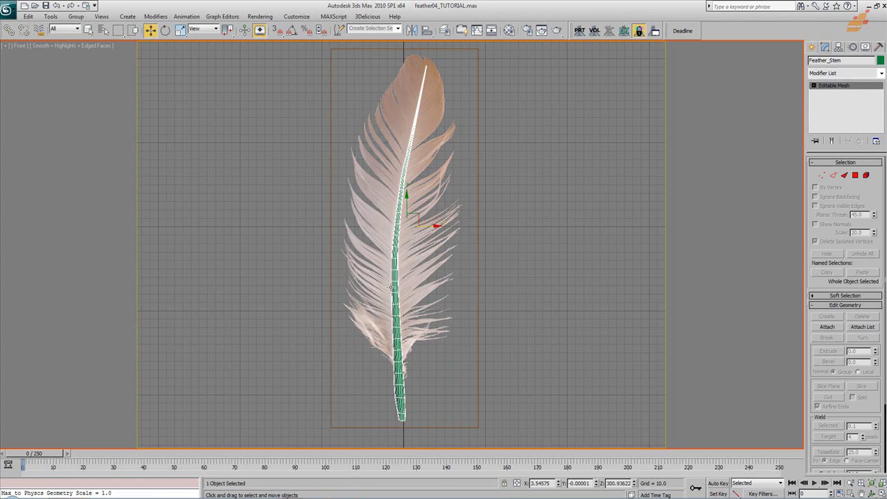
- Create a cylinder beside the feather's base with a radius of about 7.3 and a height of about 71
click(818, 48)
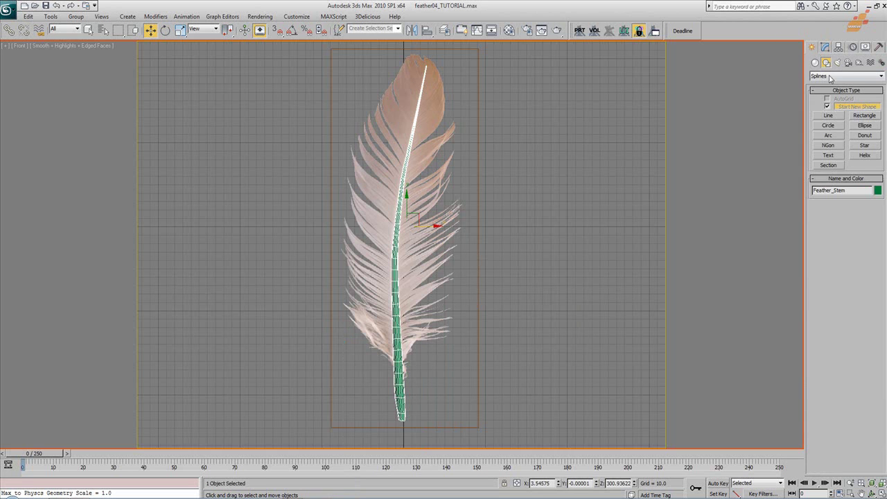
click(815, 63)
click(838, 128)
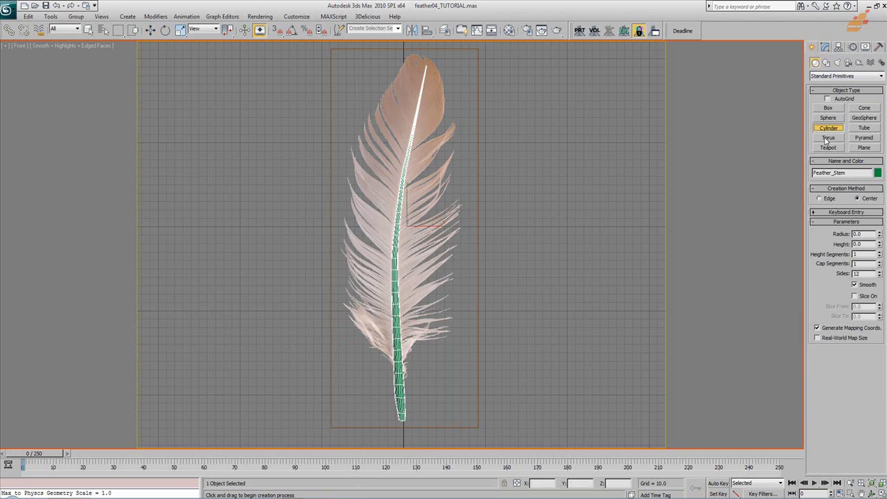
drag(466, 411, 468, 411)
click(462, 347)
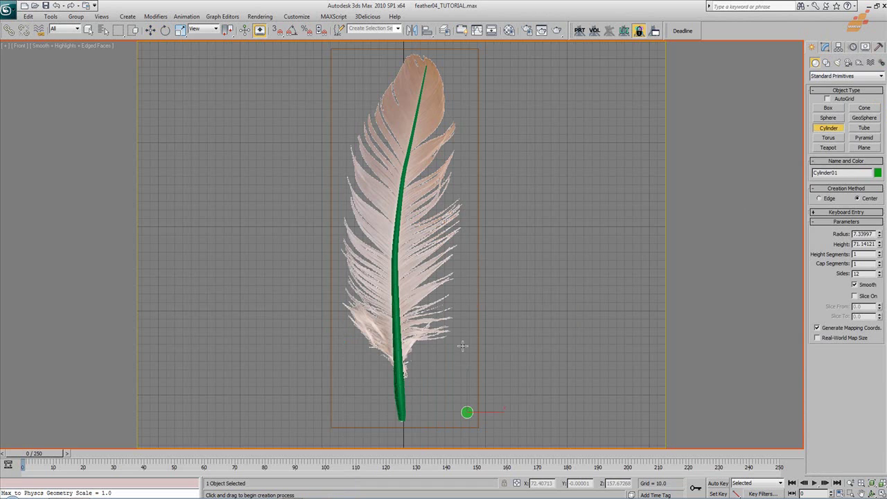
- Rotate the cylinder upright in the front view with angle snap enabled
key(e)
drag(465, 369, 464, 323)
key(ctrl+z)
key(a)
drag(464, 397, 466, 359)
key(w)
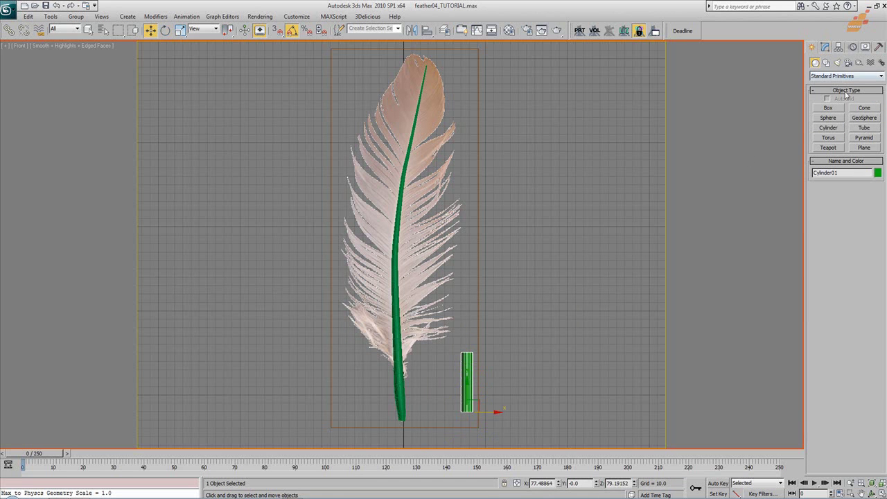
- Change the cylinder's object color to red and move it next to the base of the stem
click(878, 173)
click(371, 237)
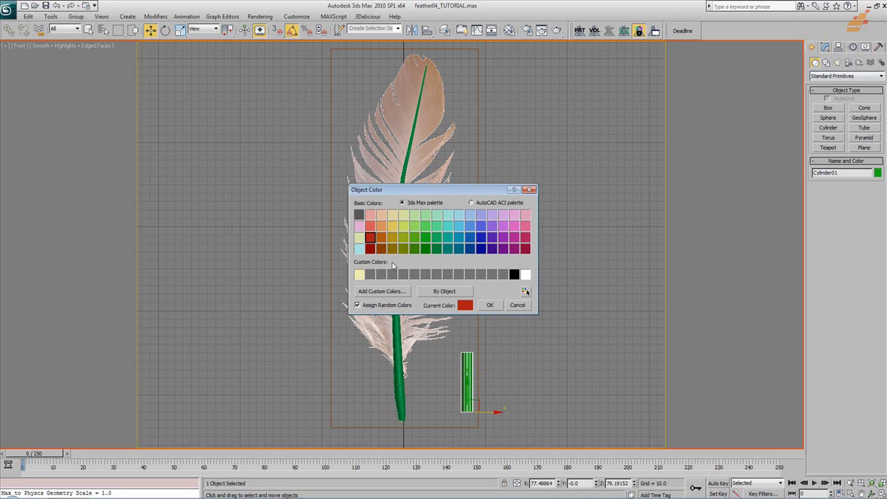
click(488, 305)
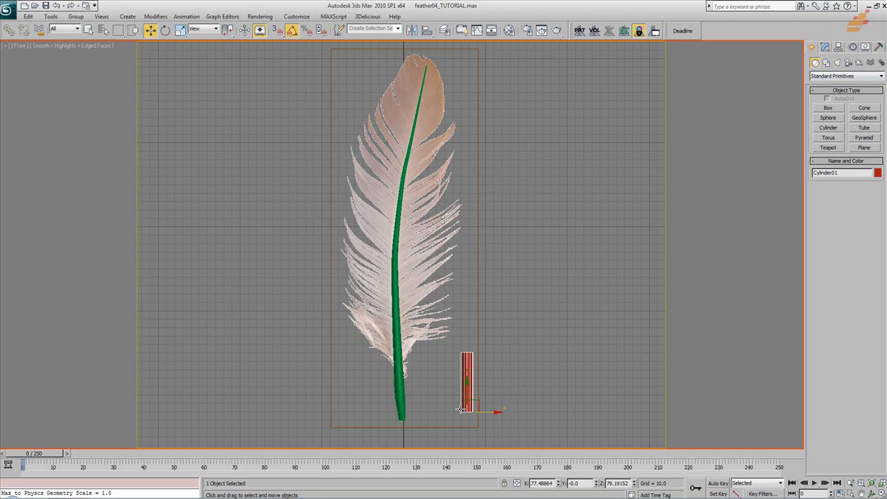
drag(478, 400, 428, 409)
- Set the cylinder's radius to 10 and its height to 60
click(825, 47)
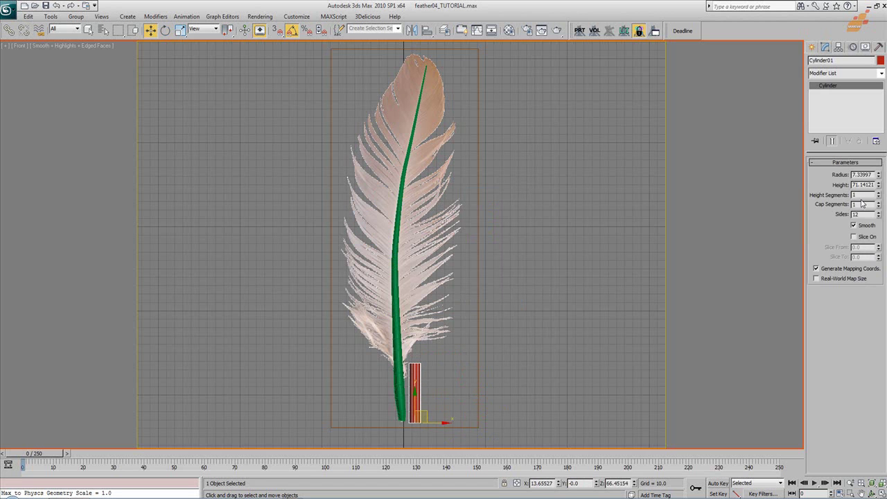
text(10)
key(Tab)
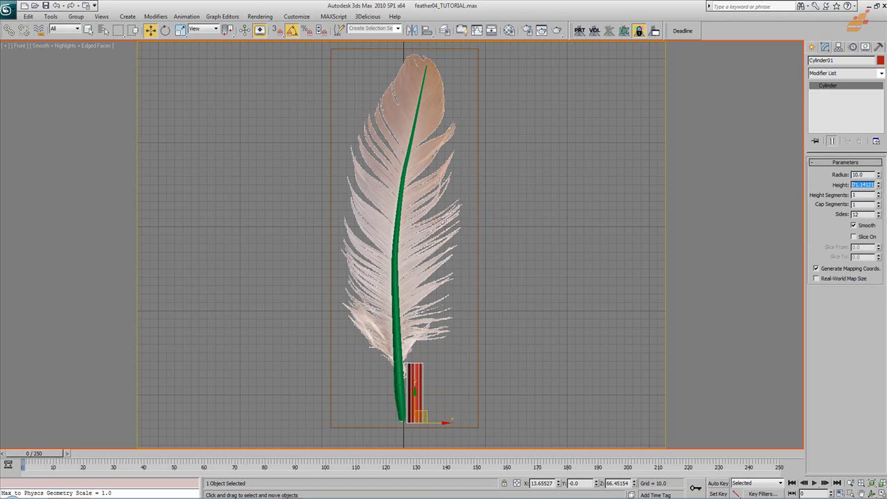
text(50)
key(Return)
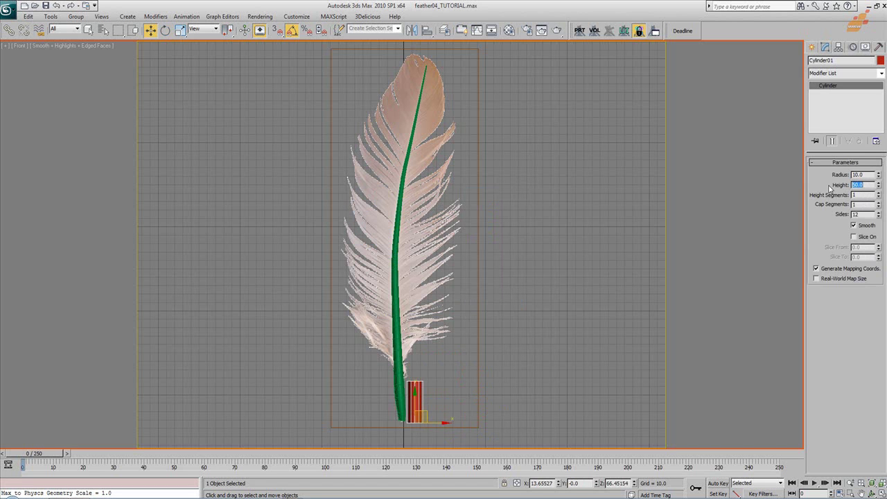
text(60)
key(Return)
- Move the cylinder over the stem's base and set its number of sides to 8
drag(427, 411, 419, 408)
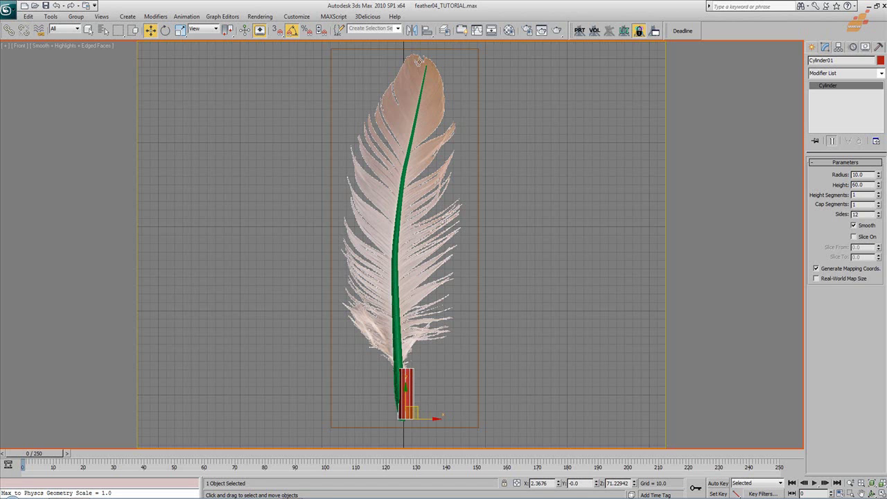
middle_drag(410, 373, 429, 405)
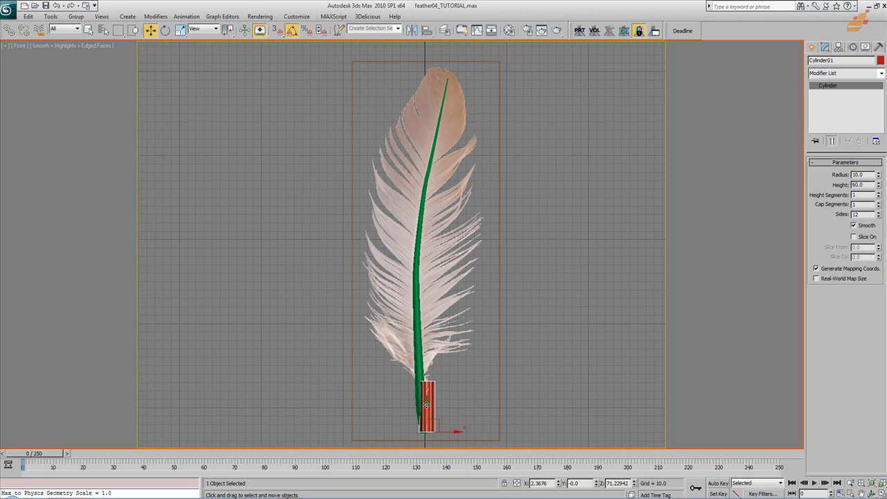
double_click(858, 214)
text(6)
key(Return)
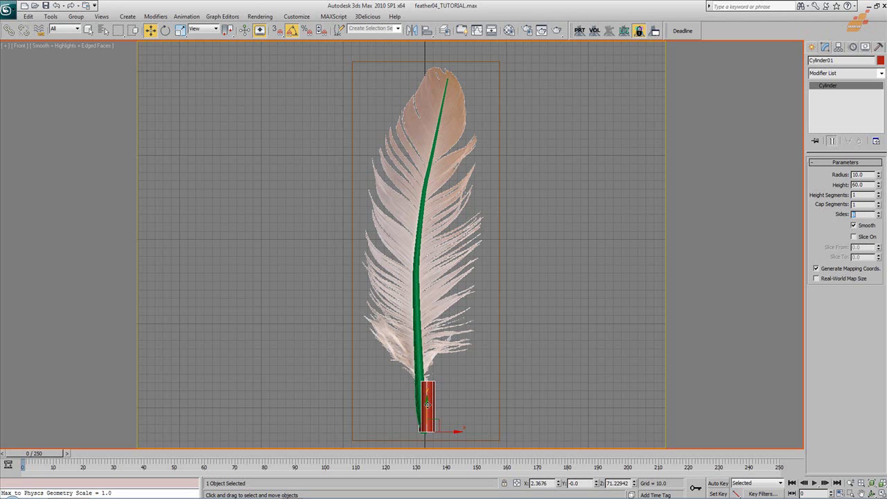
- Clone the cylinder straight up the feather as 10 copies, leaving a small gap between neighbours
shift+drag(426, 404, 427, 347)
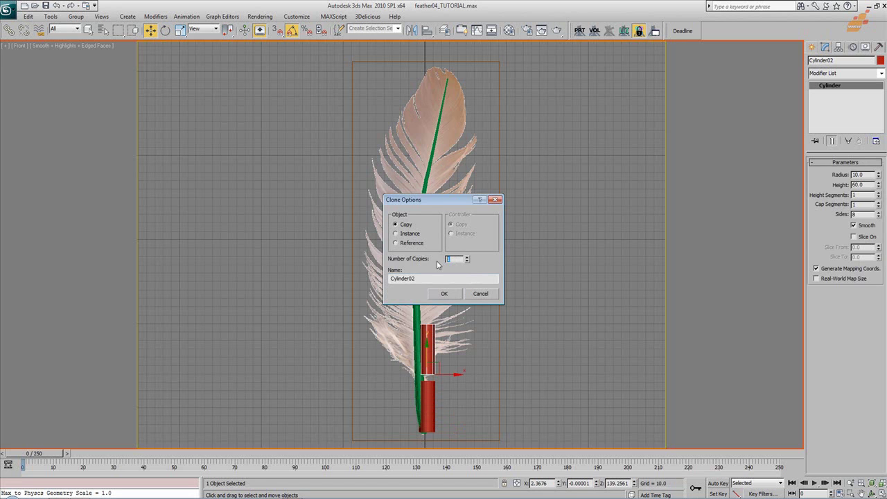
drag(440, 208, 535, 207)
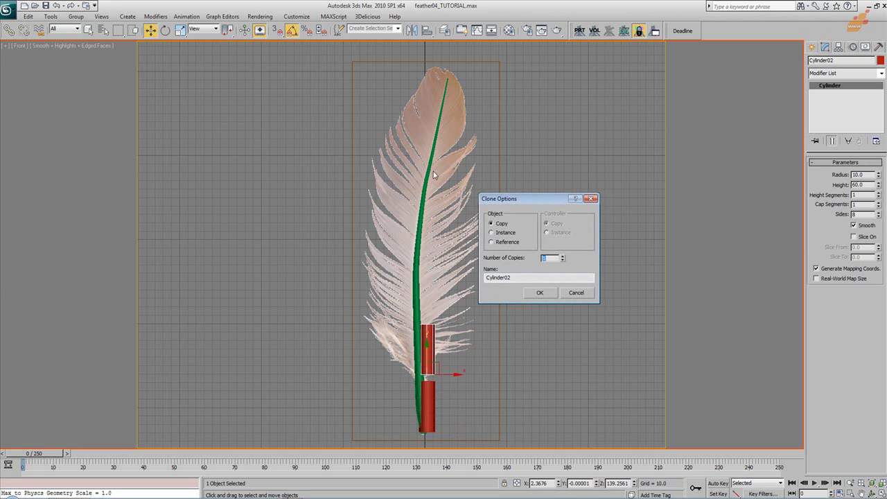
text(10)
click(540, 293)
- Delete the four topmost cylinders that extend beyond the feather's tip
scroll(526, 171, down, 3)
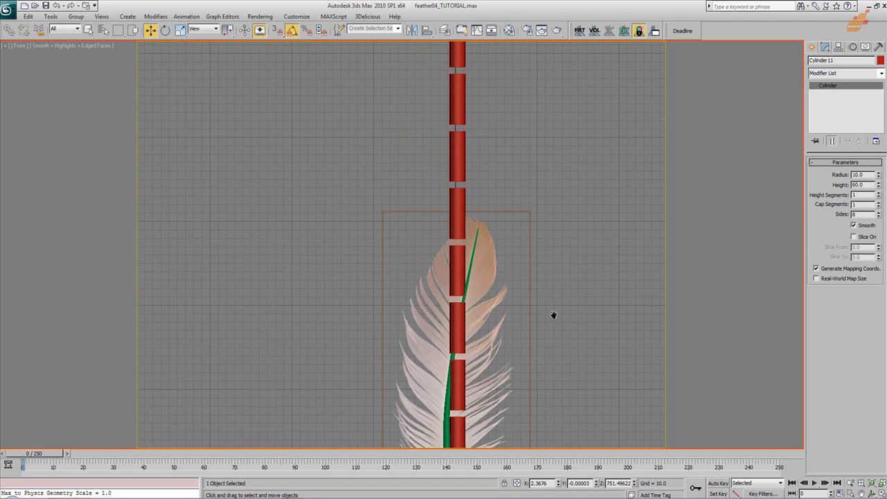
middle_drag(518, 170, 556, 196)
drag(332, 113, 579, 240)
middle_drag(579, 240, 551, 245)
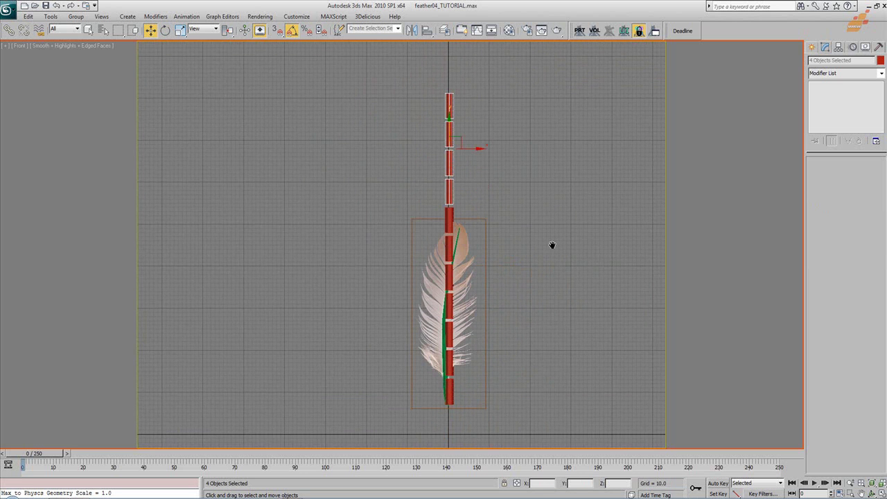
key(Delete)
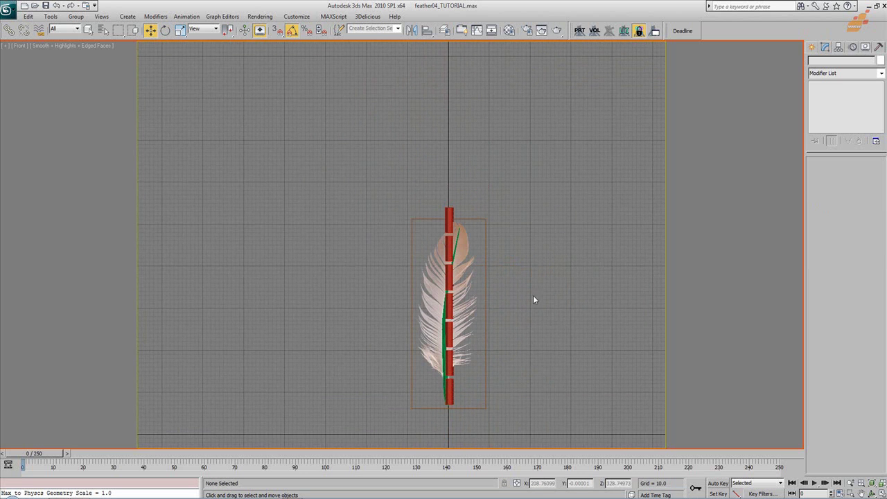
- Rotate the bottom cylinder 5 degrees to follow the direction of the stem's base
middle_drag(516, 342, 488, 305)
scroll(486, 260, up, 4)
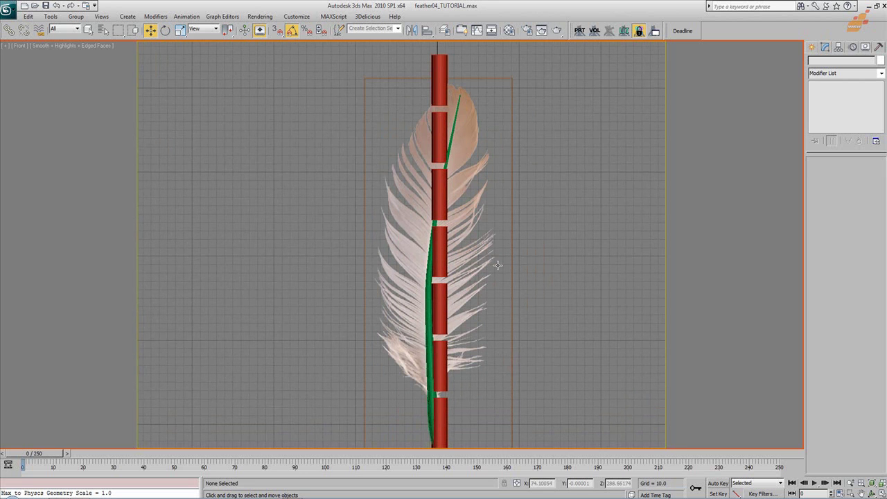
middle_drag(487, 260, 486, 196)
click(441, 350)
middle_drag(516, 309, 528, 336)
key(e)
drag(472, 396, 469, 385)
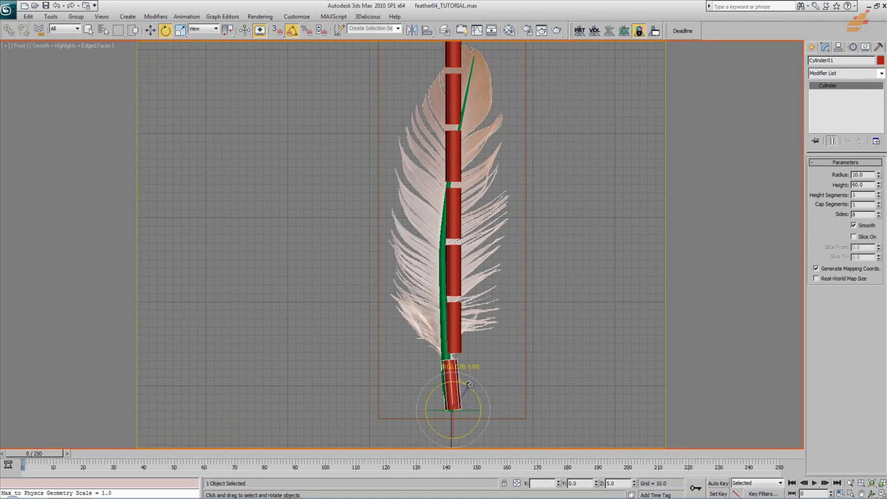
- Move the second cylinder from the bottom onto the stem and rotate it to follow the stem's direction
click(452, 345)
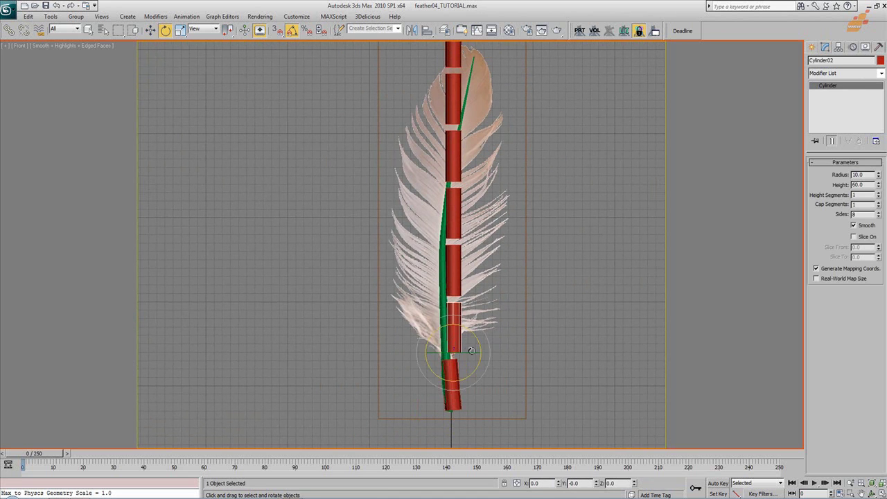
key(w)
drag(478, 354, 470, 353)
middle_drag(509, 279, 503, 303)
key(a)
scroll(529, 259, up, 3)
key(e)
drag(471, 354, 472, 356)
- Rotate and lower the bottom cylinder to fit the stem's base, and bring the second cylinder down close above it
drag(461, 428, 463, 414)
middle_drag(496, 374, 505, 298)
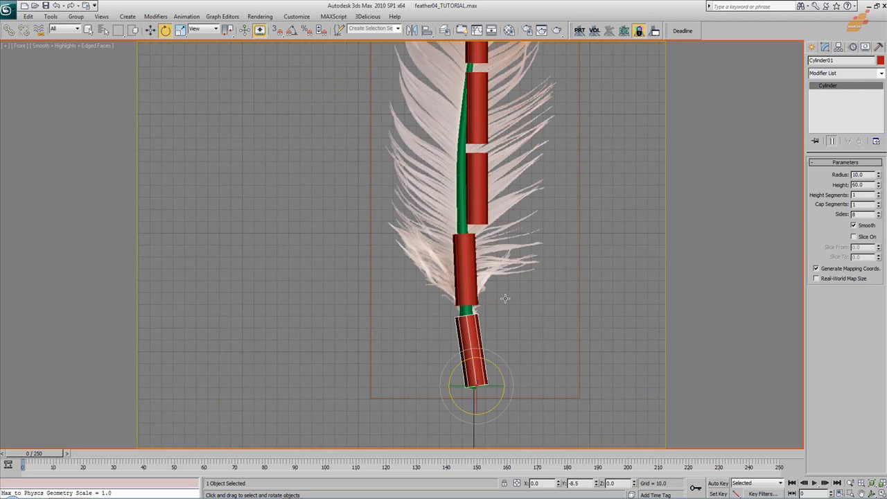
drag(495, 367, 487, 383)
key(w)
click(466, 291)
drag(476, 294, 476, 307)
- Move the third cylinder onto the stem, leaving a small gap above the second cylinder
click(487, 208)
click(484, 209)
click(480, 212)
click(479, 212)
drag(479, 213, 470, 227)
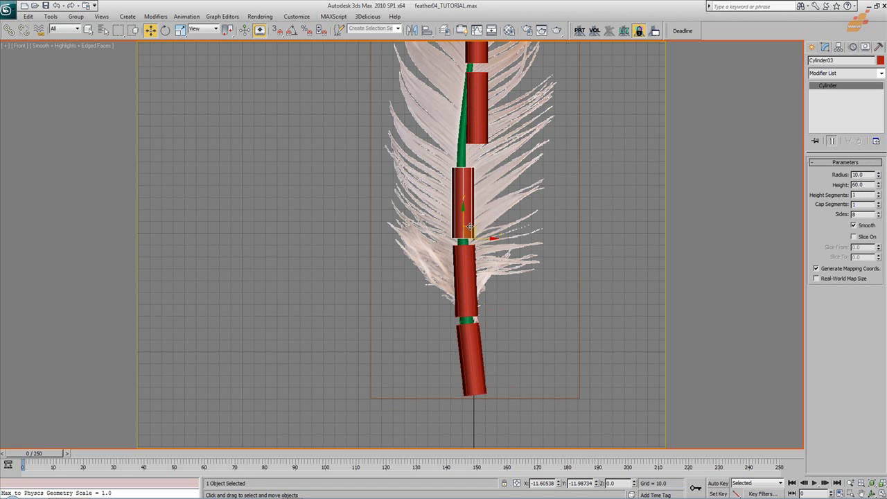
- Move the fourth and fifth cylinders onto the stem and rotate them to follow its curve, keeping small gaps
middle_drag(470, 226, 482, 325)
click(487, 208)
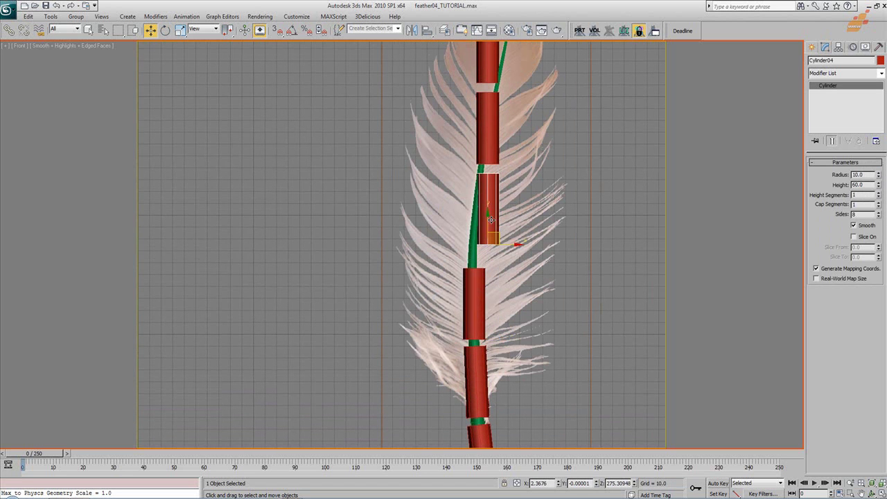
mouse_move(485, 235)
mouse_down()
mouse_move(486, 252)
mouse_move(488, 236)
mouse_up()
key(e)
key(w)
click(495, 158)
mouse_move(496, 158)
mouse_down()
mouse_move(495, 177)
mouse_move(494, 168)
mouse_up()
key(e)
key(w)
- Move and rotate the top two cylinders so they continue the chain along the stem to the feather's tip
click(474, 171)
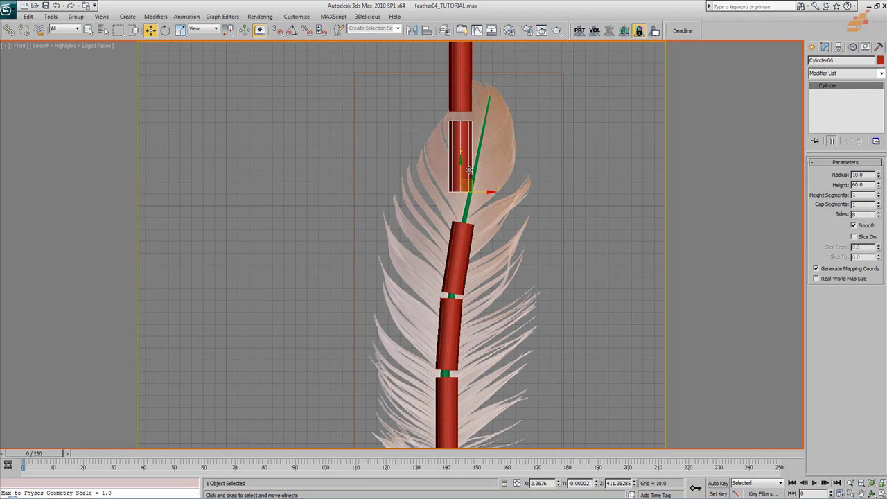
key(e)
drag(477, 171, 474, 211)
key(w)
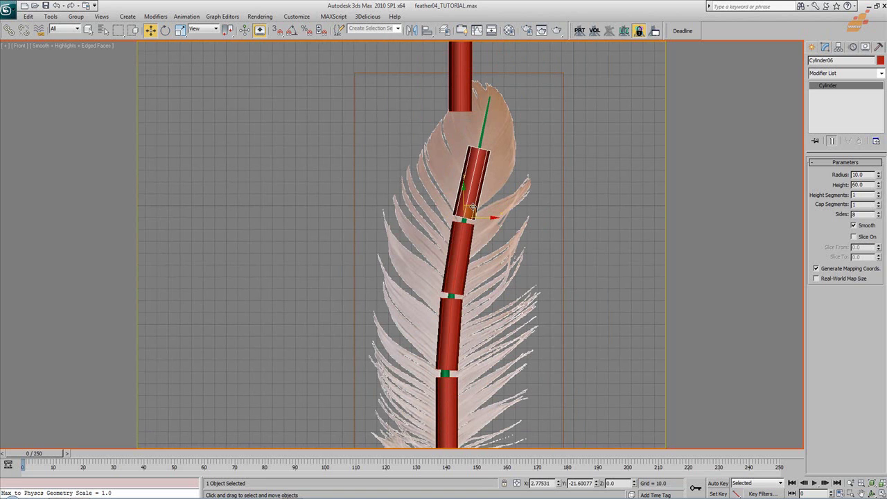
click(461, 99)
drag(469, 97, 509, 129)
key(e)
middle_drag(509, 129, 508, 239)
scroll(505, 168, down, 2)
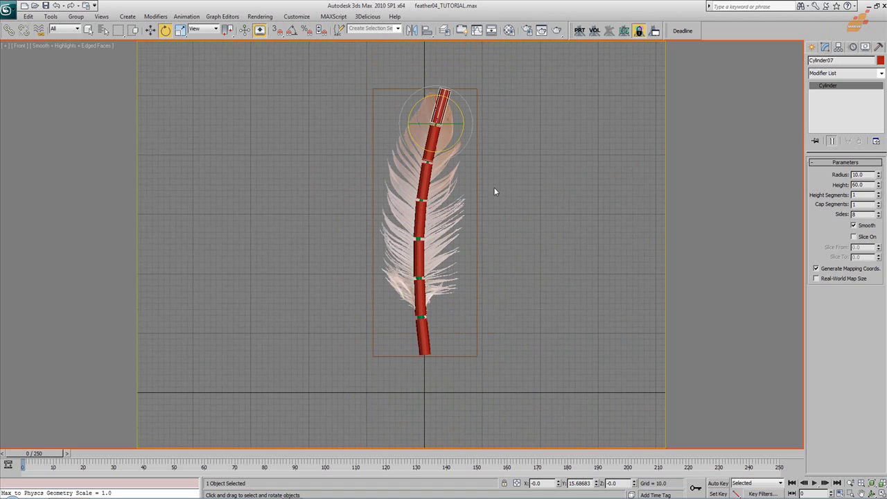
- Reduce the bottom cylinder's radius so it fits the stem's base more closely
middle_drag(493, 188, 502, 224)
scroll(502, 224, up, 2)
middle_drag(470, 384, 469, 287)
click(443, 285)
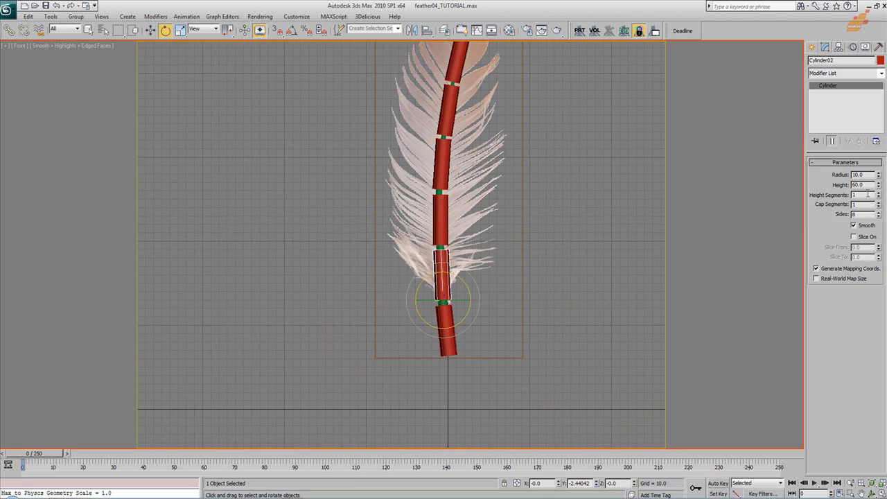
click(447, 341)
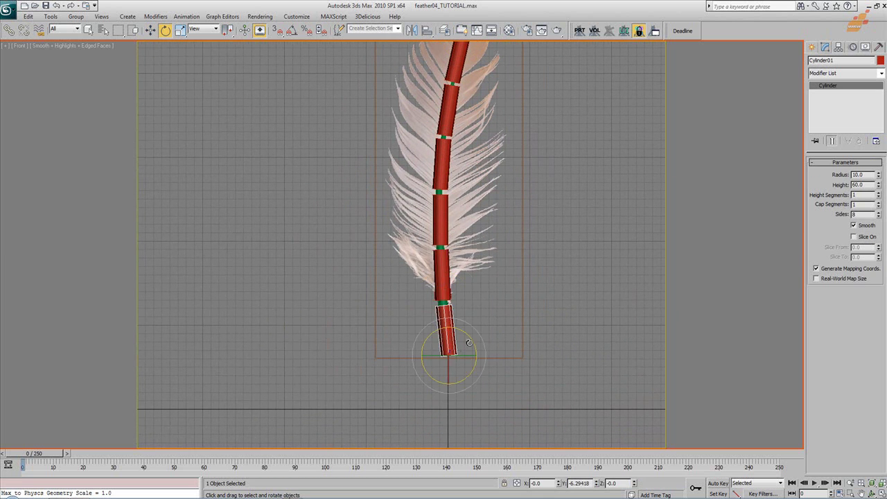
middle_drag(535, 283, 534, 303)
click(861, 176)
text(6)
key(Return)
- Set the second cylinder's radius to 8
click(439, 298)
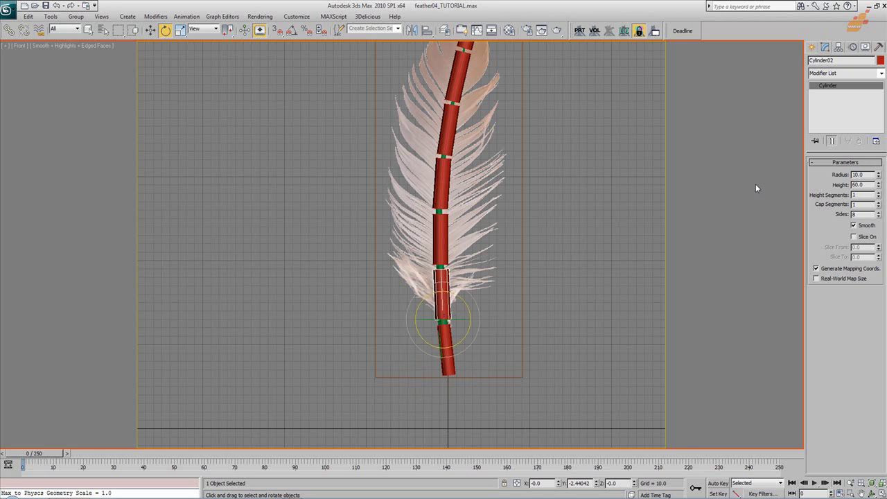
text(7)
key(Return)
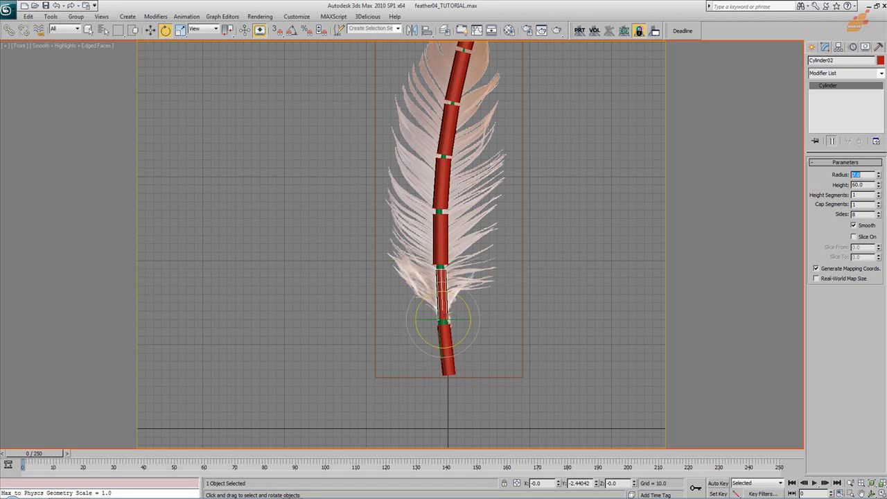
text(8)
key(Return)
- Set the third cylinder's radius to 7 and the fourth cylinder's radius to 6
click(440, 242)
double_click(866, 175)
text(7)
key(Return)
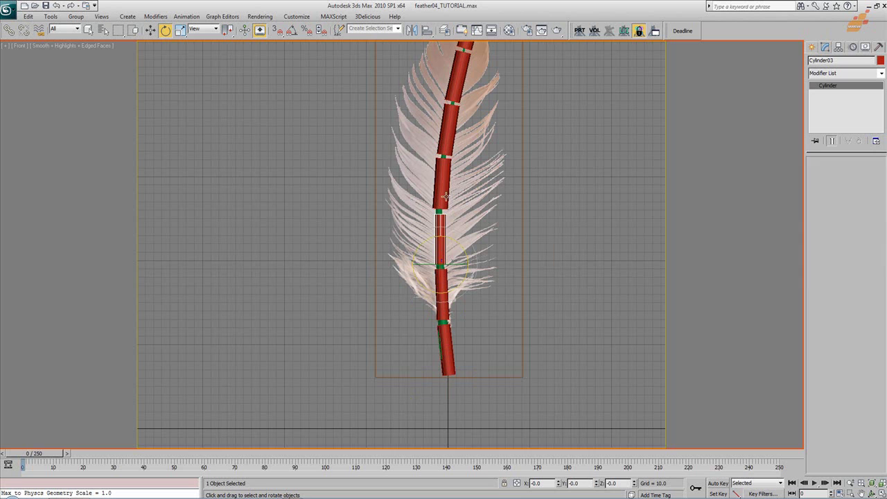
click(443, 193)
double_click(870, 175)
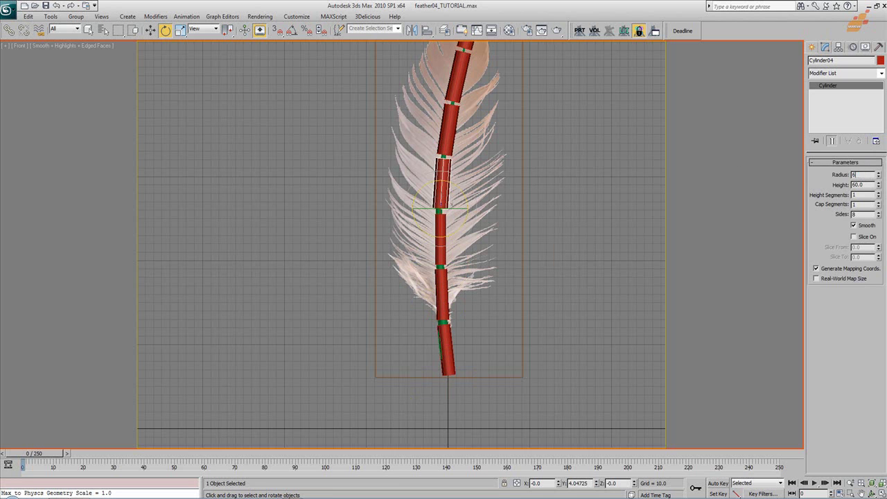
text(6)
key(Return)
- Reduce the fifth cylinder's radius to continue the taper and set the sixth cylinder's radius to 4
click(455, 131)
double_click(864, 175)
text(6)
key(Return)
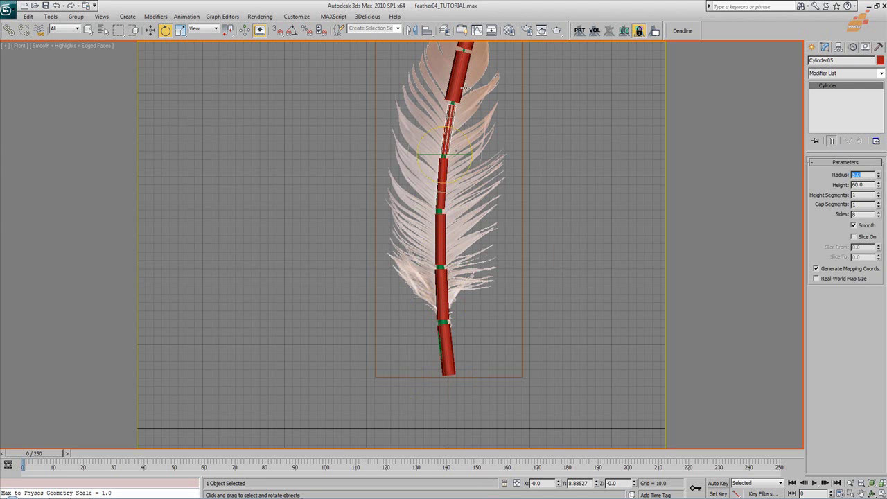
click(464, 86)
double_click(865, 174)
text(4)
key(Return)
- Set the radius of the topmost cylinder at the feather's tip to 3
middle_drag(580, 234, 574, 333)
click(467, 163)
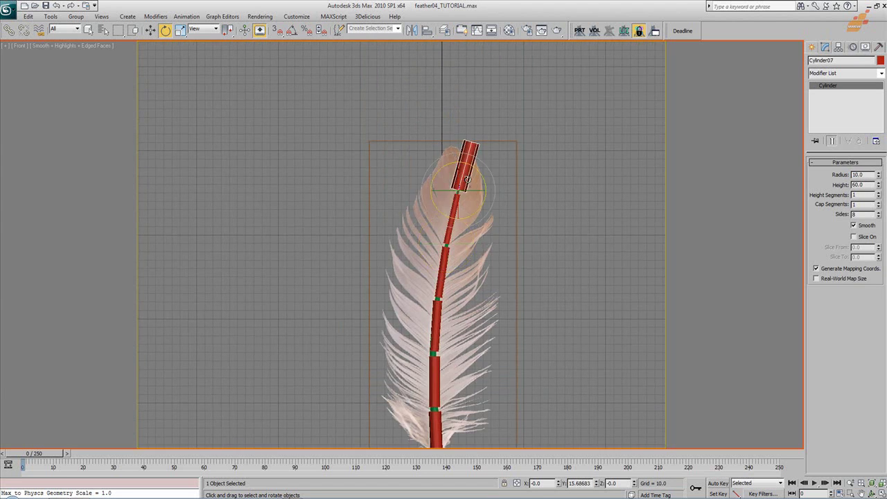
double_click(859, 175)
text(4)
key(Return)
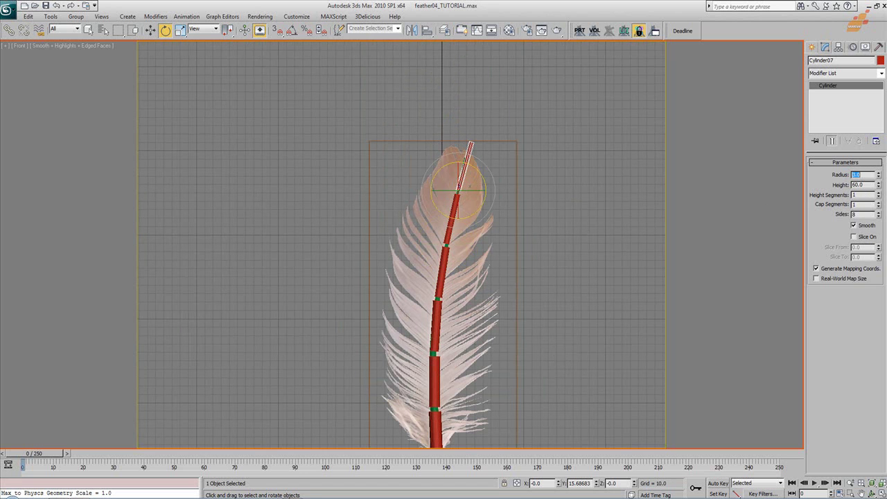
- Nudge the fourth and third cylinders along the stem to centre them and adjust the gaps to their neighbours
middle_drag(513, 294, 509, 222)
scroll(478, 339, up, 3)
middle_drag(472, 378, 481, 302)
click(471, 235)
key(w)
drag(480, 241, 478, 244)
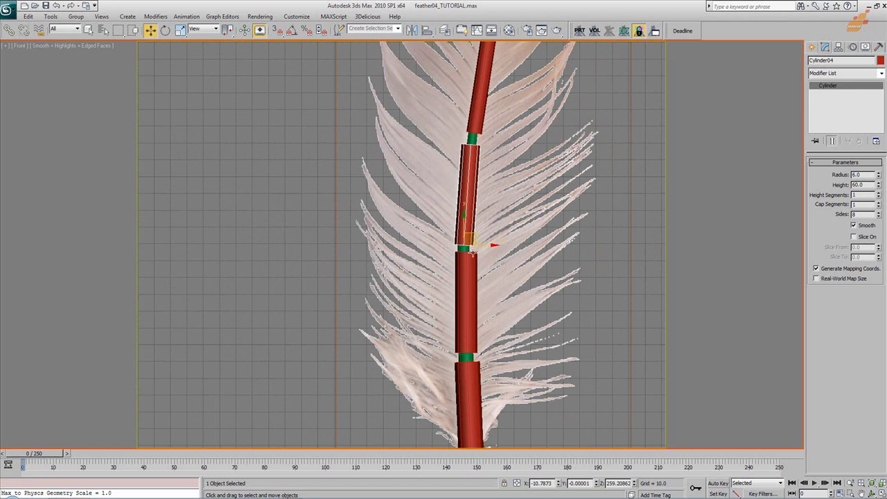
click(464, 313)
key(e)
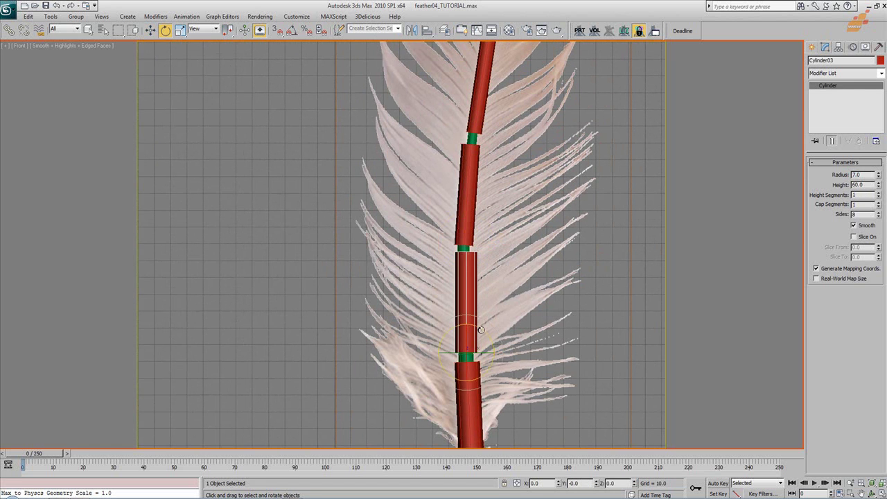
key(w)
drag(475, 342, 476, 347)
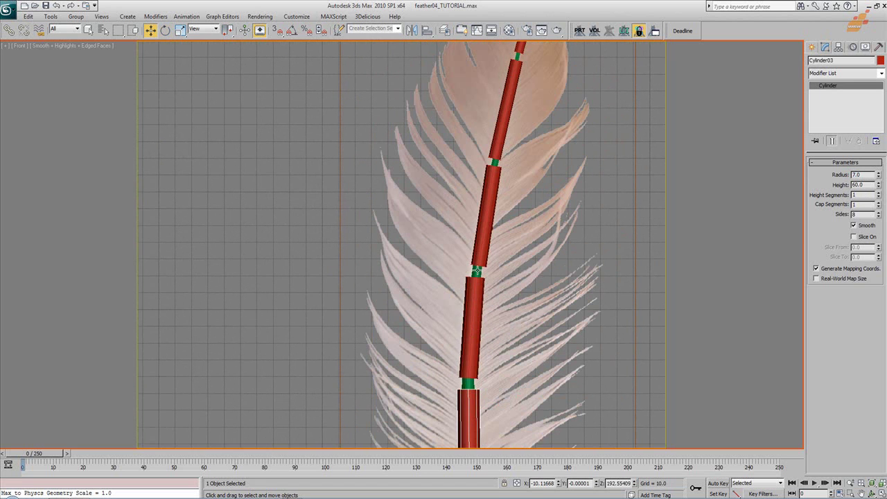
- Move the upper cylinders down along the stem, seating the tip cylinder directly above the sixth one
click(480, 257)
drag(480, 256, 500, 142)
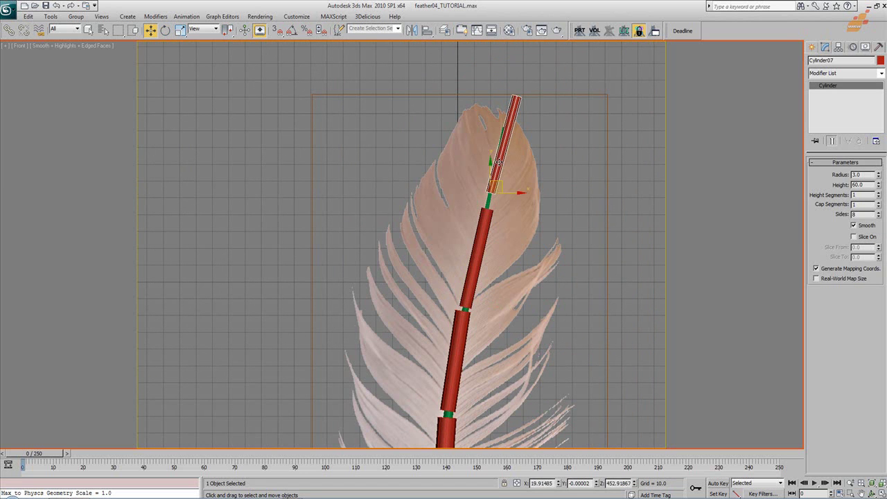
drag(499, 161, 499, 175)
key(e)
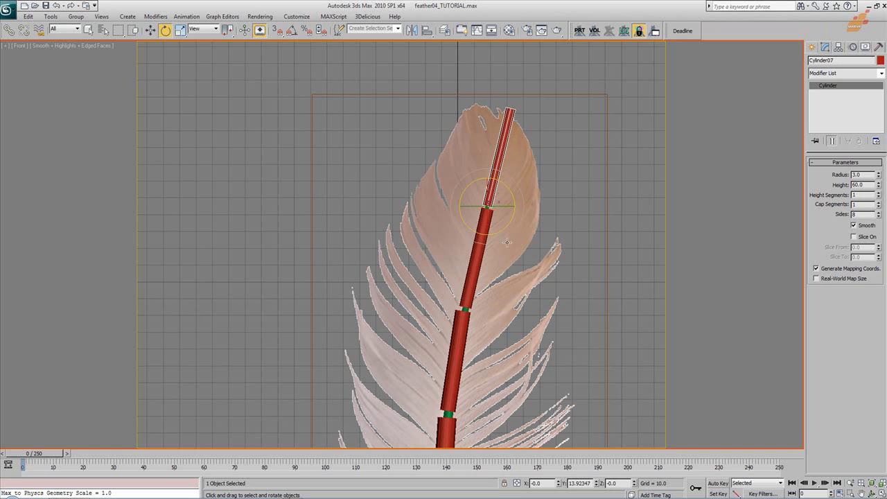
scroll(499, 196, down, 3)
middle_drag(516, 347, 487, 275)
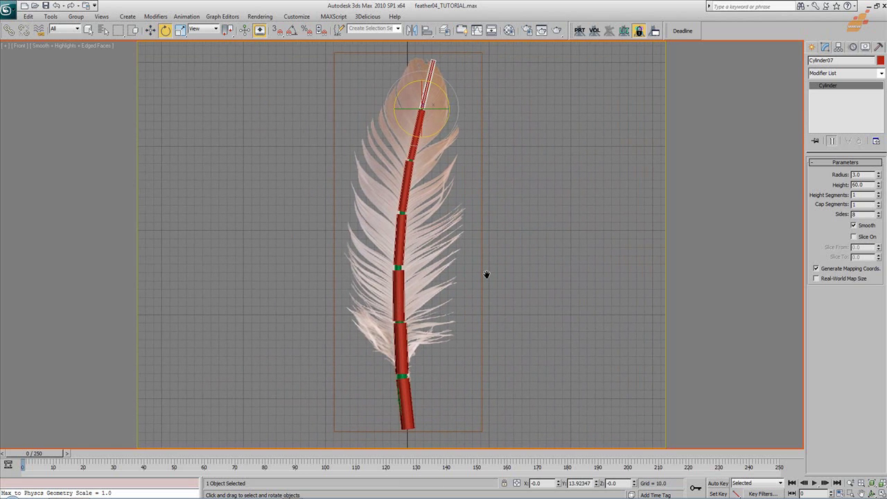
- Switch to a perspective view with nothing selected and add a PhysX Flow in Particle View
key(p)
scroll(522, 265, down, 5)
click(557, 291)
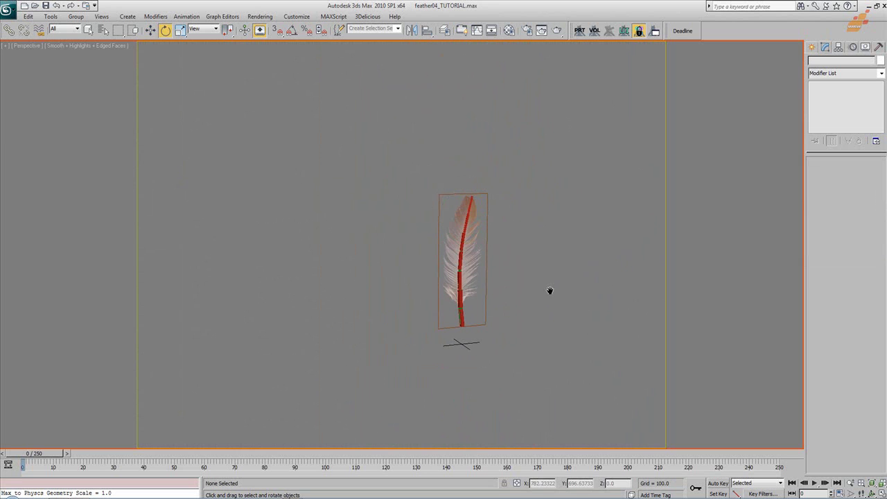
key(6)
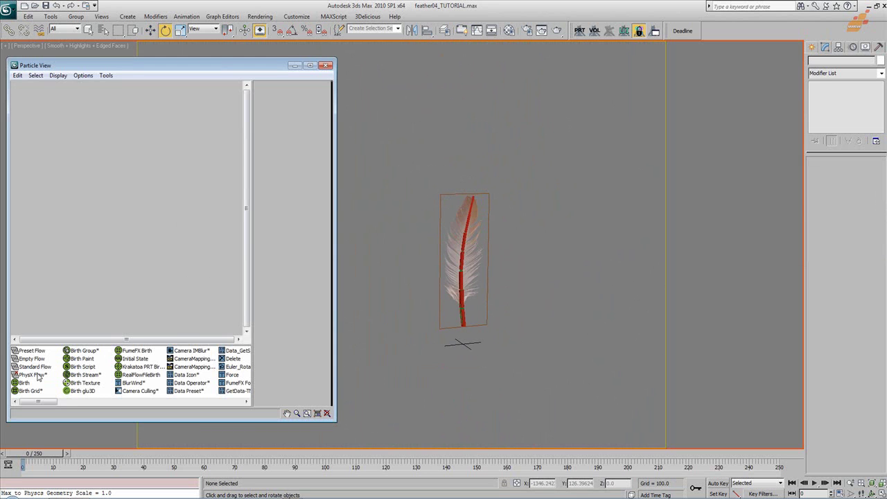
drag(38, 377, 51, 167)
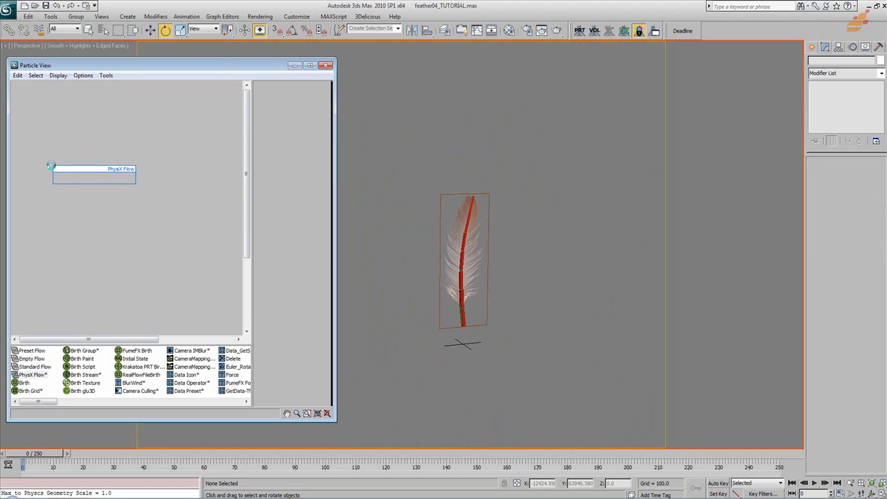
- Rename the seven cylinders with the base name Feather_Stem_Driver_, numbered from 0 in steps of 1, and check one cylinder's name
click(533, 230)
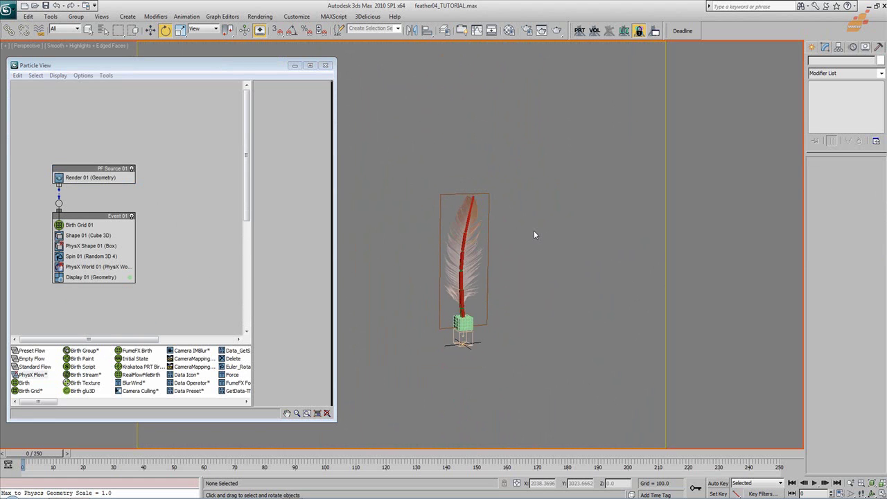
key(h)
drag(381, 116, 381, 153)
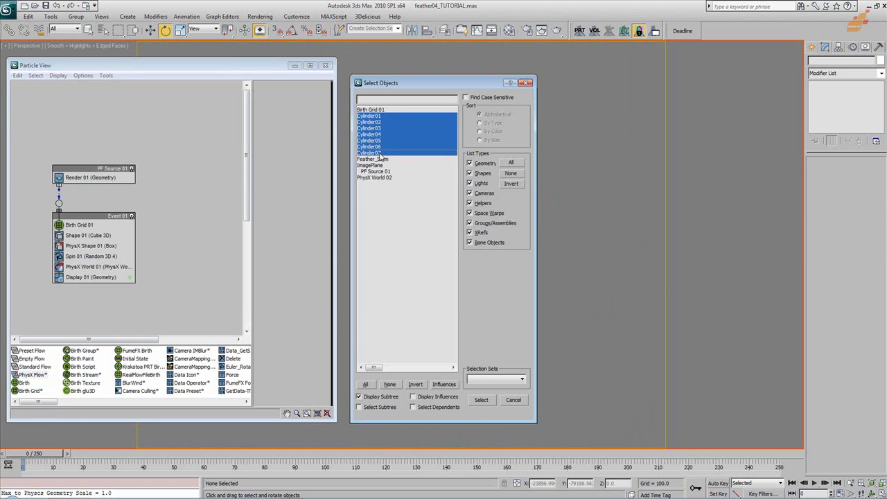
click(481, 400)
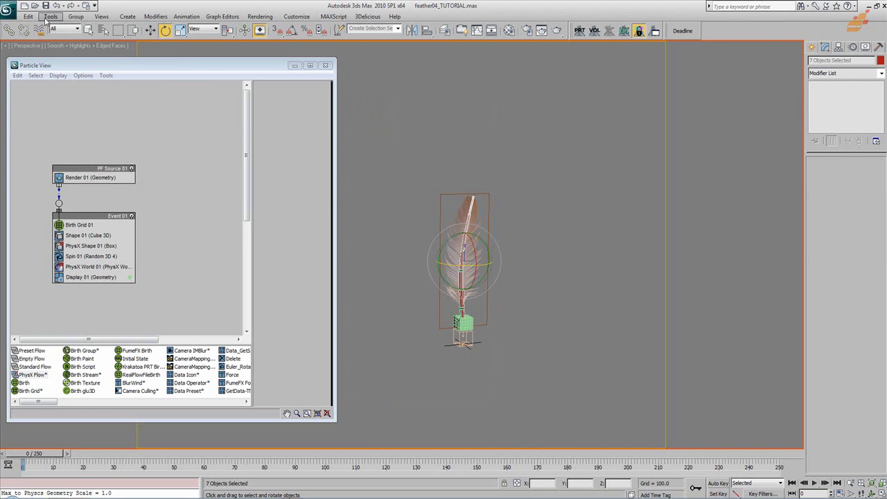
click(49, 16)
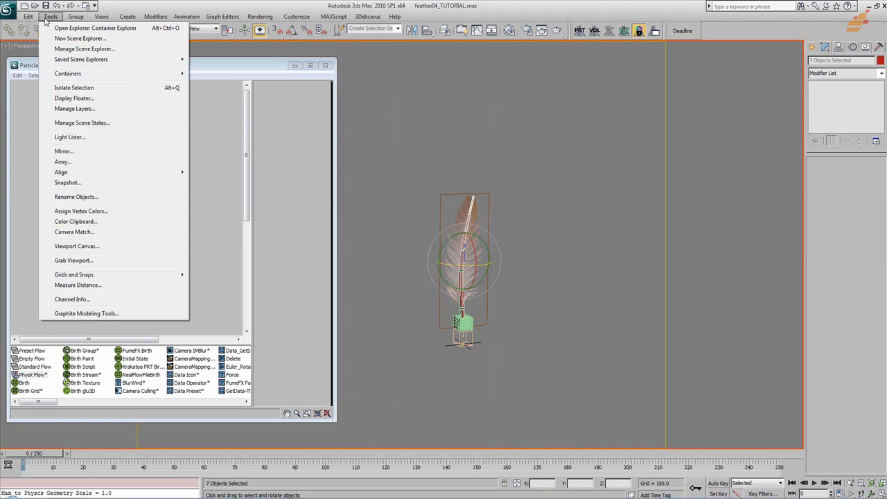
click(78, 197)
click(414, 276)
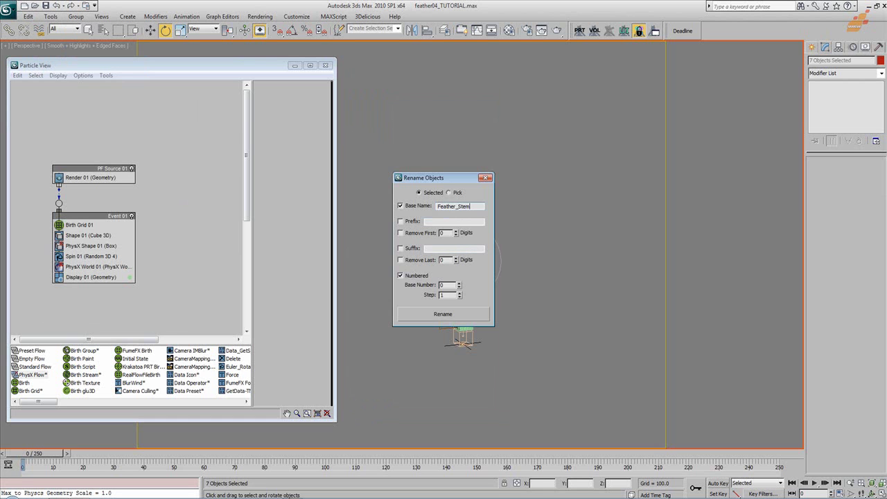
text(ver_)
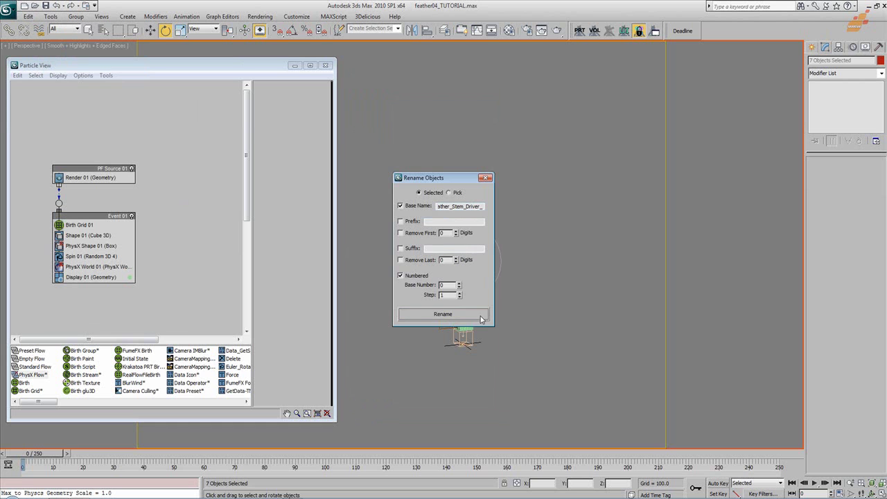
click(485, 178)
click(543, 223)
click(460, 257)
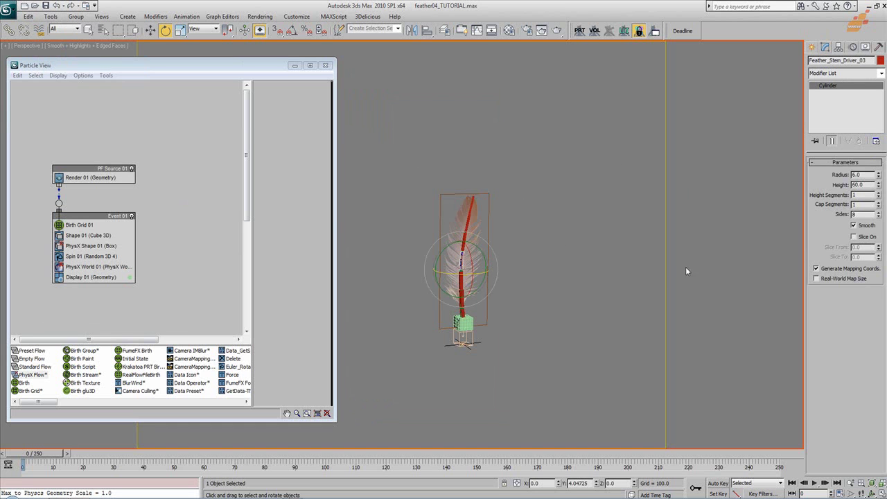
click(556, 277)
- Shrink the Particle View window and replace the Birth Grid operator in Event 01 with a Birth Group operator
middle_drag(147, 249, 147, 246)
drag(337, 420, 282, 390)
middle_drag(133, 243, 132, 207)
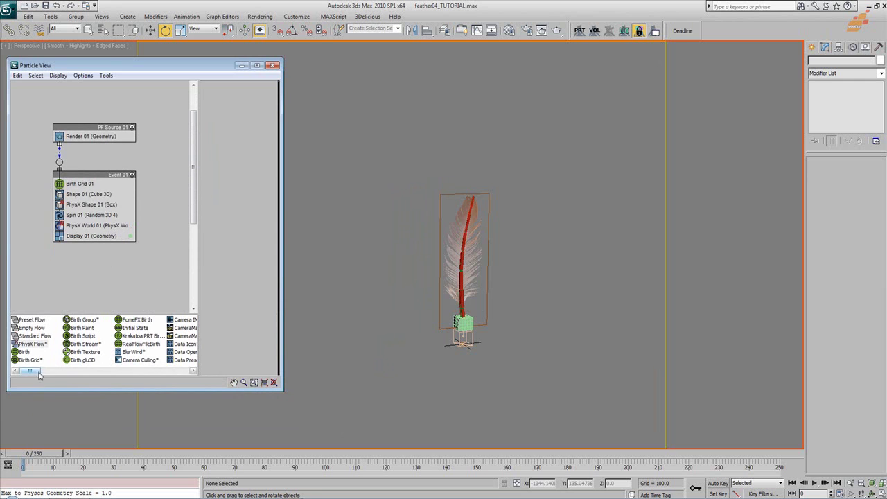
drag(85, 320, 81, 186)
click(81, 186)
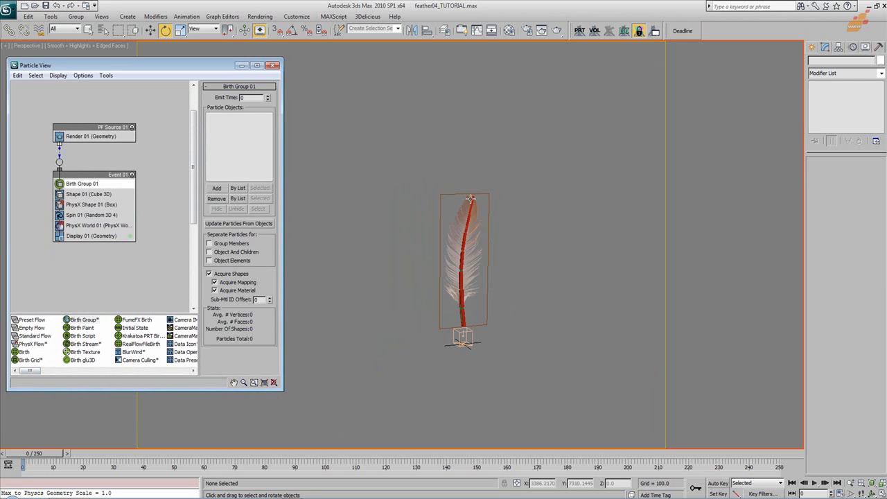
- Add Feather_Stem_Driver_00 through Feather_Stem_Driver_06 to the Birth Group's particle objects and update the particles from them
middle_drag(484, 288, 506, 340)
scroll(476, 303, up, 8)
scroll(495, 326, down, 4)
click(237, 188)
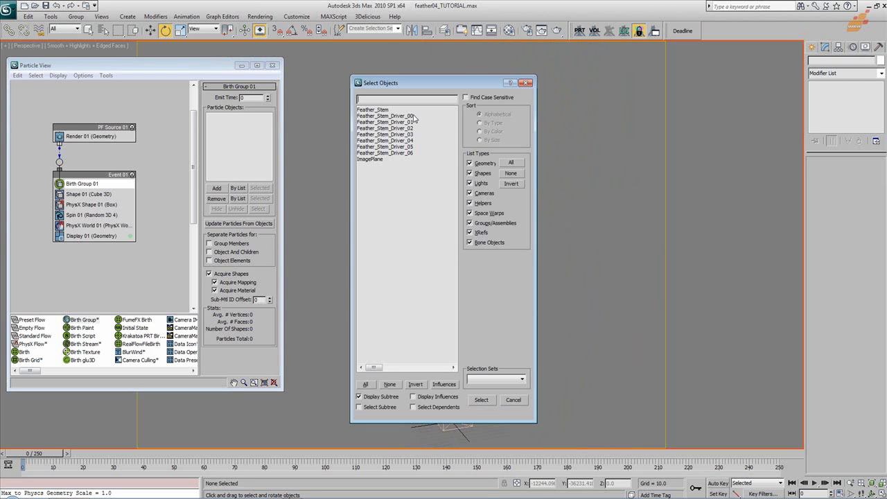
drag(414, 116, 413, 154)
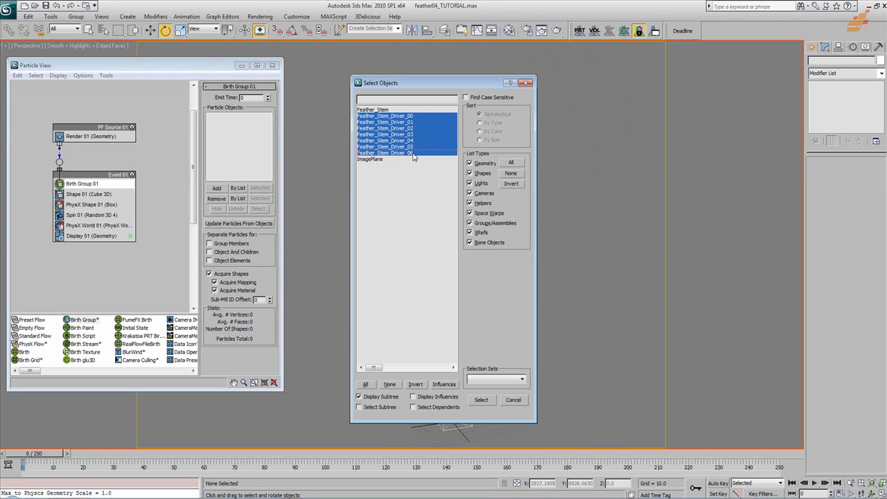
click(481, 400)
click(248, 222)
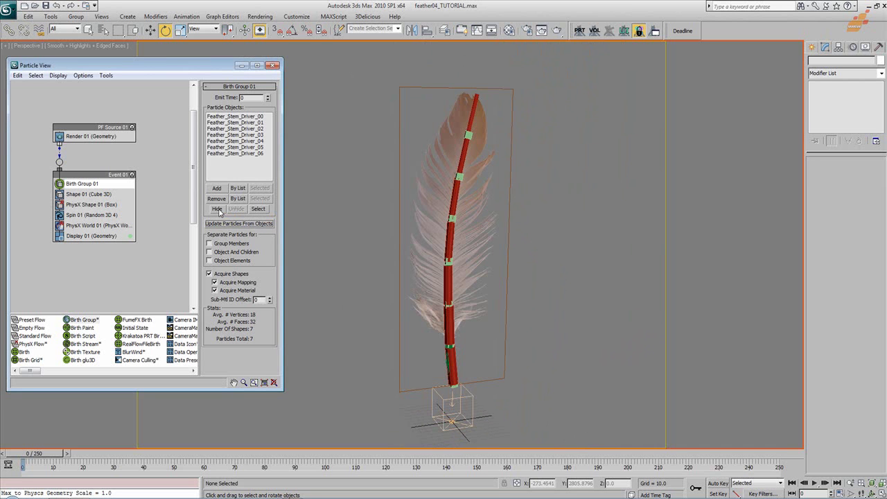
- Hide the Birth Group's source cylinders and delete the Shape 01 operator from Event 01
click(218, 209)
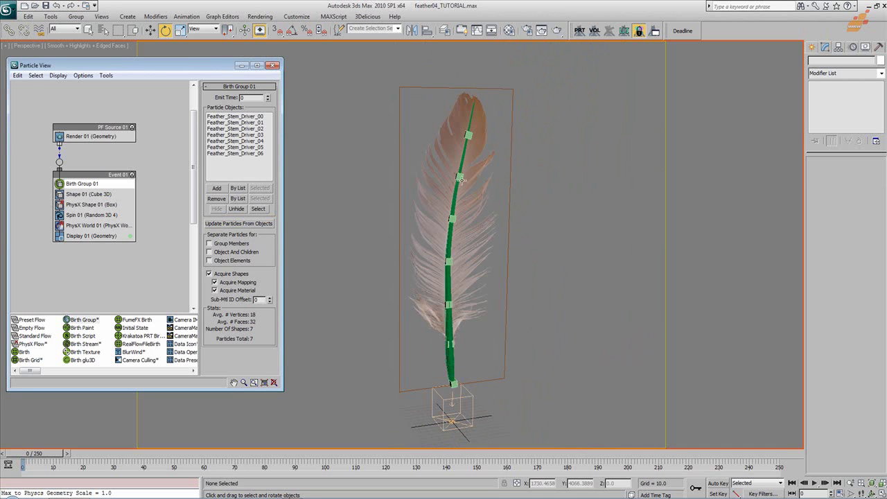
click(86, 196)
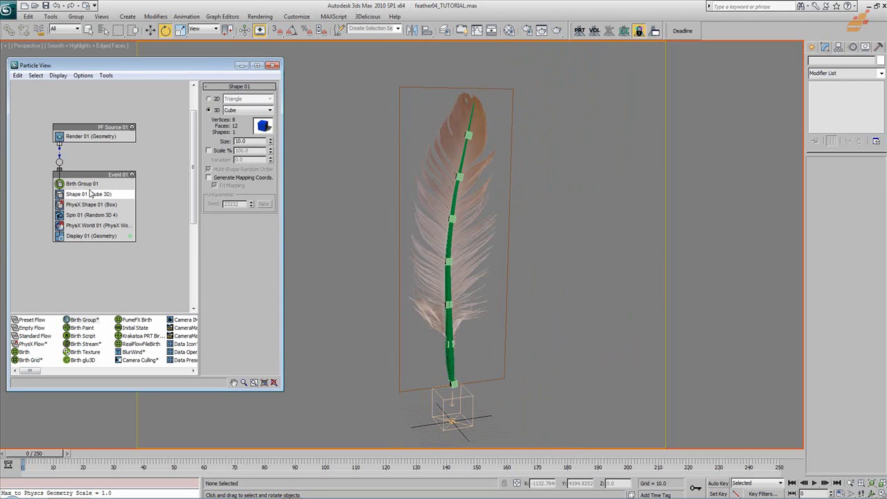
right_click(84, 196)
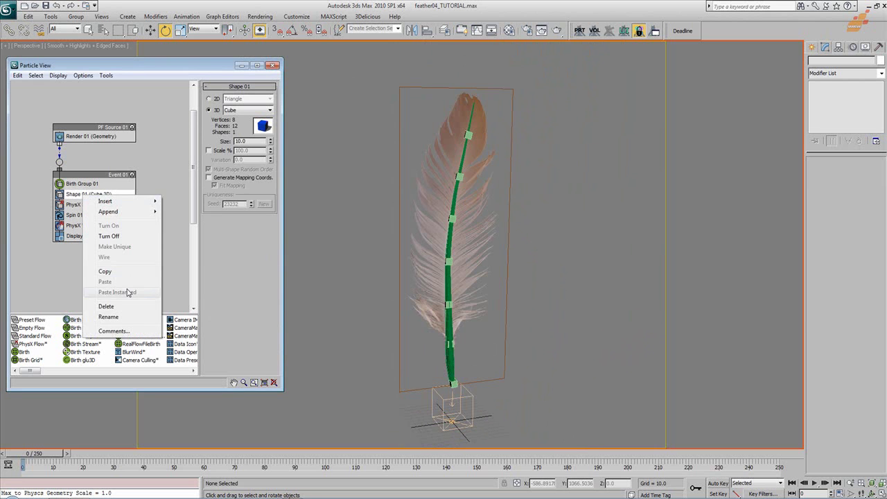
click(106, 306)
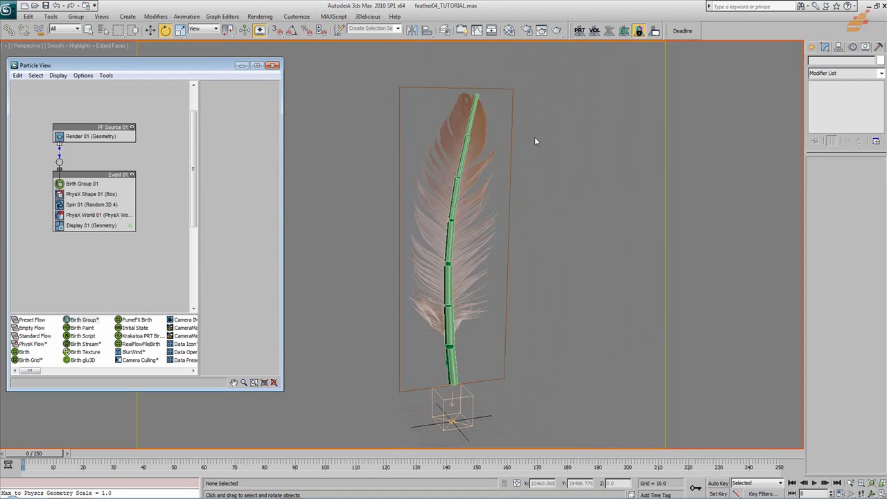
- Test the simulation up to frame 143, return to frame 0 and delete the Spin 01 operator
drag(46, 453, 457, 473)
key(e)
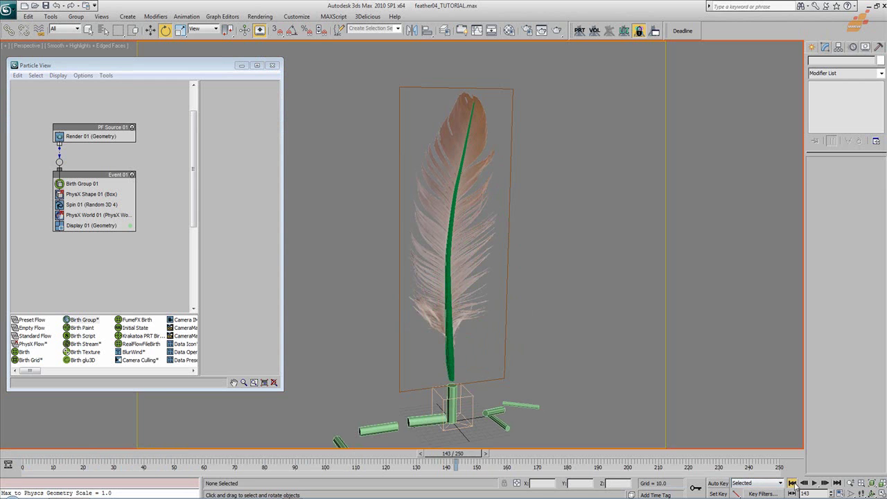
click(792, 483)
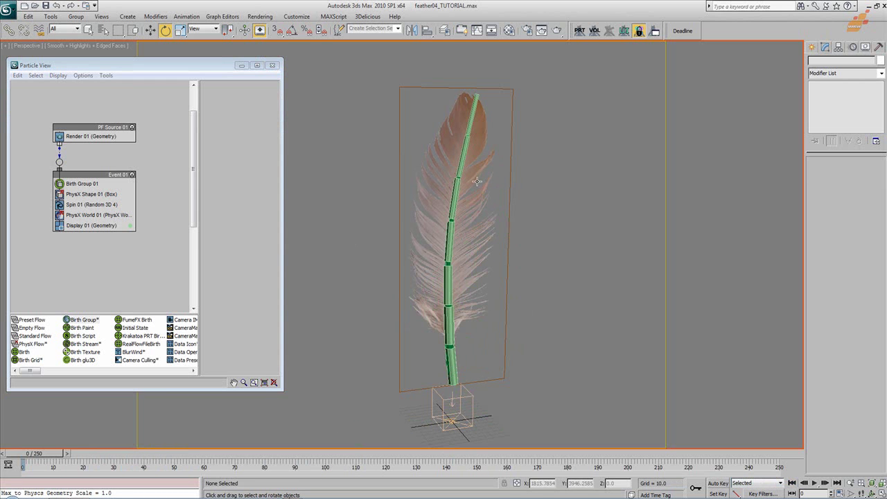
right_click(91, 205)
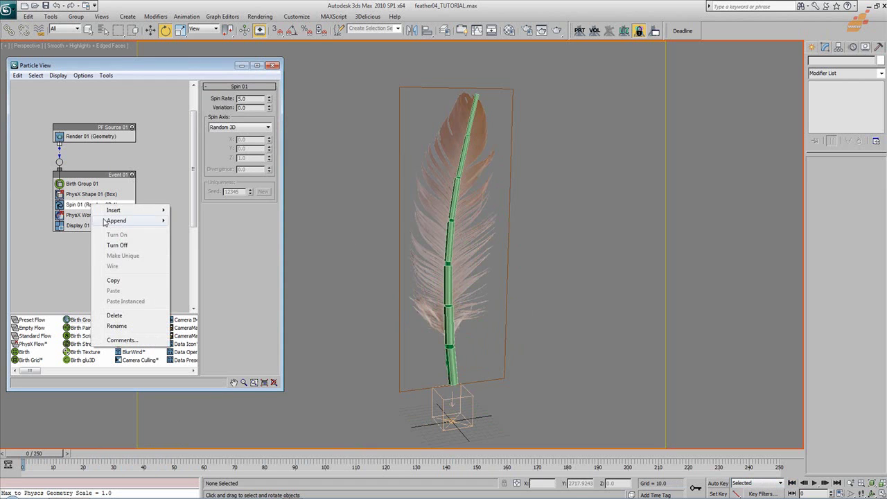
click(115, 315)
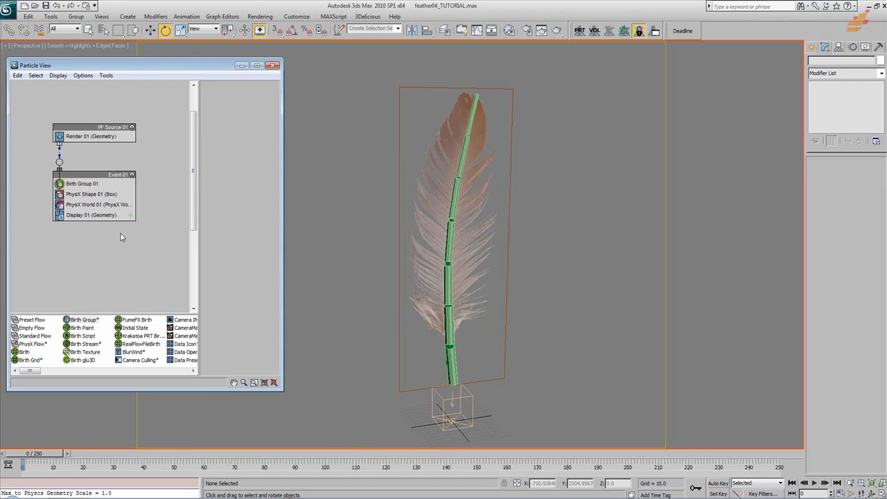
alt+middle_drag(459, 280, 494, 293)
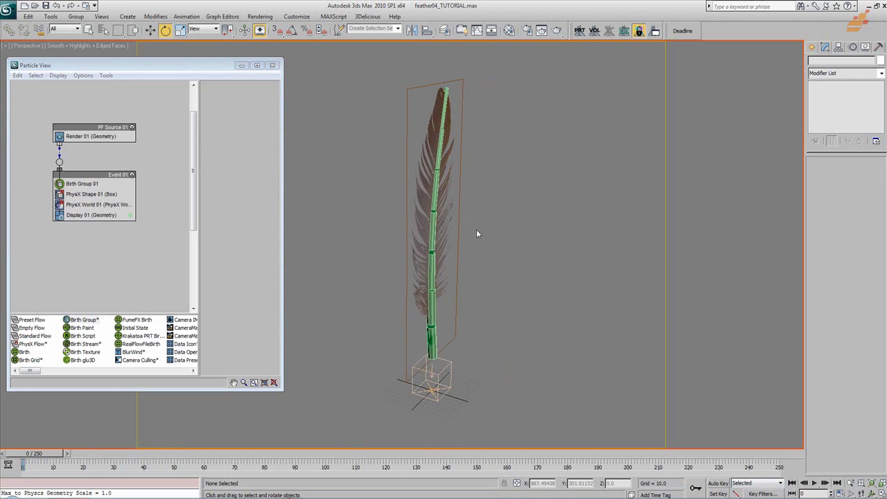
alt+middle_drag(455, 260, 407, 277)
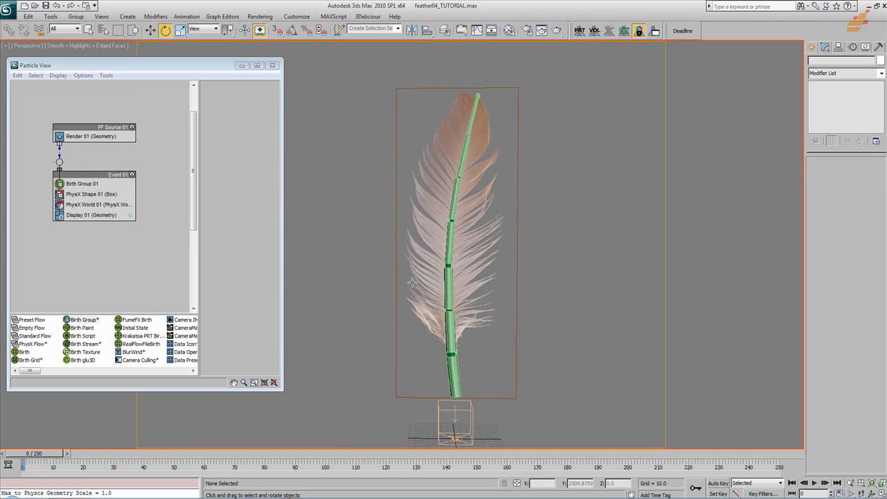
scroll(407, 277, up, 3)
middle_drag(444, 229, 457, 250)
mouse_move(460, 311)
alt+middle_down()
mouse_move(436, 309)
mouse_move(458, 311)
alt+middle_up()
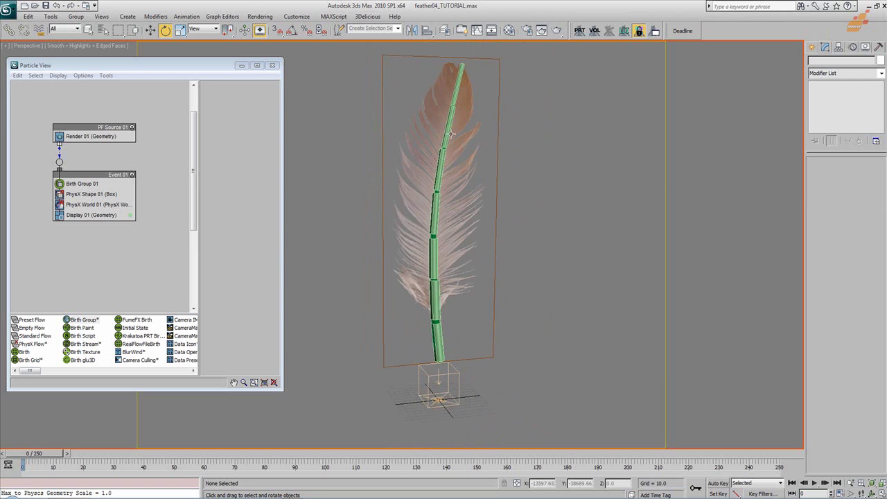
alt+middle_drag(462, 321, 447, 379)
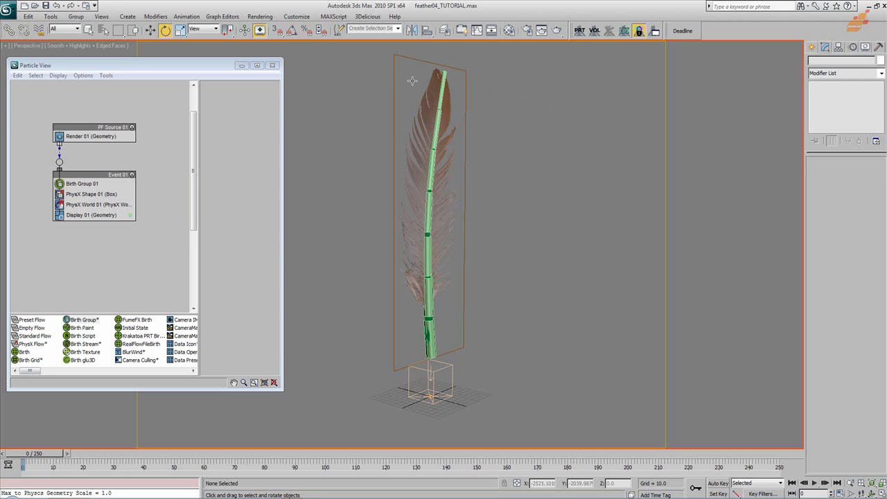
alt+middle_drag(528, 144, 473, 226)
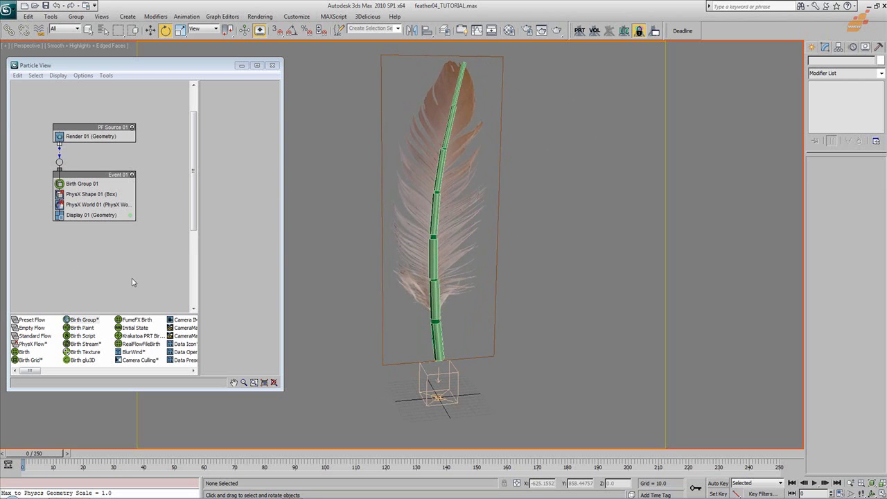
- Append a PhysX Glue test to Event 01 and place it directly above the Display operator
right_click(91, 196)
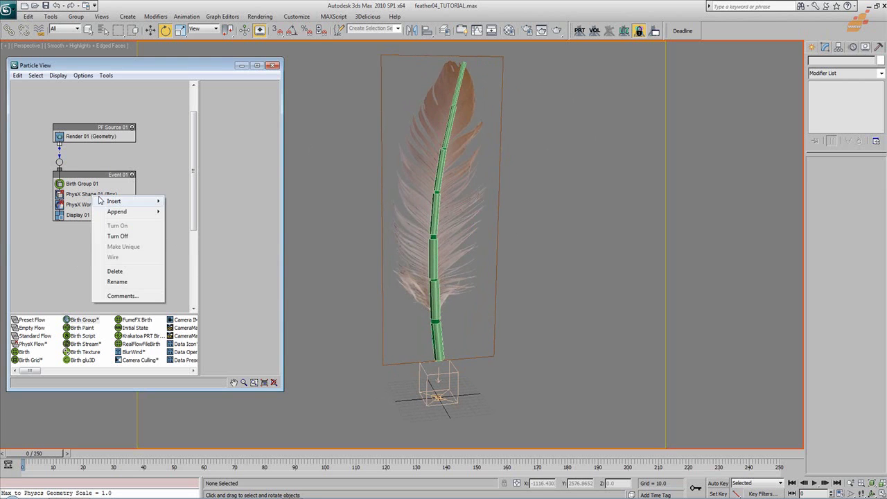
mouse_move(121, 212)
mouse_move(198, 221)
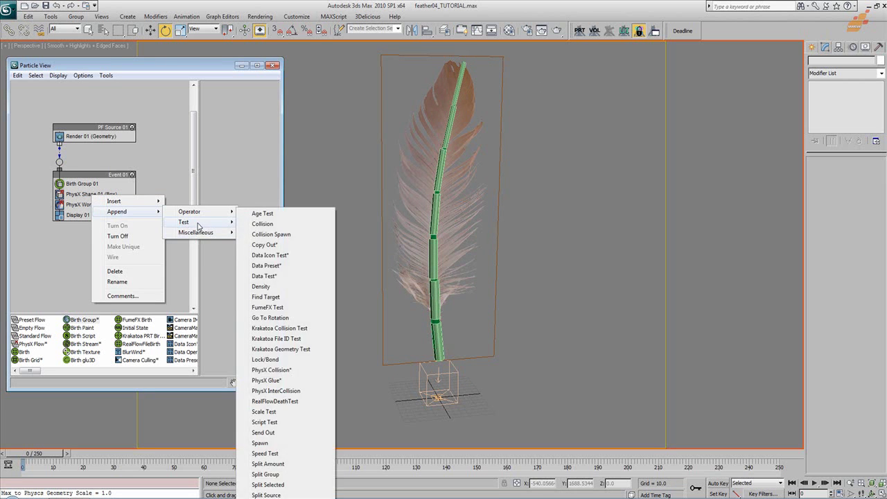
click(266, 379)
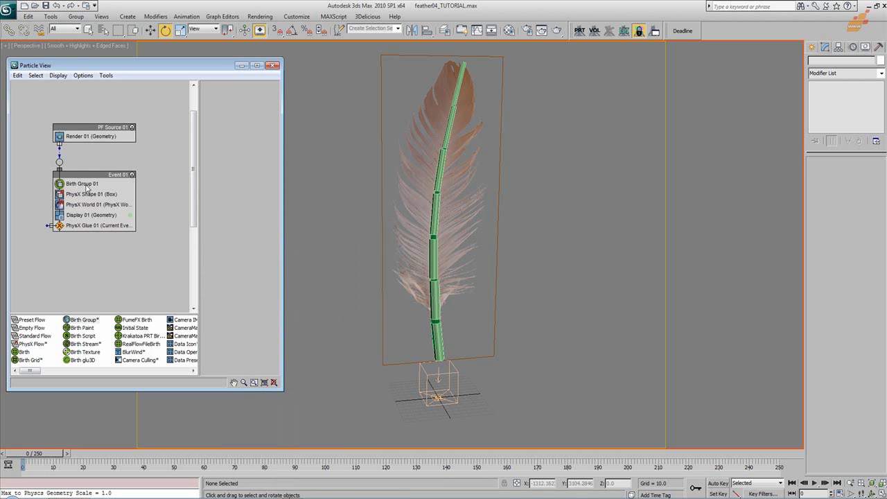
drag(91, 216, 82, 211)
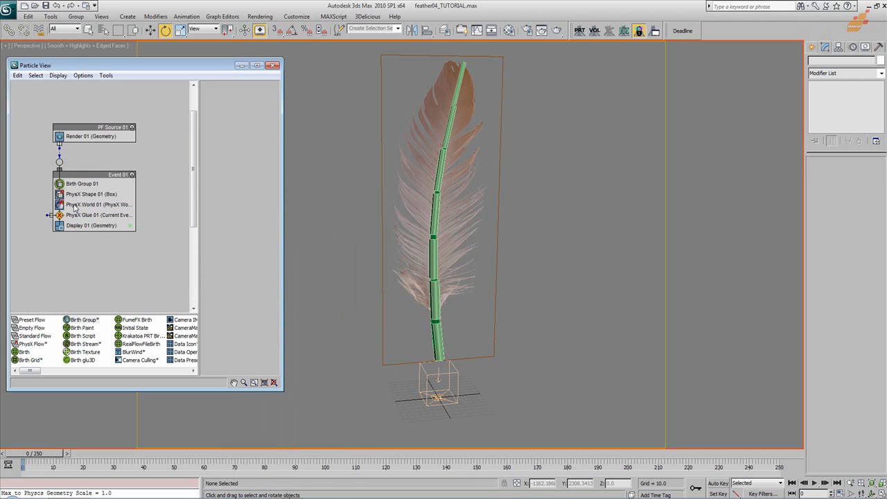
- Set the PhysX Glue binding type to Rigid and turn on Visualize Binding
click(119, 215)
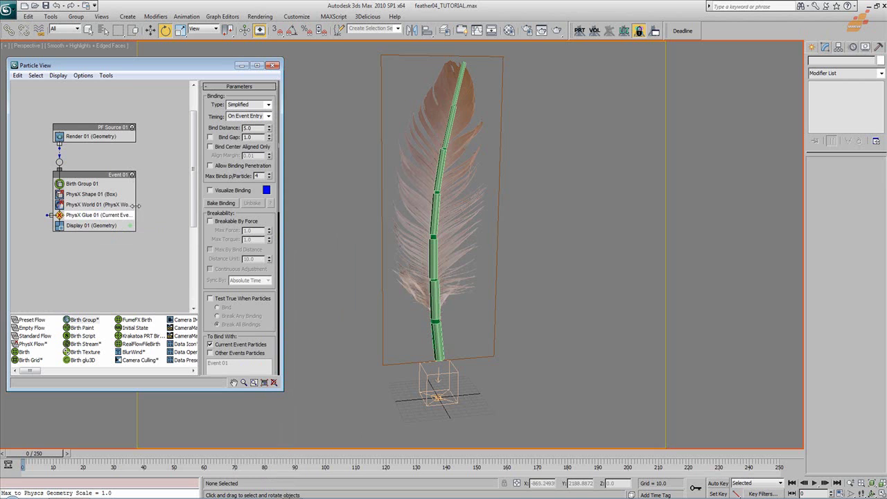
click(130, 214)
click(269, 104)
click(251, 120)
middle_drag(480, 202, 493, 238)
click(235, 191)
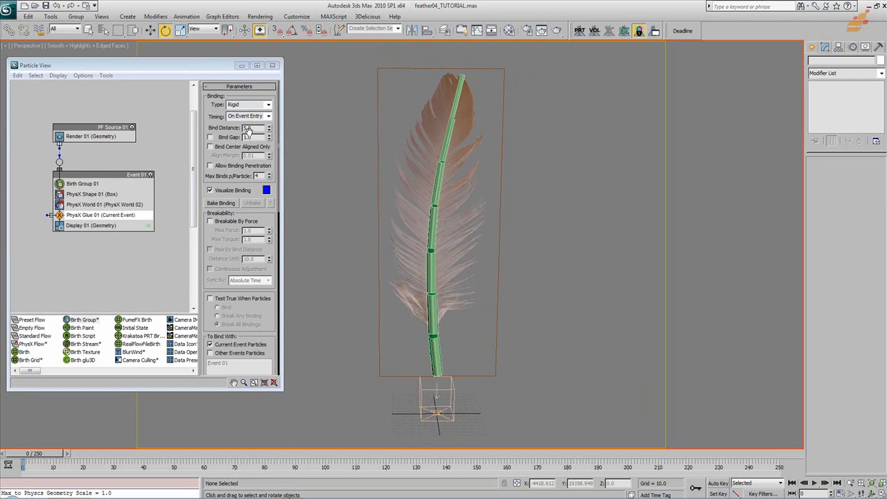
- With PF Source 01 temporarily off, check the third and lowest driver cylinders' dimensions, and hide the source cylinders again
drag(250, 128, 224, 129)
click(107, 183)
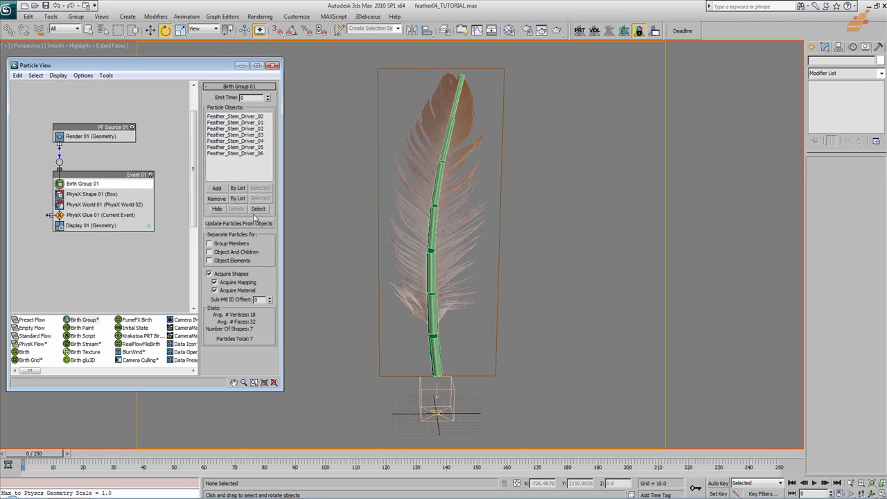
click(133, 129)
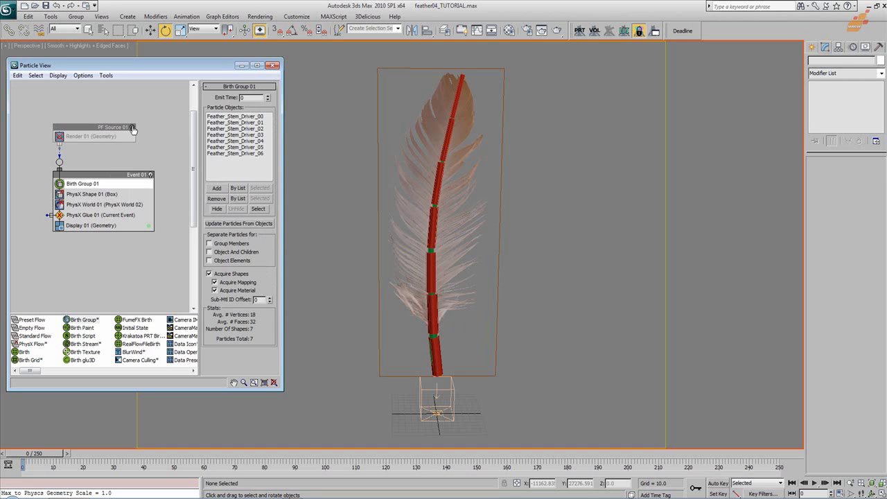
click(428, 278)
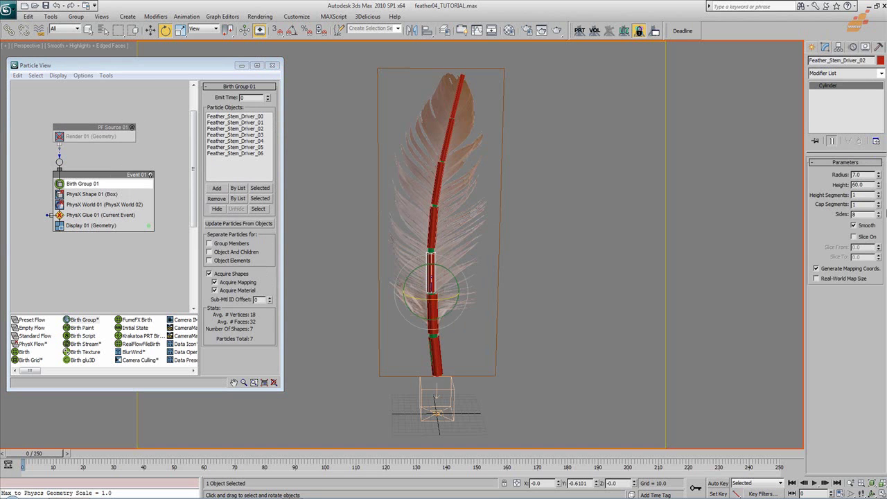
click(433, 350)
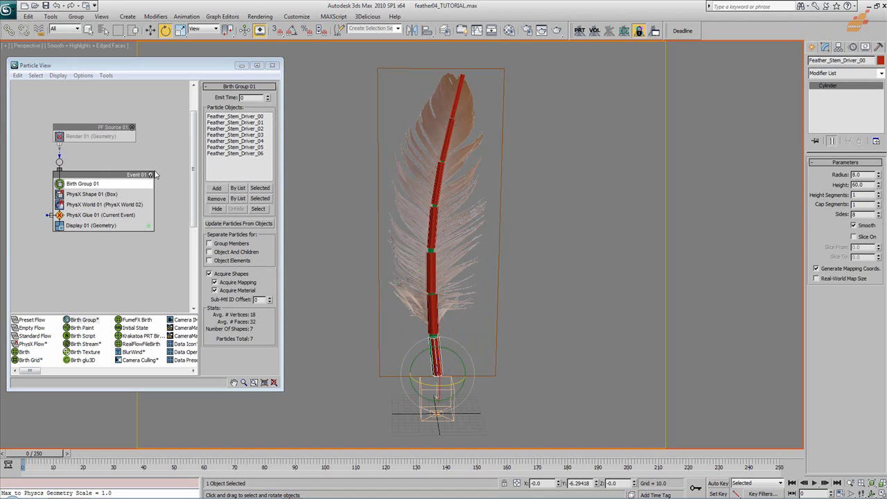
click(216, 208)
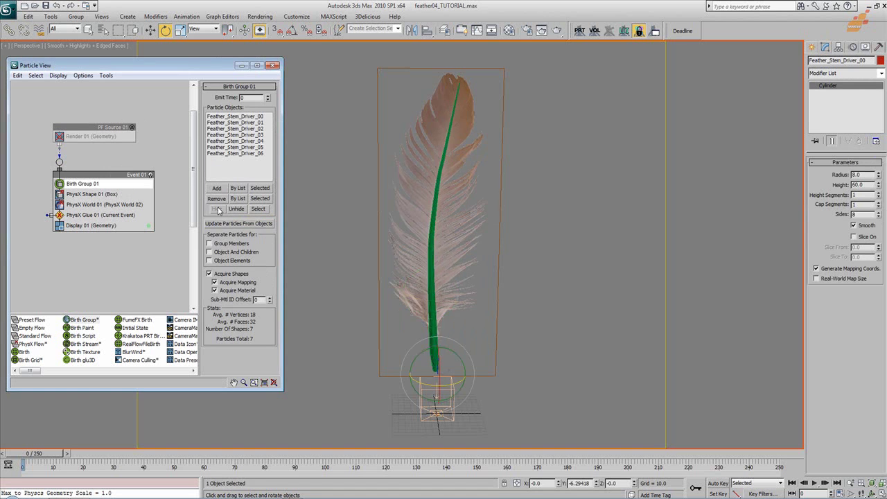
click(132, 127)
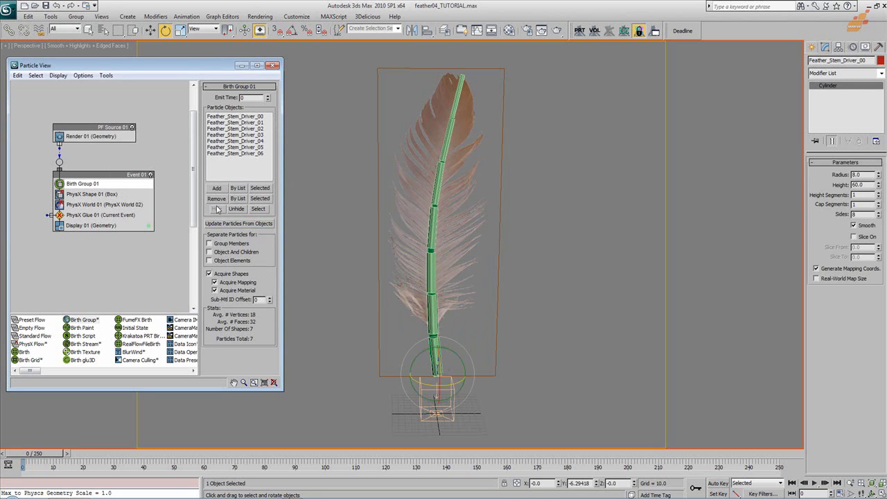
- Set the PhysX Glue bind distance to 100
click(125, 214)
double_click(250, 128)
text(1)
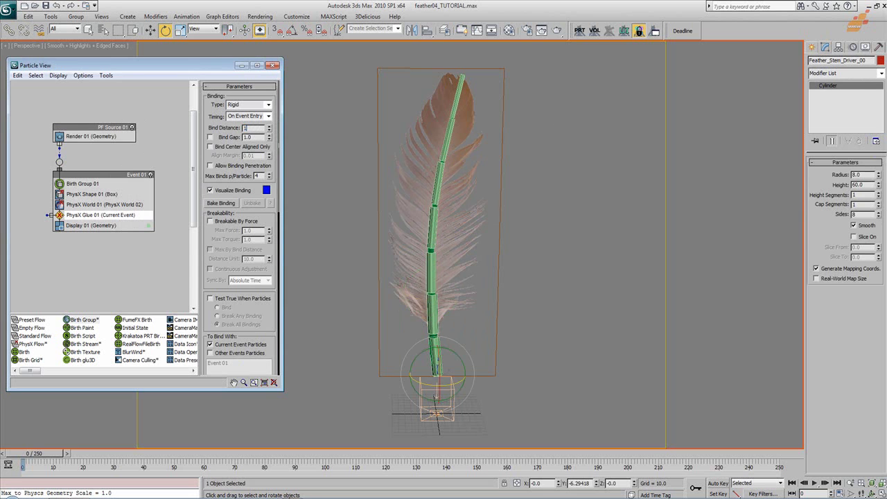
text(00)
key(Return)
- Refresh the binding visualization and switch the viewport to wireframe to inspect the bindings inside the stem cylinders
click(482, 222)
click(233, 191)
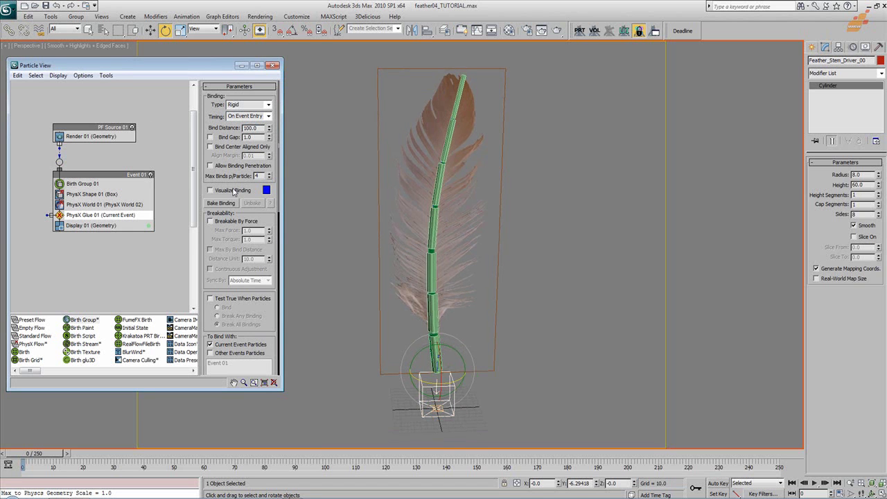
scroll(475, 262, up, 6)
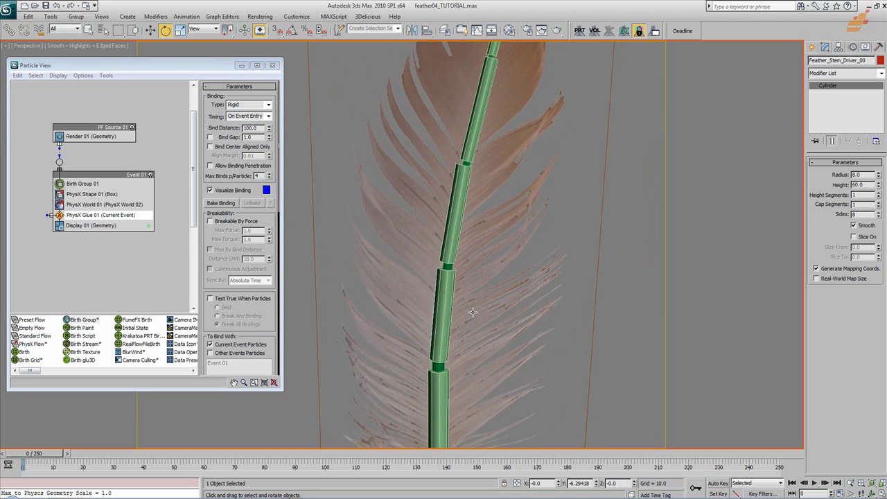
key(F3)
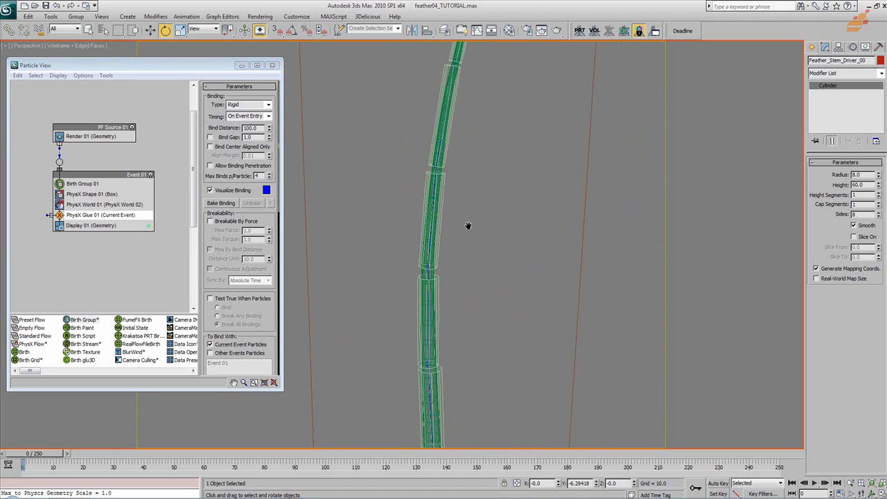
- Set the binding visualization color to orange and refresh its display in the viewport
click(266, 190)
drag(30, 222, 31, 311)
click(255, 324)
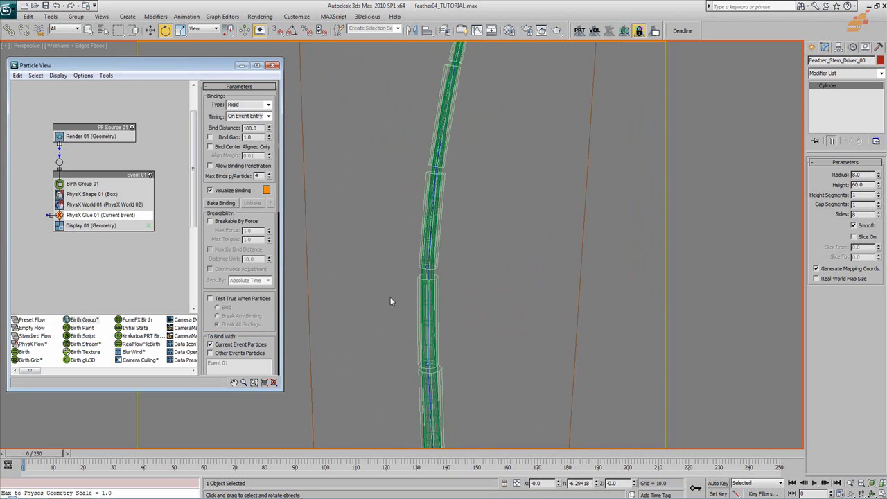
click(220, 192)
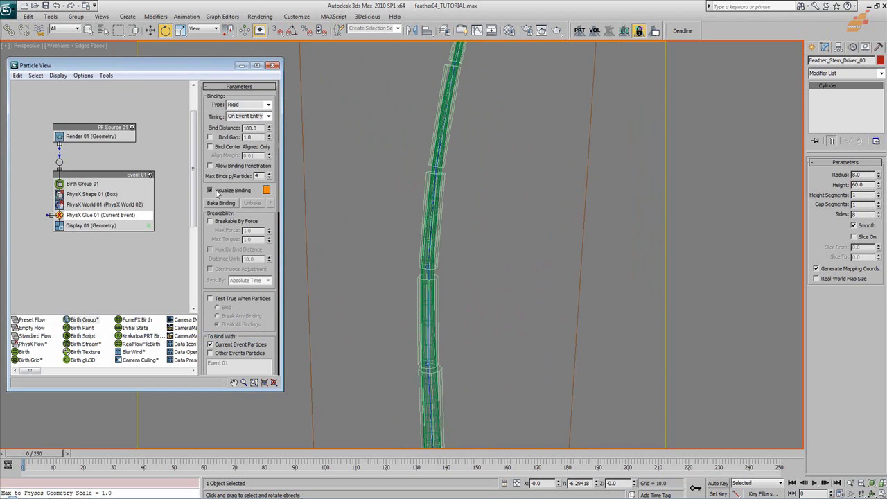
- Set the binding visualization color to yellow and refresh its display in the viewport
click(265, 190)
click(44, 295)
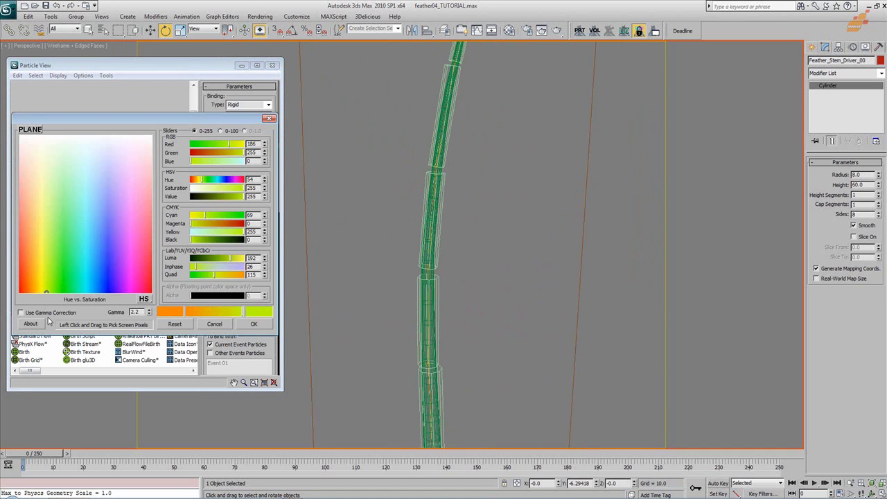
click(252, 324)
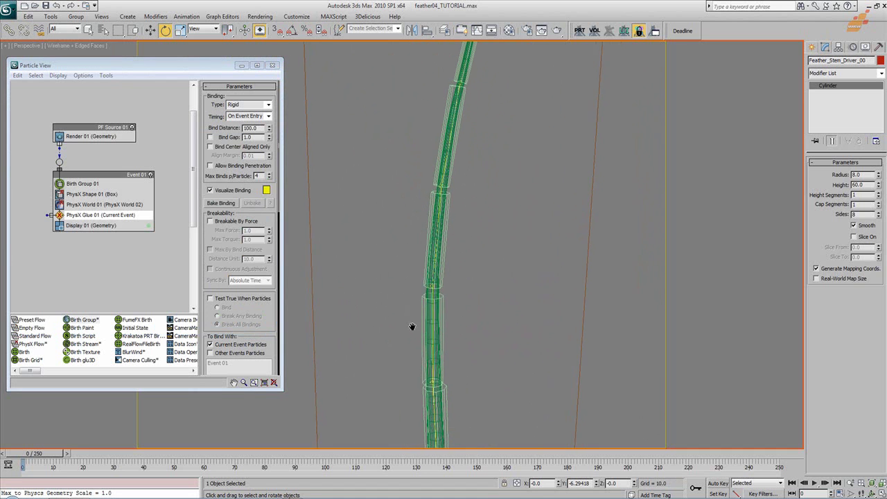
click(218, 192)
- Examine the yellow binding lines between the stem driver cylinders along the whole feather stem
scroll(433, 274, up, 10)
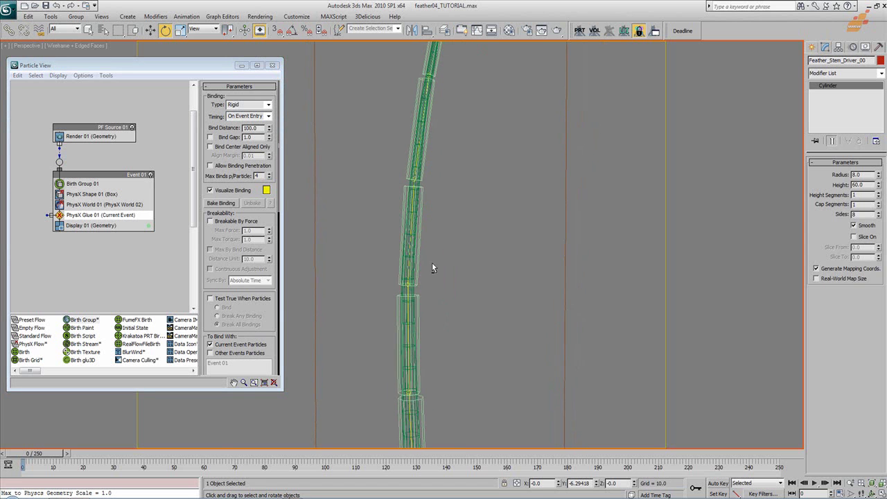
scroll(460, 323, down, 8)
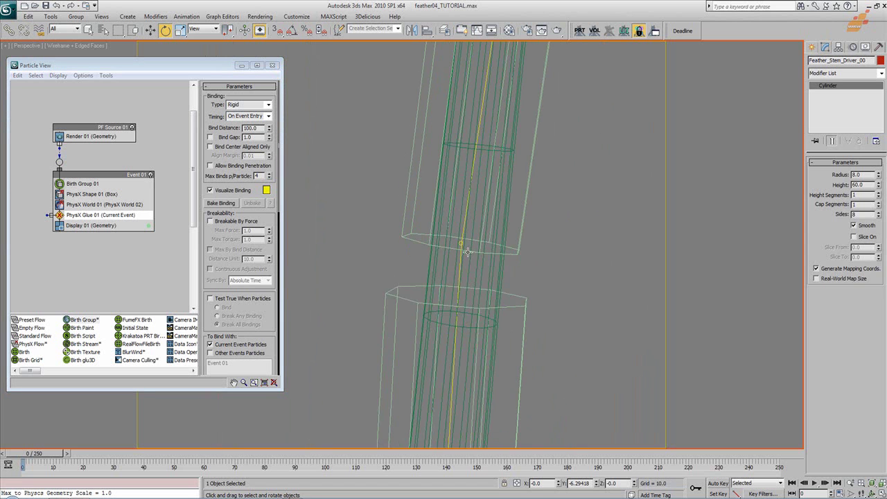
scroll(455, 330, down, 4)
middle_drag(455, 330, 457, 388)
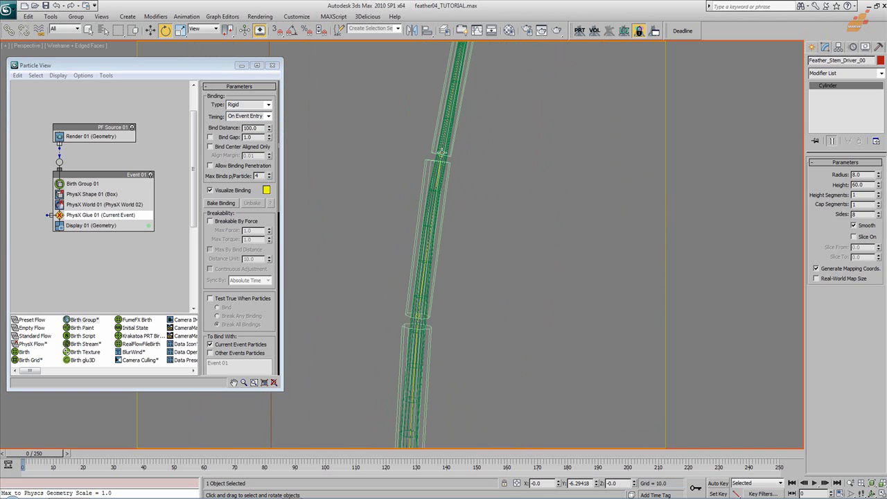
middle_drag(502, 133, 509, 266)
scroll(502, 220, down, 7)
scroll(510, 266, up, 5)
scroll(506, 268, down, 4)
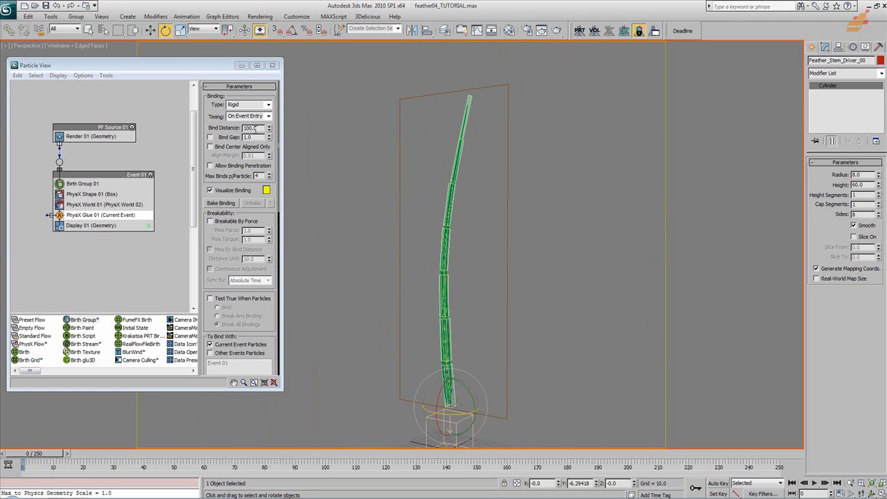
- Try a PhysX Glue bind distance of 20 and restore it to 100
drag(256, 129, 235, 129)
text(20)
key(Return)
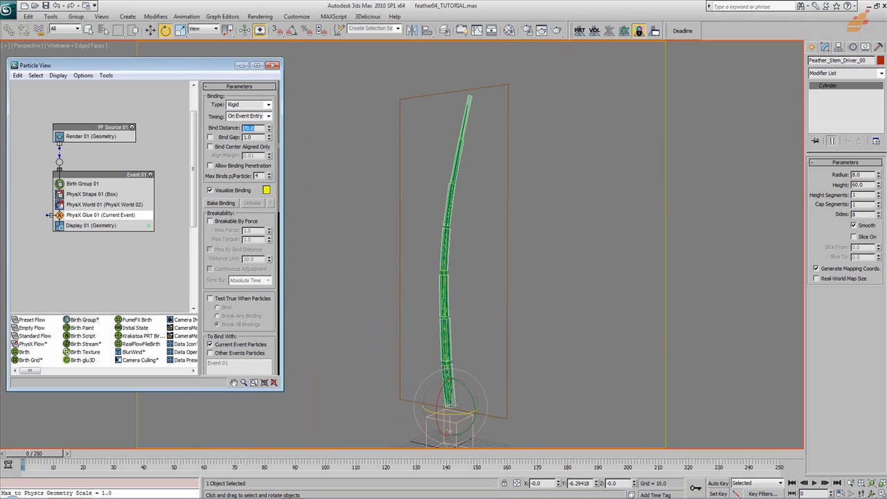
text(100)
key(Return)
- Set the PhysX Glue maximum binds per particle to 2
double_click(258, 175)
text(1)
key(Return)
click(270, 173)
- Scrub the simulation up to about frame 140 to check how the glued stem moves, and return to frame 0
alt+middle_drag(388, 263, 459, 270)
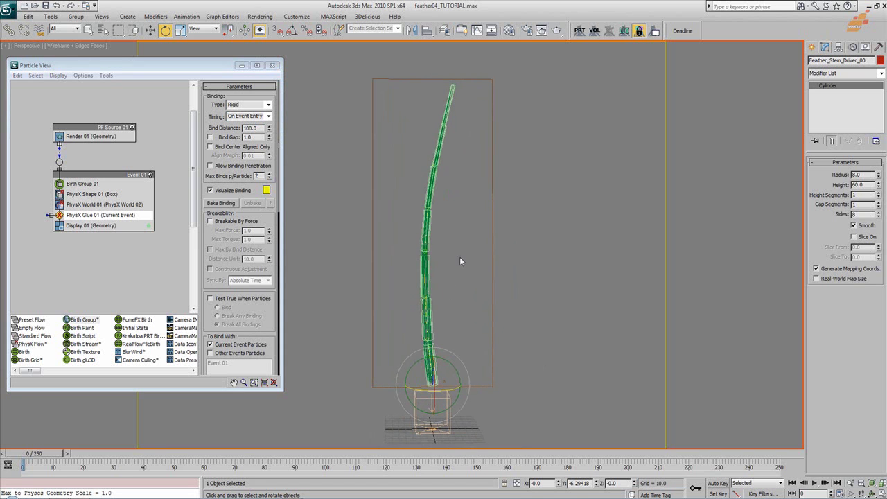
middle_drag(459, 258, 462, 262)
scroll(463, 262, down, 4)
scroll(243, 312, down, 3)
scroll(450, 278, up, 3)
alt+middle_drag(450, 278, 469, 286)
scroll(477, 285, down, 4)
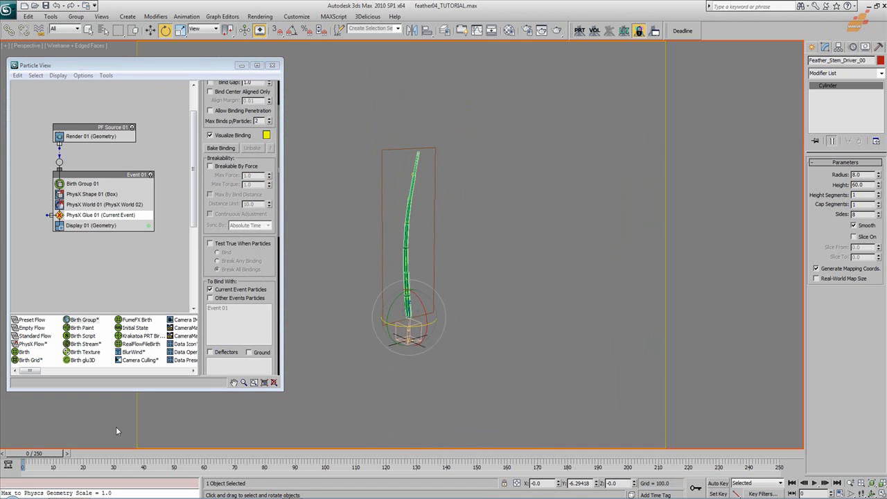
drag(37, 454, 451, 470)
key(e)
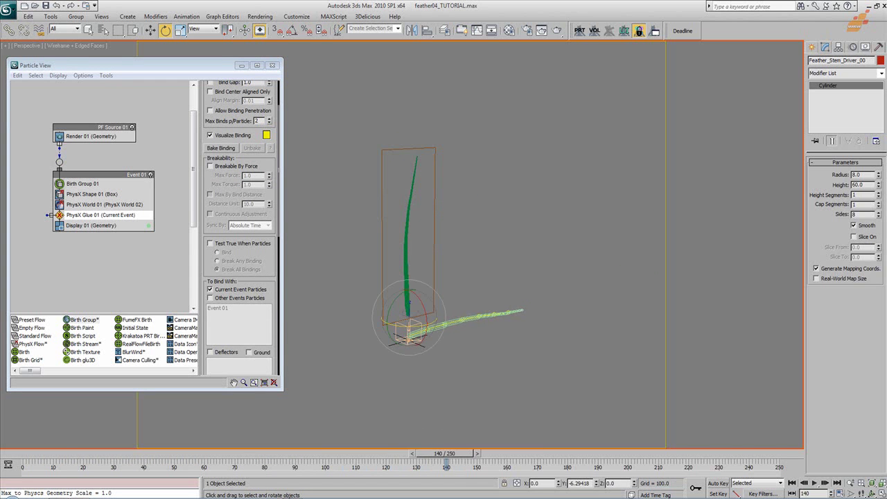
click(792, 484)
click(814, 484)
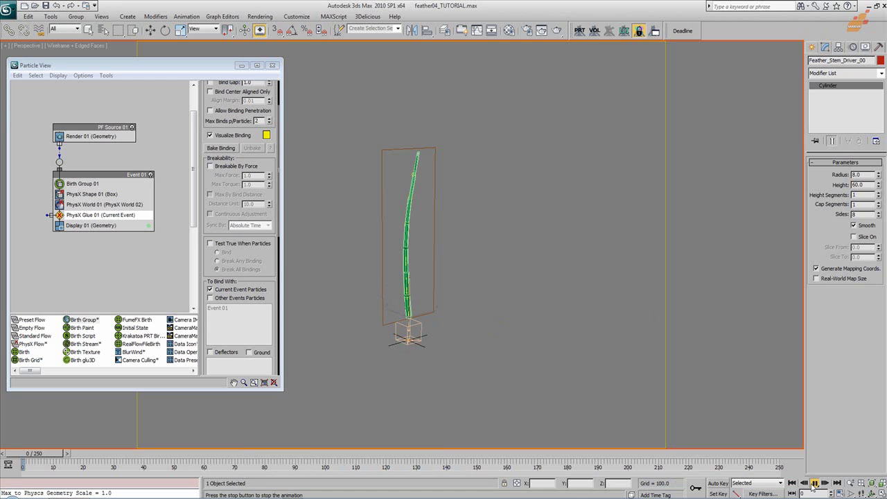
click(815, 483)
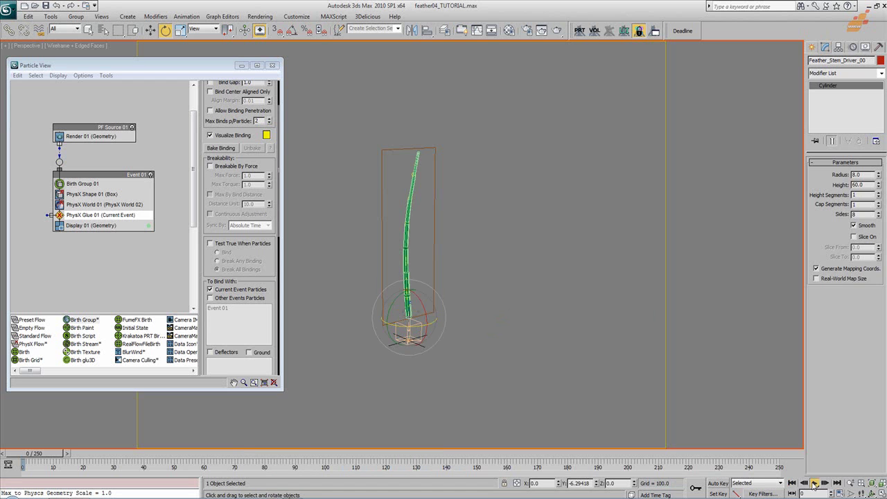
drag(81, 458, 467, 470)
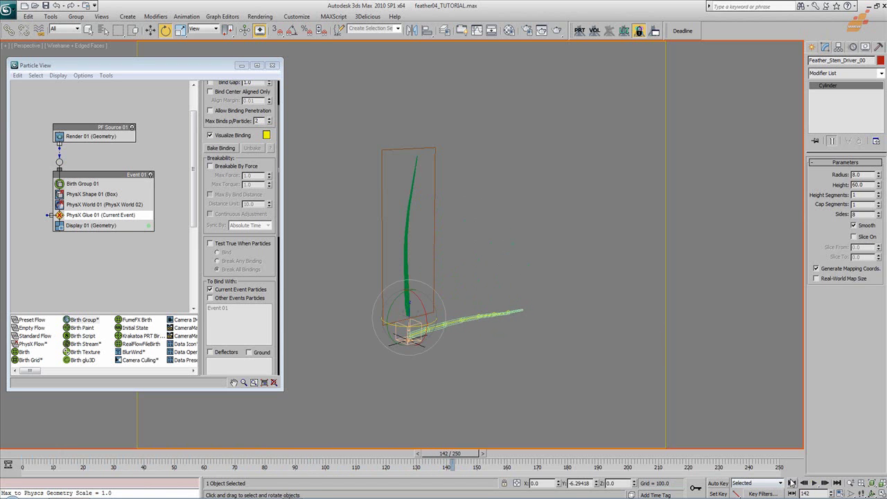
click(792, 483)
- Turn off PF Source 01 and create a box about 61 × 77 × 43 below the base of the stem
alt+middle_drag(496, 252, 494, 319)
scroll(509, 244, up, 3)
scroll(519, 291, down, 3)
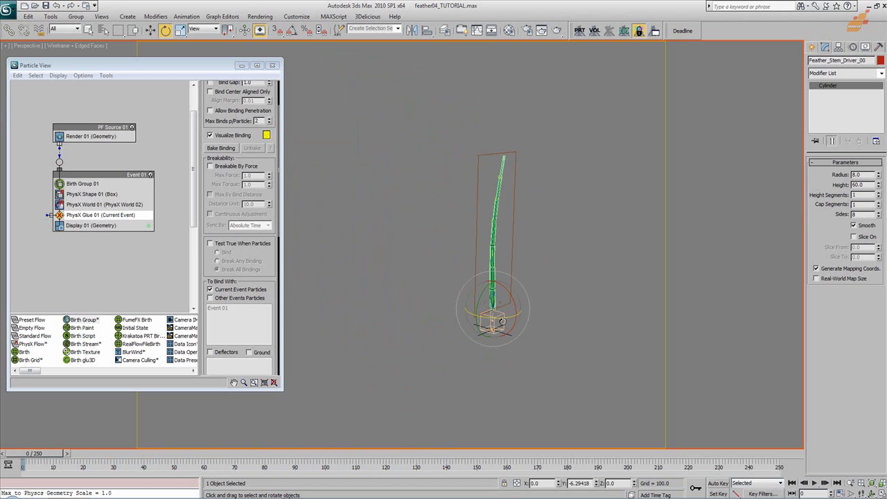
click(132, 127)
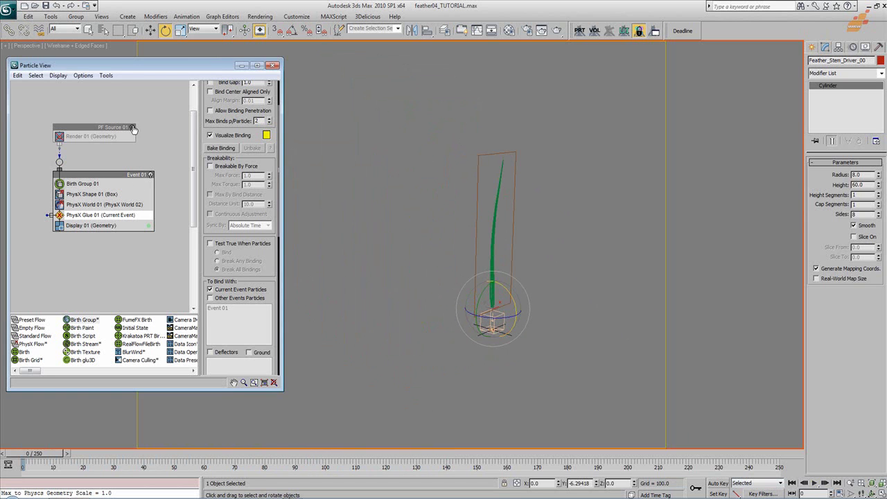
click(815, 46)
click(828, 108)
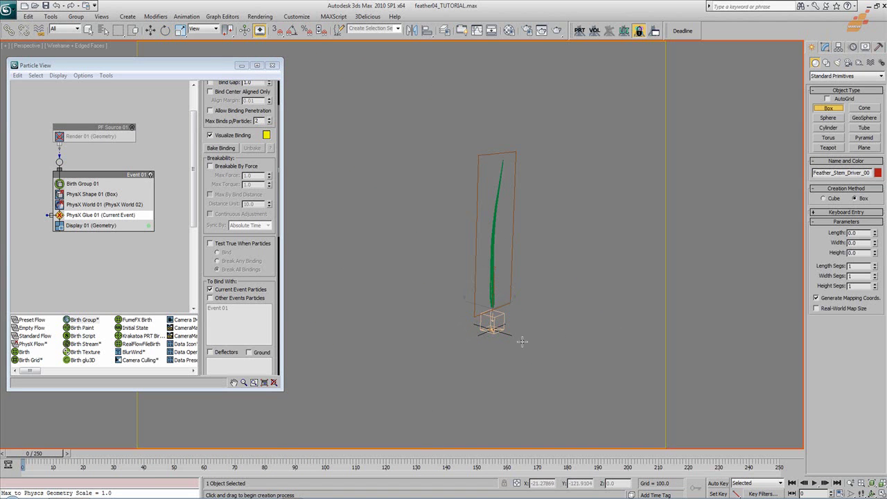
drag(495, 320, 501, 328)
click(493, 317)
key(e)
- Set the new box's length, width and height to 50
click(826, 47)
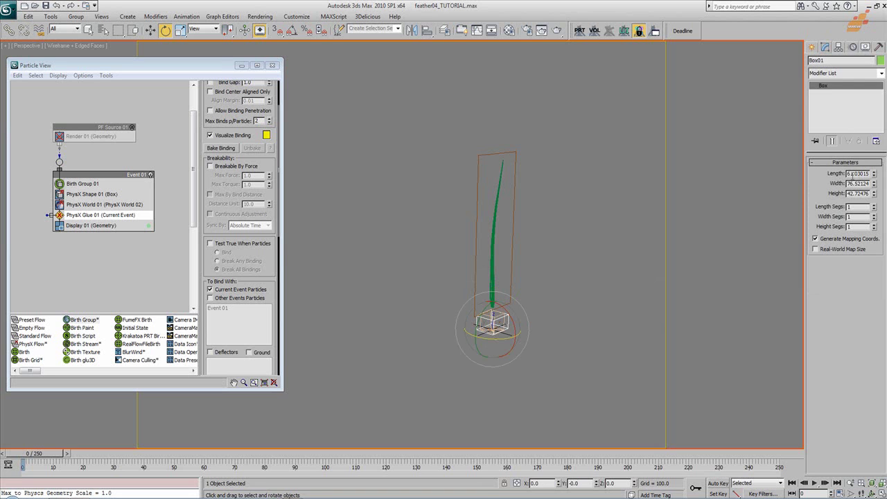
drag(847, 175, 867, 174)
text(50)
key(Tab)
text(50)
key(Tab)
text(50)
key(Return)
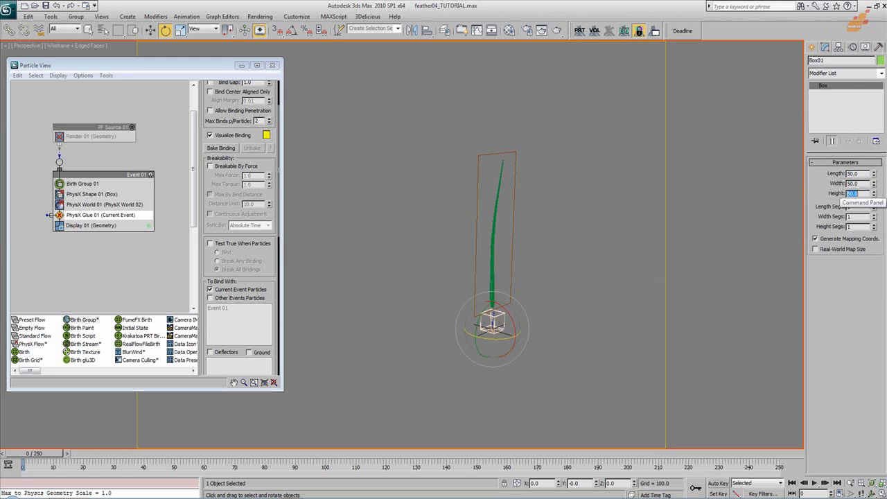
- Enable Auto Key and angle snap, and hold the box's unrotated pose with keys at frames 0 and 20
scroll(494, 348, up, 8)
middle_drag(494, 348, 379, 226)
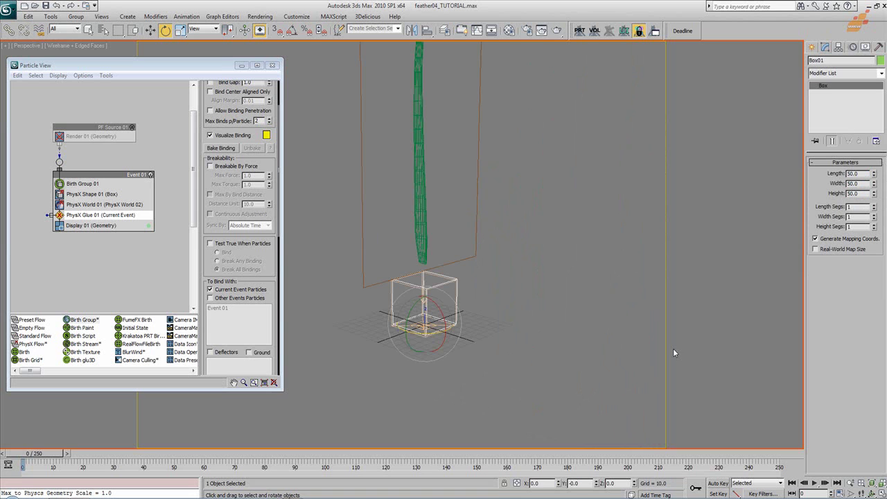
click(716, 483)
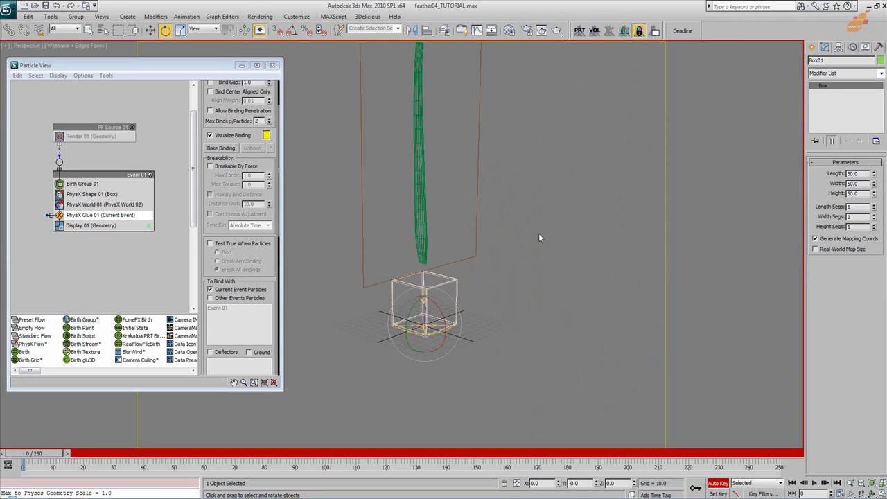
key(a)
alt+middle_drag(465, 285, 485, 284)
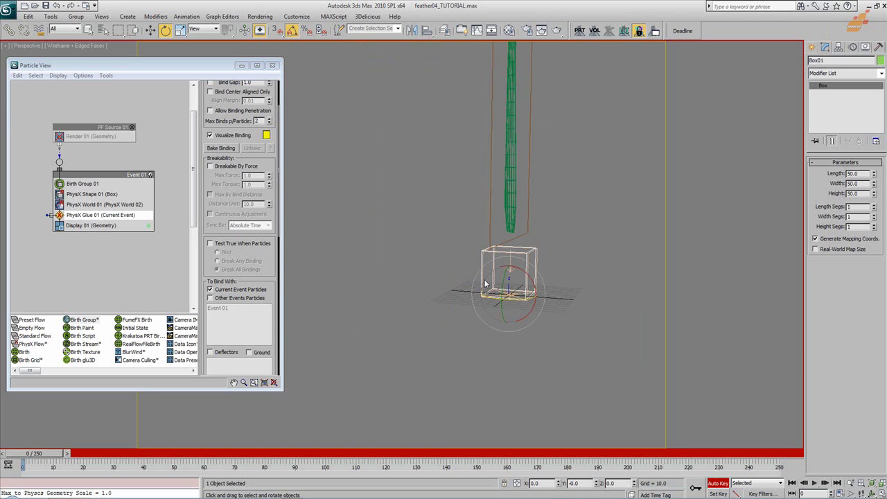
key(n)
drag(55, 459, 114, 460)
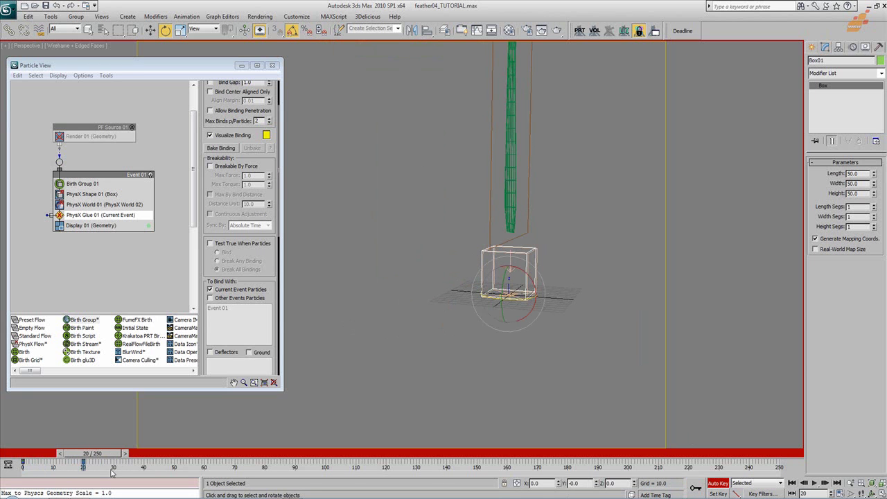
- Animate the box to a rotation of -10 degrees about X at frame 50
drag(111, 461, 203, 460)
key(e)
drag(522, 273, 517, 267)
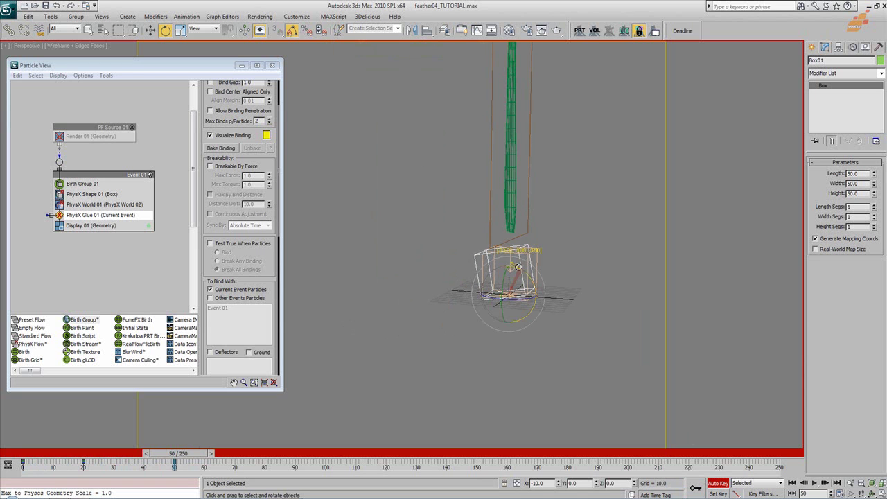
drag(517, 266, 515, 270)
- Animate the box to a rotation of 5 degrees about X at frame 80
drag(162, 453, 260, 456)
key(e)
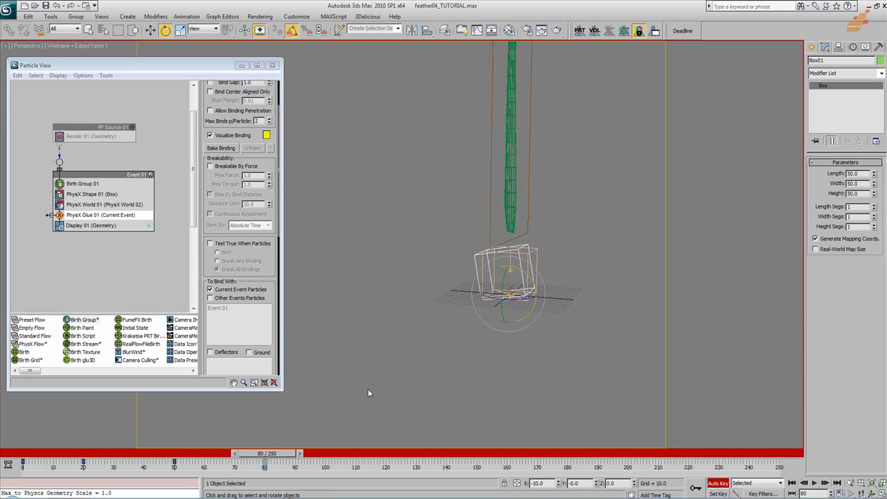
drag(521, 269, 542, 267)
- Turn on key mode and step through the box's keys at frames 20, 50 and 80 to check its rotation
drag(263, 454, 178, 451)
key(e)
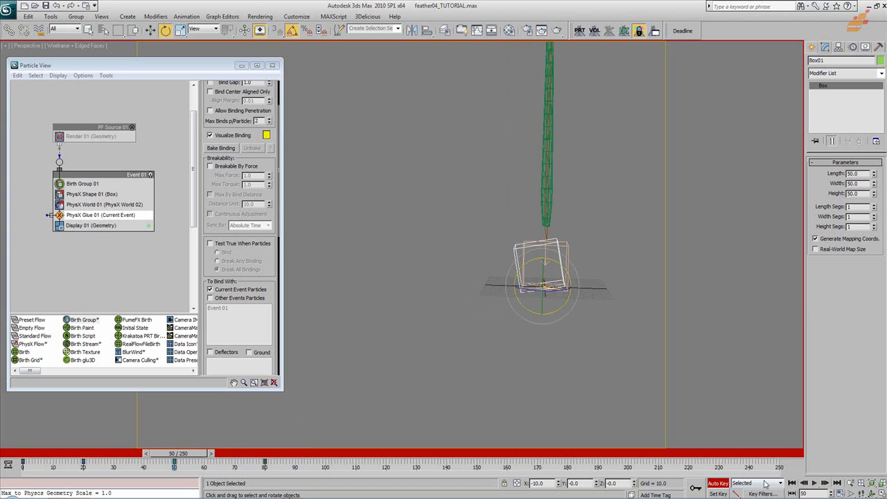
click(792, 493)
click(803, 482)
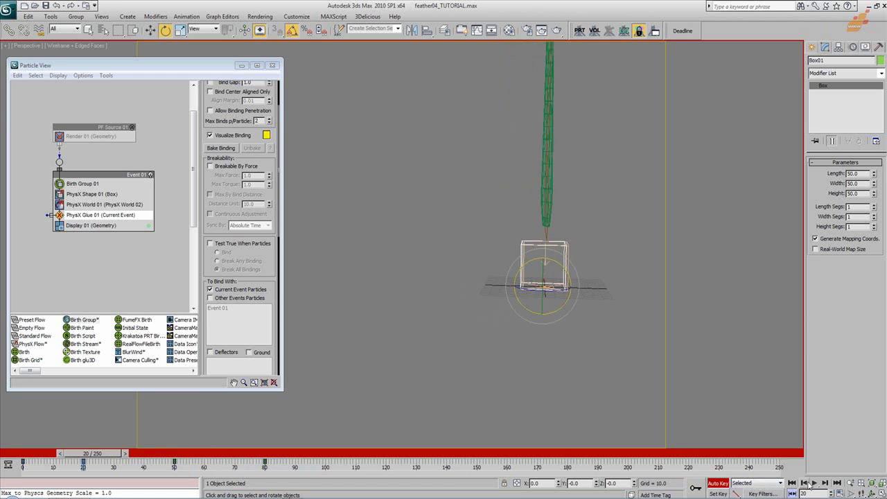
click(825, 482)
click(825, 483)
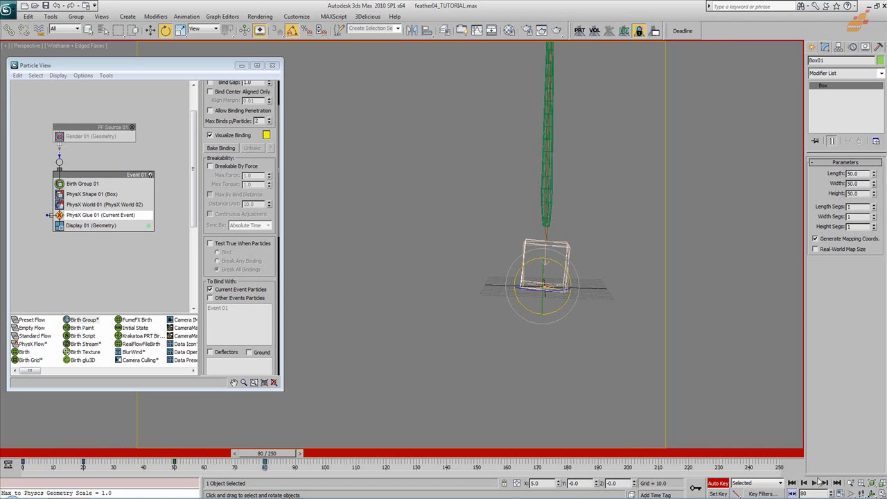
click(803, 483)
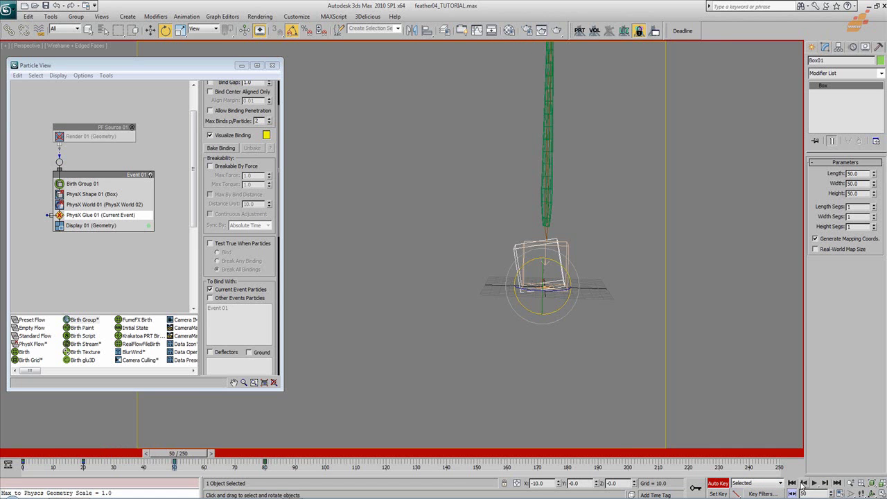
- Go to frame 120, reselect the box and animate its rotation to -5 degrees about X
key(q)
drag(199, 456, 408, 454)
key(e)
click(558, 258)
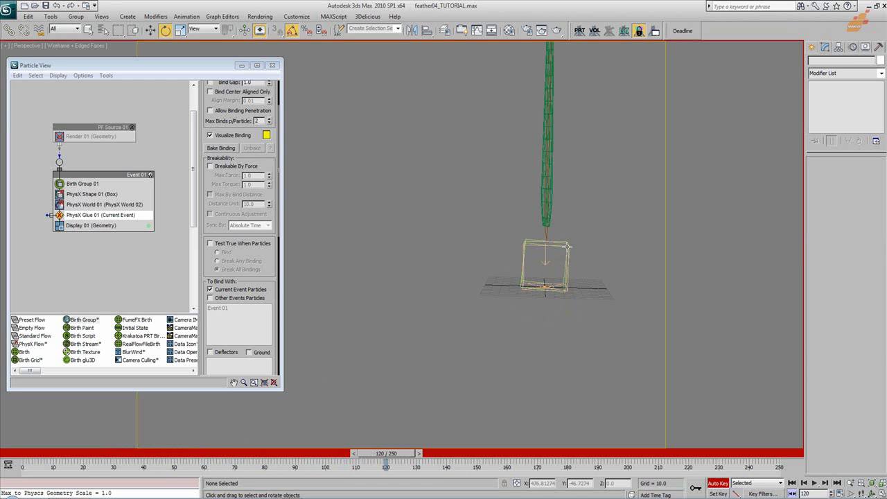
click(570, 251)
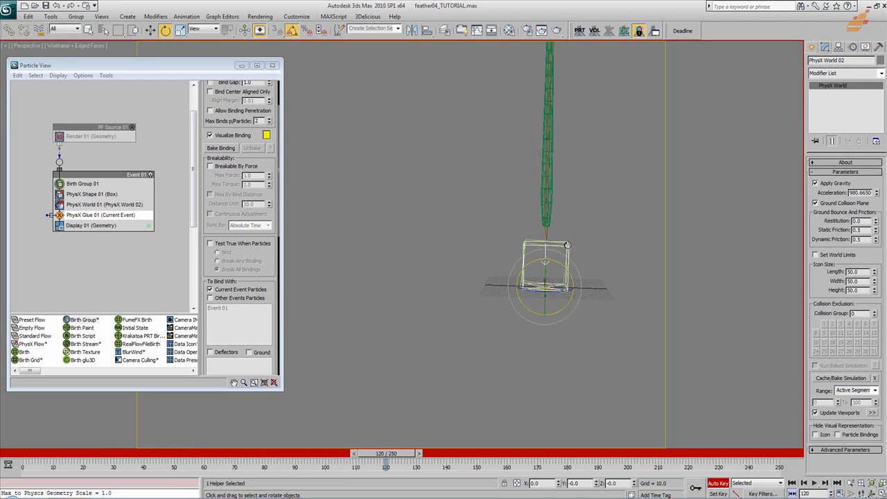
click(571, 252)
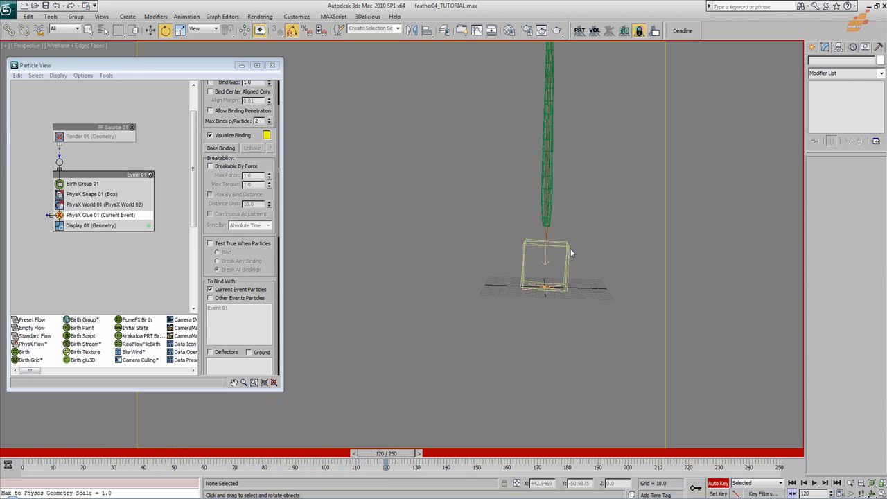
scroll(578, 271, up, 5)
scroll(382, 279, down, 3)
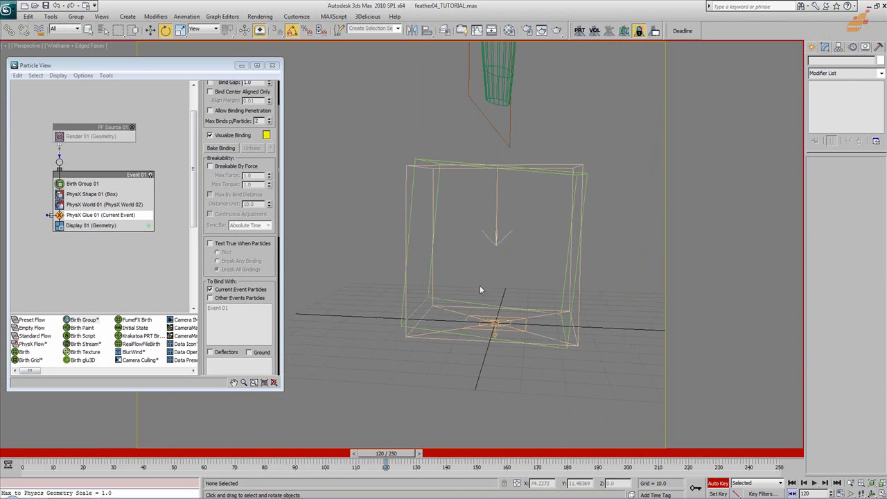
click(423, 162)
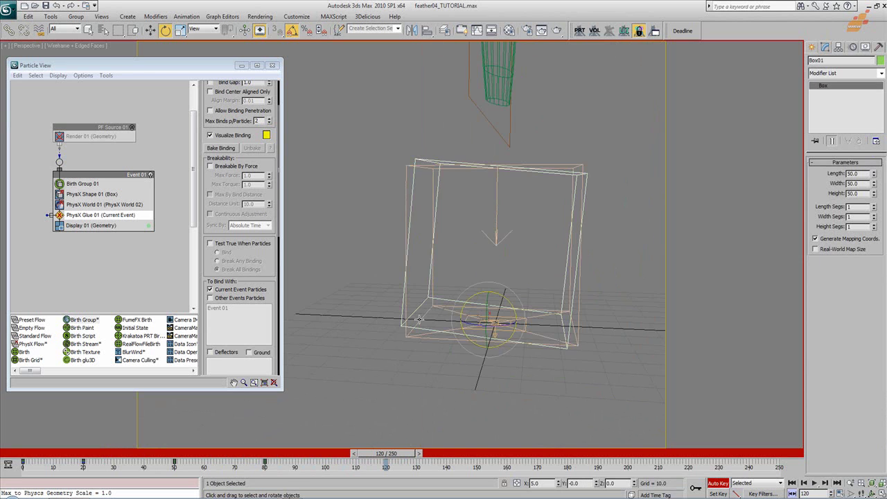
scroll(422, 277, down, 4)
- Copy the box's rotation keys onward along the timeline, repeating the frame 0 pose at frame 250, and adjust the key spacing
drag(281, 471, 386, 472)
drag(477, 463, 597, 467)
click(28, 466)
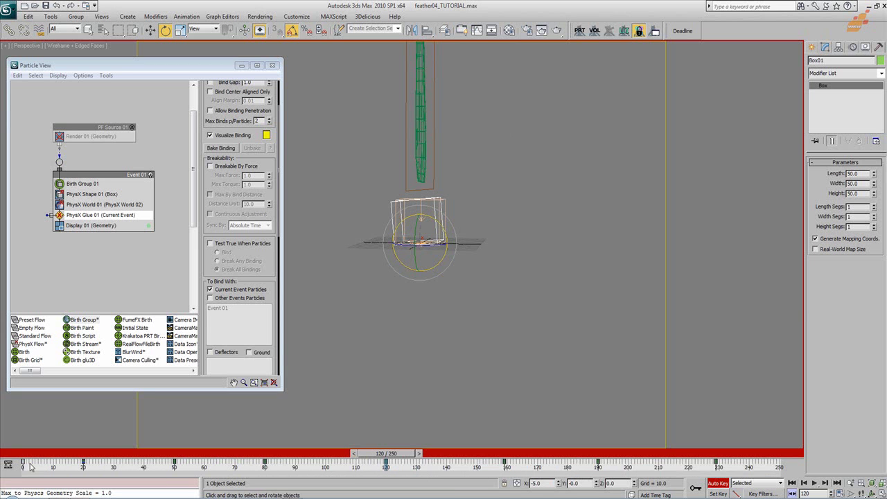
shift+drag(22, 463, 779, 464)
drag(505, 463, 489, 462)
- Scrub through the timeline to check the box's rocking animation, and return to frame 0
drag(394, 457, 144, 457)
drag(378, 451, 540, 406)
key(e)
key(Home)
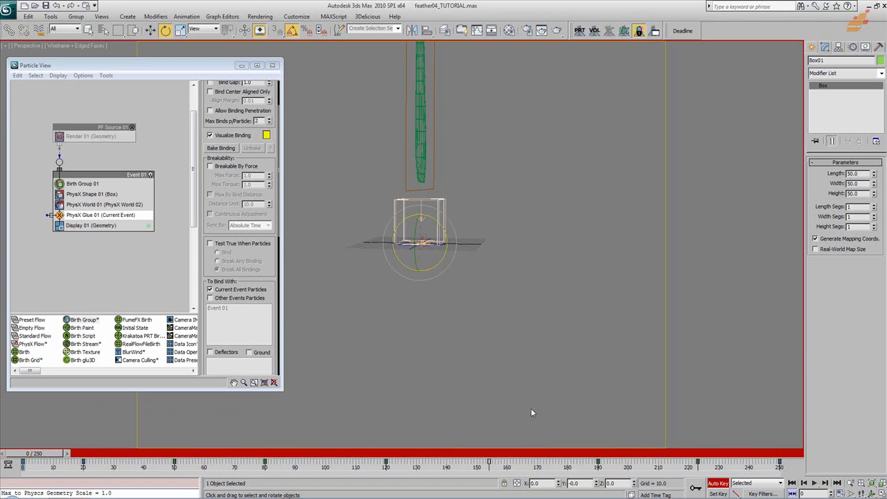
- Turn off Auto Key and raise the base box to about Z 17.9 beneath the feather stem
click(711, 483)
key(w)
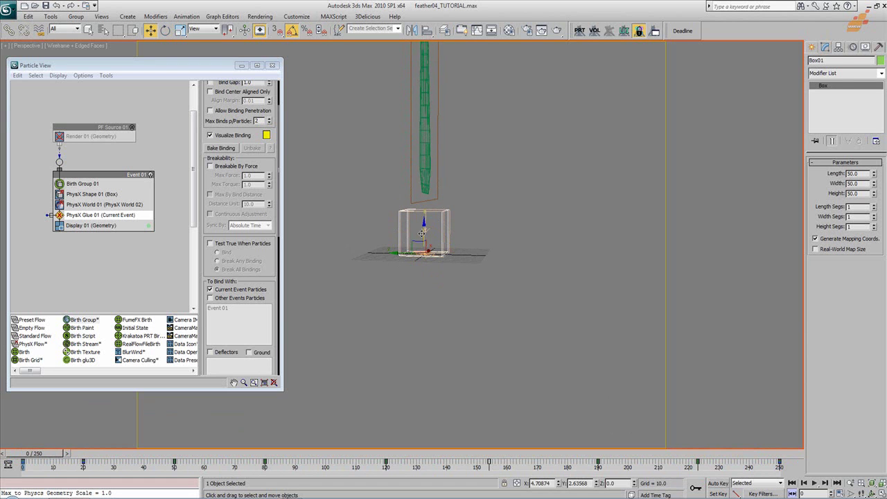
click(425, 227)
key(ctrl+z)
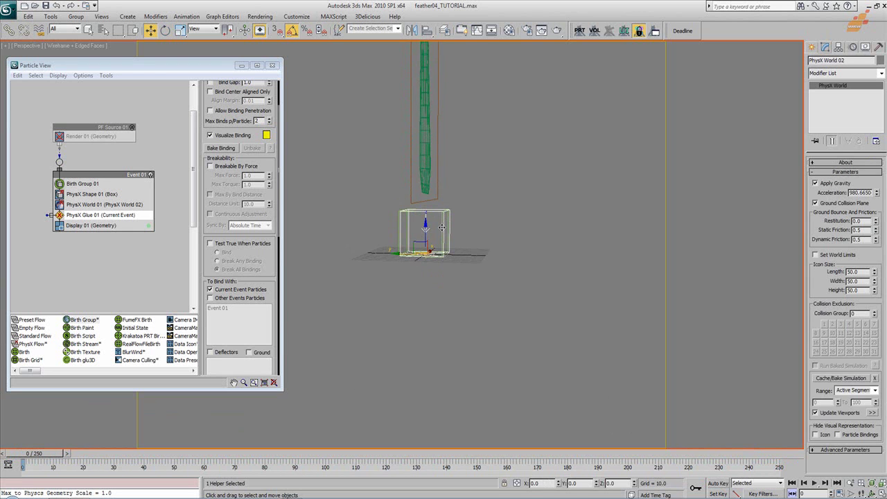
click(447, 228)
scroll(437, 288, up, 4)
drag(425, 301, 458, 253)
alt+middle_drag(458, 253, 483, 251)
scroll(474, 256, down, 2)
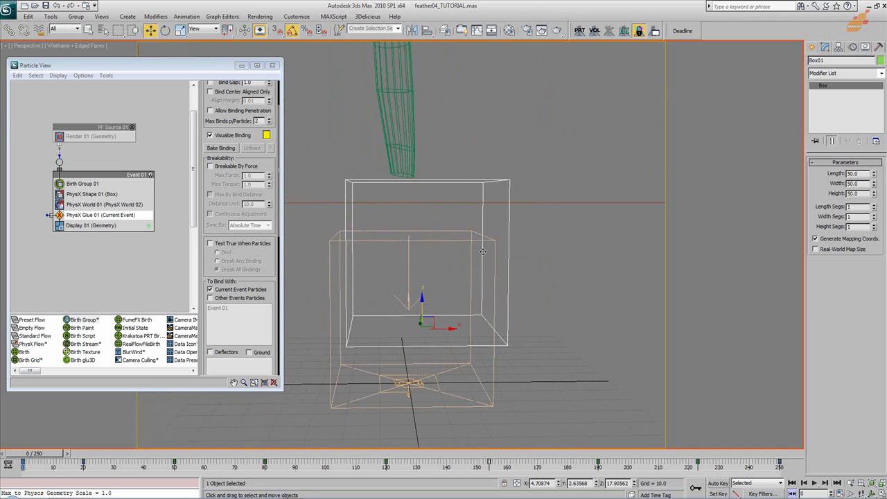
- Shift the box under the stem's lower end, to about X -1.7 and Z 16.8
drag(429, 318, 415, 322)
scroll(435, 290, down, 4)
alt+middle_drag(437, 293, 523, 359)
scroll(447, 110, down, 4)
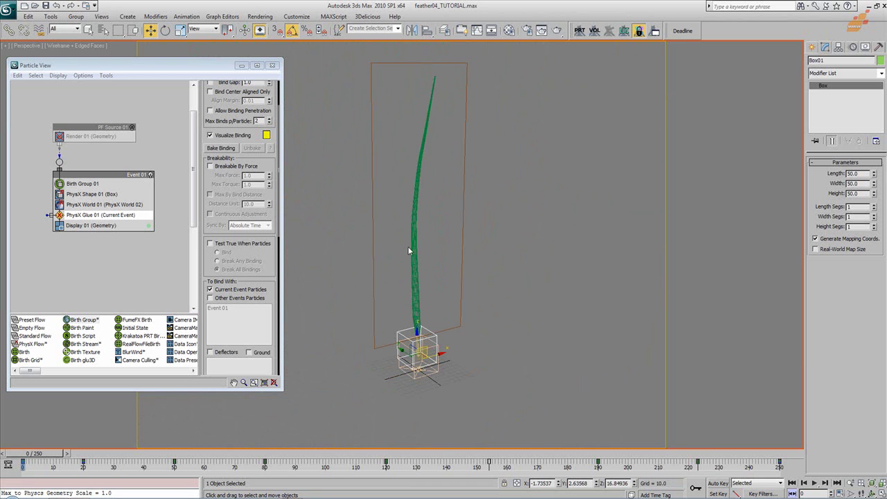
- Turn on the particle flow source and give the box an activated PFlow Collision Shape modifier set to Animated Surface
click(132, 128)
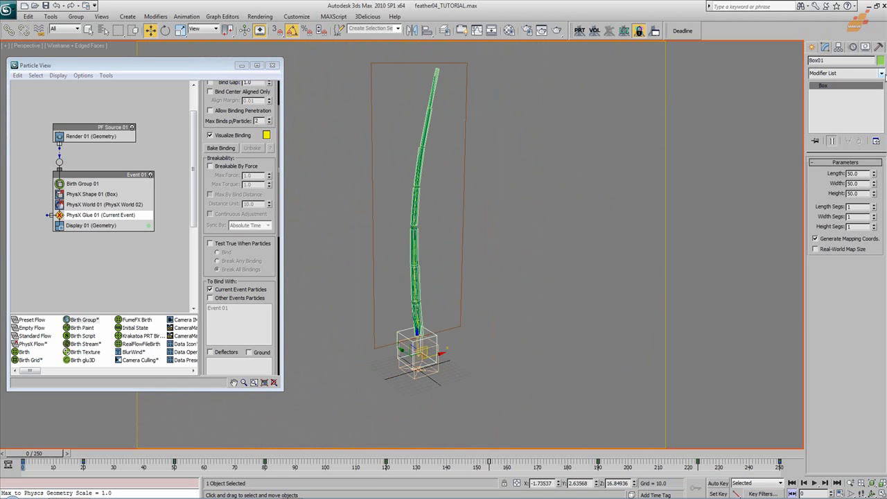
click(880, 74)
click(865, 205)
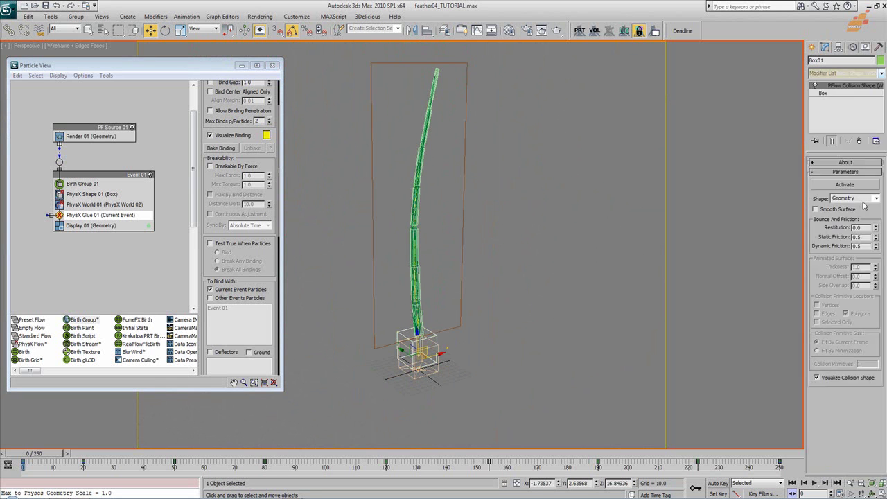
click(877, 199)
click(856, 208)
click(851, 186)
click(519, 332)
- With the viewport shaded, lower the box to about Z 12.0, activate its collision shape and scrub the simulation
key(F3)
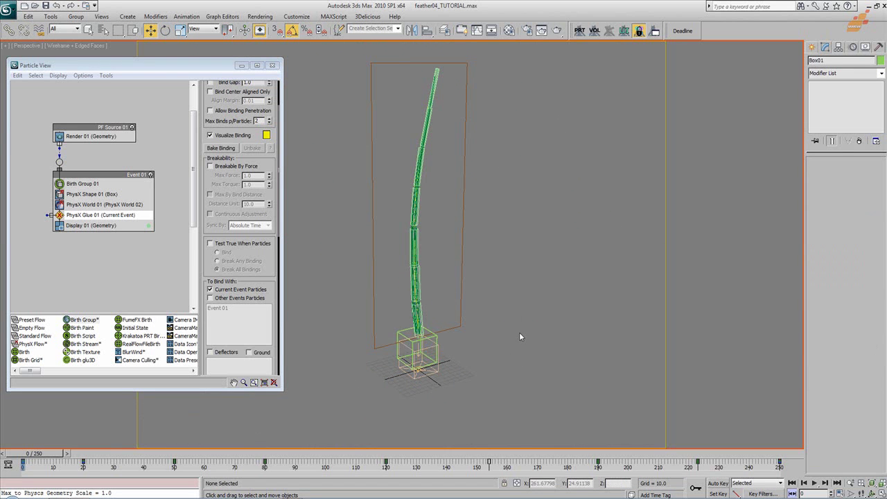
mouse_move(56, 455)
mouse_down()
mouse_move(143, 466)
mouse_move(45, 451)
mouse_up()
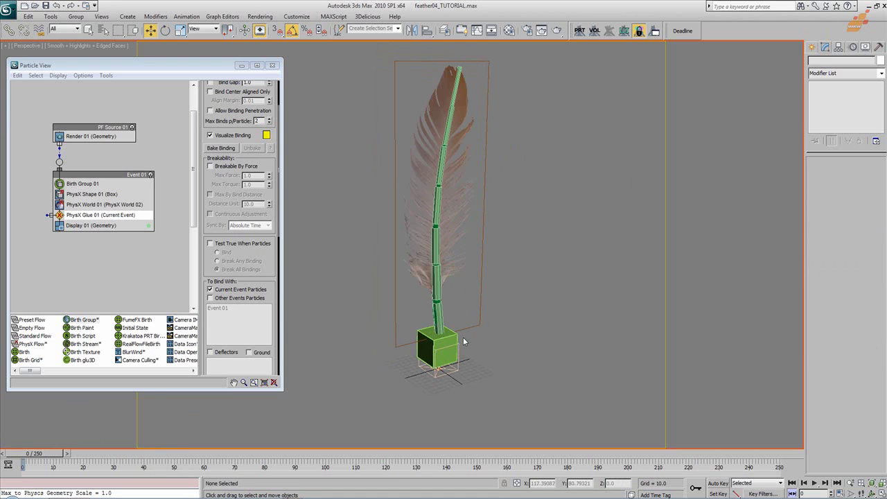
click(448, 336)
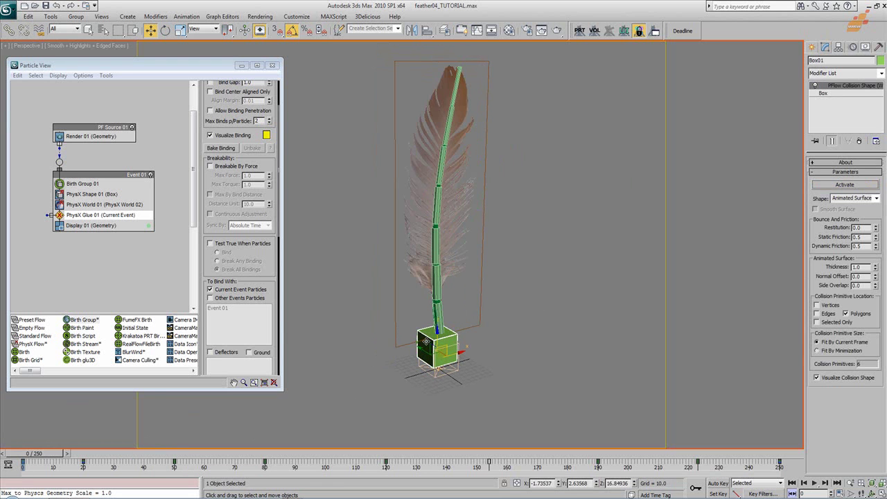
drag(436, 336, 437, 338)
click(845, 184)
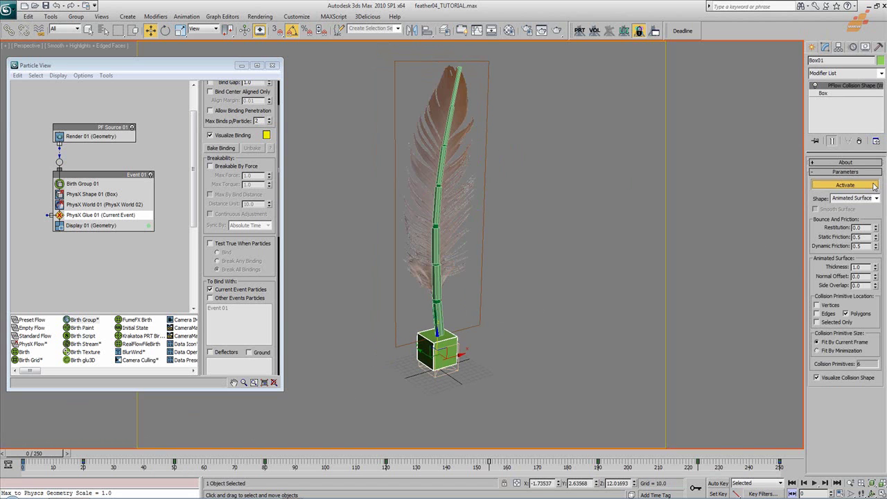
drag(35, 457, 414, 443)
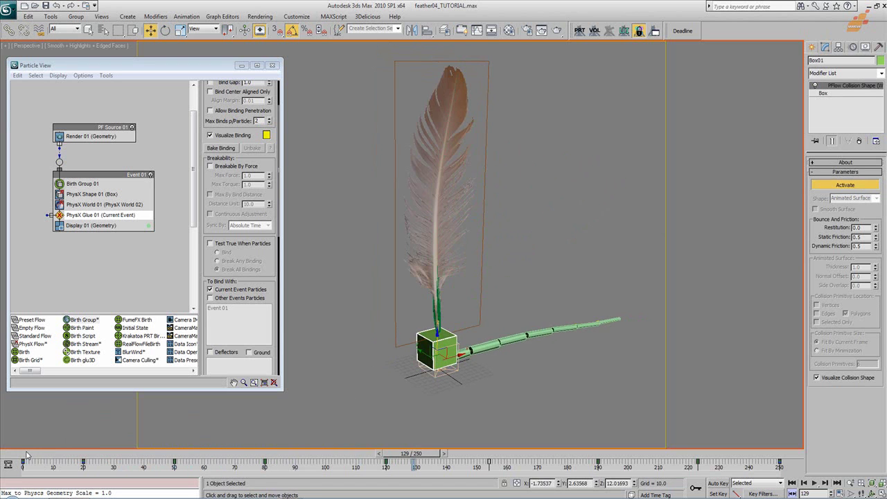
drag(31, 453, 31, 452)
- Deactivate the collision shape, lower the box to about Z 9.6 and reactivate the shape
scroll(456, 104, up, 5)
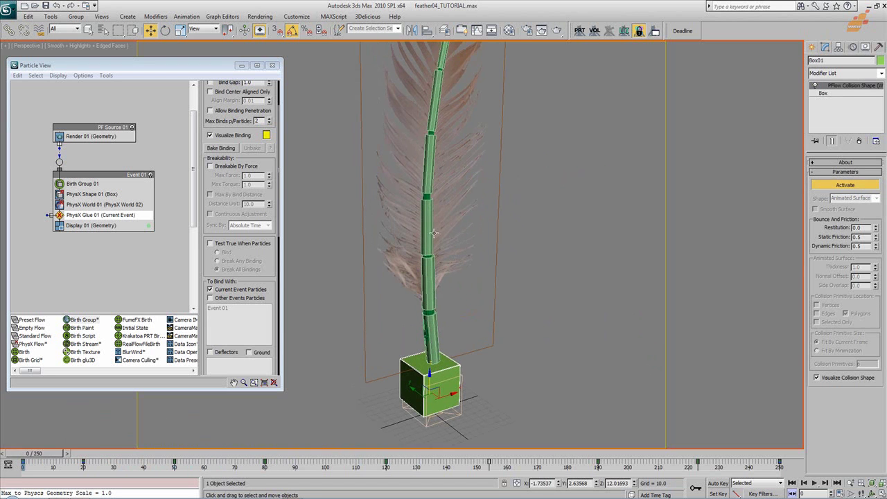
alt+middle_drag(440, 257, 472, 269)
click(855, 185)
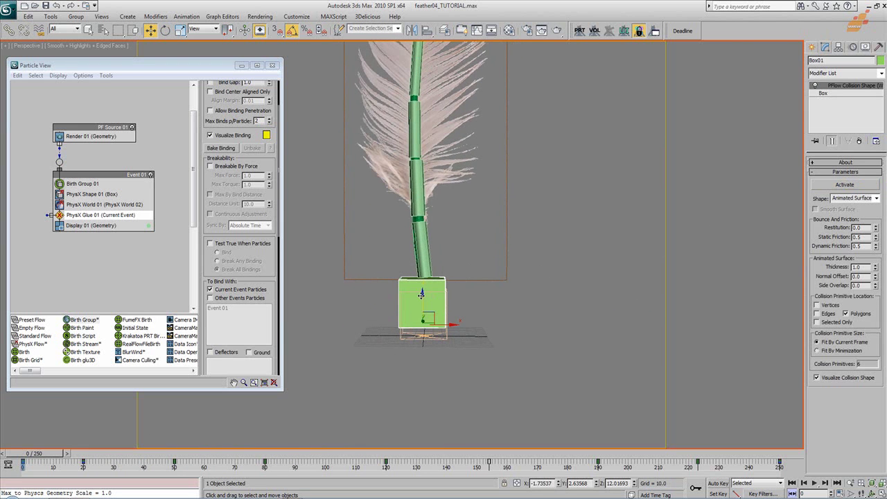
click(847, 184)
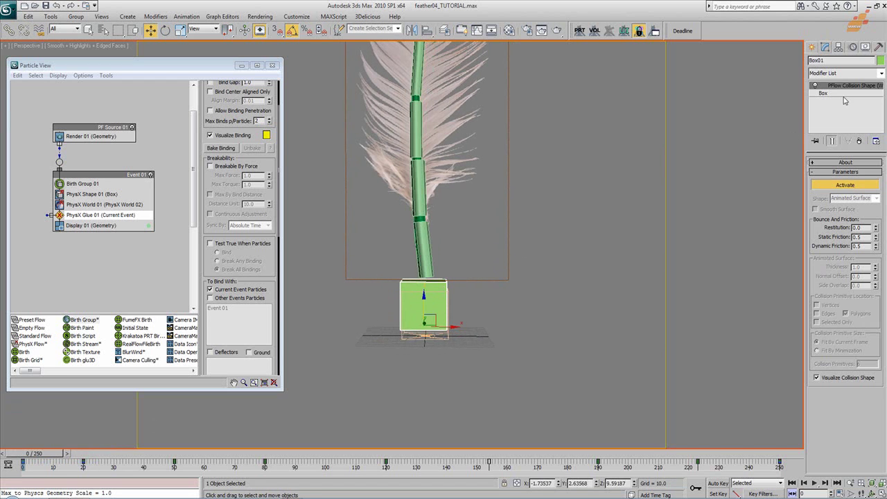
- Add a PhysX Collision test above the PhysX Glue test in Event 01, with Box01 as its deflector
alt+middle_drag(305, 348, 360, 348)
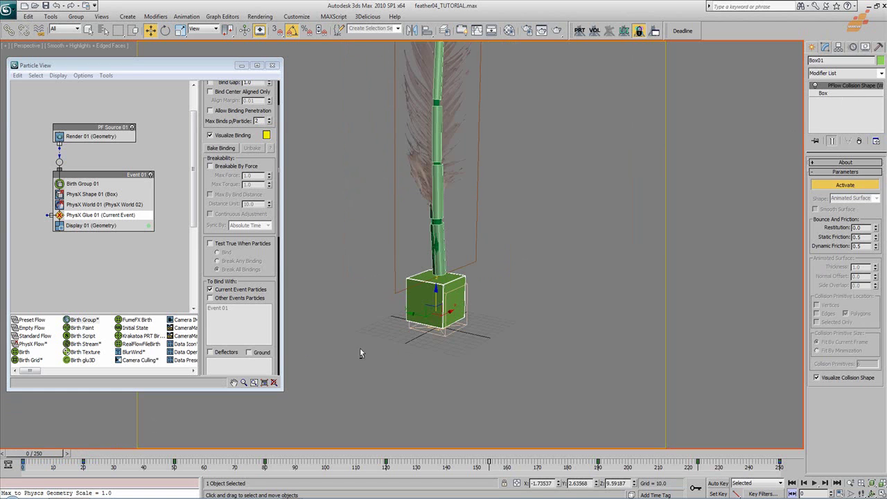
middle_drag(483, 310, 472, 339)
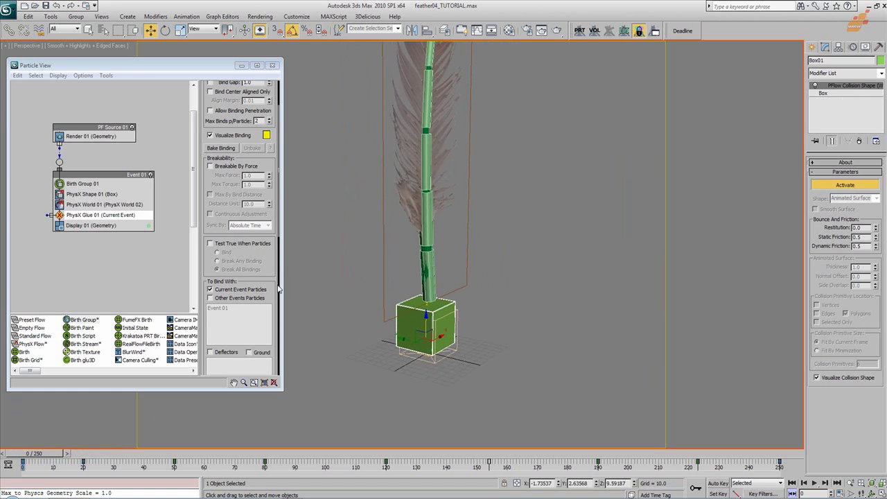
right_click(94, 212)
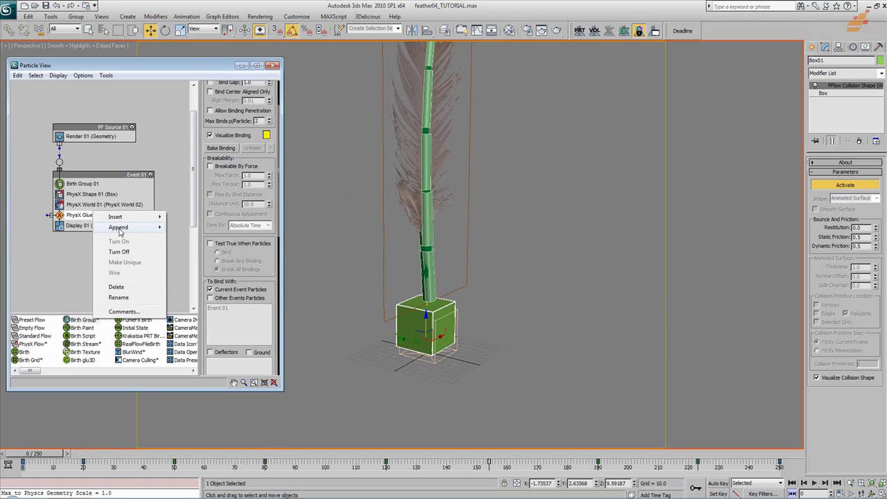
mouse_move(119, 229)
mouse_move(186, 238)
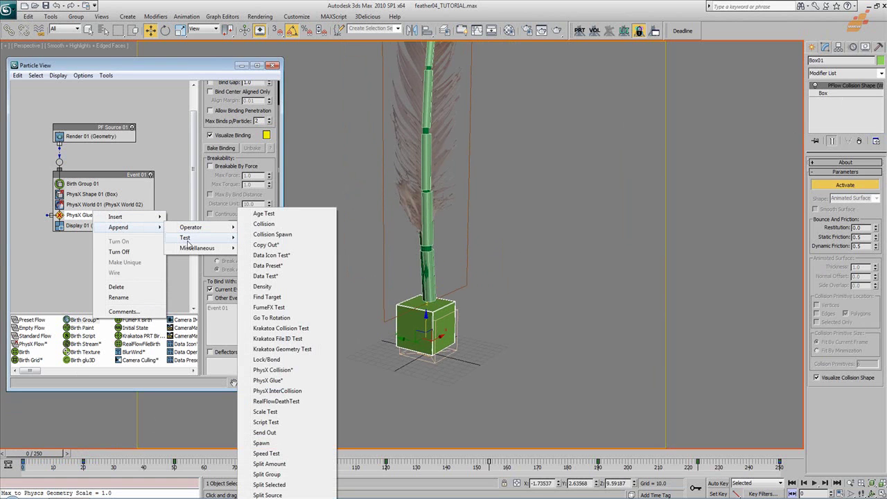
click(286, 371)
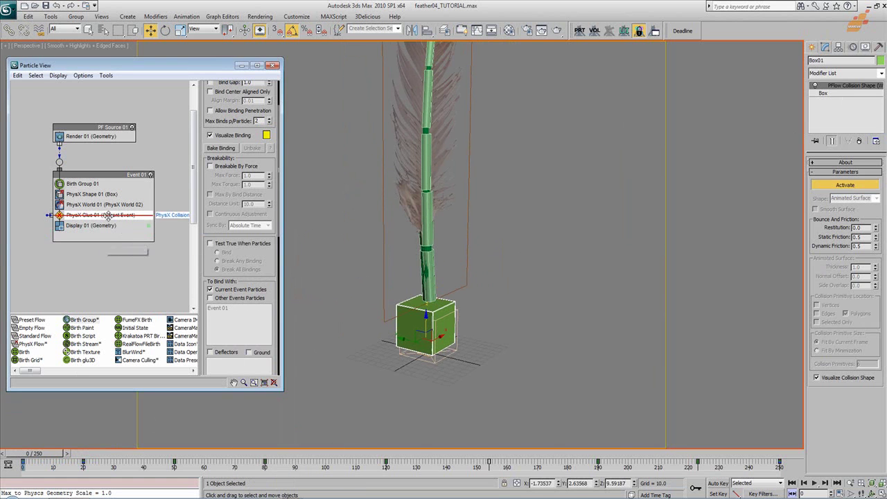
click(109, 209)
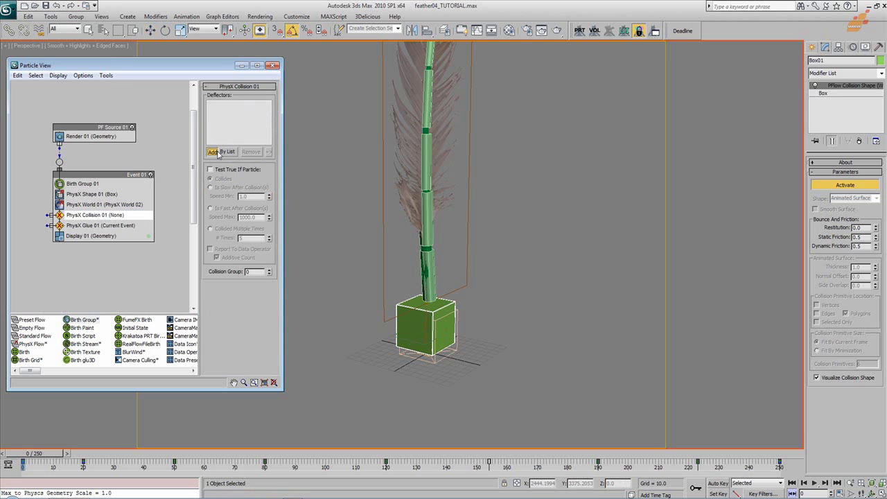
click(403, 313)
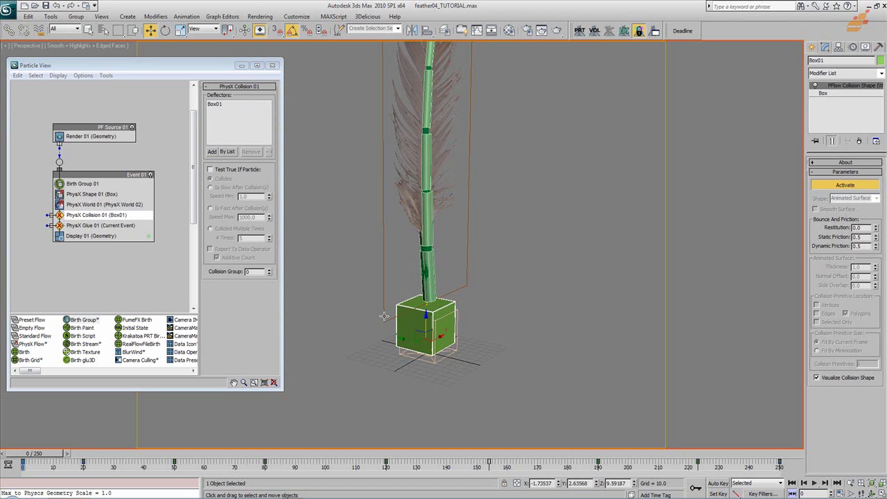
- Scrub the simulation, return to frame 0 and change the box's object color to blue
drag(66, 453, 792, 476)
click(793, 483)
click(880, 62)
click(459, 225)
click(473, 237)
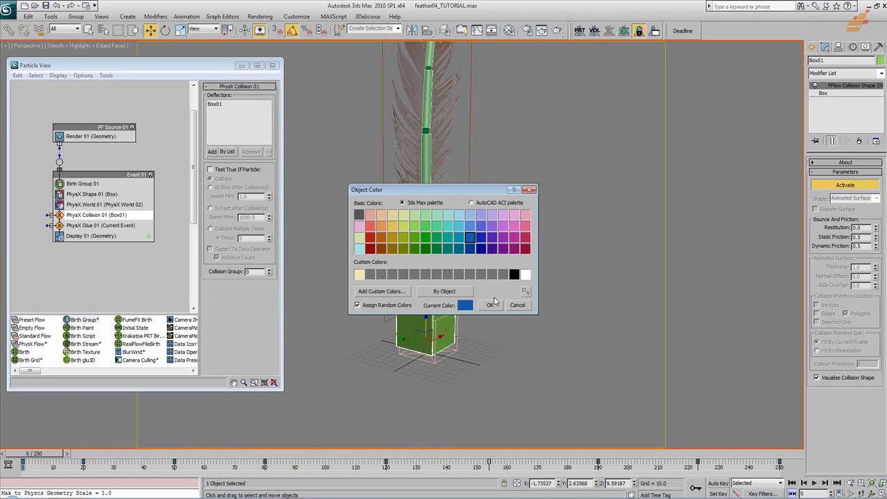
click(489, 305)
- Scrub the timeline to check how the stem particles react to the box, and return to frame 0
alt+middle_drag(491, 339, 451, 332)
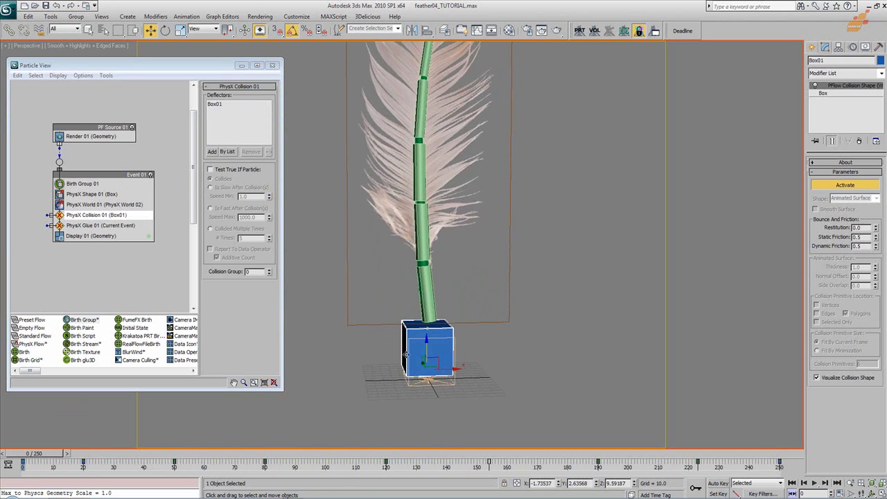
drag(23, 461, 655, 468)
click(792, 483)
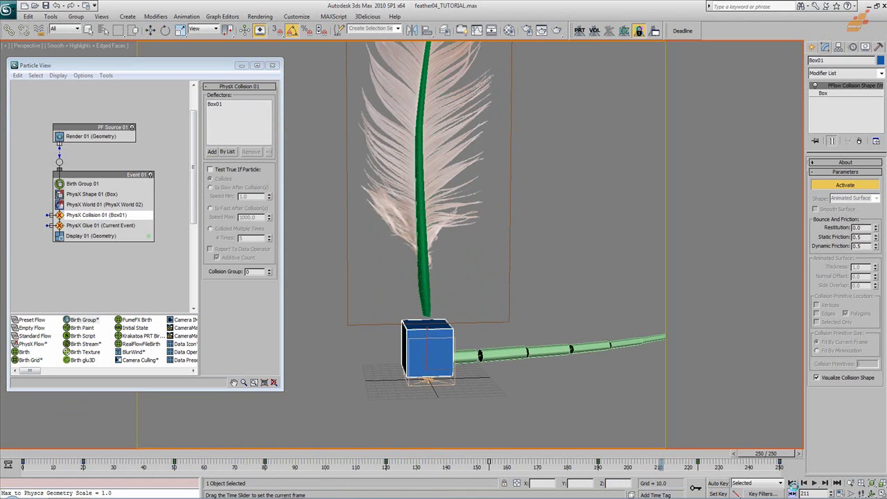
key(w)
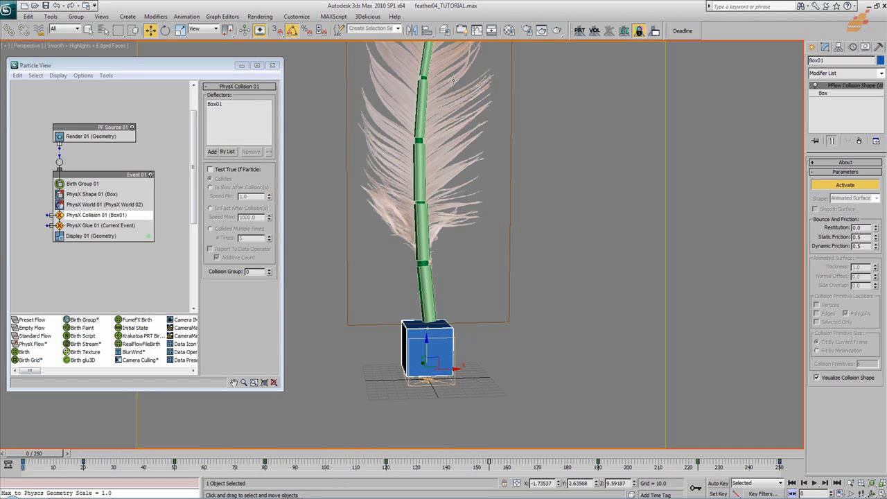
middle_drag(452, 73, 462, 152)
middle_drag(496, 363, 497, 311)
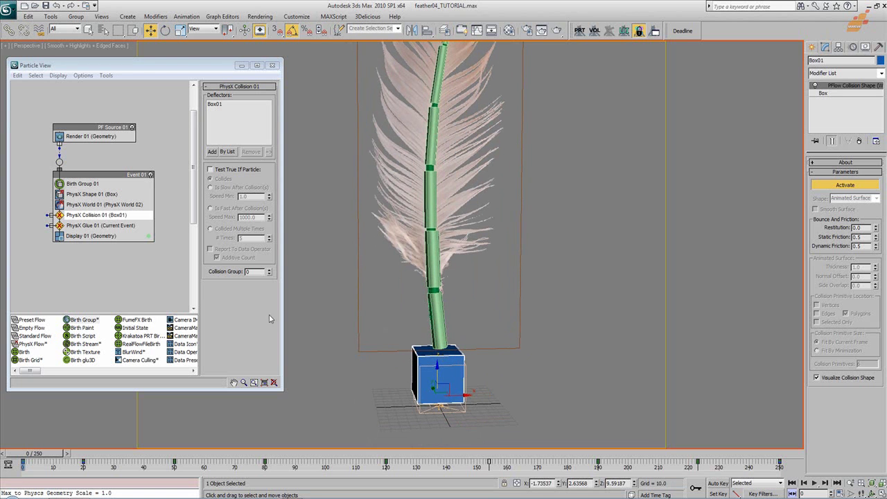
- Rename the PhysX Glue 01 test as PhysX Glue_Stem
click(101, 225)
right_click(100, 226)
click(121, 349)
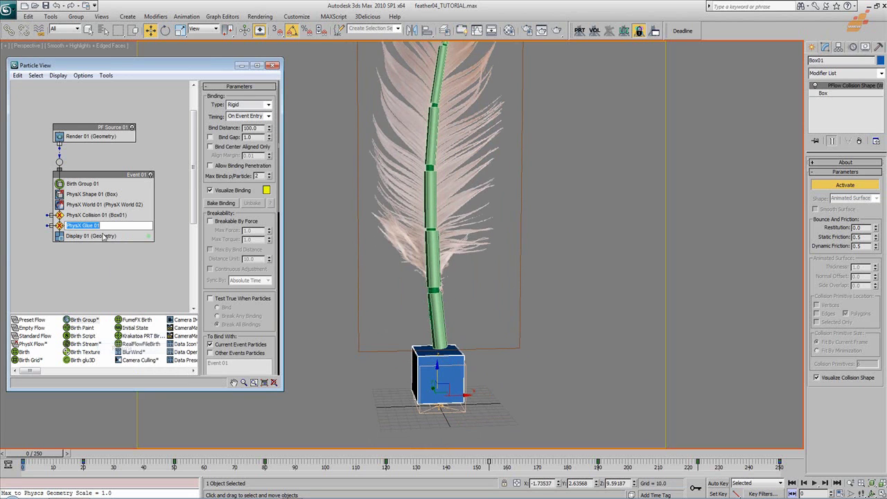
click(92, 225)
text(em)
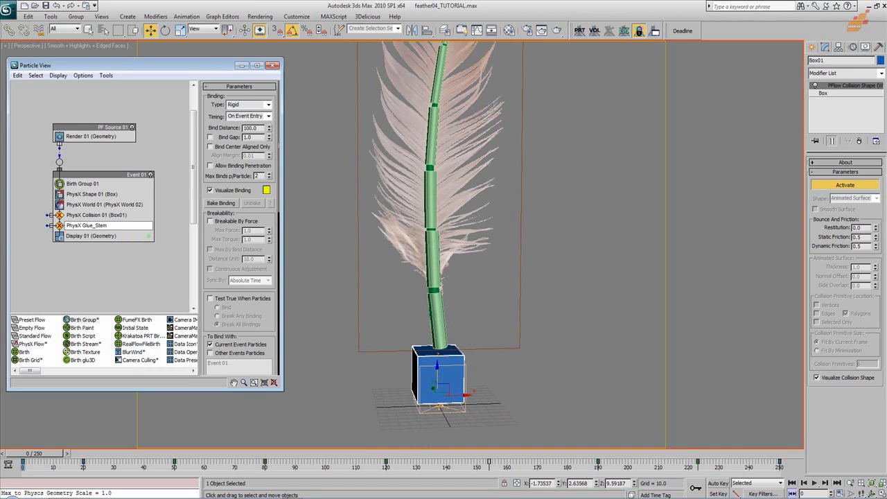
key(Return)
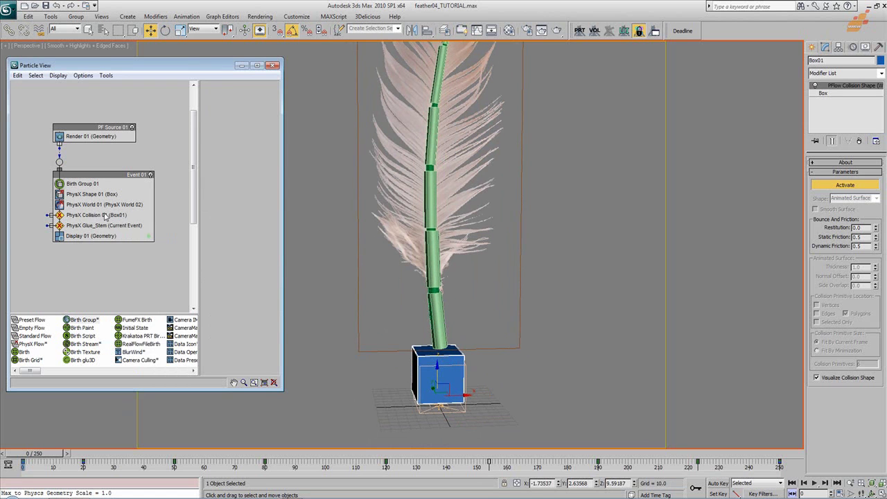
- Rename the PhysX Collision 01 test as PhysX Collision_Driver
click(107, 216)
right_click(106, 215)
click(129, 334)
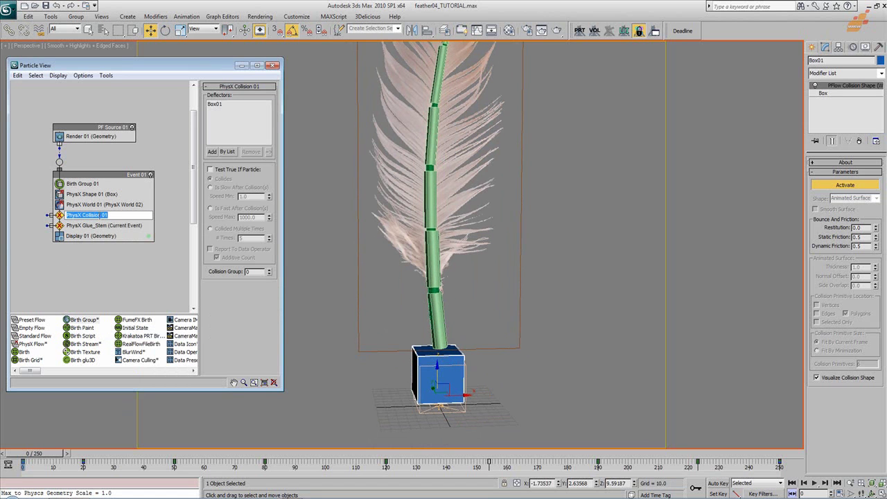
drag(98, 216, 128, 225)
text(n_Dr)
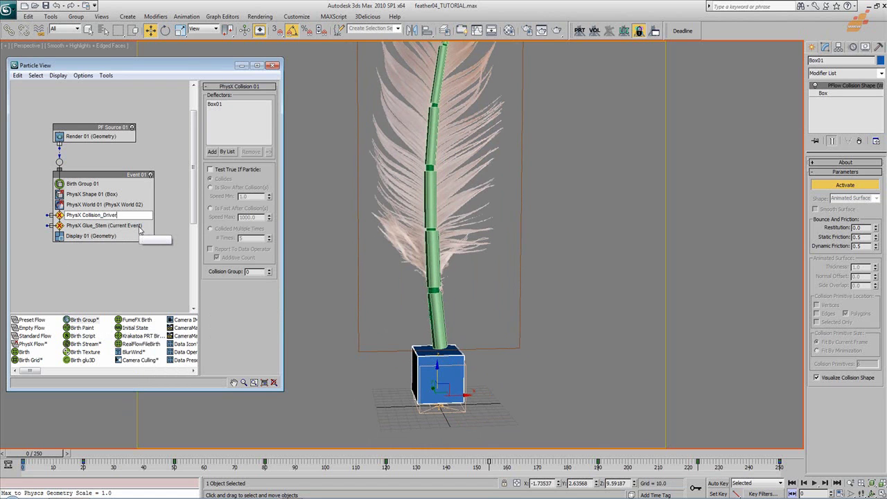
text(iver)
click(130, 267)
- Append a second PhysX Glue test to Event 01 below PhysX Glue_Stem
right_click(114, 226)
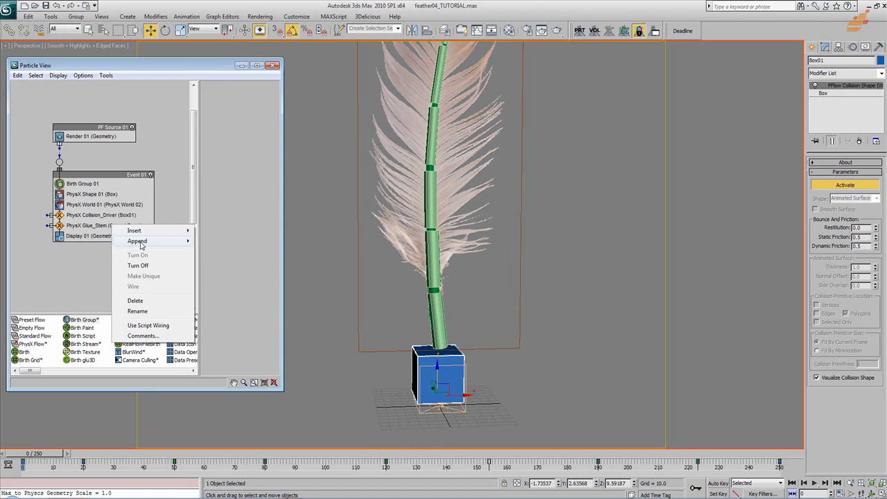
mouse_move(148, 241)
mouse_move(223, 252)
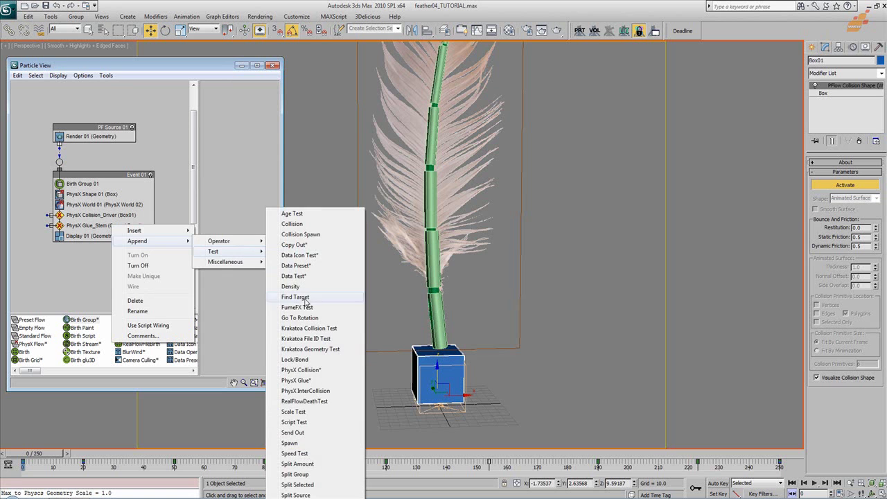
click(297, 379)
click(104, 236)
key(Delete)
key(ctrl+z)
- Rename the newly added PhysX Glue test as PhysX Glue_Driver
right_click(99, 238)
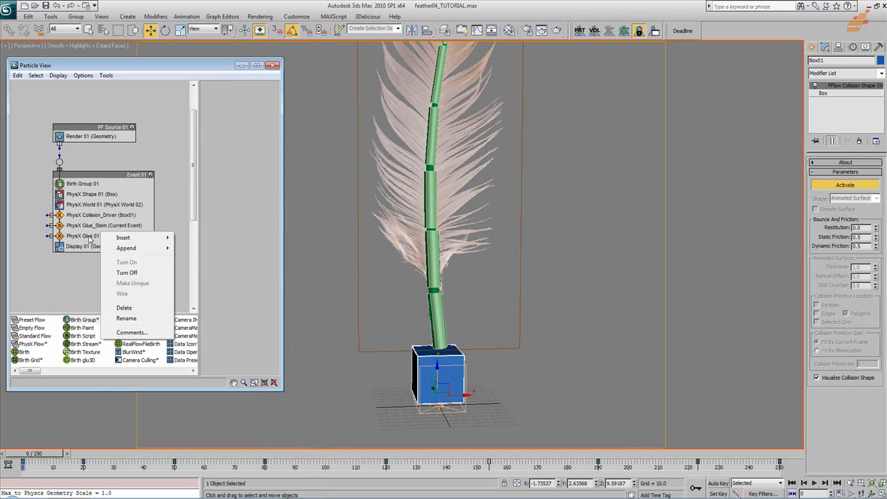
click(99, 238)
right_click(99, 238)
click(125, 360)
drag(93, 236, 133, 247)
text(_Driver)
key(Return)
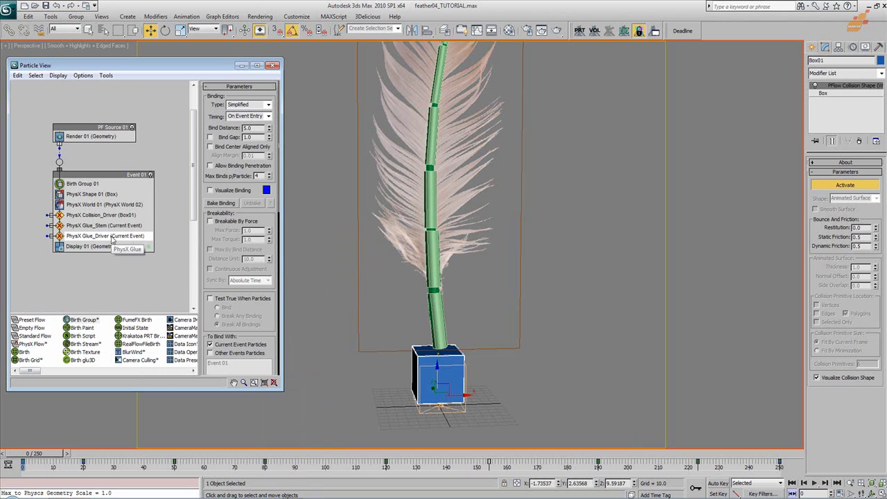
- Move PhysX Glue_Driver above PhysX Glue_Stem in Event 01 and visualize its bindings in red
drag(104, 235, 104, 223)
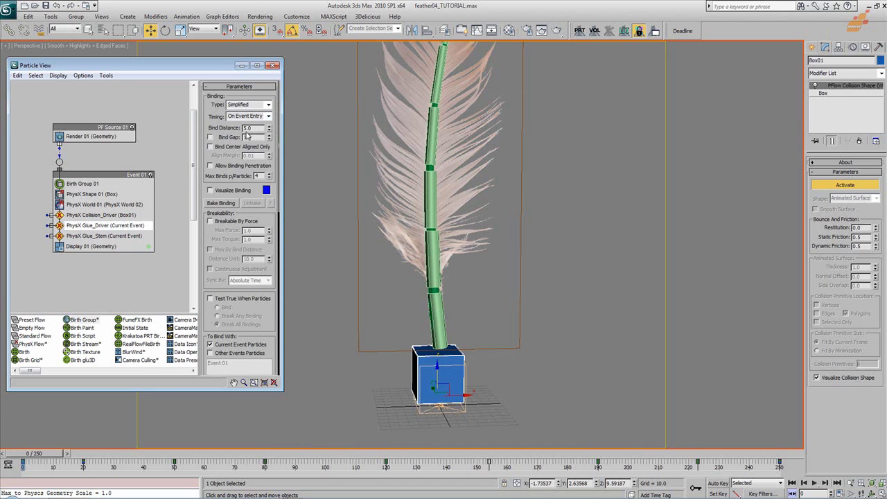
middle_drag(479, 349, 494, 266)
scroll(492, 284, up, 3)
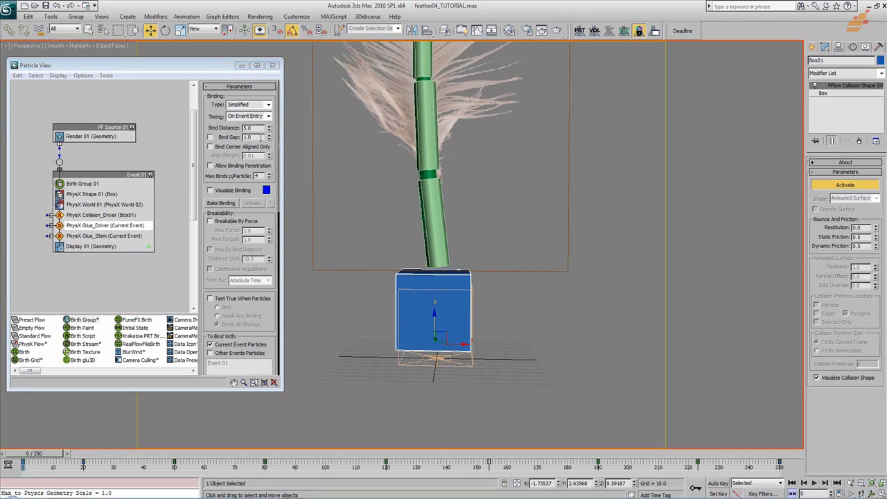
click(266, 189)
click(253, 323)
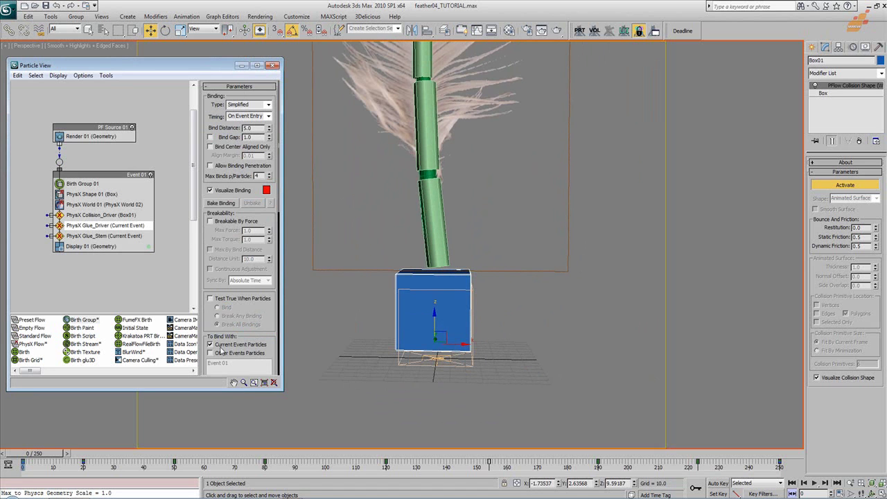
- Enable deflector binding for PhysX Glue_Driver and add Box01 as its deflector
scroll(231, 215, down, 5)
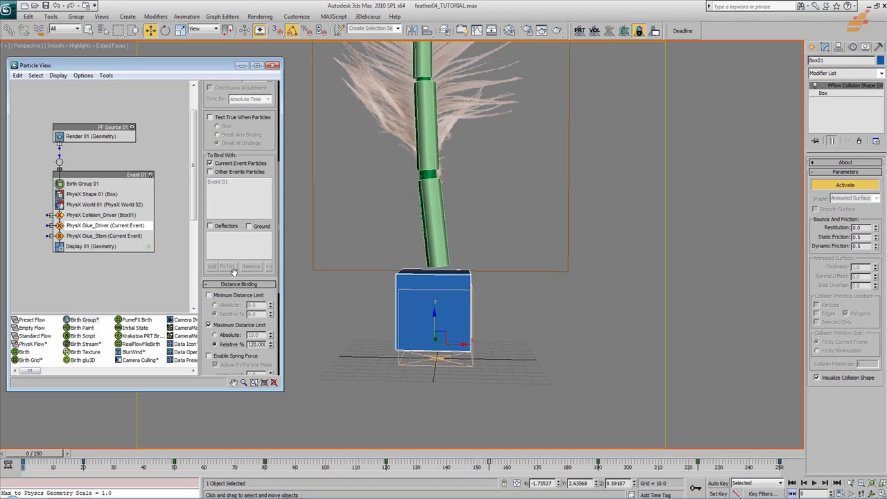
click(223, 228)
click(226, 266)
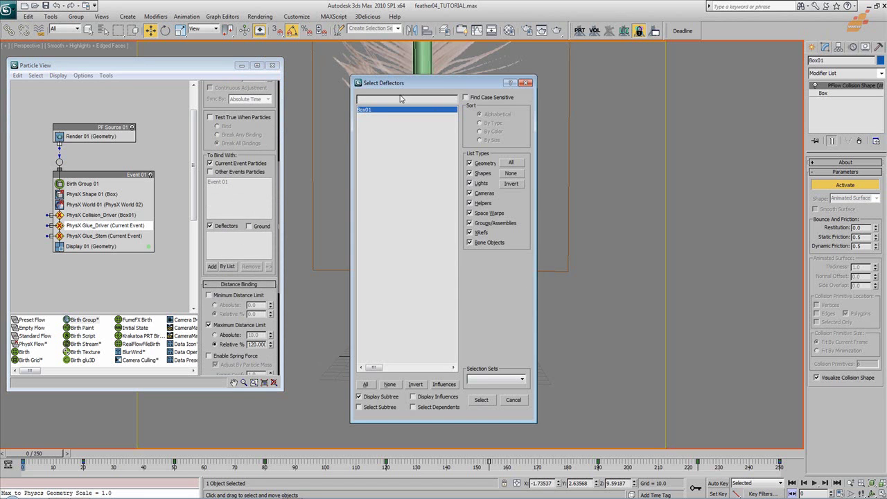
double_click(367, 111)
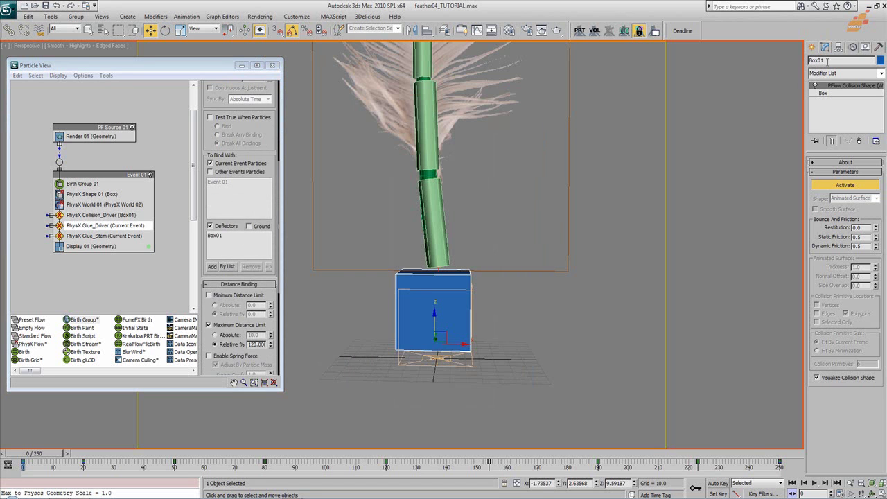
- Rename the base box as Box_Driver and inspect its binding to the lowest stem segment in wireframe
text(Box_Driver)
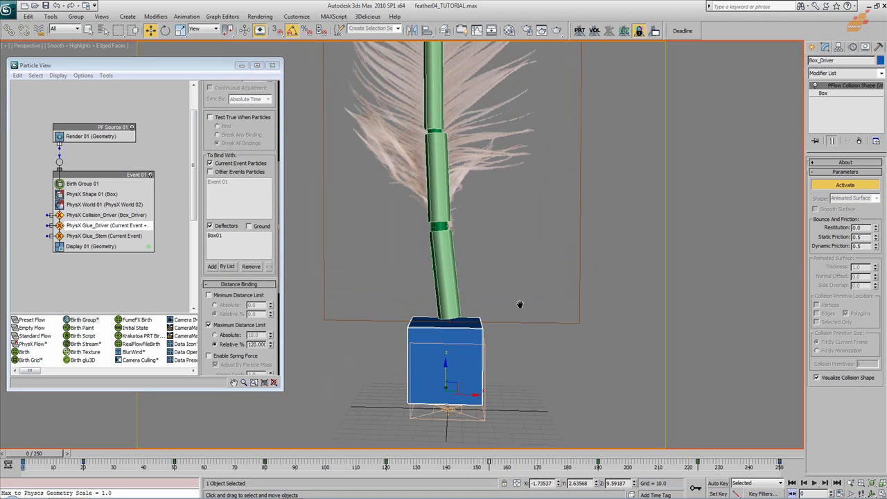
scroll(483, 246, up, 5)
middle_drag(484, 246, 485, 279)
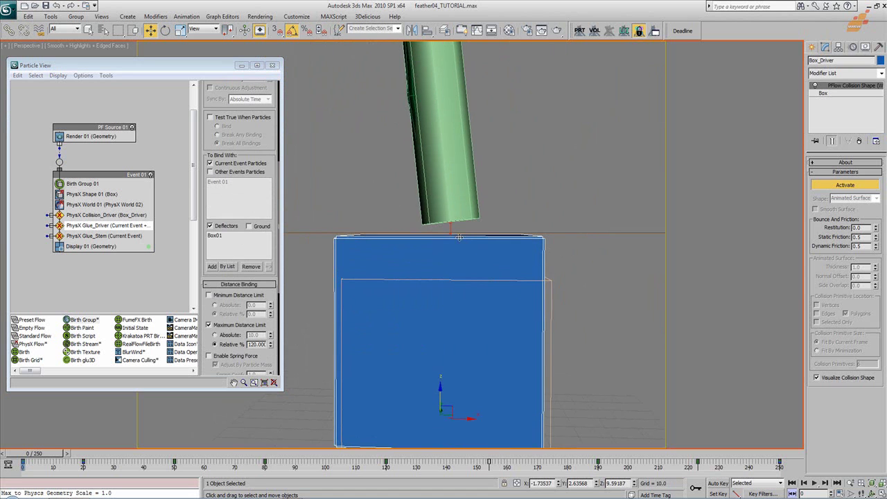
key(F3)
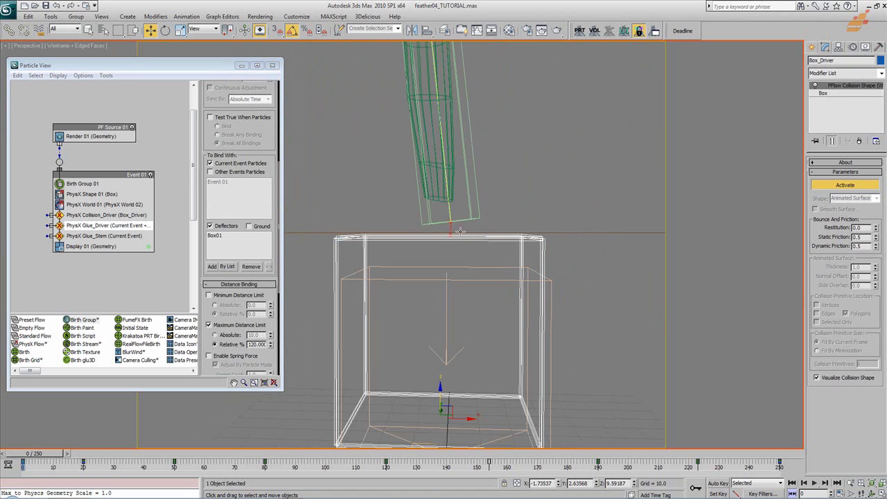
key(F3)
scroll(467, 280, down, 6)
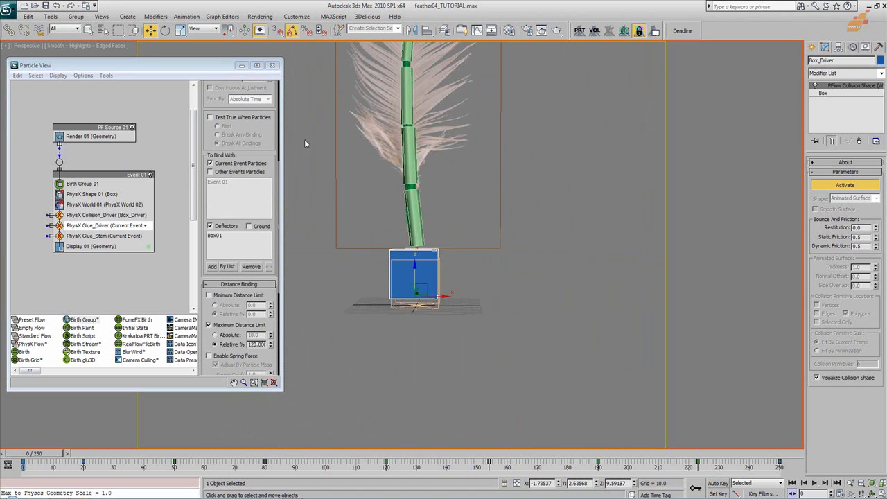
- Set PhysX Glue_Driver's maximum binds per particle to 1
scroll(266, 138, up, 5)
middle_drag(338, 211, 478, 264)
double_click(258, 176)
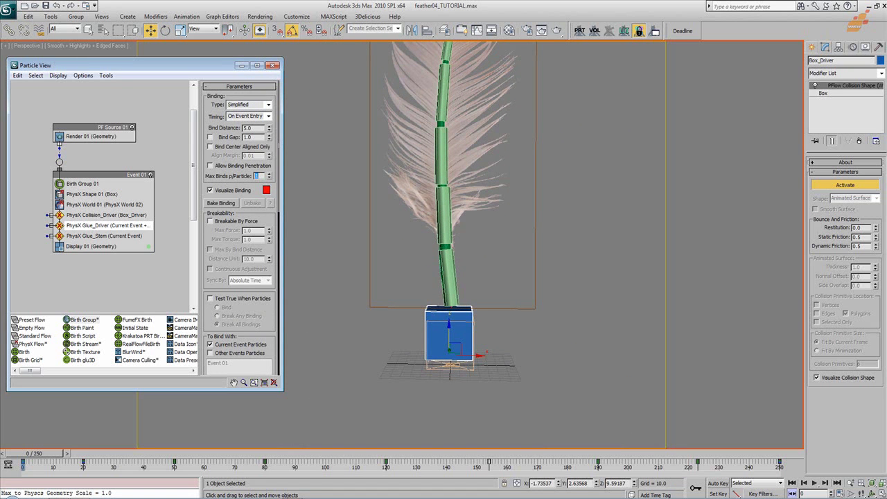
alt+middle_drag(491, 326, 471, 256)
scroll(464, 305, up, 3)
scroll(488, 310, down, 8)
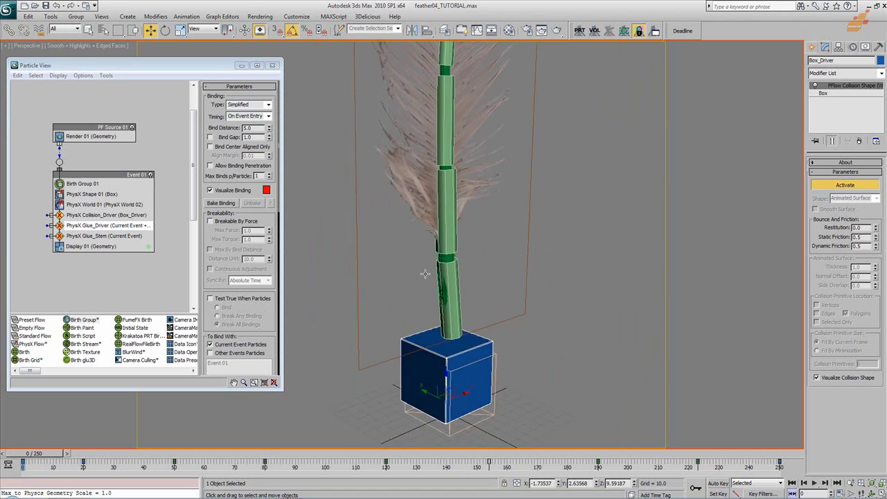
mouse_move(445, 310)
middle_down()
mouse_move(442, 328)
mouse_move(443, 318)
middle_up()
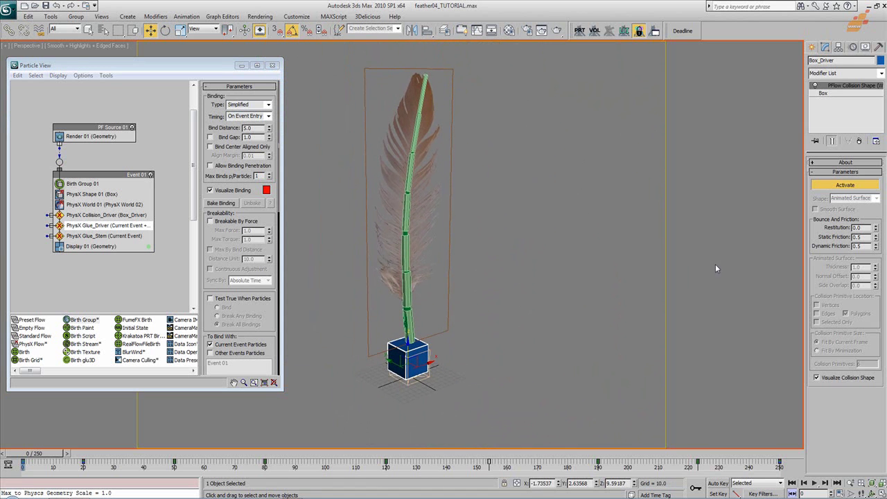
- Deselect the base box and scrub through the timeline to check how the glued stem behaves on the moving box
click(566, 338)
drag(61, 457, 762, 425)
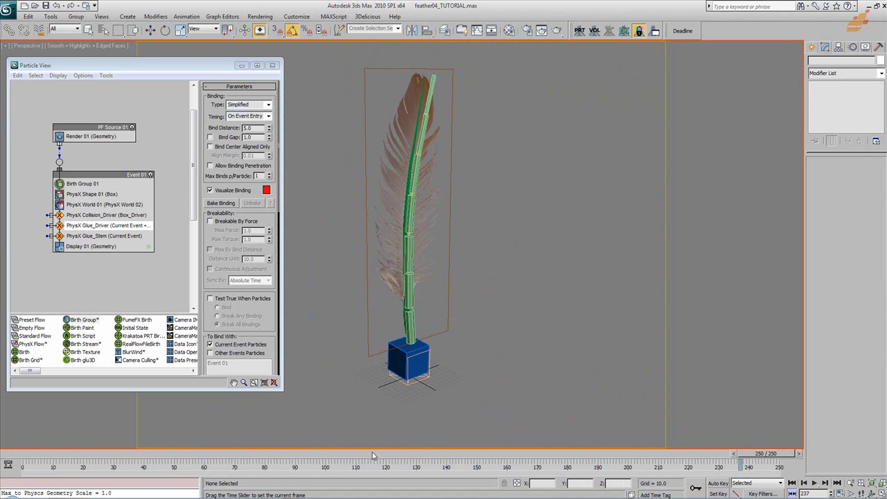
drag(27, 460, 842, 452)
click(792, 483)
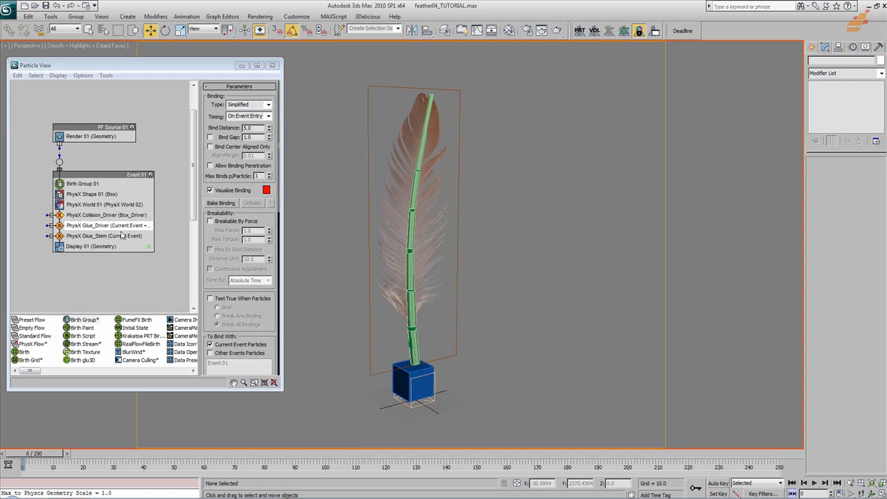
drag(46, 454, 856, 468)
key(w)
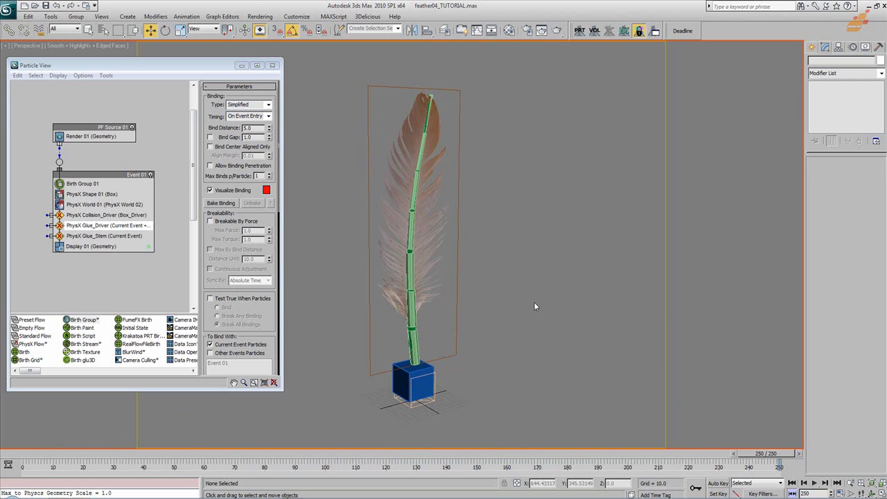
- Select the PhysX Glue_Stem test, bring up its Rigid Binding settings and return the timeline to frame 0
click(269, 333)
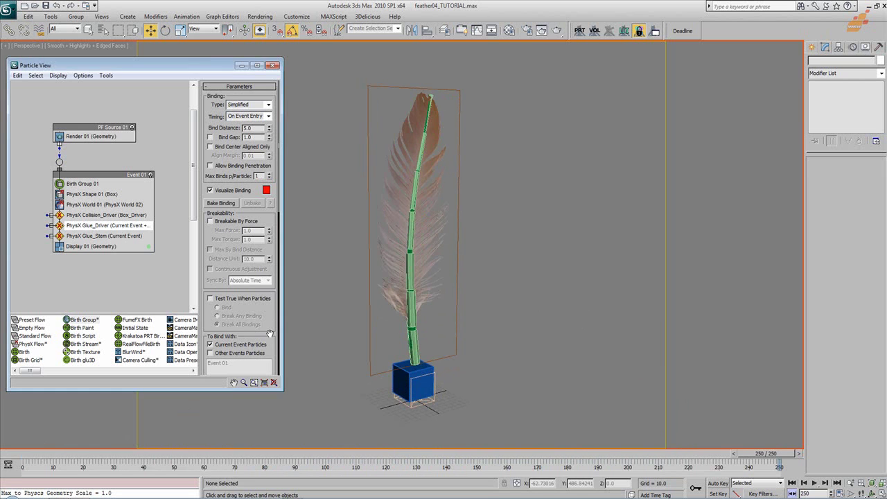
click(107, 239)
right_click(265, 221)
click(299, 286)
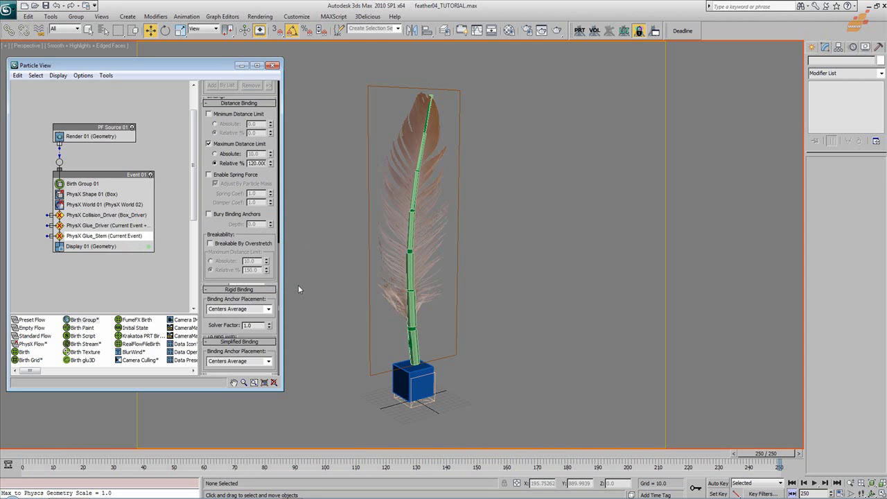
drag(234, 189, 219, 153)
drag(212, 70, 262, 254)
right_click(232, 247)
click(258, 294)
drag(21, 461, 231, 462)
drag(1, 428, 14, 417)
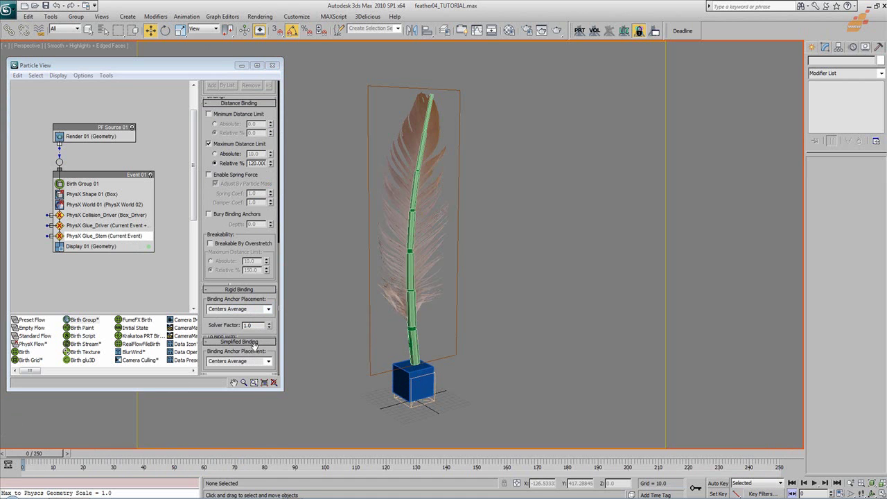
- Set PhysX Glue_Stem's rigid binding solver factor to 1.25, scrub through the simulation and return to frame 0
click(258, 326)
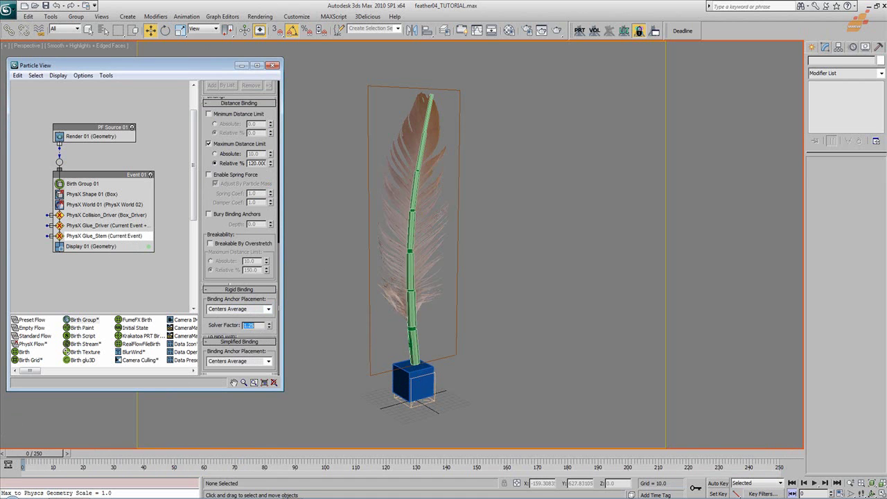
drag(48, 454, 533, 462)
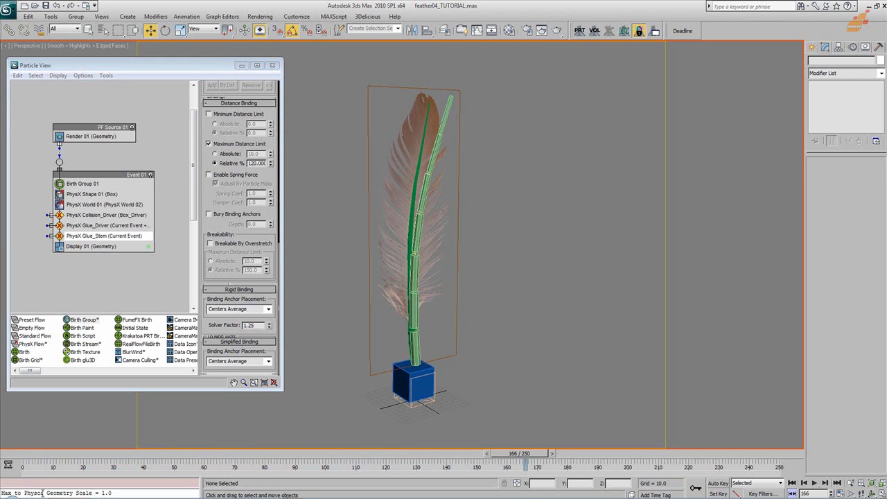
drag(21, 458, 589, 455)
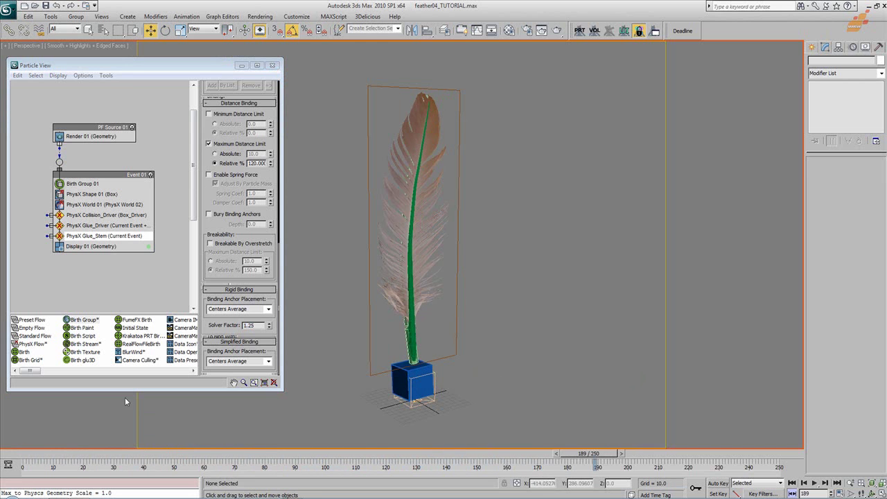
click(21, 457)
- Set PhysX Glue_Stem's rigid binding solver factor to 0.5, scrub to about frame 223 and return to frame 0
double_click(250, 325)
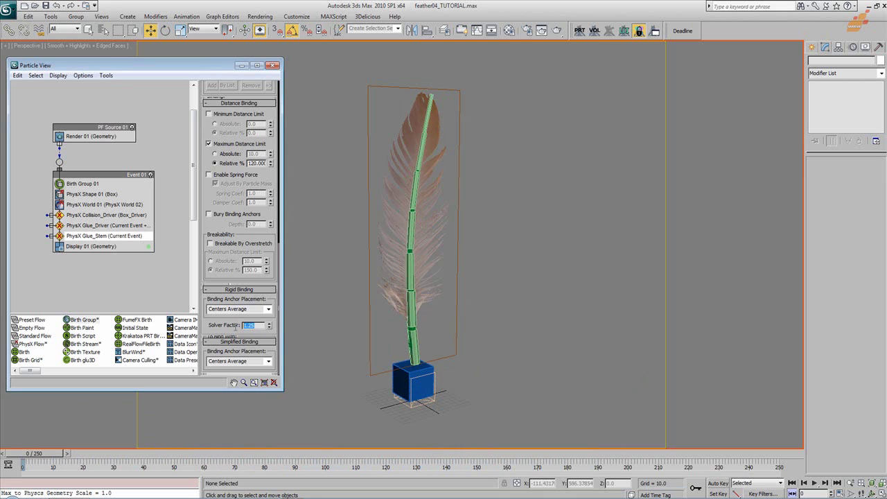
text(1.5)
drag(46, 455, 689, 484)
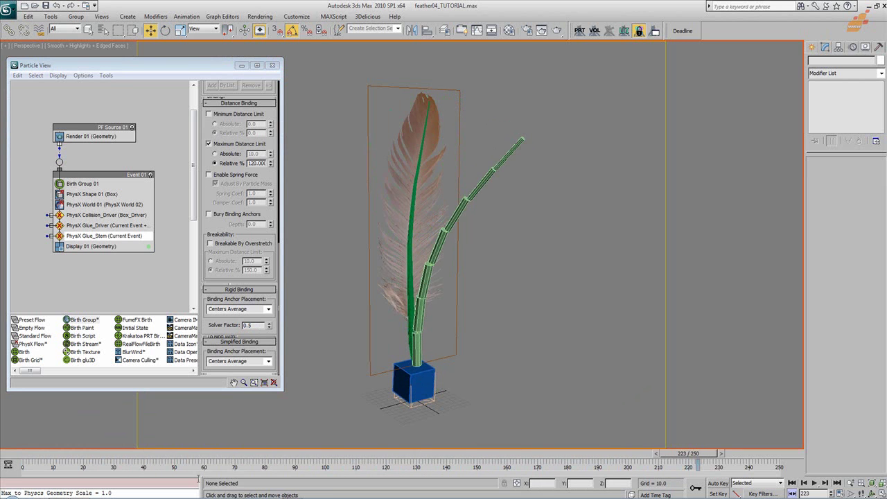
click(29, 458)
- Set PhysX Glue_Stem's rigid binding solver factor to 0.65, preview the stem's motion and return to frame 0
click(259, 326)
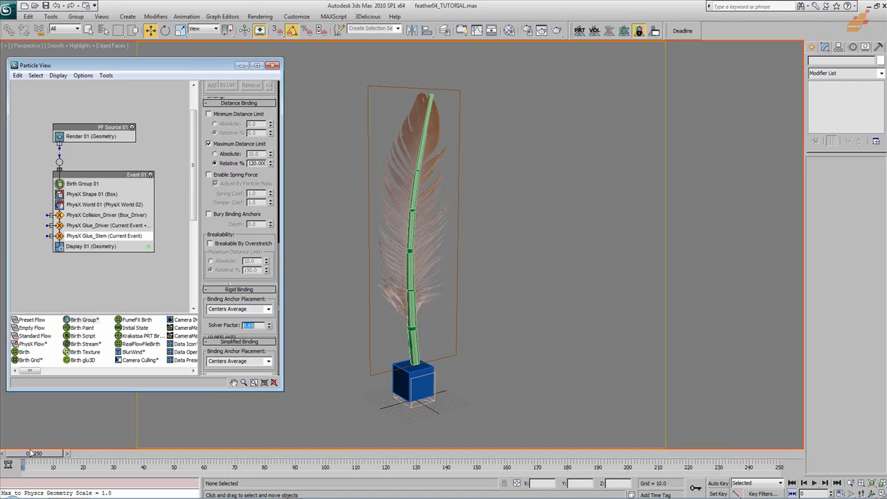
drag(38, 454, 641, 485)
click(792, 482)
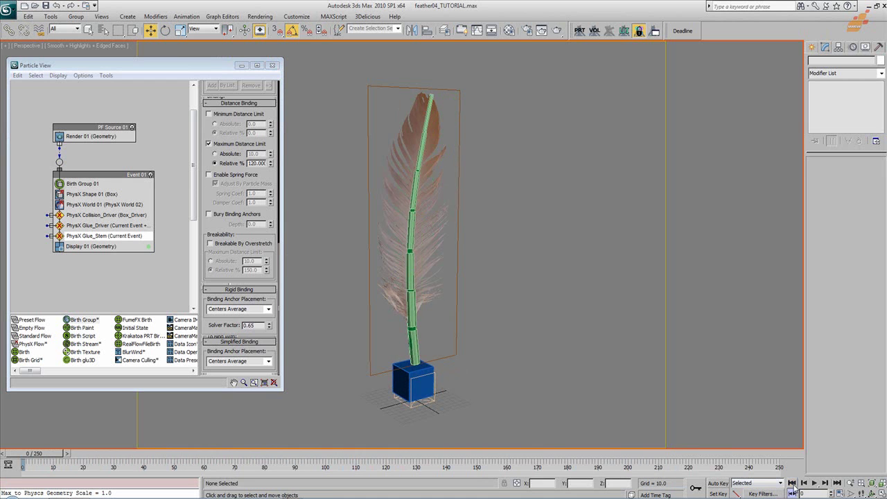
- Set the PhysX Glue_Stem rigid binding solver factor to 0.5, then scrub through the simulation and return to frame 0
click(261, 325)
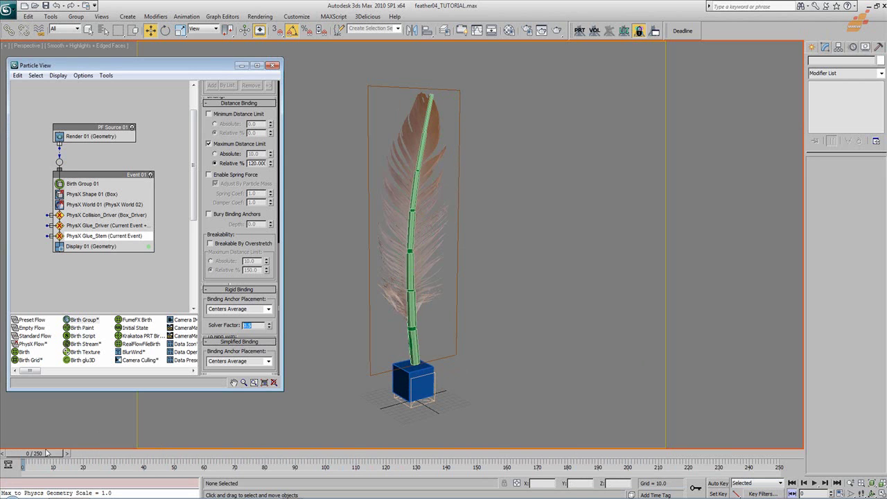
drag(47, 454, 651, 443)
click(794, 482)
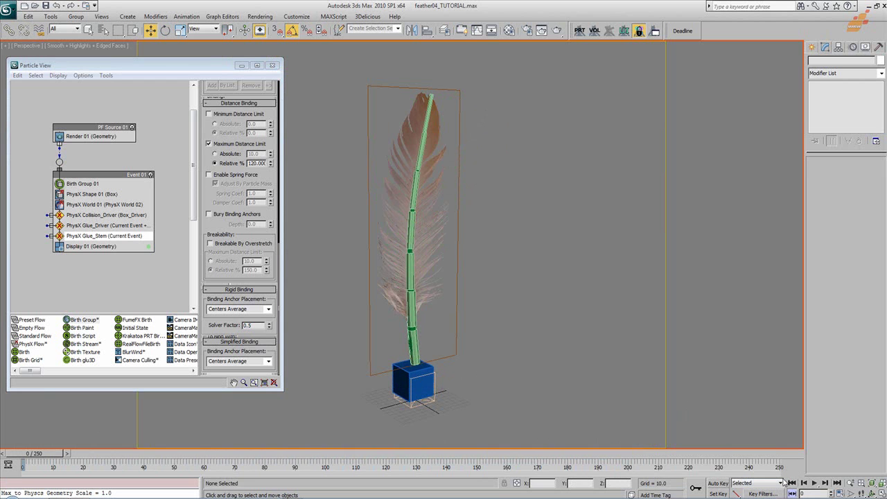
- Select the Feather_Stem mesh and convert it to an Editable Poly
middle_drag(551, 308, 564, 318)
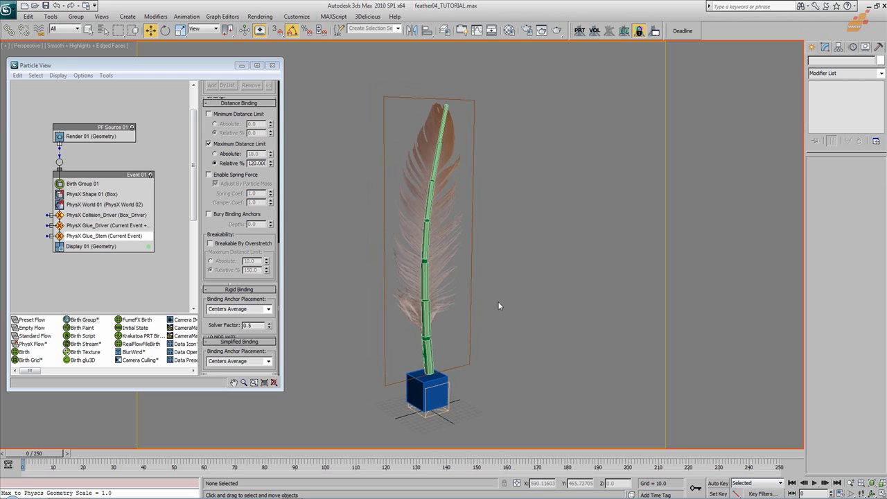
scroll(476, 276, up, 5)
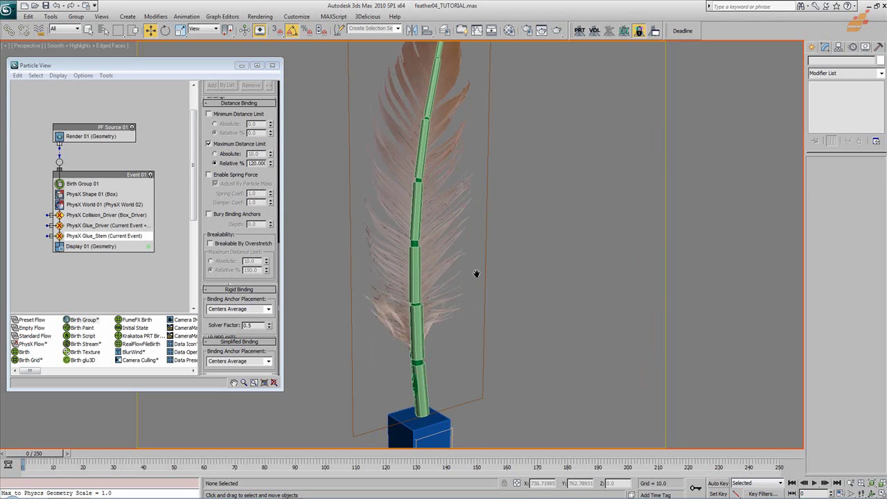
click(417, 244)
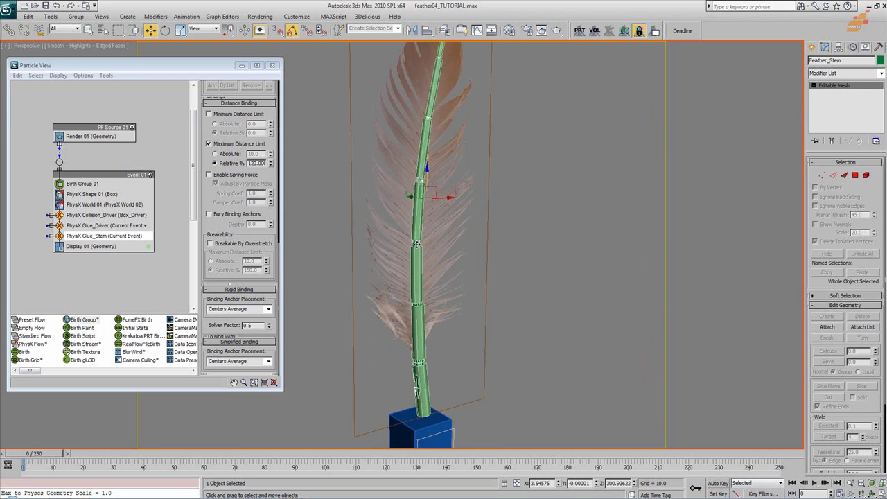
right_click(841, 95)
click(843, 161)
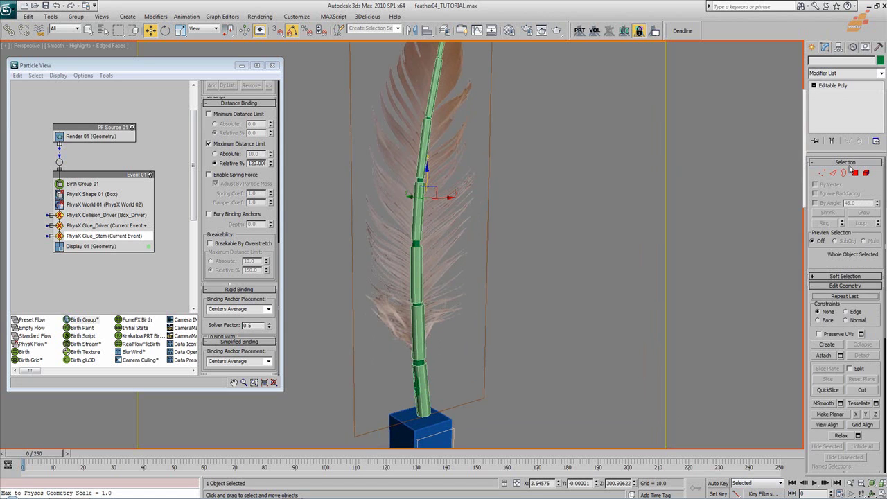
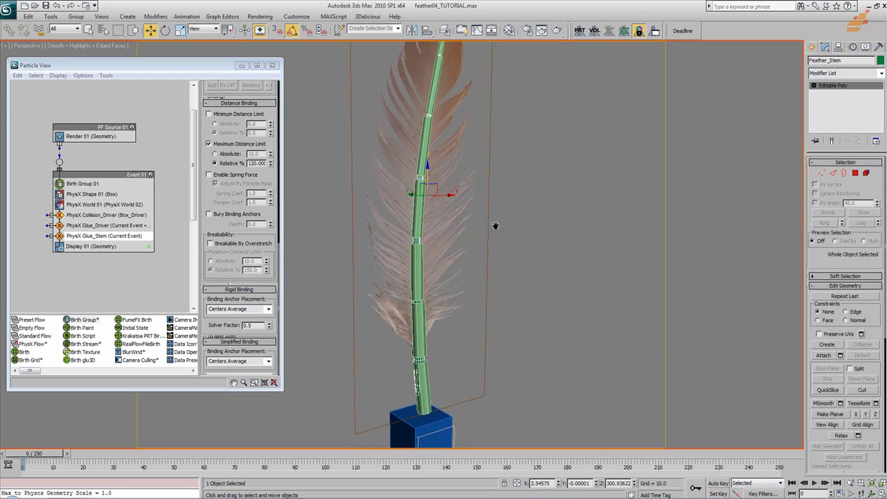
- Add a Particle Skinner modifier to Feather_Stem and assign PF Source 01 as its particle flow system
click(880, 73)
scroll(859, 243, down, 15)
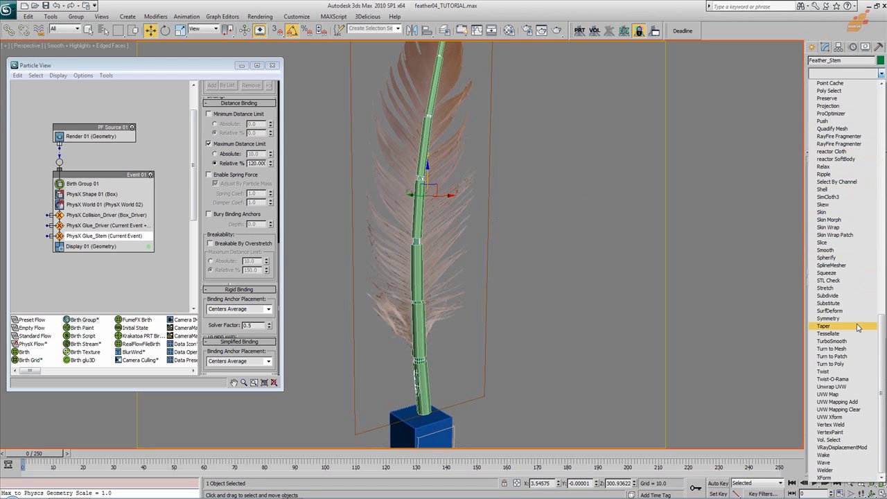
scroll(864, 248, up, 3)
scroll(860, 229, up, 4)
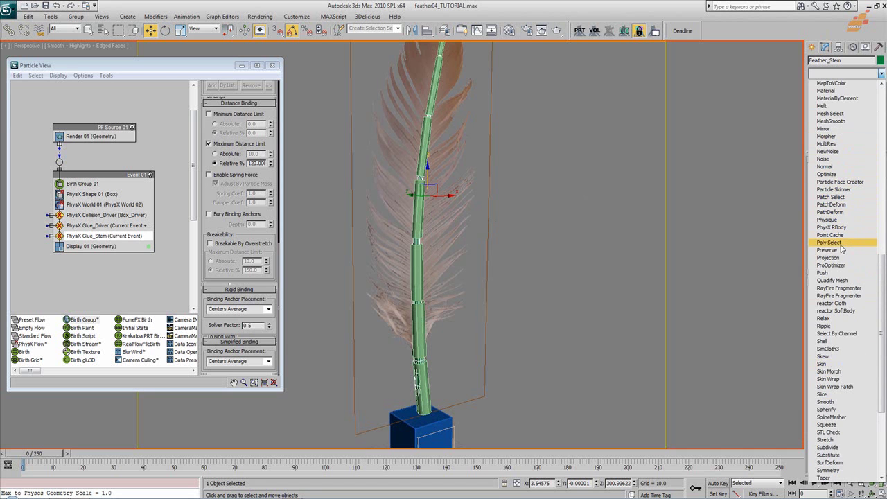
click(834, 189)
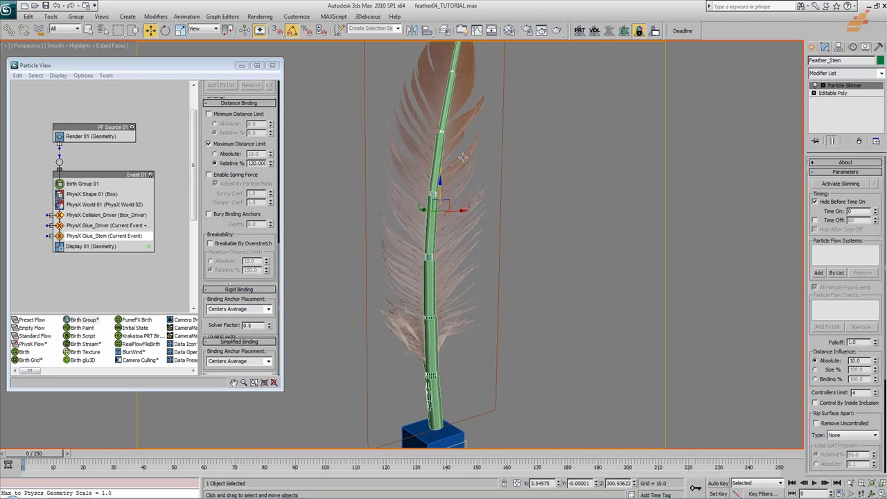
click(836, 272)
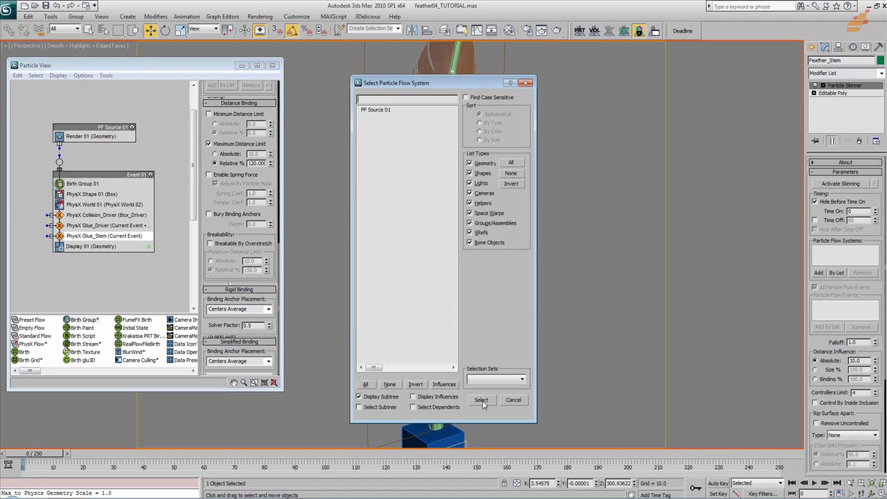
double_click(380, 110)
- Rename the PF Source 01 particle flow to PF Source_Stem
right_click(109, 129)
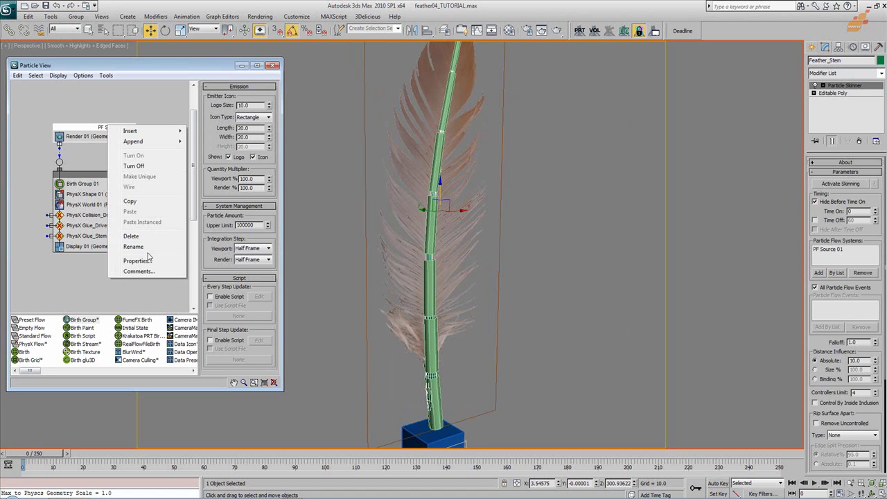
click(145, 248)
drag(122, 128, 166, 132)
text(_Stem)
key(Return)
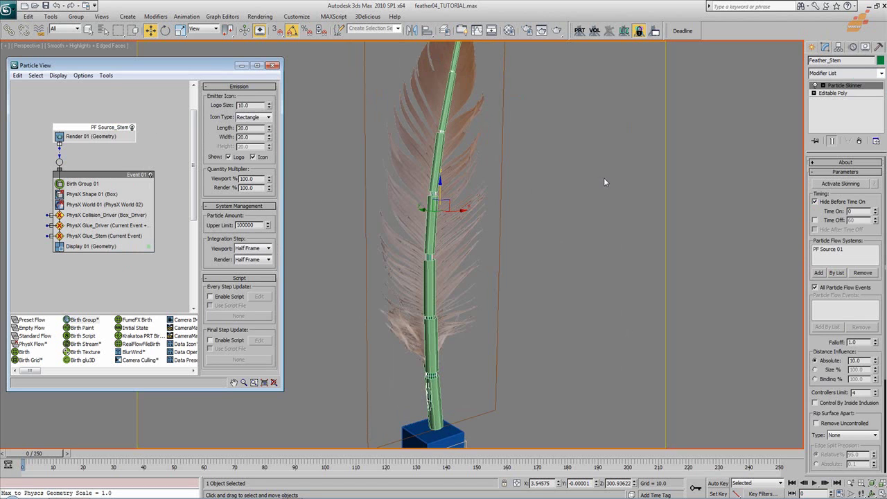
- Activate skinning on Feather_Stem and run the simulation through to frame 250 to check the stem up close
middle_drag(616, 335, 609, 320)
click(842, 185)
middle_drag(425, 234, 447, 260)
scroll(437, 261, down, 3)
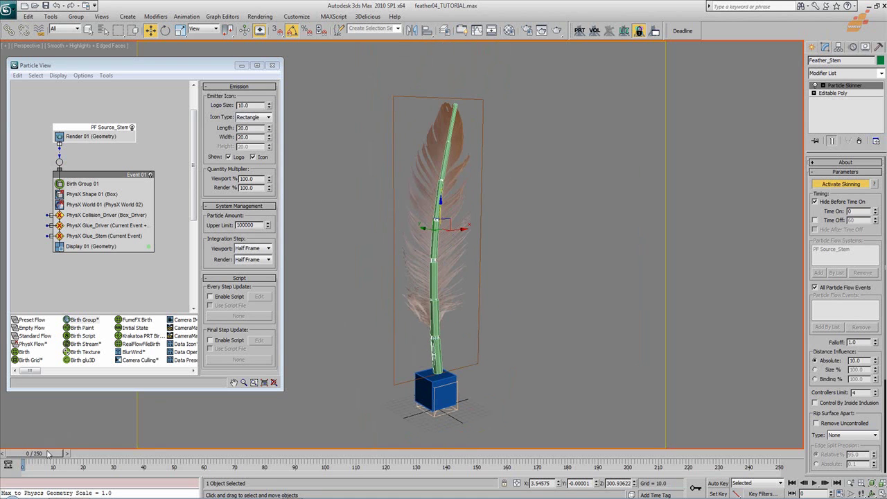
drag(49, 454, 792, 466)
alt+middle_drag(610, 358, 559, 299)
scroll(562, 361, up, 5)
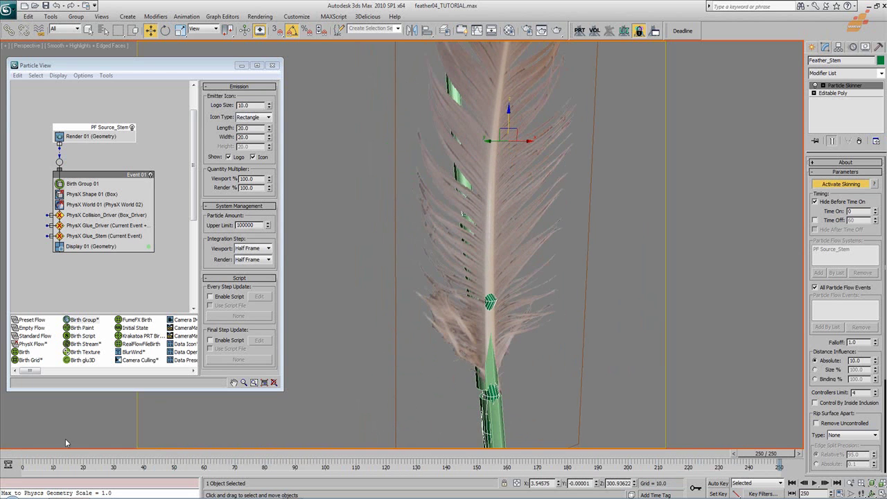
- Scrub the timeline between frame 0 and about frame 100 to examine how the skinned stem bends, ending at frame 0
drag(18, 455, 300, 454)
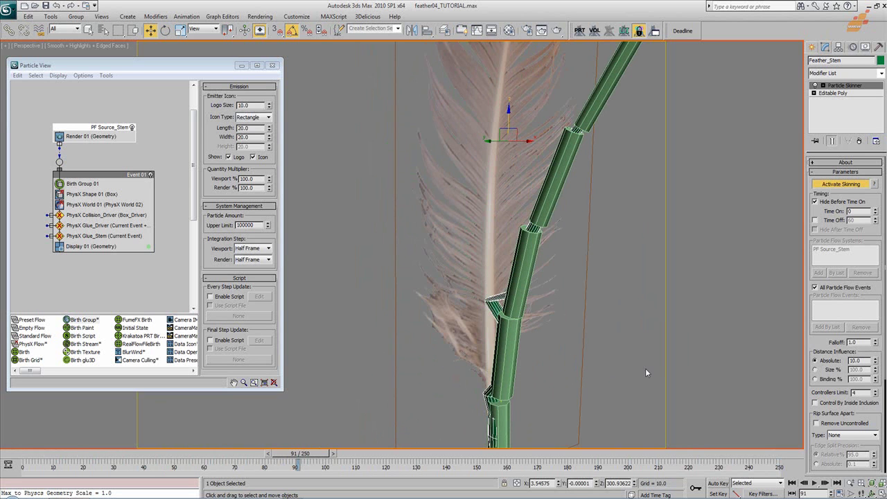
drag(18, 460, 325, 454)
key(period)
key(w)
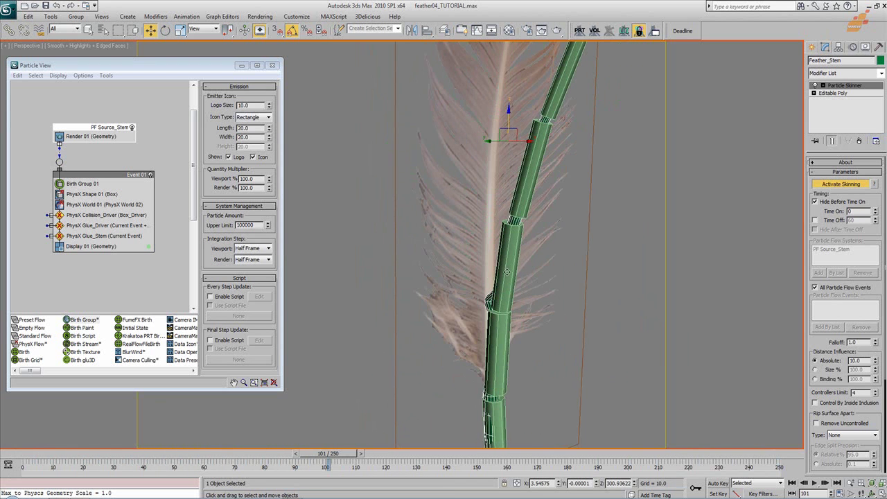
drag(22, 457, 3, 447)
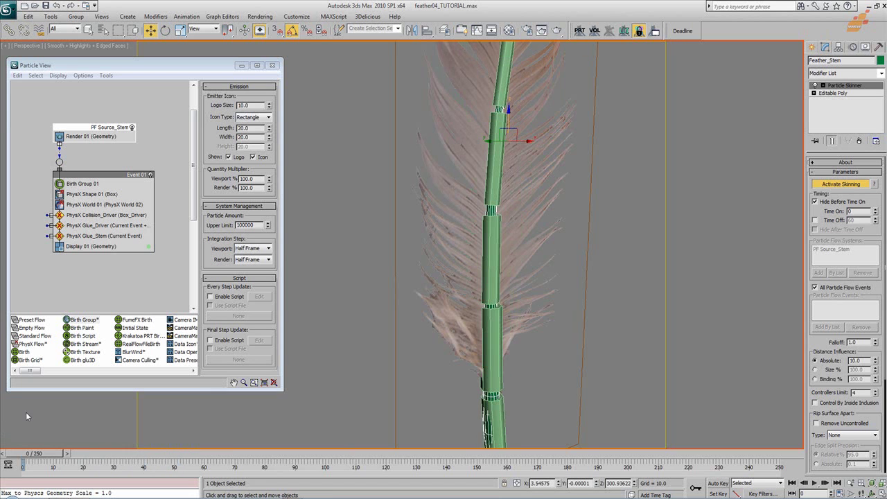
- Try a Particle Skinner falloff of 10 with an absolute distance influence of 100, then scrub the simulation and return to frame 0
middle_drag(497, 325, 494, 331)
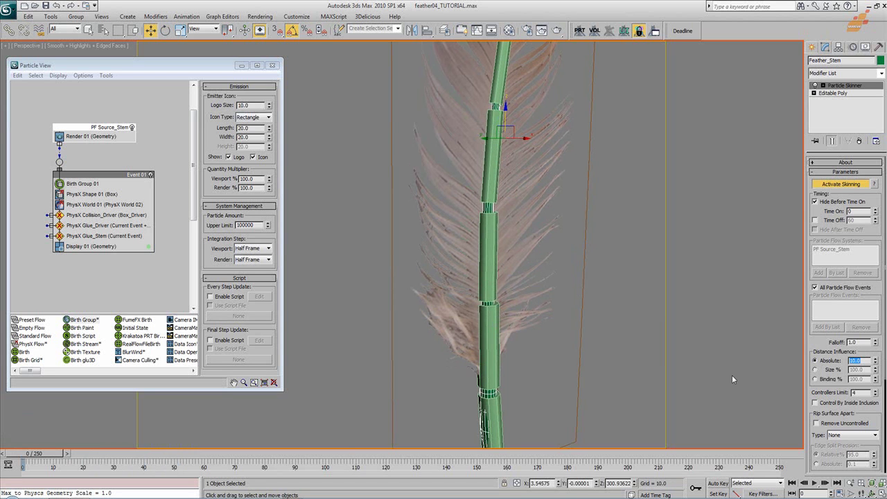
text(10)
click(859, 342)
scroll(555, 371, down, 3)
drag(48, 458, 704, 454)
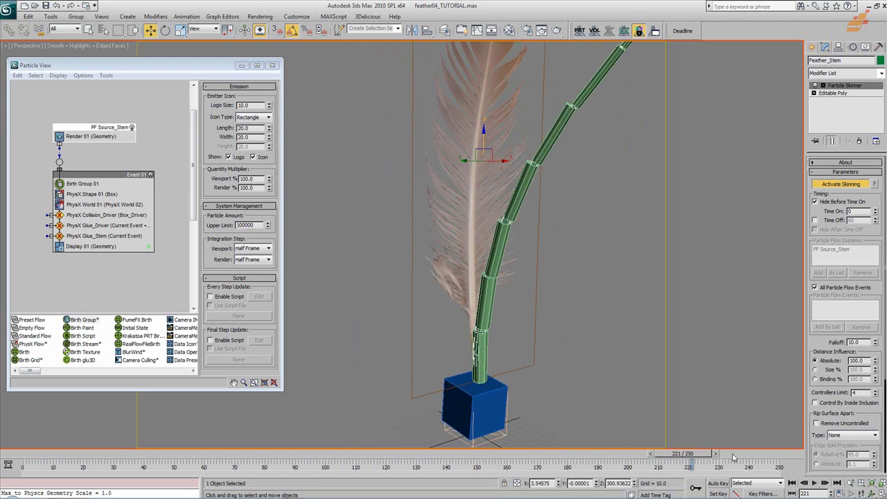
click(792, 482)
- Set the Particle Skinner falloff to 5 and the absolute distance influence to 50, then scrub the simulation and return to frame 0
double_click(863, 343)
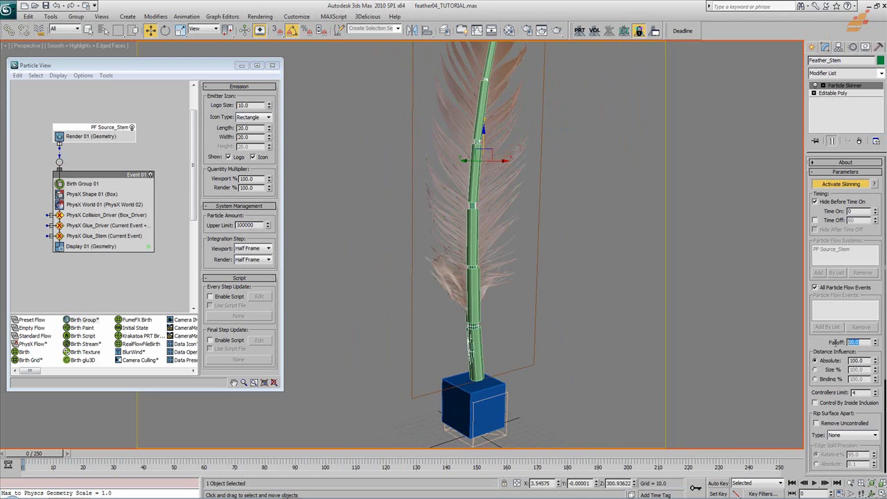
text(5)
key(Tab)
text(50)
key(Return)
drag(43, 454, 518, 186)
key(w)
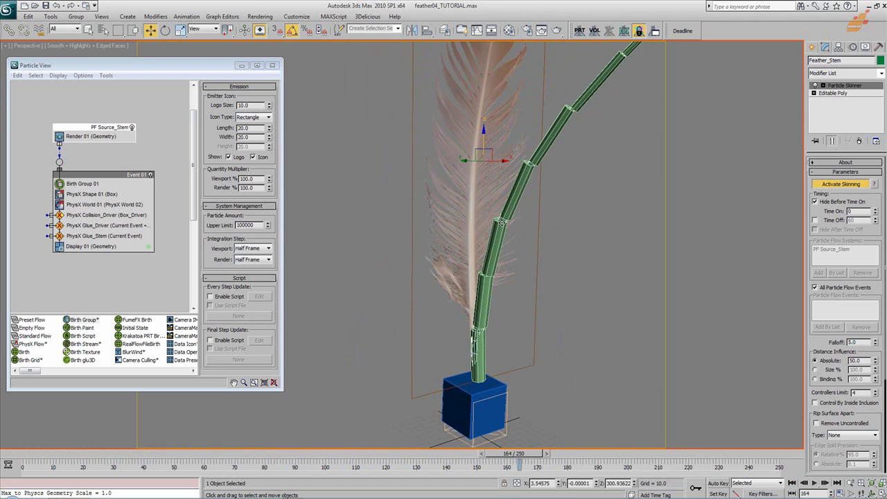
drag(518, 454, 743, 471)
click(791, 483)
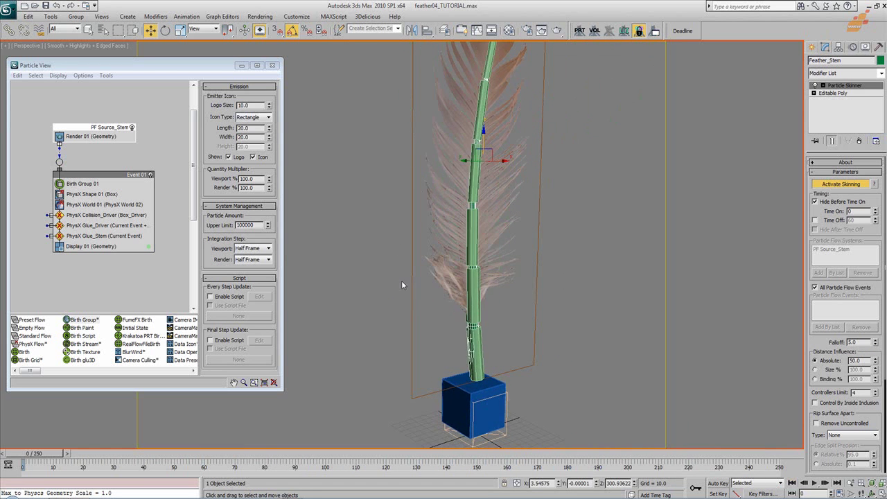
- Change the colour of the Display 01 operator in Event 01 to orange
middle_drag(427, 239, 436, 283)
scroll(435, 284, down, 3)
click(135, 246)
click(263, 101)
click(264, 102)
click(149, 247)
drag(35, 307, 32, 307)
click(253, 325)
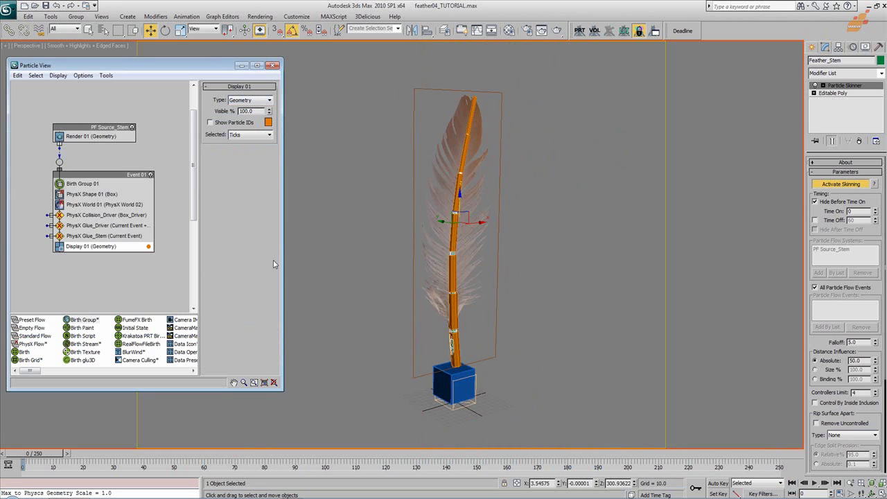
- Set the Display 01 type to Asterisks and scrub the timeline to check the bending of the skinned stem
click(268, 101)
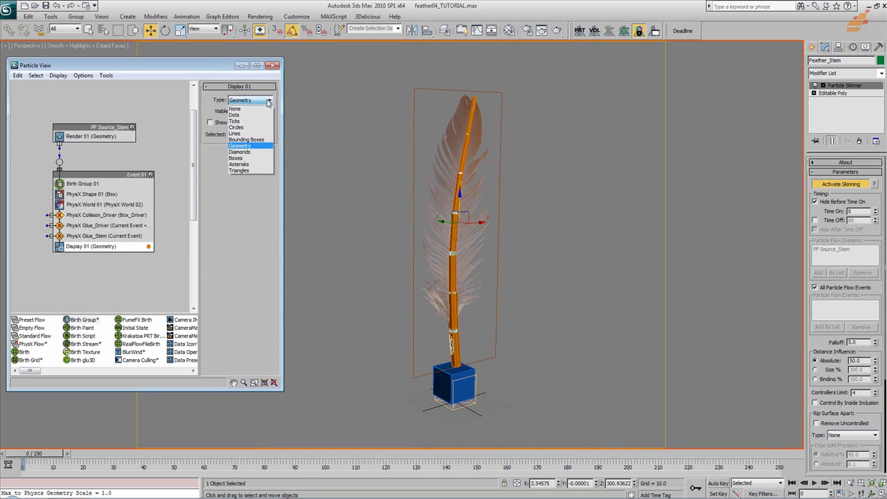
click(258, 165)
scroll(600, 253, up, 3)
drag(70, 450, 335, 466)
key(w)
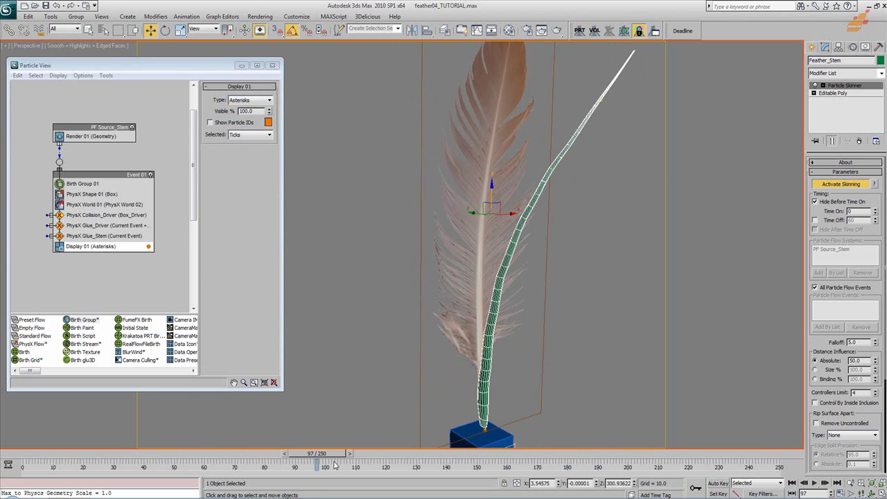
key(F3)
key(F3)
scroll(532, 355, down, 3)
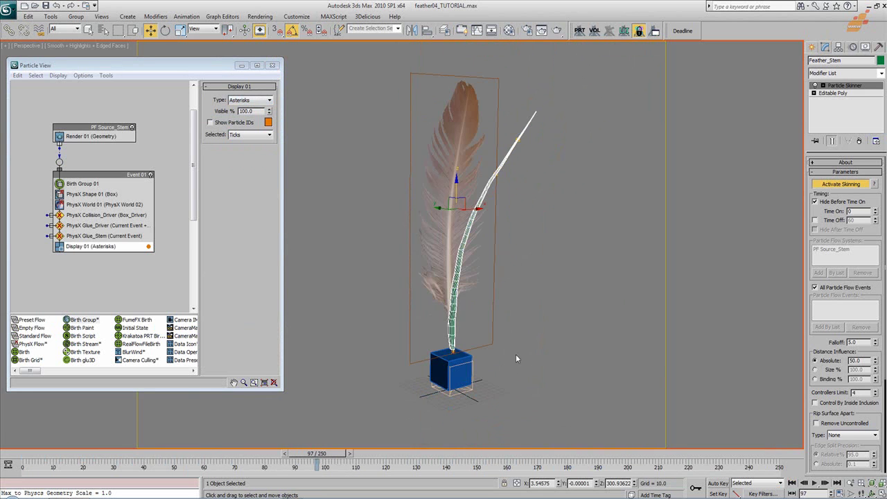
drag(23, 454, 276, 457)
key(w)
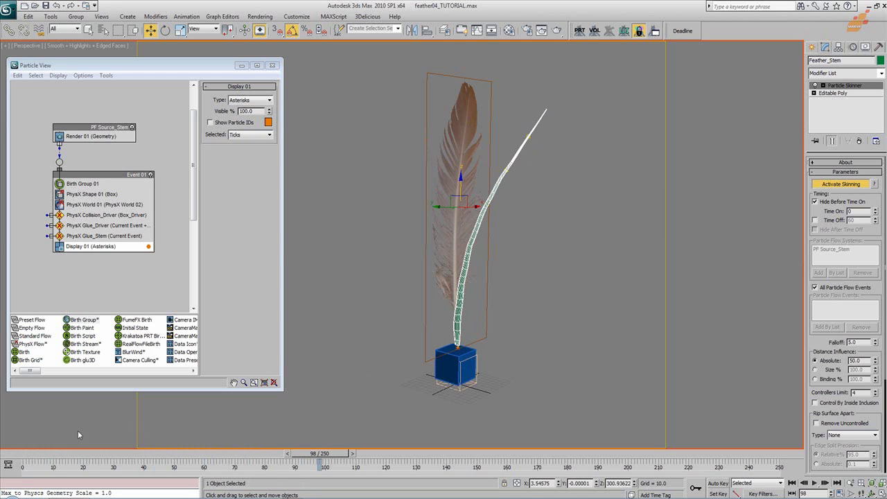
drag(22, 456, 325, 465)
- Switch the Display 01 type to Geometry, scrub through the stem particles' motion and return to frame 0
click(249, 100)
click(243, 143)
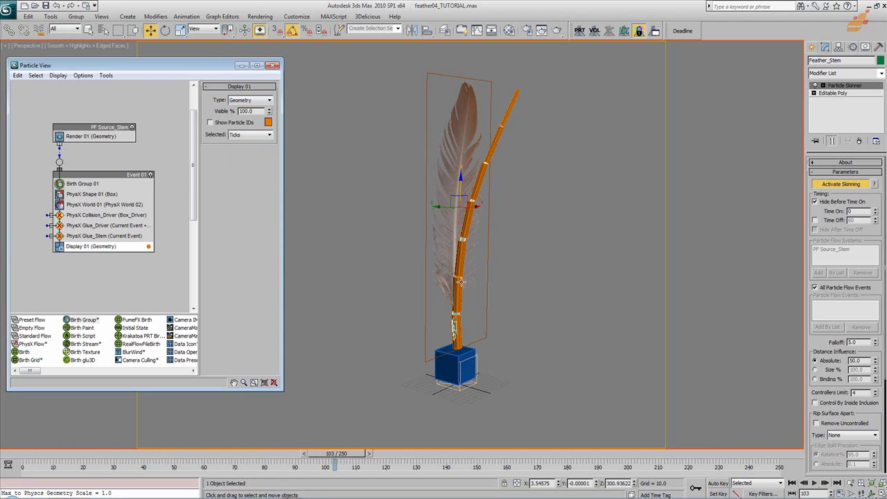
drag(16, 457, 234, 457)
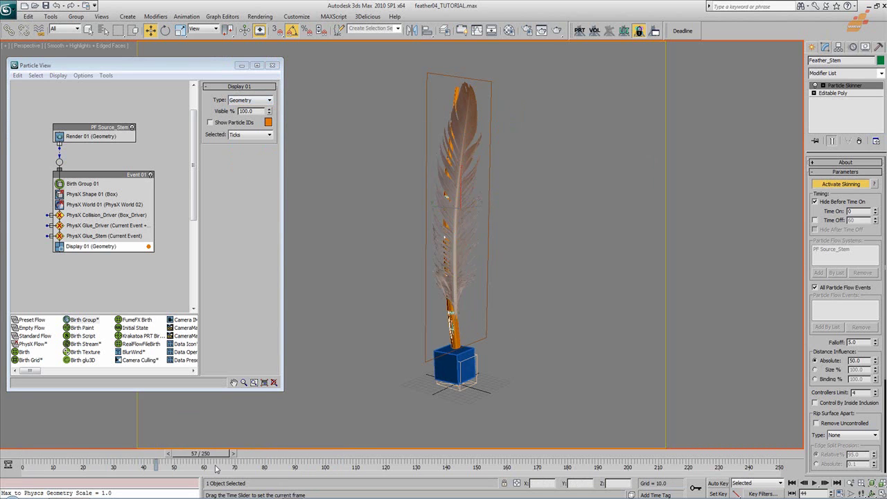
key(/)
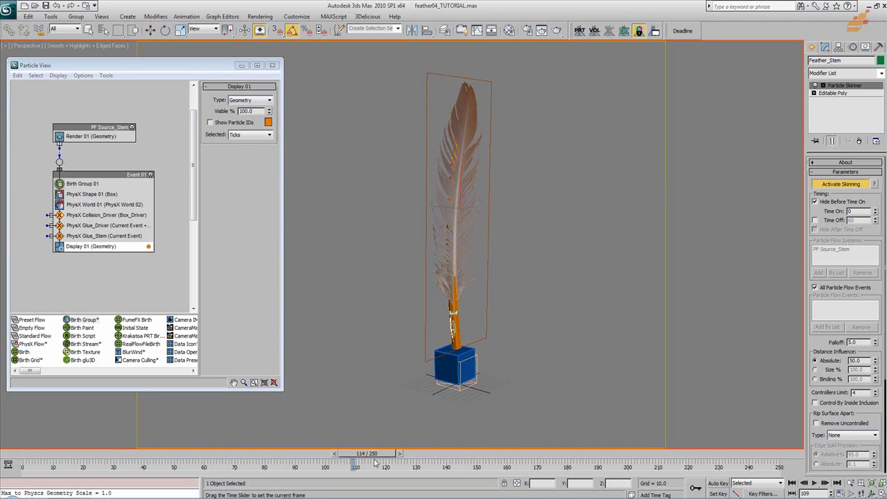
click(20, 454)
- Review the PhysX Glue_Stem binding settings, scrub through the whole simulation and return to frame 0
click(88, 236)
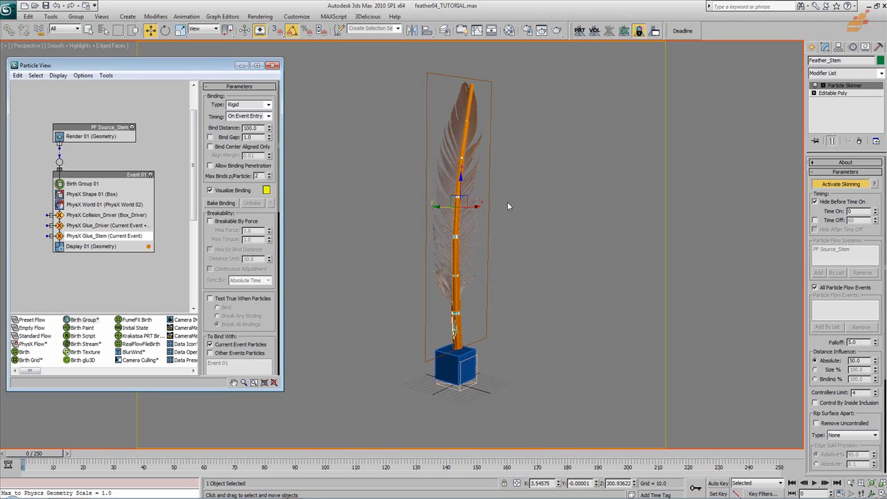
drag(33, 454, 812, 468)
click(791, 482)
- Set the Display 01 particle type back to Asterisks, scrub the skinned stem's full animation and return to frame 0
click(90, 246)
click(260, 101)
click(250, 168)
drag(23, 454, 800, 447)
key(w)
click(791, 483)
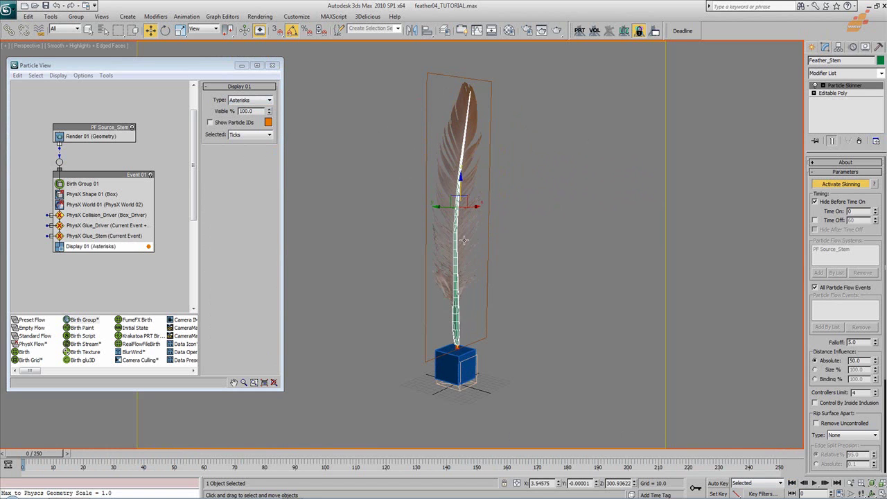
middle_drag(525, 262, 477, 276)
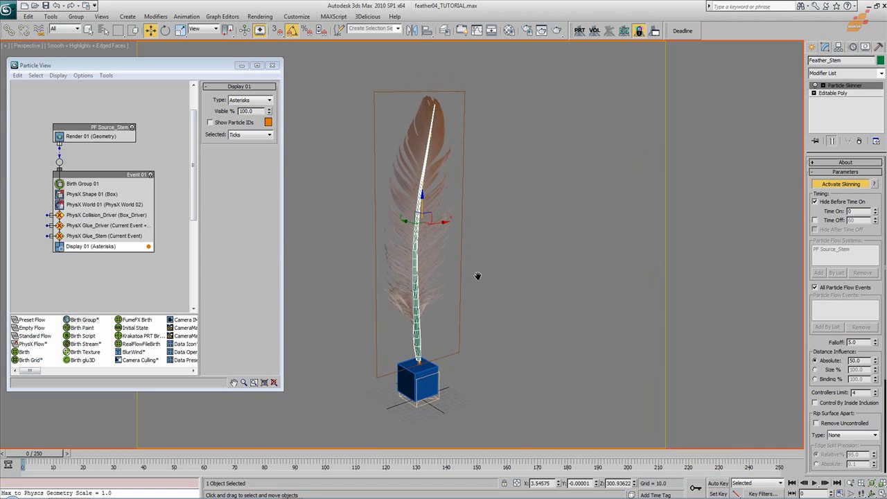
click(881, 74)
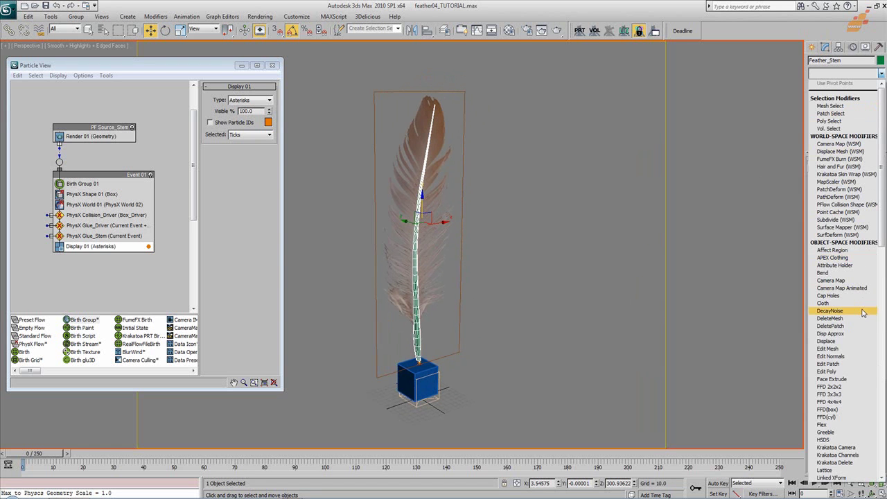
scroll(862, 311, down, 12)
scroll(863, 312, down, 1)
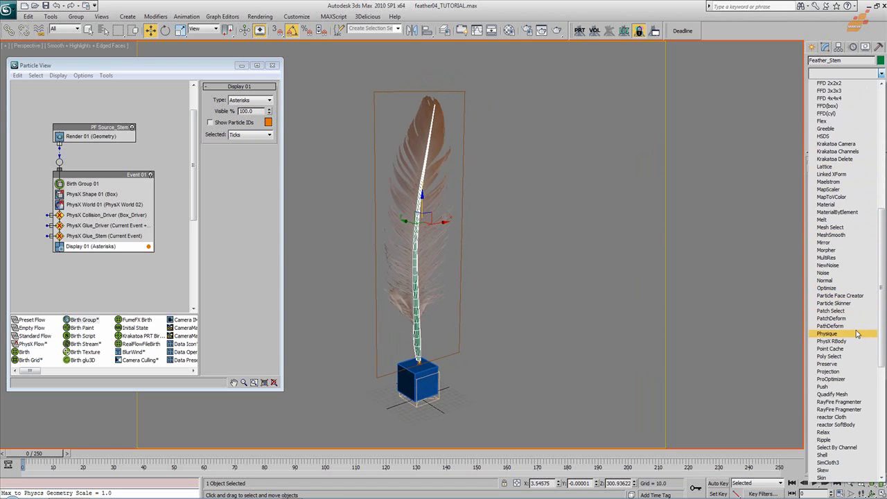
click(837, 356)
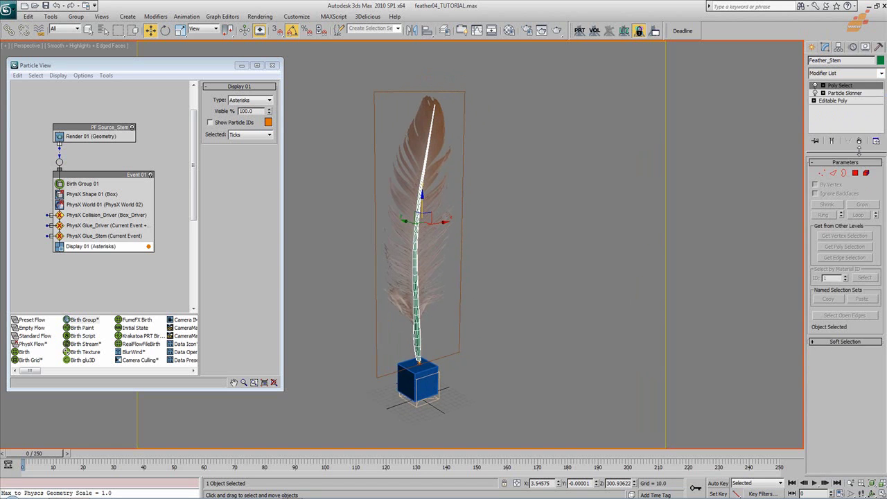
- Add a Point Cache modifier above Particle Skinner on Feather_Stem and create its cache file as Feather_Stem.xml
click(881, 73)
scroll(866, 325, down, 15)
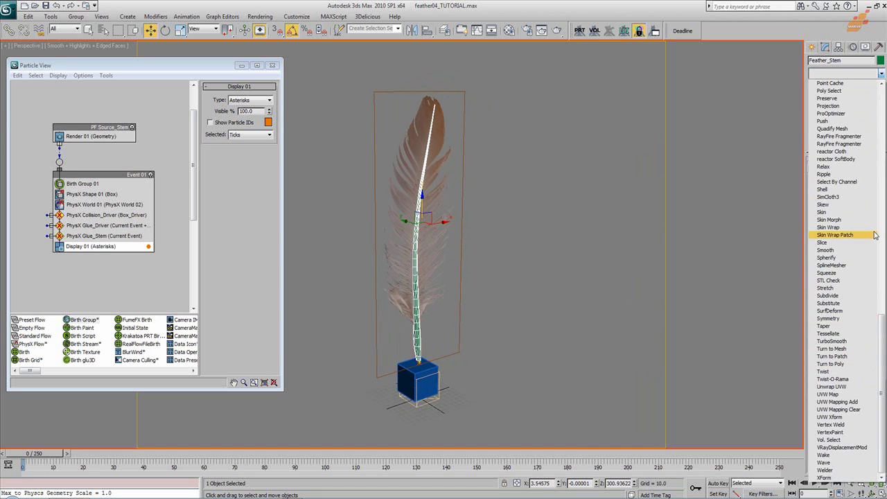
scroll(845, 136, up, 1)
scroll(844, 136, up, 8)
click(842, 232)
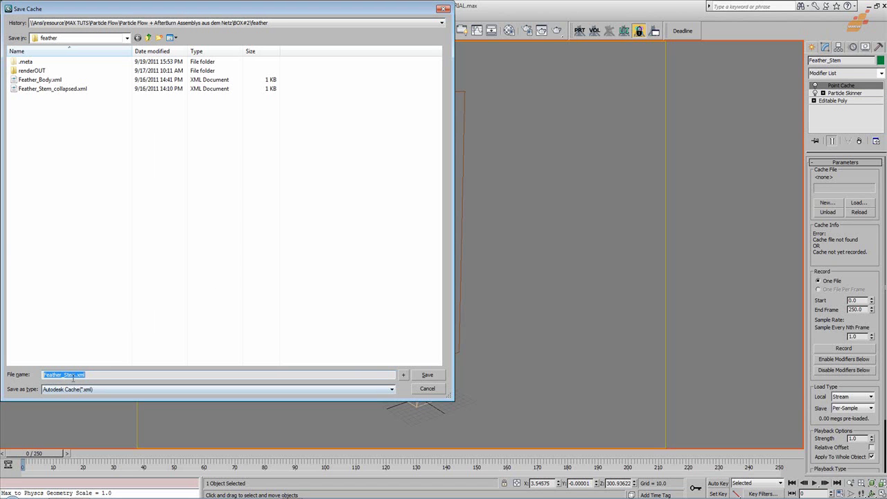
click(429, 376)
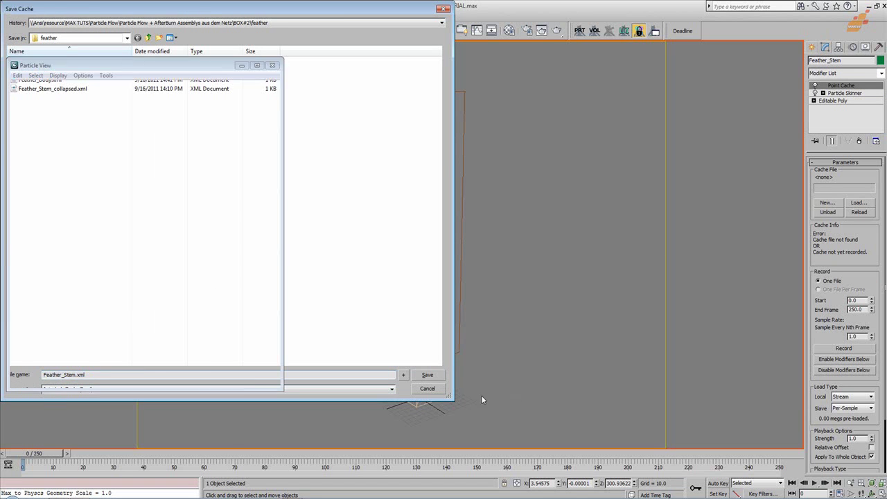
- Record the stem's motion over frames 0 to 250 into one cache file and disable the modifiers below Point Cache
scroll(831, 326, down, 3)
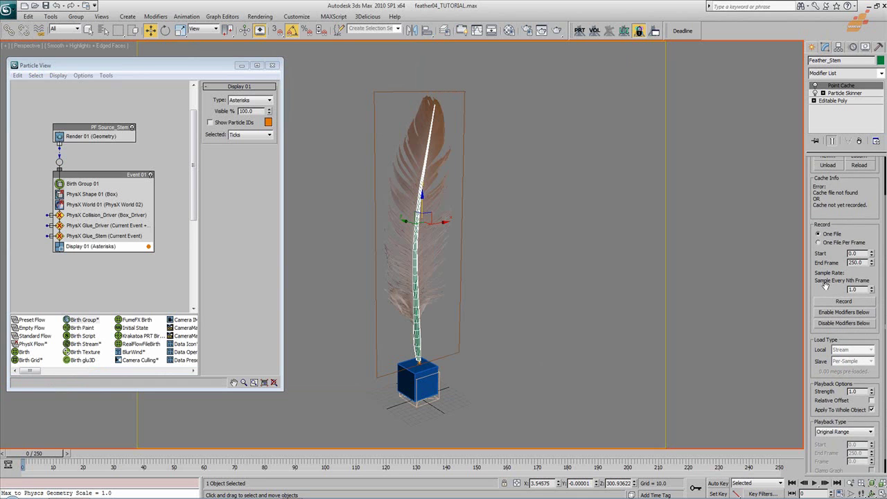
scroll(830, 290, up, 2)
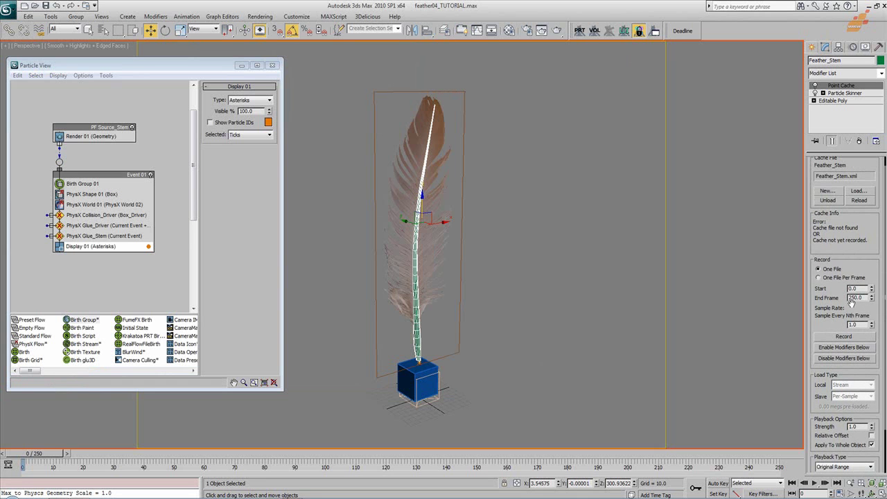
scroll(839, 324, up, 1)
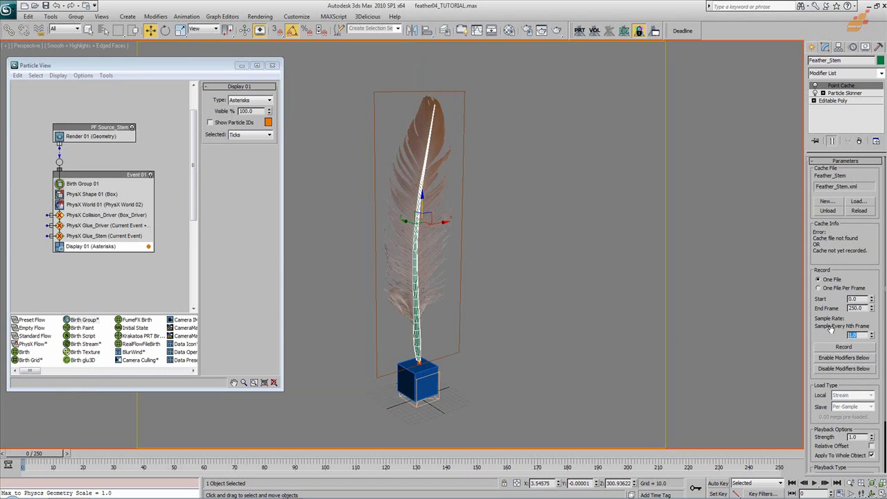
scroll(830, 330, down, 1)
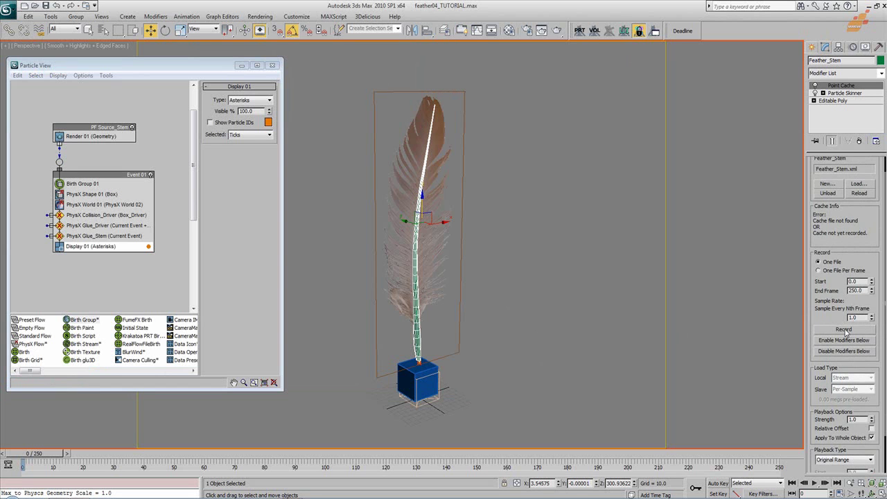
click(843, 330)
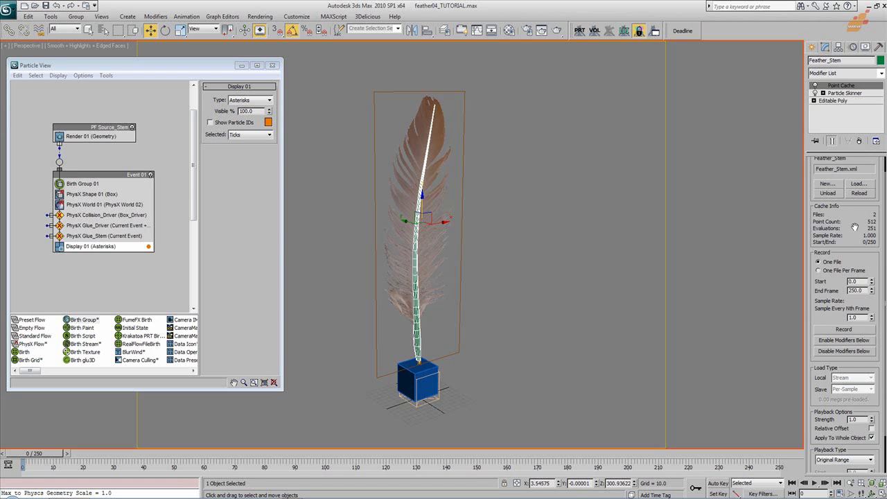
click(845, 371)
- Turn off PF Source_Stem, scrub the cached stem animation to frame 250 and back to 0, and deselect the stem
click(132, 128)
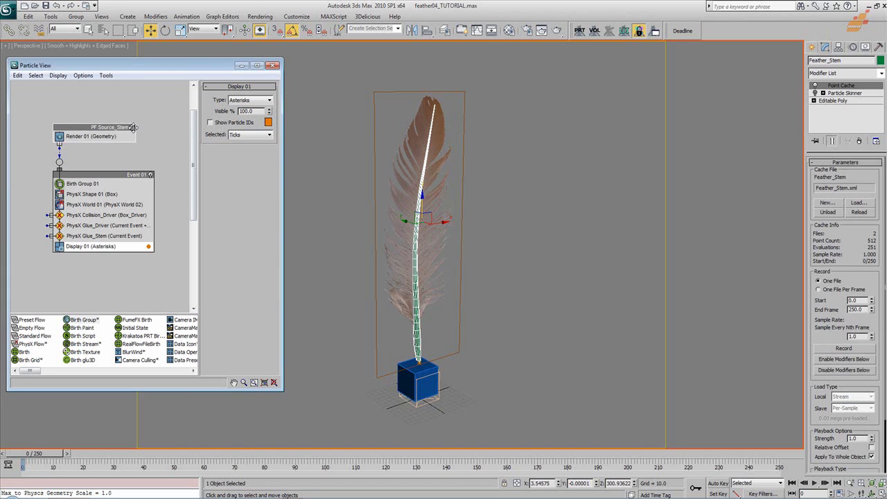
drag(50, 455, 769, 452)
key(w)
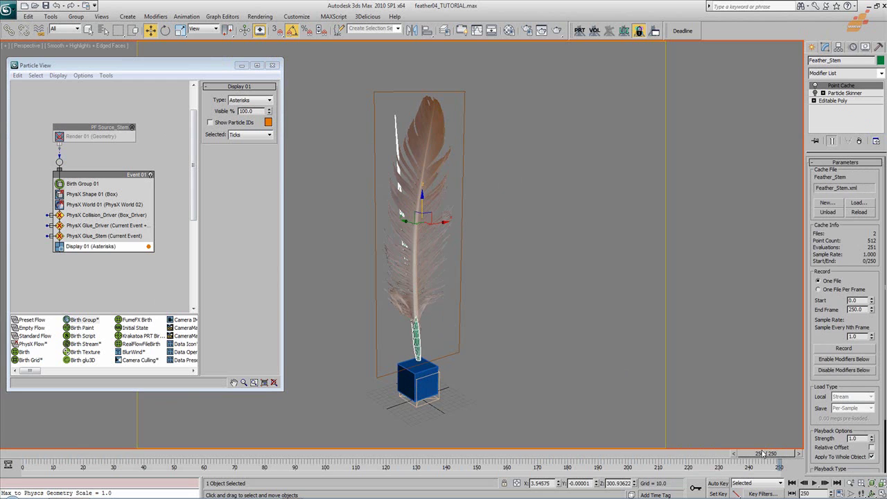
click(11, 454)
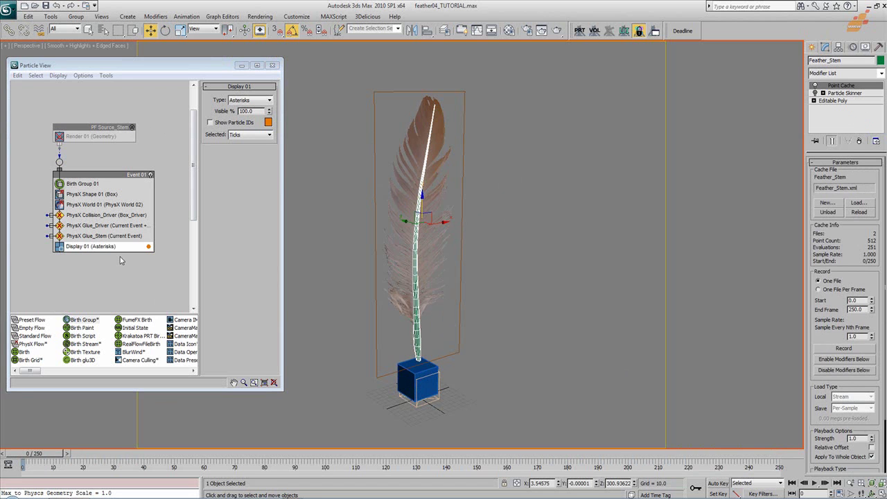
click(454, 317)
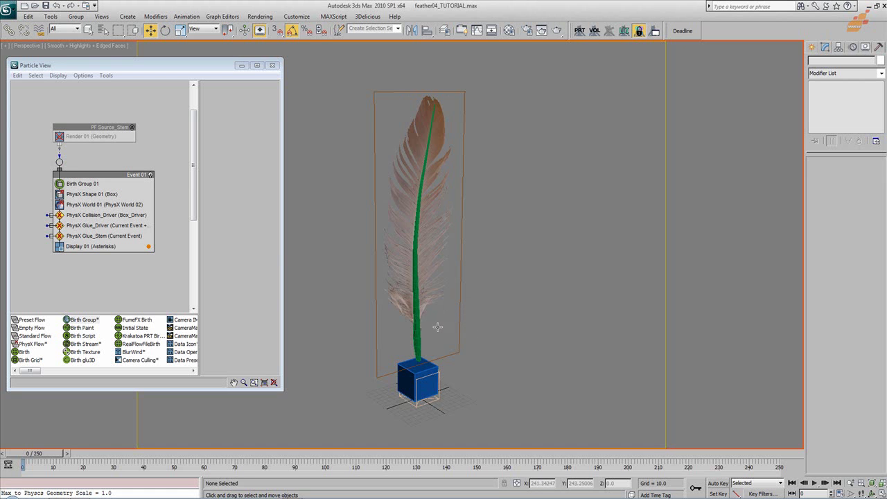
- Examine the feather's stem and barbs in the Front view, from the base up to the tip and back down
alt+middle_drag(452, 326, 480, 317)
key(f)
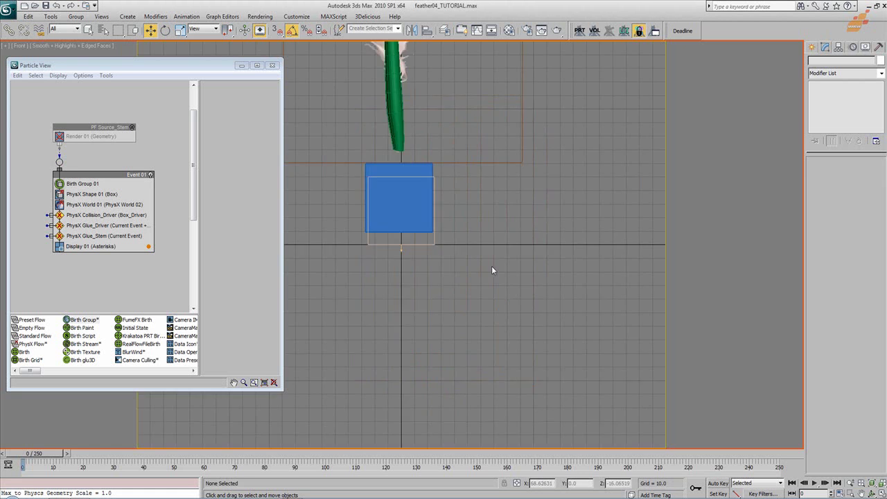
scroll(490, 273, up, 2)
middle_drag(514, 97, 534, 380)
middle_drag(542, 232, 536, 450)
scroll(537, 444, down, 2)
middle_drag(411, 208, 420, 284)
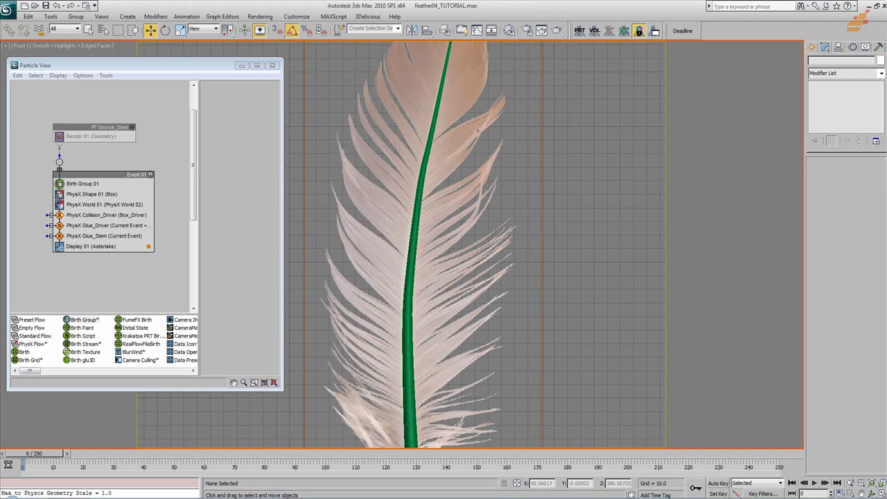
middle_drag(530, 151, 532, 278)
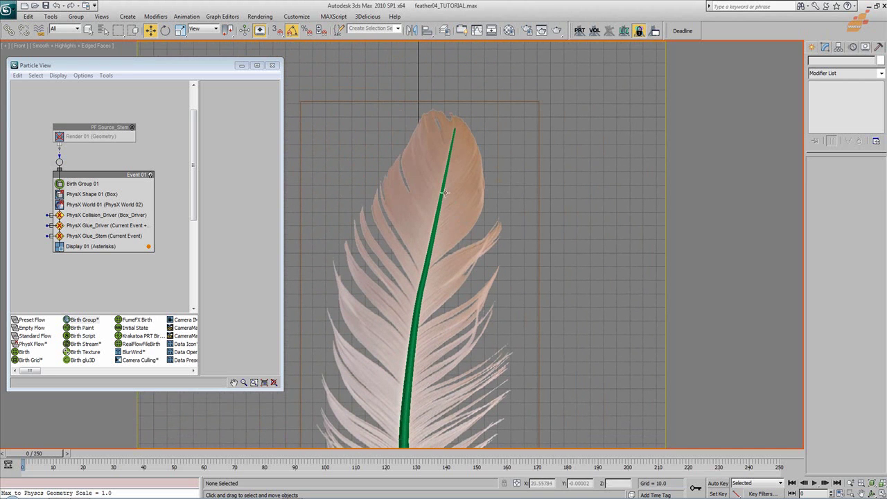
mouse_move(442, 298)
middle_down()
mouse_move(436, 327)
mouse_move(436, 297)
middle_up()
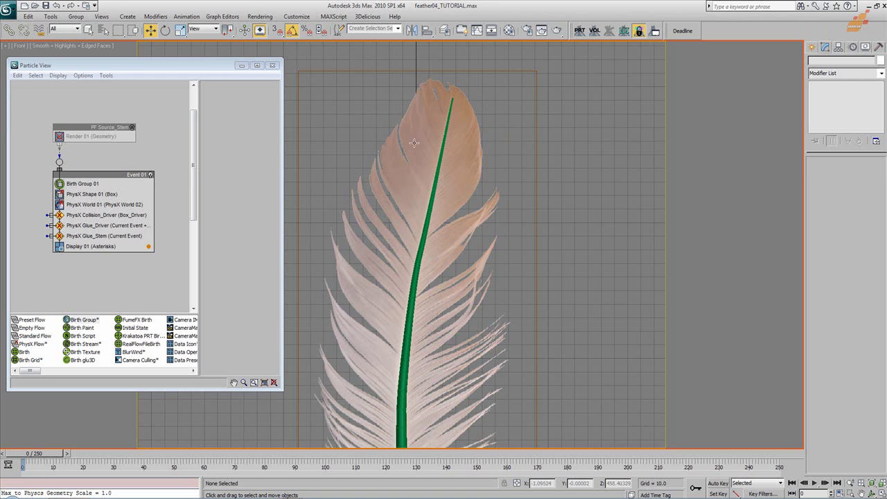
mouse_move(451, 338)
middle_down()
mouse_move(472, 234)
mouse_move(446, 342)
middle_up()
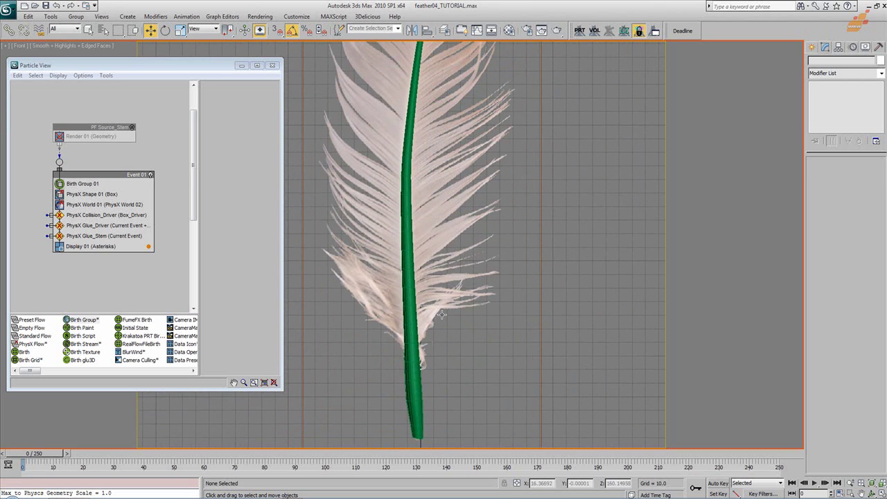
- Create a cylinder beside the feather's lower end and rotate it upright in the Front view
click(816, 47)
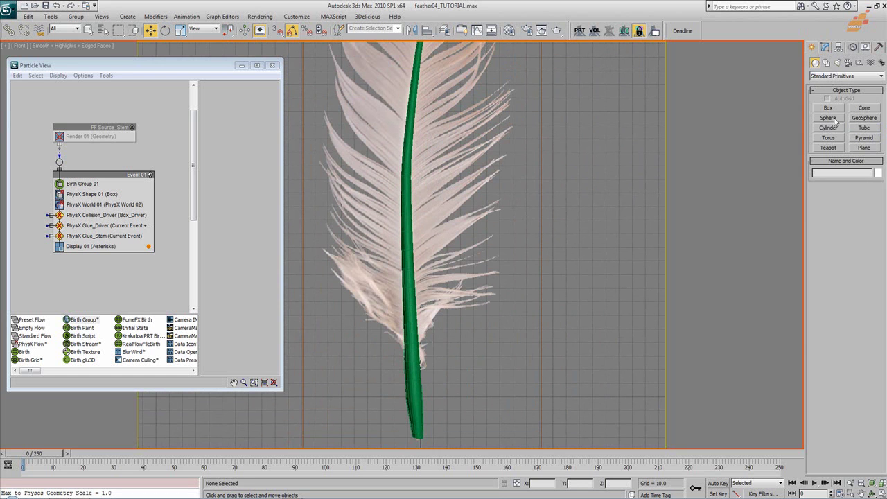
click(828, 127)
drag(480, 391, 483, 341)
key(e)
- Set the cylinder's radius to 2 and its height to 20
click(824, 46)
double_click(862, 175)
text(2)
key(Return)
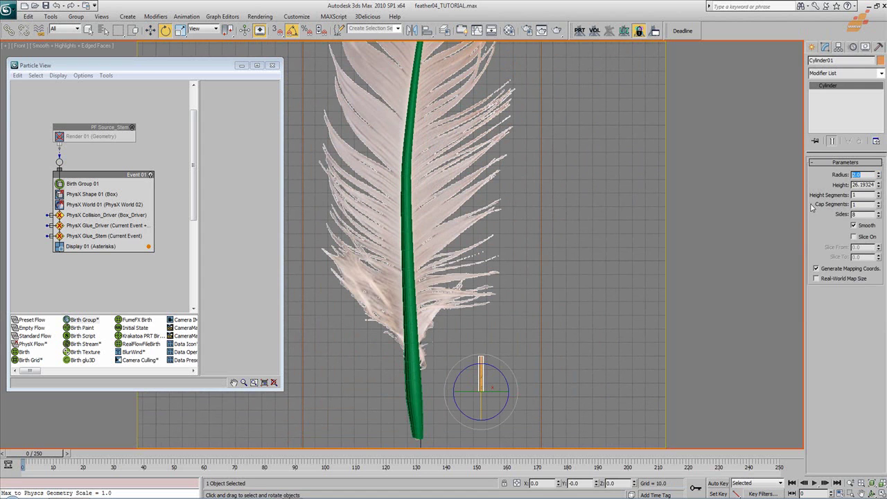
double_click(859, 184)
text(10)
key(Return)
- Hide the edged faces and place the cylinder against the stem beside the lowest barbs, tilted along them
click(521, 374)
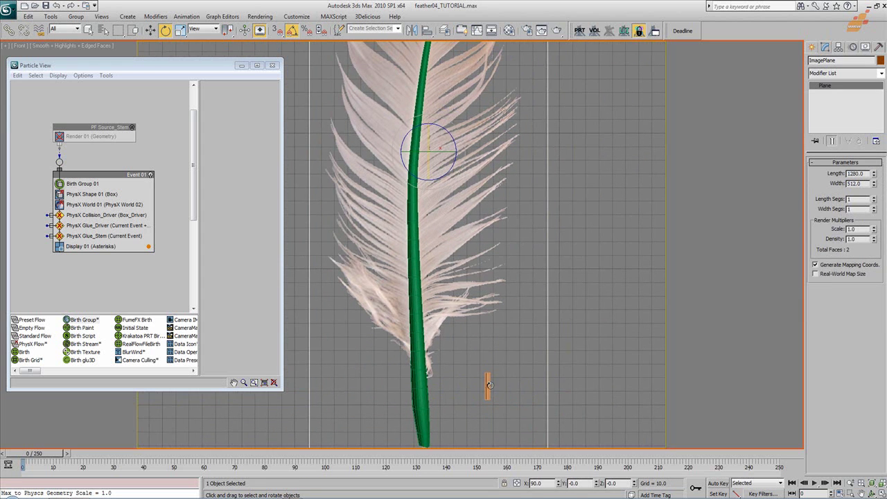
middle_drag(491, 383, 478, 332)
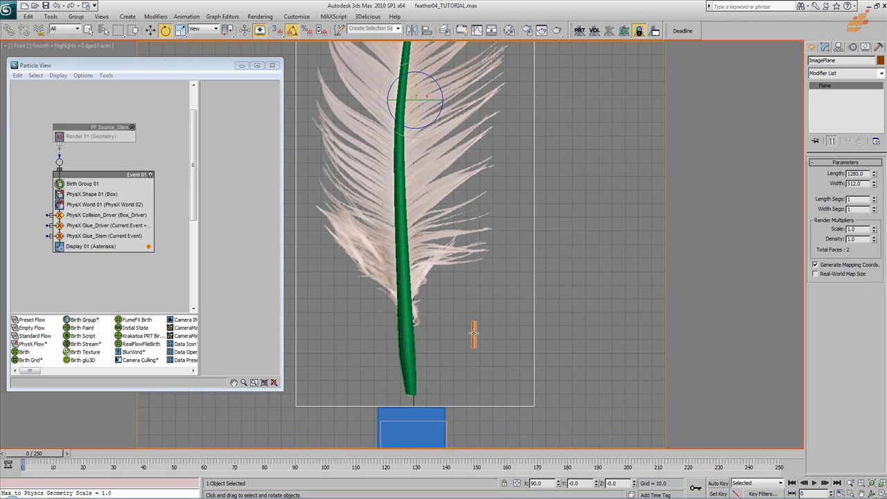
click(473, 334)
key(F4)
key(w)
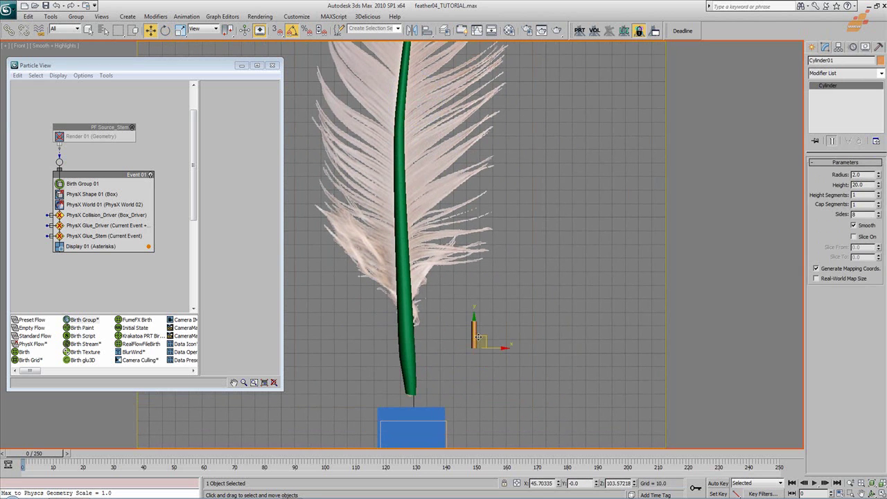
mouse_move(484, 335)
mouse_down()
mouse_move(444, 278)
mouse_move(429, 287)
mouse_move(424, 253)
mouse_up()
key(e)
- Copy the tilted cylinder just above itself beside the stem and rotate the copy to follow the next barb
key(w)
click(449, 295)
key(e)
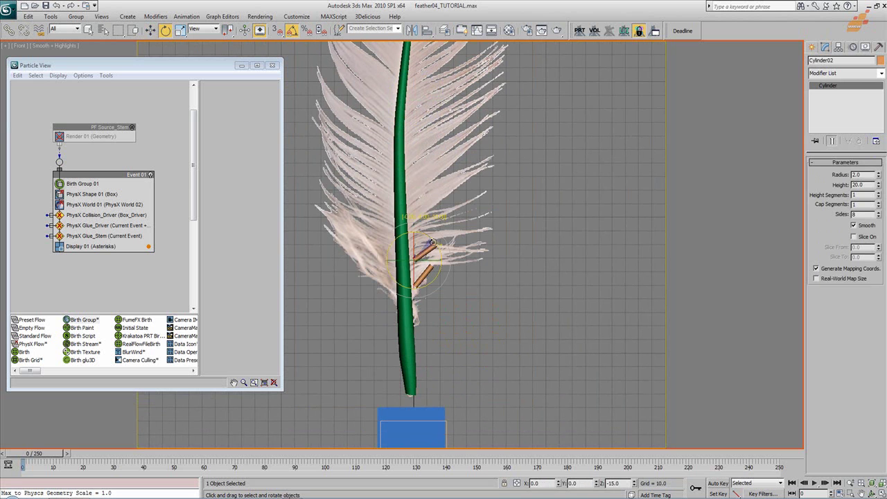
key(w)
drag(425, 248, 429, 243)
key(e)
key(w)
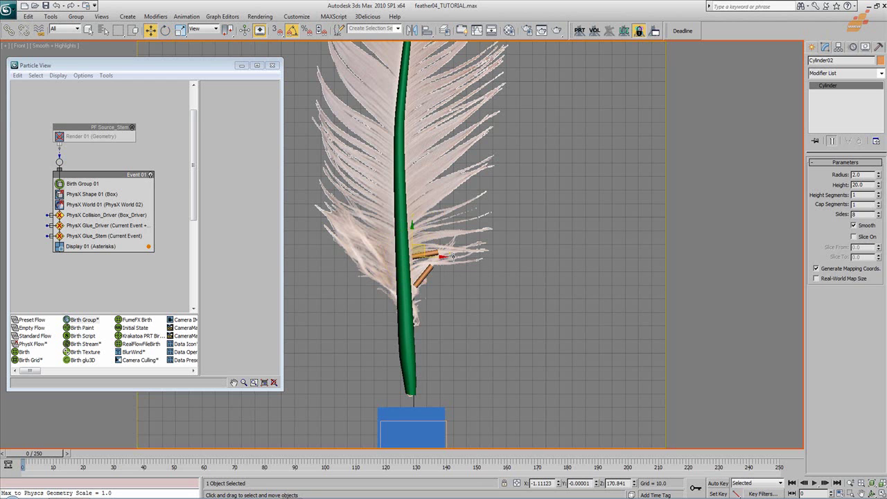
- Switch to Local coordinates, copy the second cylinder outward end to end and rotate the copy along the barb
right_click(443, 251)
click(427, 238)
shift+drag(440, 252, 447, 285)
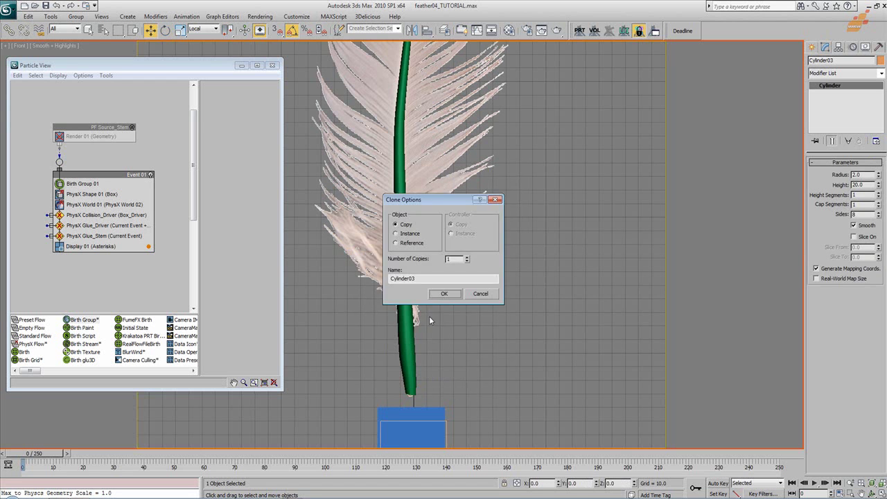
click(445, 294)
middle_drag(464, 265, 506, 295)
key(e)
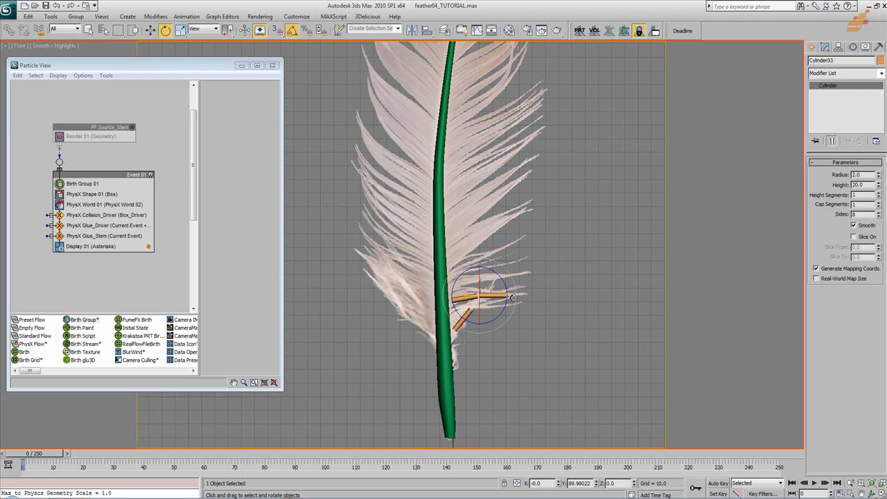
- Copy the two-cylinder barb row upward along the stem to form the next row
ctrl+click(462, 317)
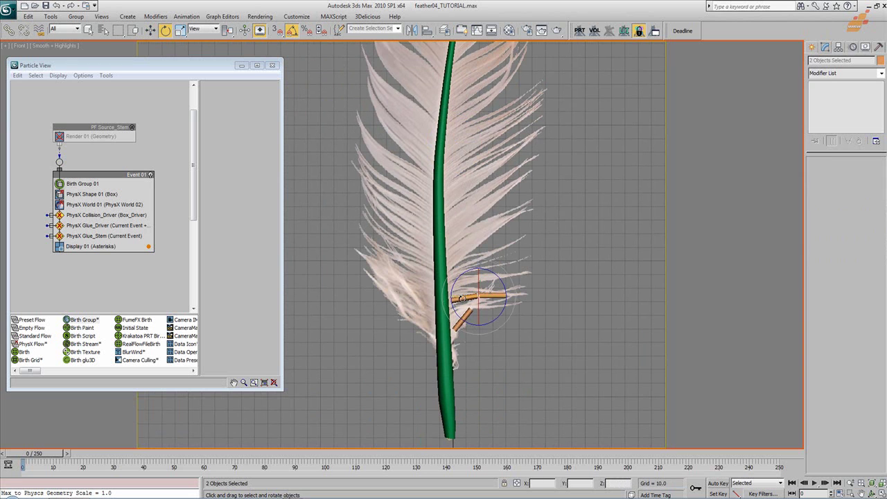
key(w)
shift+drag(493, 322, 492, 304)
key(Return)
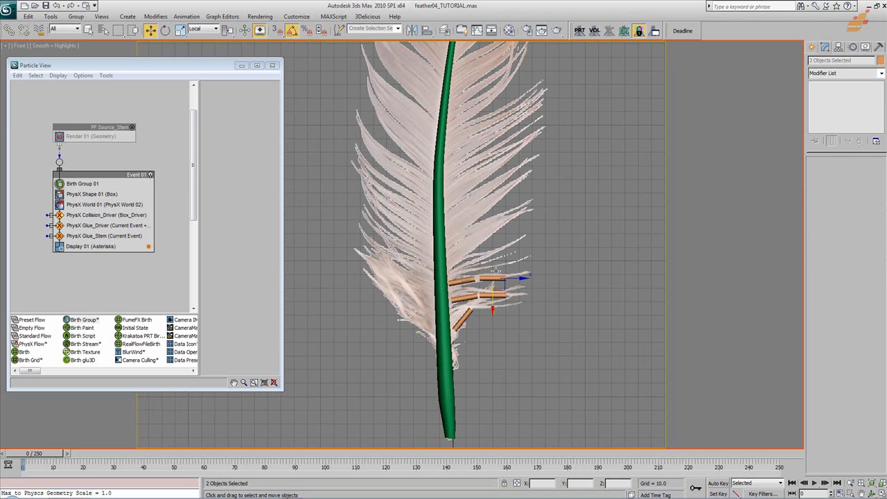
- Rotate the upper row's outer cylinder to follow the barb and copy it outward end to end as a third cylinder
click(500, 280)
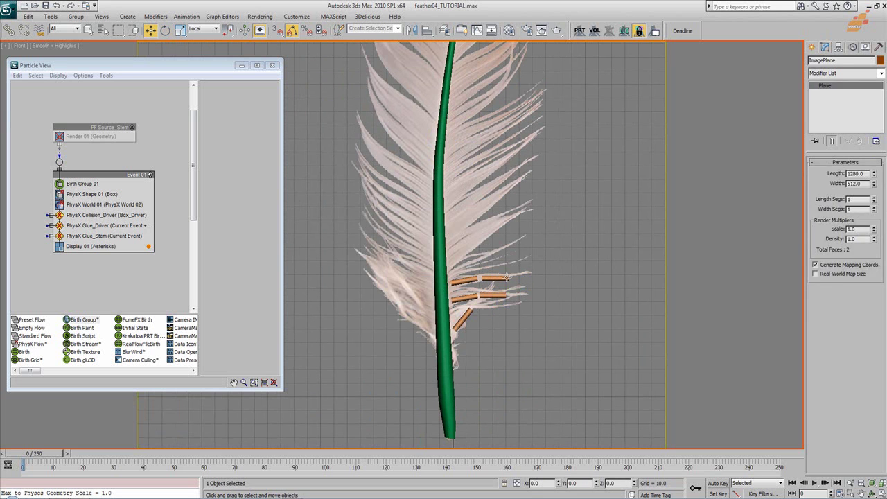
key(e)
key(w)
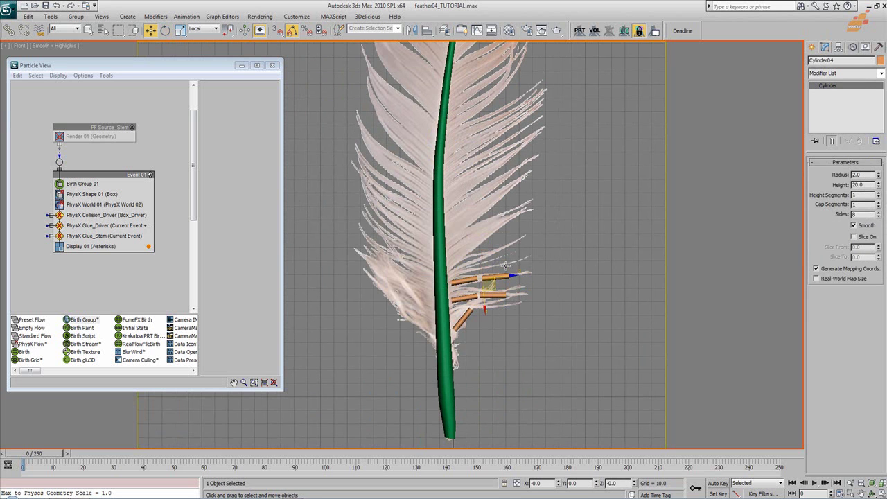
shift+drag(511, 278, 540, 274)
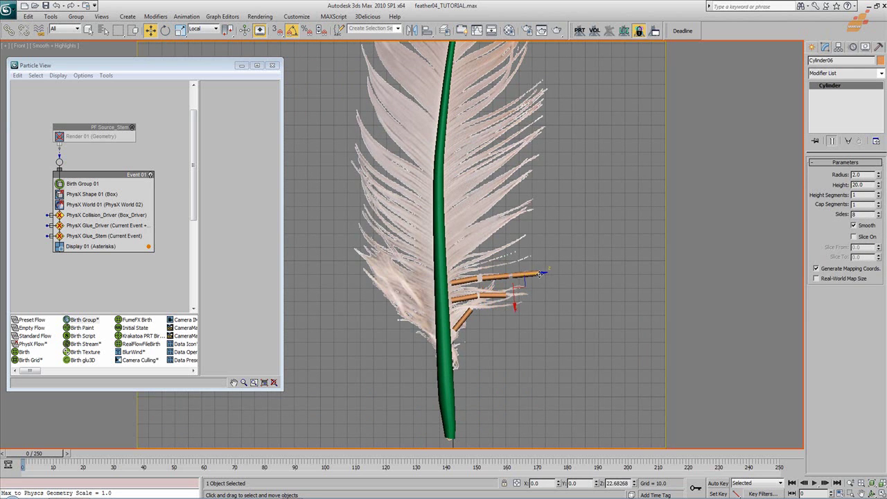
click(444, 293)
ctrl+click(470, 279)
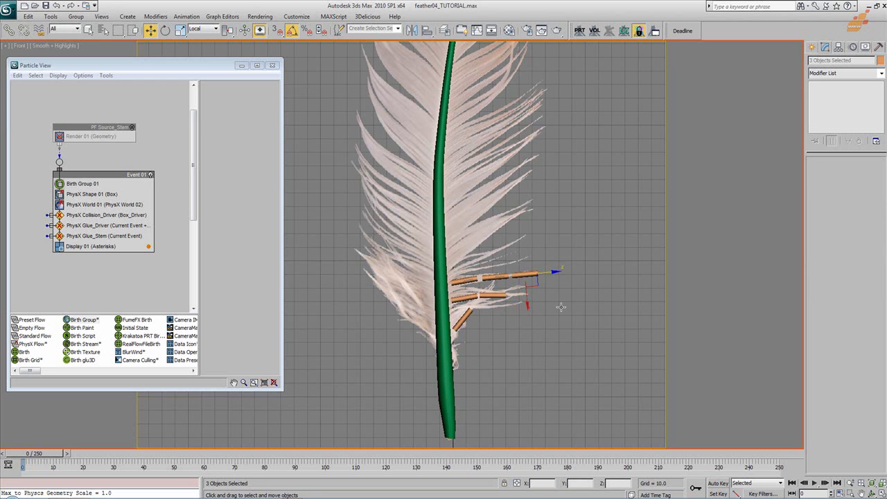
- Delete the hand-placed orange barb cylinders beside the stem, restoring the image plane removed by mistake
click(490, 279)
key(Delete)
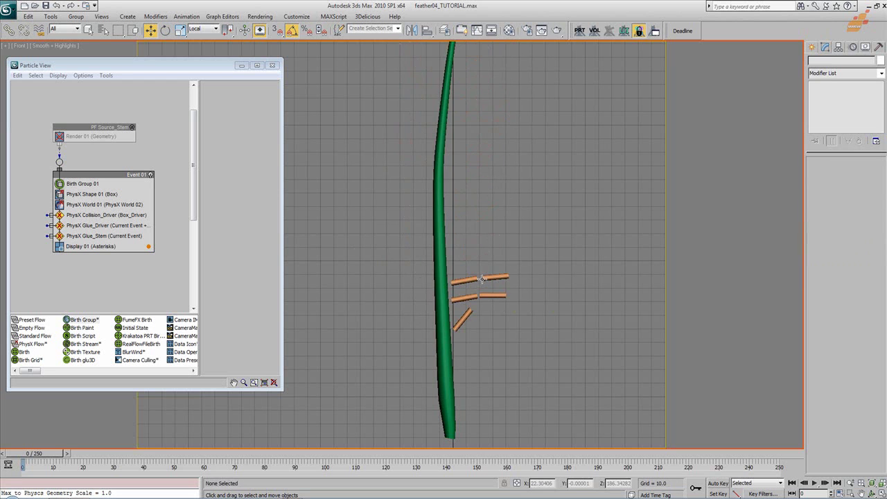
key(ctrl+z)
click(493, 277)
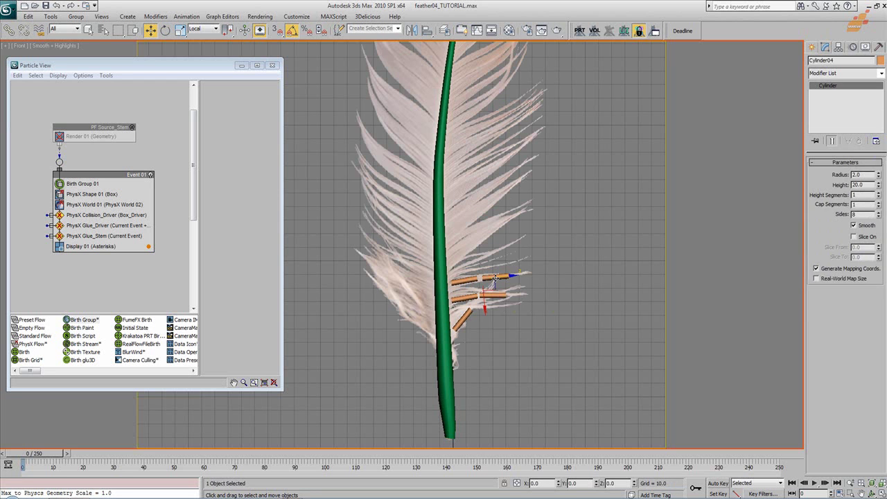
key(Delete)
click(471, 296)
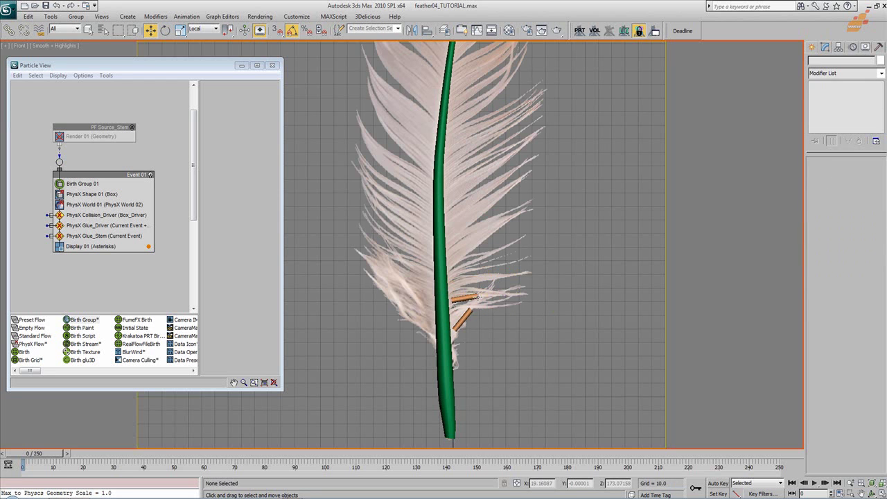
key(Delete)
- Unhide the red barb cylinders through the BodyDriver selection set and clear their selection
click(395, 28)
click(374, 37)
click(478, 294)
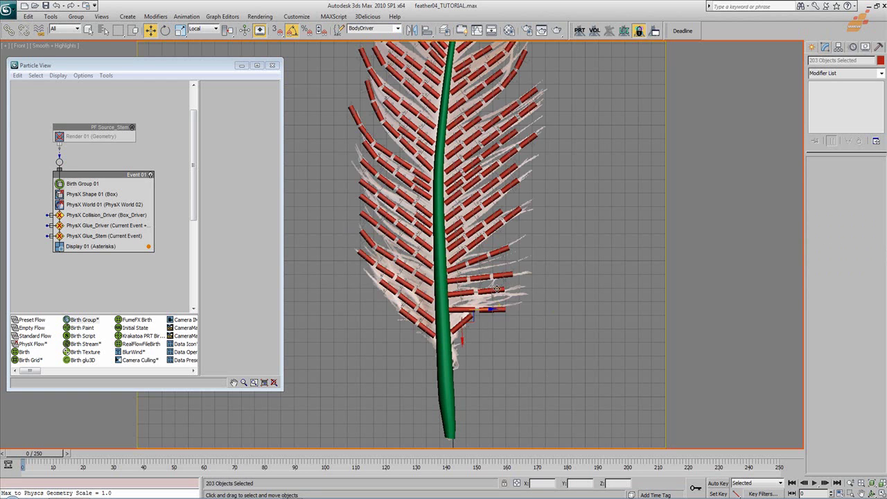
click(571, 339)
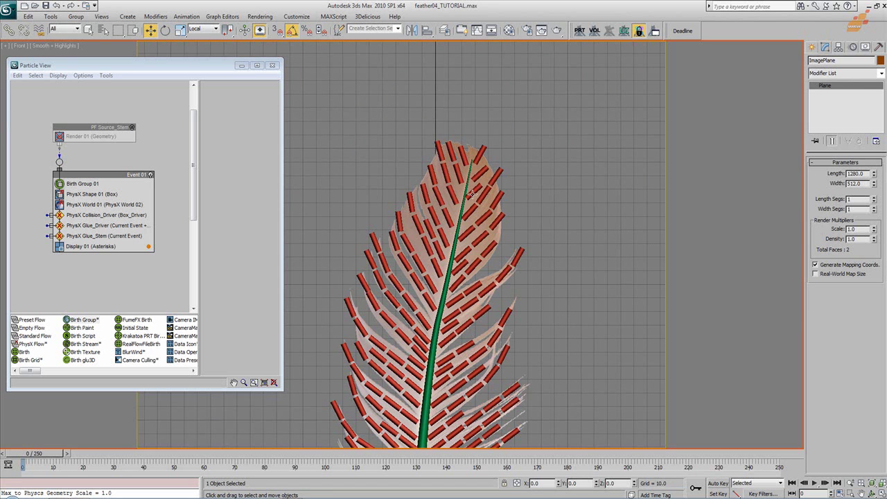
- Examine how the red driver cylinders follow the barbs on both sides of the stem, from the feather's base to its tip
mouse_move(437, 315)
middle_down()
mouse_move(431, 246)
mouse_move(452, 324)
middle_up()
middle_drag(445, 275, 484, 284)
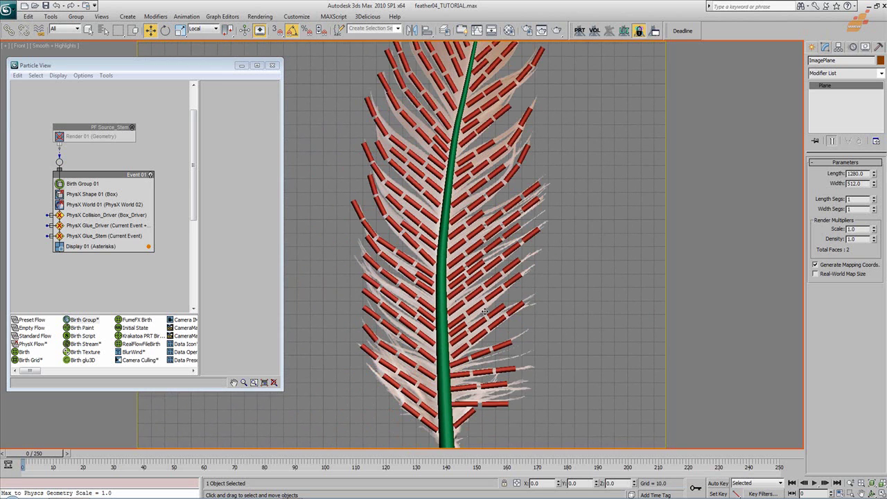
scroll(541, 304, down, 2)
scroll(533, 298, up, 2)
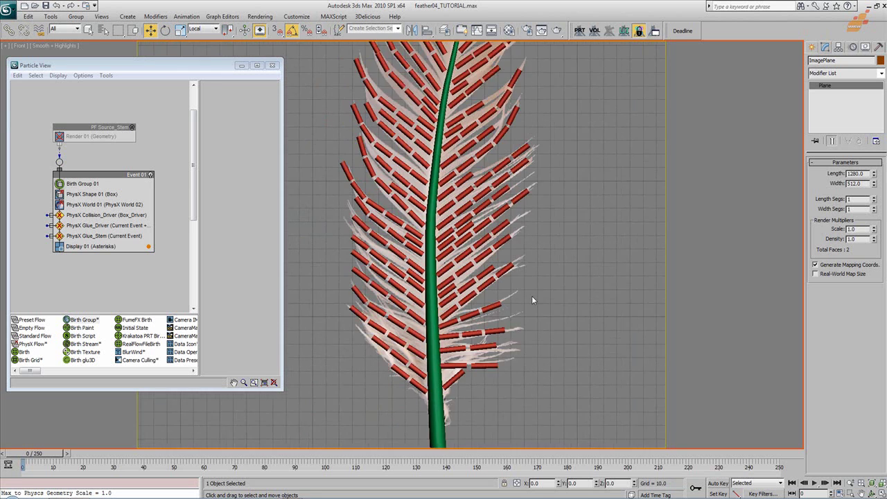
middle_drag(533, 299, 556, 290)
scroll(559, 368, up, 5)
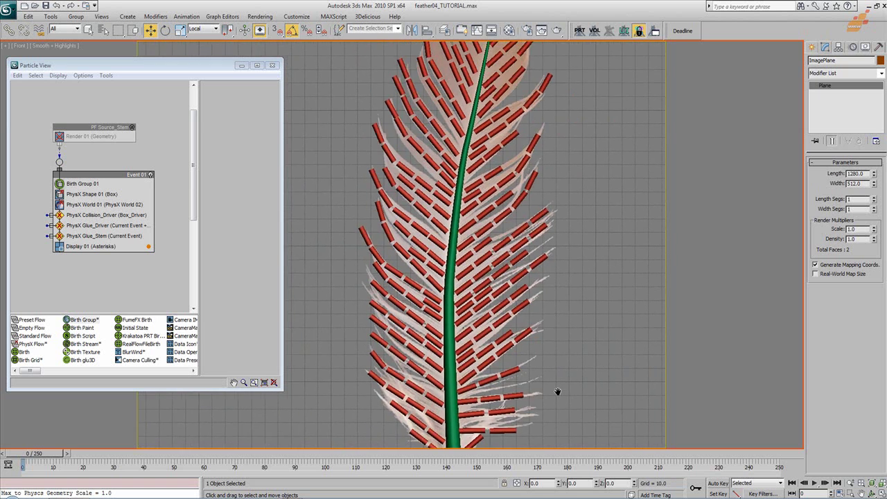
middle_drag(595, 222, 488, 292)
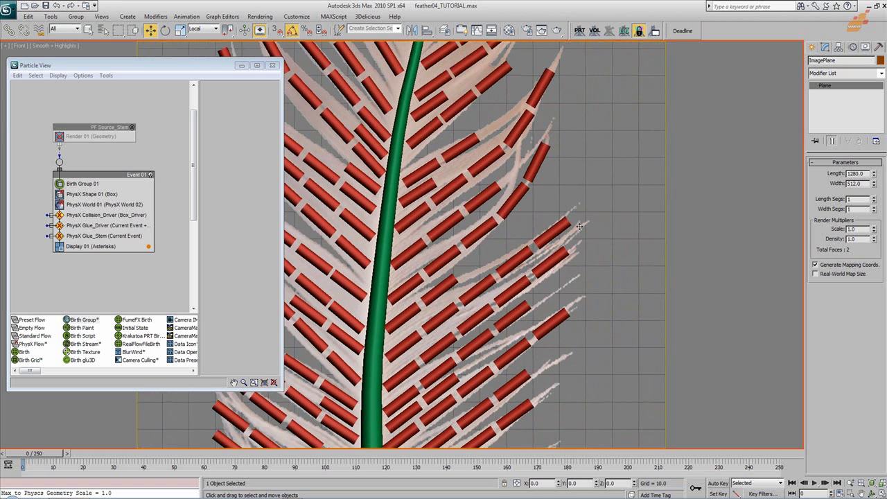
middle_drag(471, 106, 489, 288)
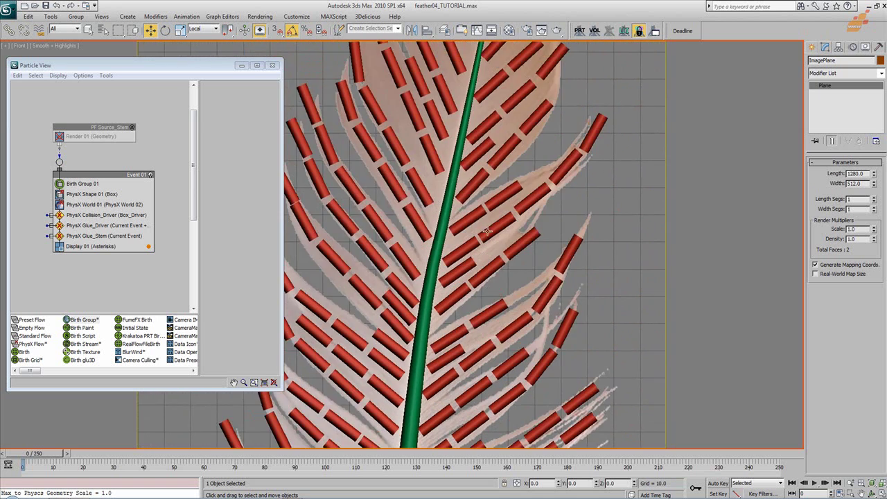
scroll(466, 175, down, 2)
scroll(479, 151, down, 4)
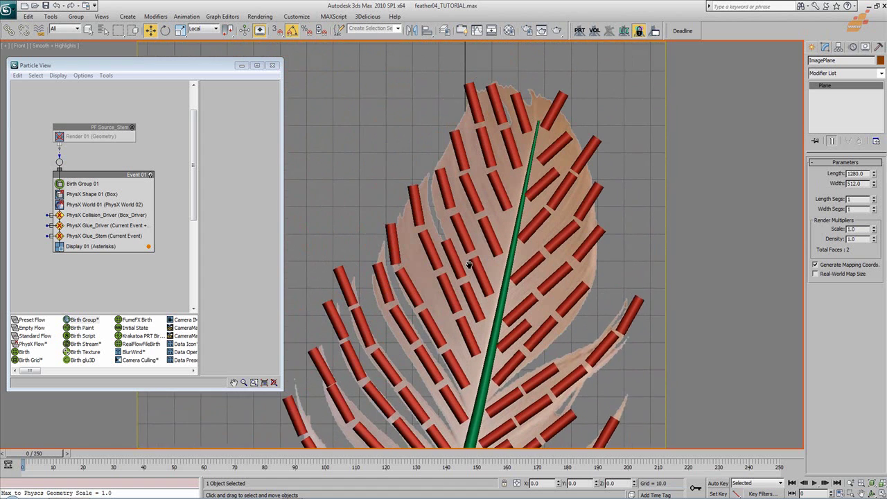
scroll(484, 266, down, 4)
middle_drag(488, 309, 531, 212)
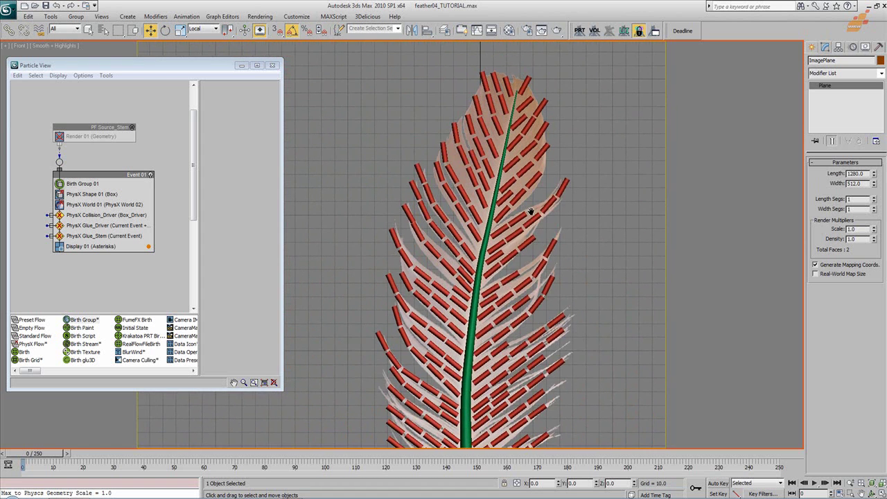
middle_drag(566, 253, 541, 200)
scroll(525, 260, down, 3)
middle_drag(523, 264, 522, 247)
- Widen the Particle View window and turn the PF Source_Stem flow back on
drag(280, 296, 359, 297)
middle_drag(517, 250, 548, 264)
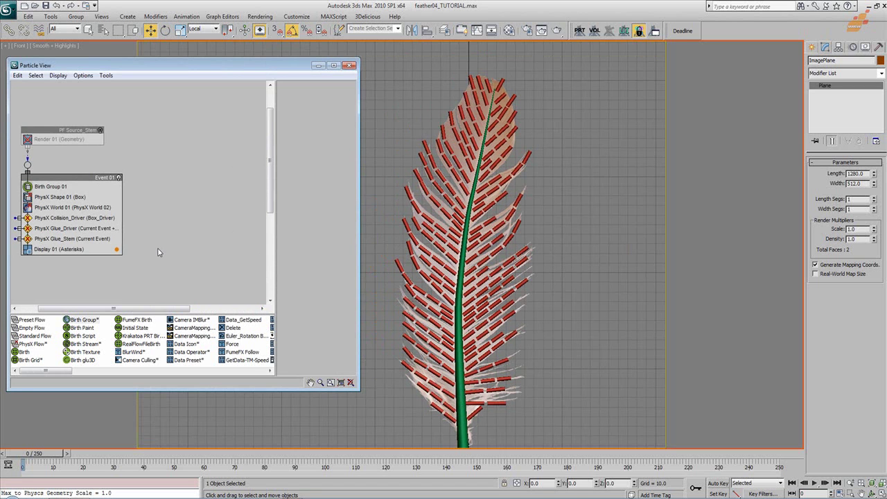
middle_drag(512, 307, 511, 300)
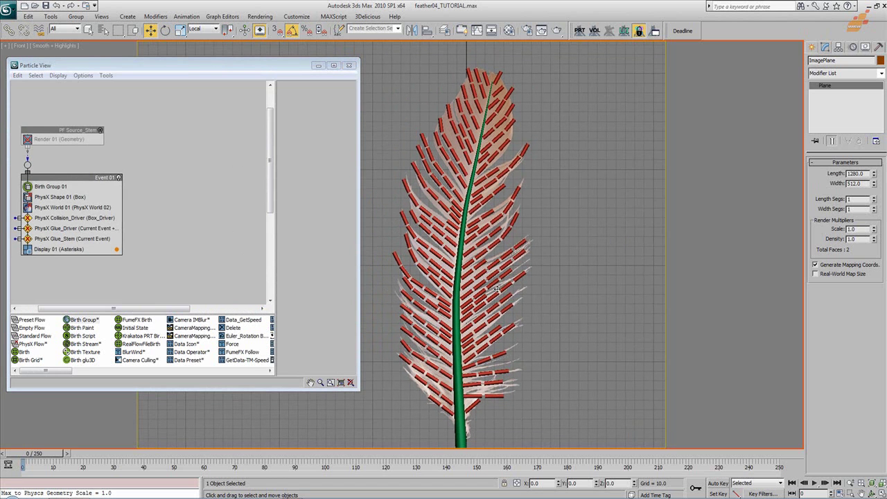
click(106, 136)
- Set the PhysX Shape 01 operator in Event 01 to display its collision shapes as Shaded
click(75, 197)
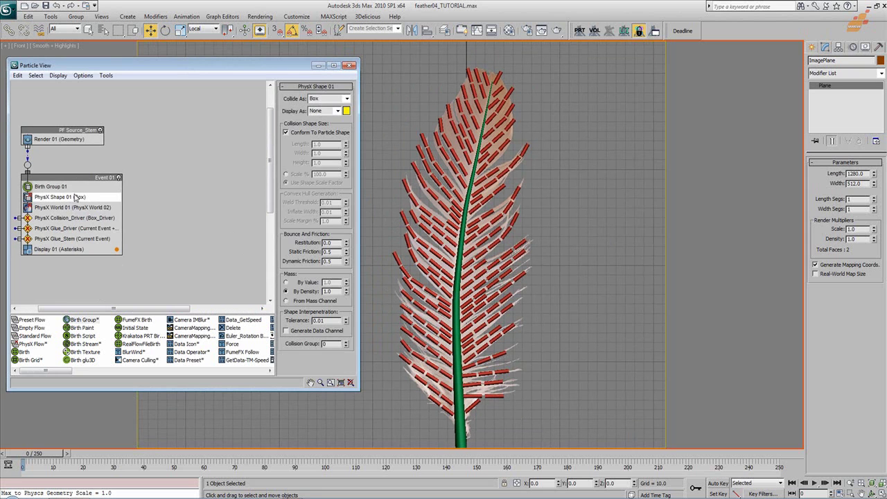
click(115, 249)
click(337, 102)
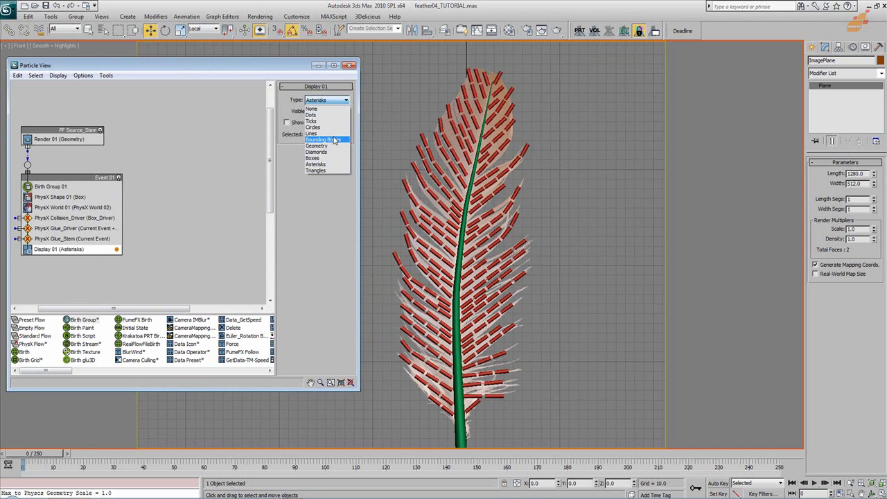
click(316, 164)
click(83, 197)
click(338, 110)
click(326, 129)
- Scrub through the stem simulation to watch the shaded collision boxes move, and return to frame 0
drag(55, 455, 312, 456)
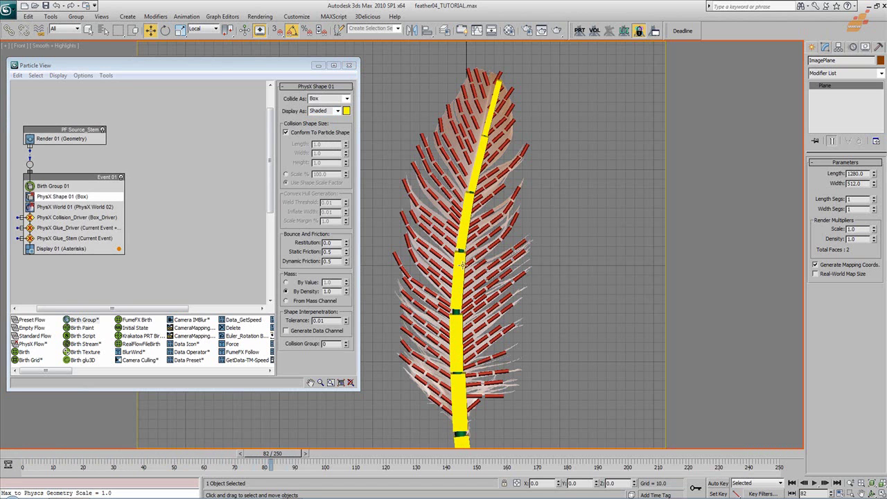
drag(284, 455, 573, 463)
click(23, 461)
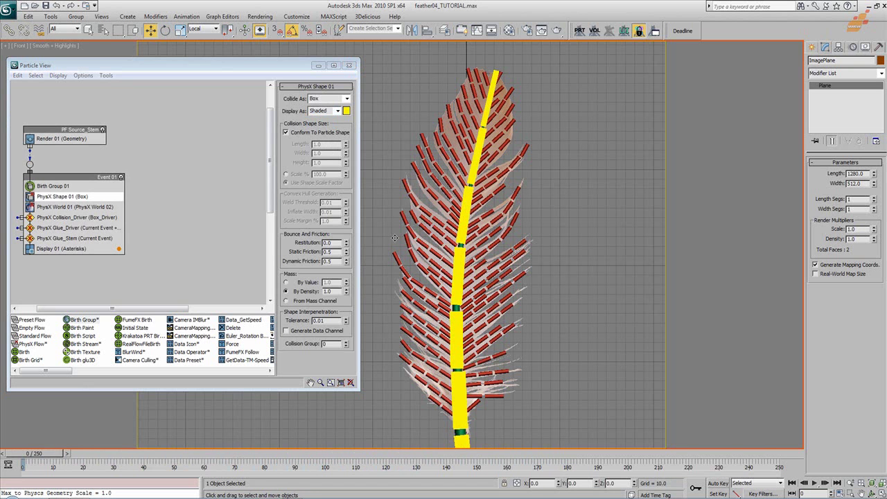
click(345, 99)
click(347, 99)
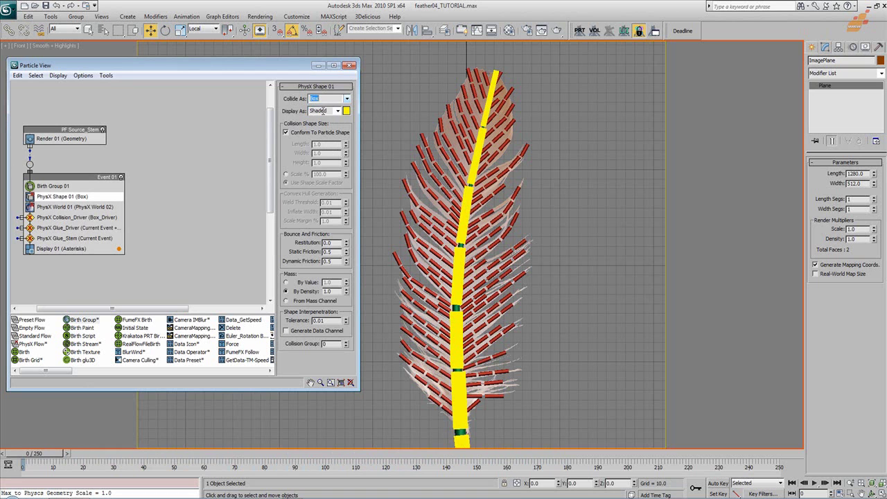
click(347, 99)
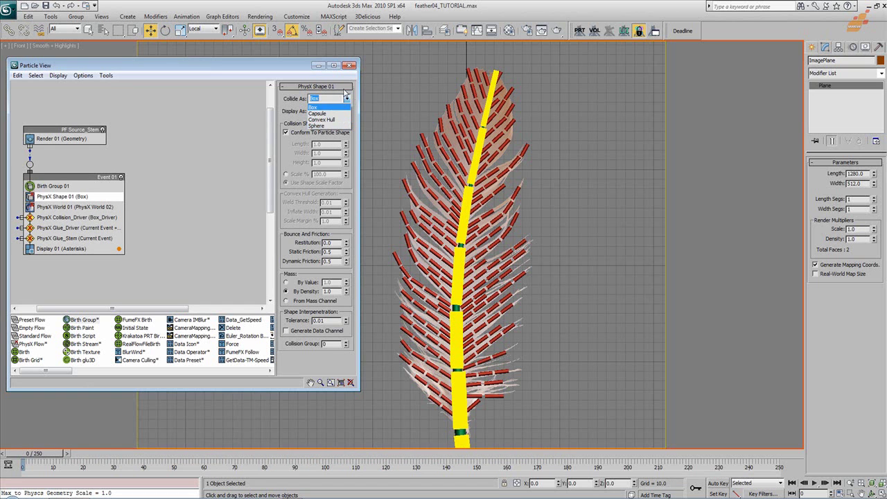
click(302, 86)
click(346, 101)
click(354, 89)
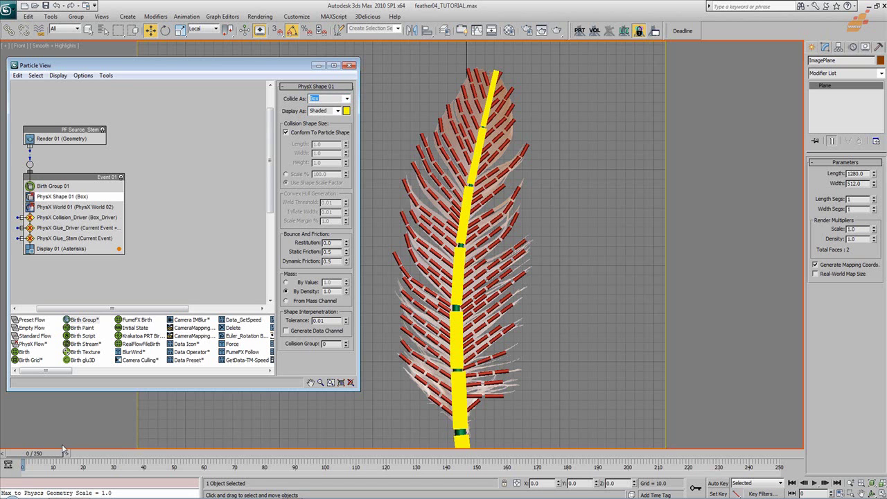
- Scrub the stem simulation to about frame 171 and back to frame 0, and turn the PF Source_Stem flow off
drag(66, 450, 548, 443)
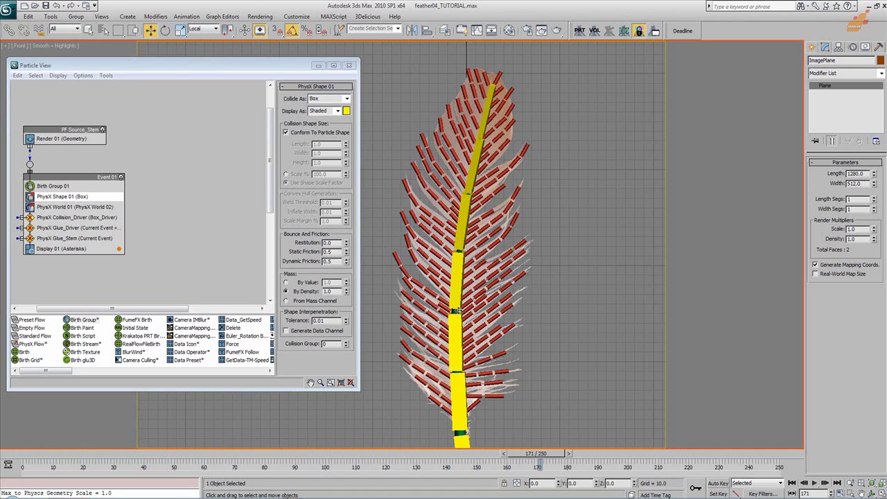
click(49, 451)
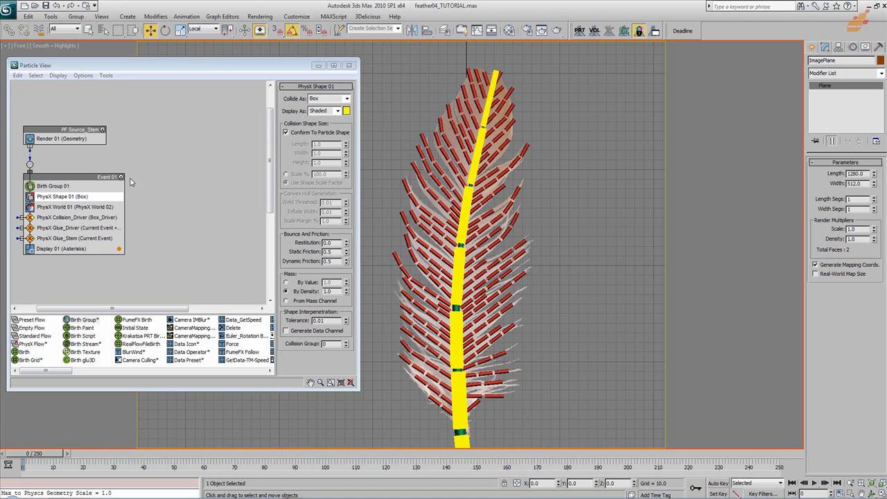
click(102, 130)
click(102, 130)
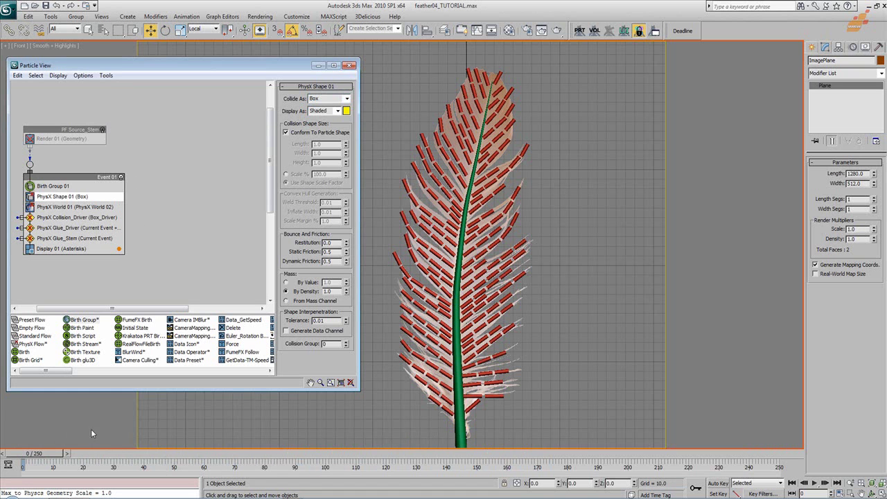
drag(52, 455, 1, 424)
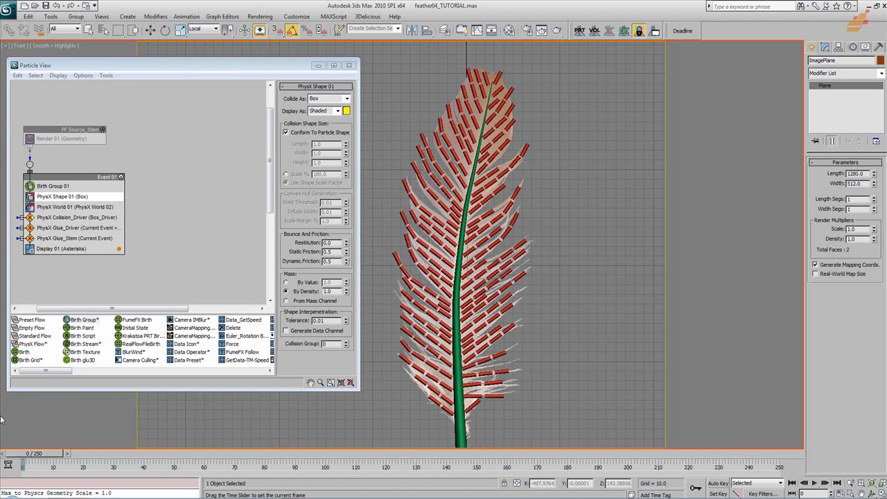
- Add a Birth Group operator as a separate new event beside Event 01 and show its parameters
click(188, 226)
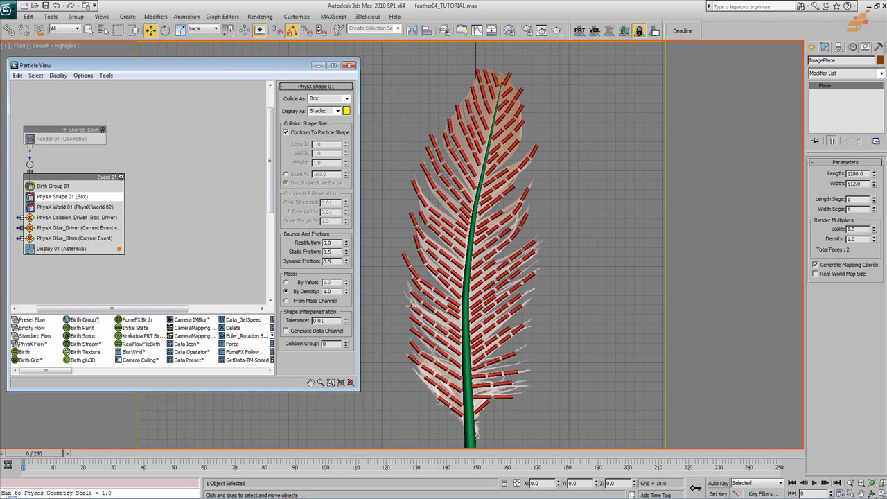
middle_drag(227, 241, 240, 252)
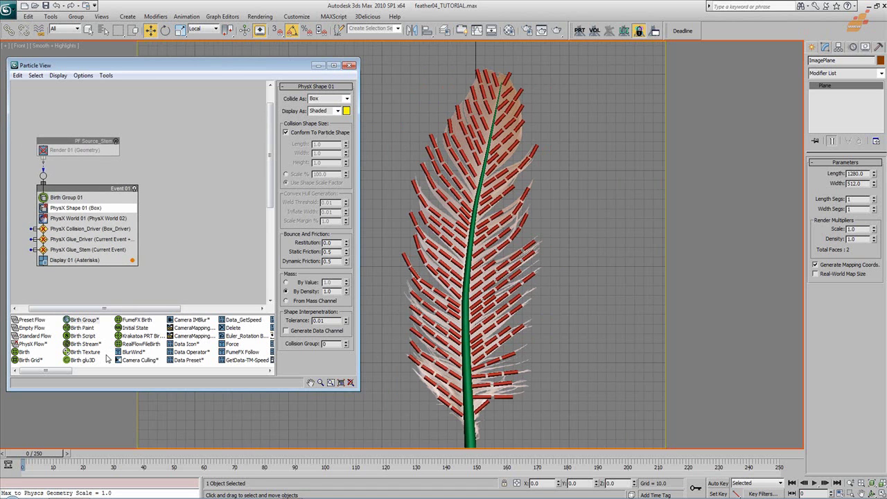
click(113, 188)
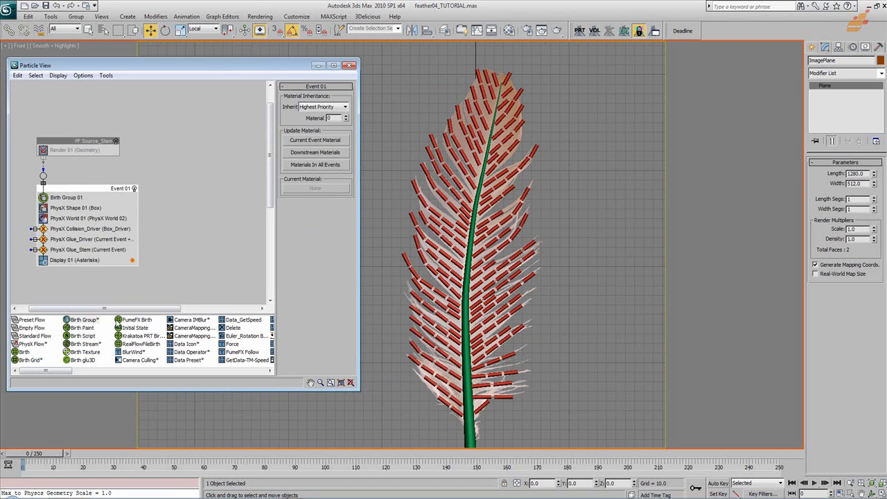
drag(82, 321, 196, 203)
click(196, 202)
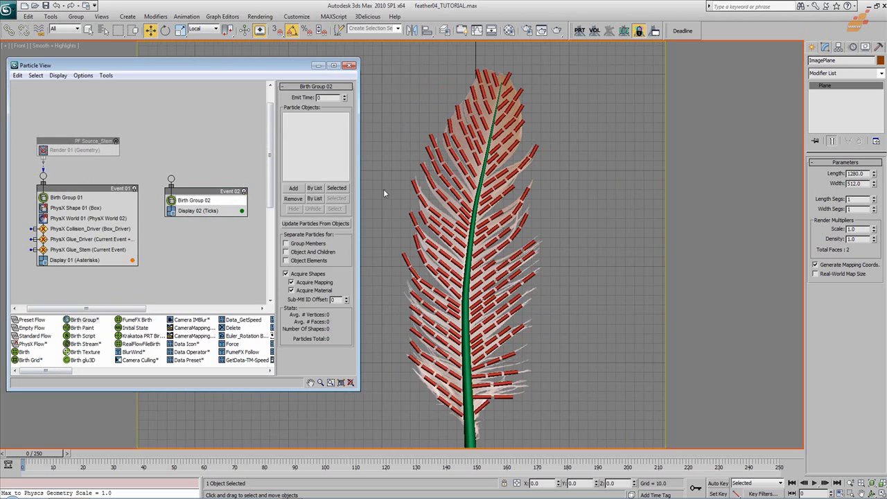
- Load Feather_Body_Driver_00 through Feather_Body_Driver_212 as Birth Group 02's particle objects and update the particles from them
click(314, 188)
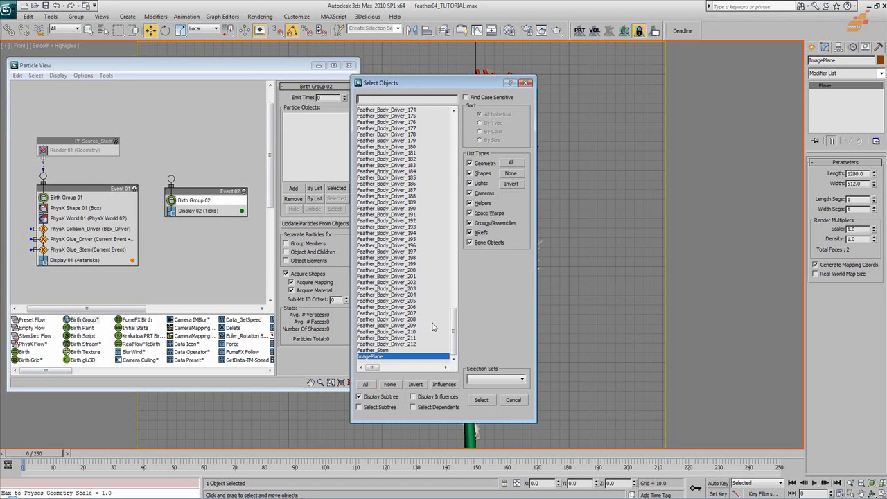
drag(453, 324, 461, 141)
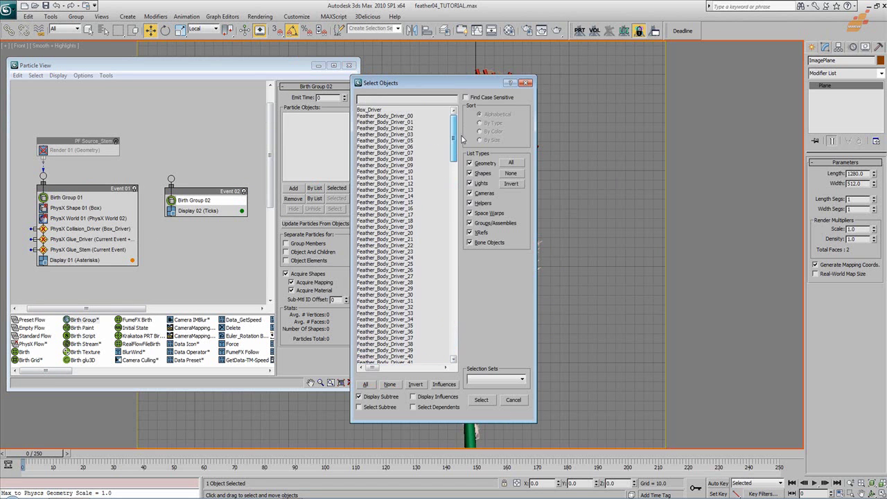
shift+click(417, 116)
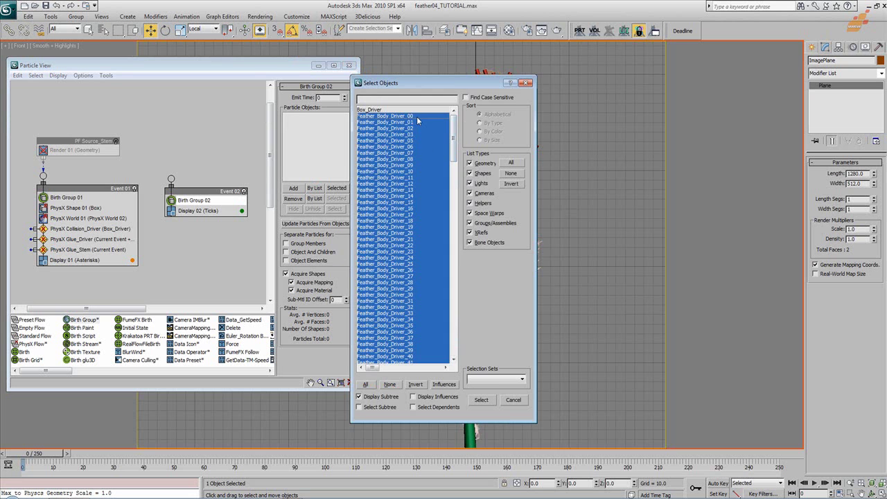
click(481, 400)
click(316, 223)
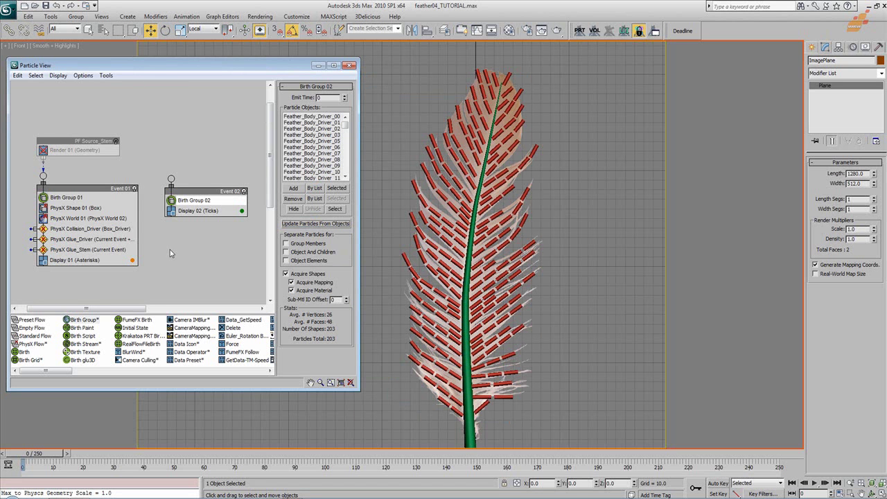
- Add a PhysX Shape operator between Birth Group 02 and Display 02, colliding as Convex Hull
middle_drag(166, 247, 170, 244)
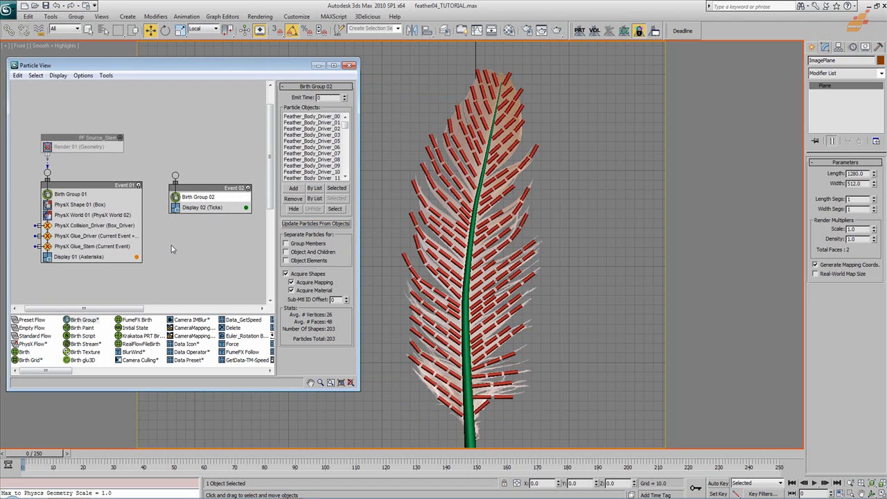
middle_drag(171, 245, 171, 244)
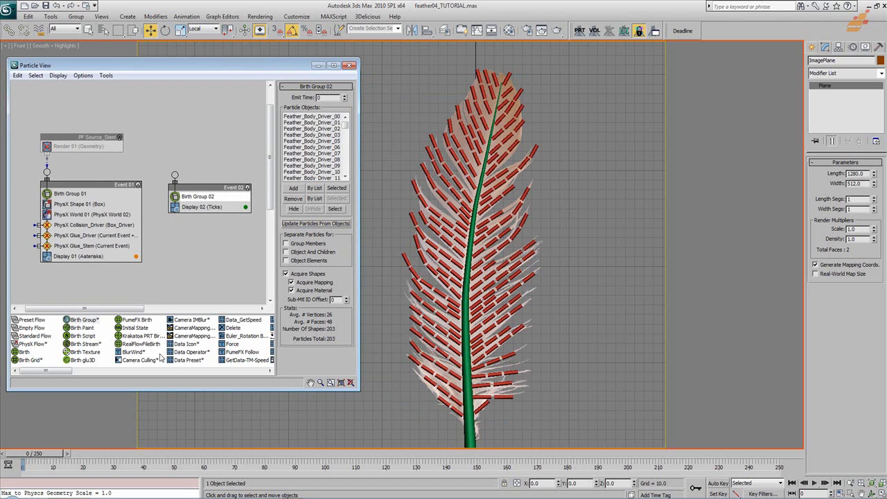
right_click(200, 206)
mouse_move(237, 220)
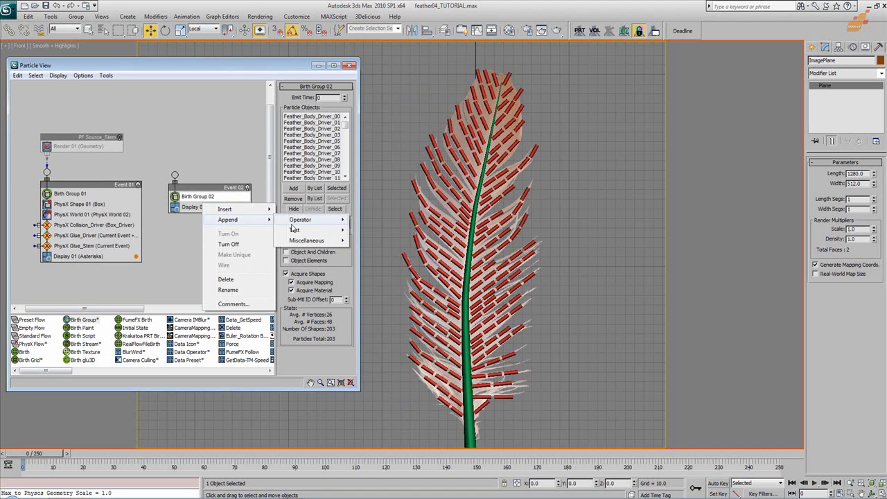
mouse_move(300, 221)
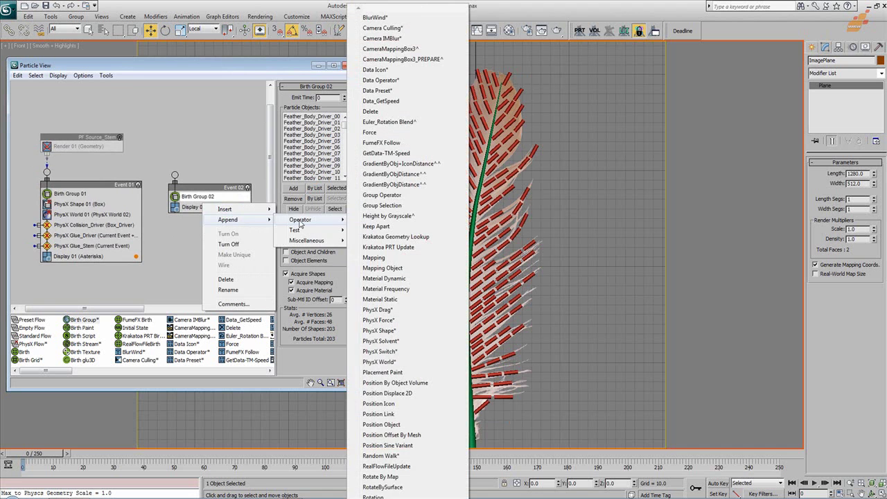
click(394, 332)
mouse_move(226, 218)
mouse_down()
mouse_move(259, 205)
mouse_move(241, 209)
mouse_up()
click(347, 98)
click(326, 128)
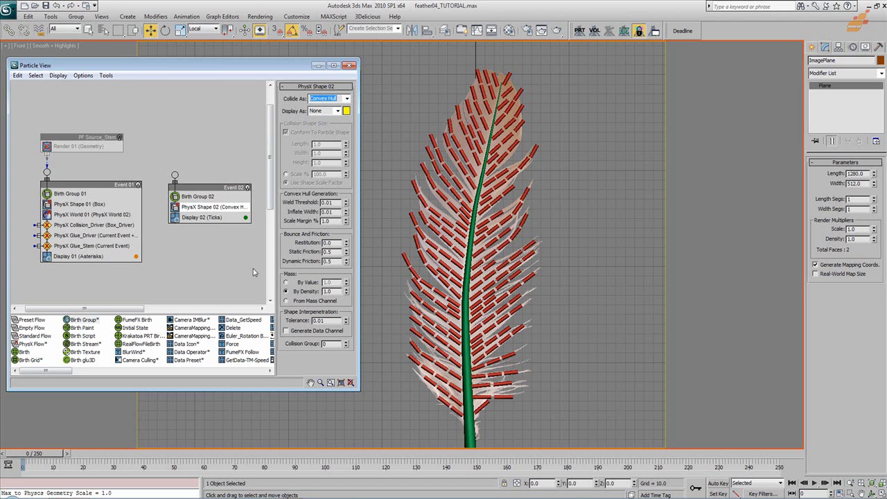
- Clone PhysX World 01 from Event 01 into Event 02 as an instance below the PhysX Shape operator
click(95, 215)
shift+drag(95, 218, 250, 210)
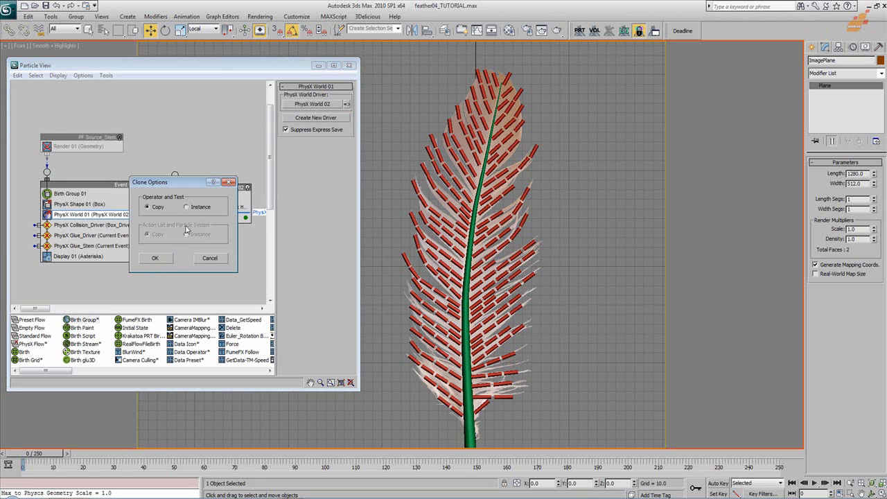
click(162, 259)
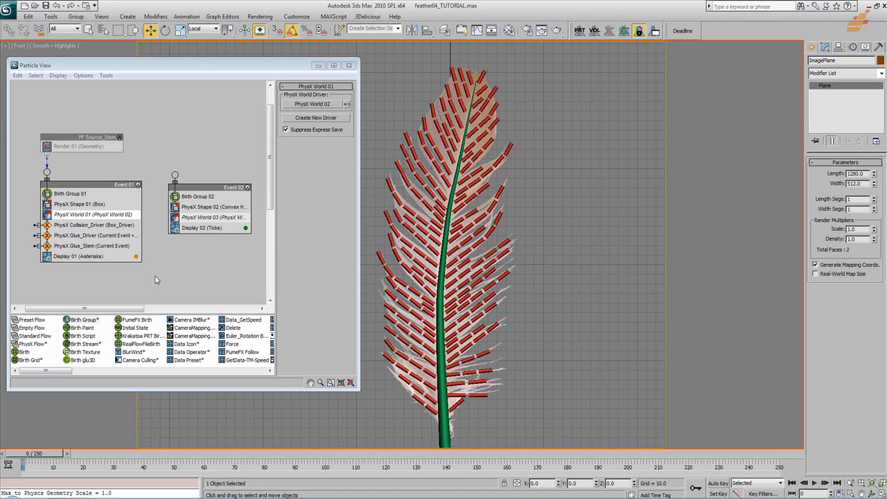
- Add a PhysX Glue test to Event 02 below the PhysX World operator and set its binding type to Rigid
right_click(220, 224)
mouse_move(262, 237)
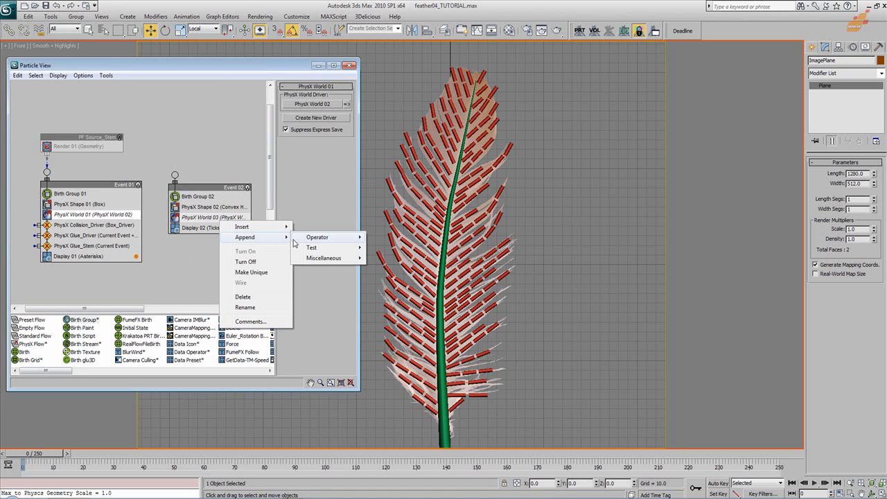
mouse_move(313, 253)
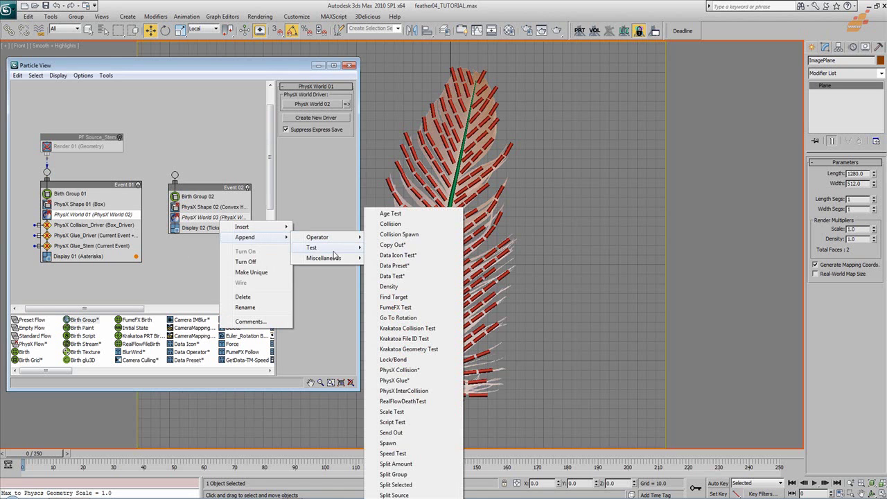
click(394, 381)
click(226, 228)
click(345, 104)
click(338, 121)
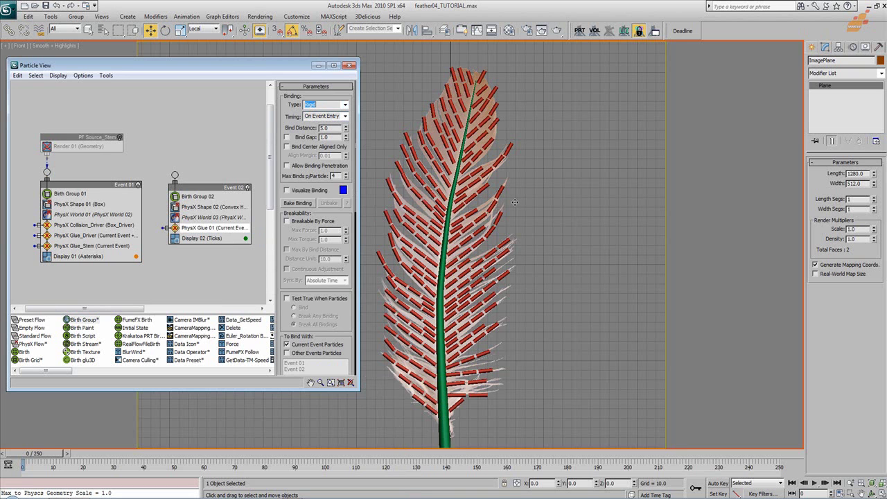
- Enable Visualize Binding for the Event 02 glue and set its colour to yellow, RGB 255, 255, 0
click(316, 191)
click(343, 192)
click(82, 292)
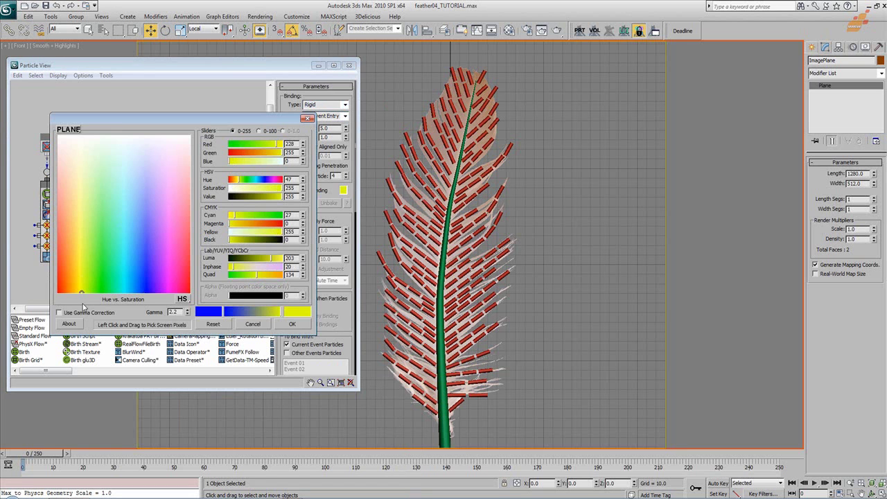
drag(283, 144, 298, 152)
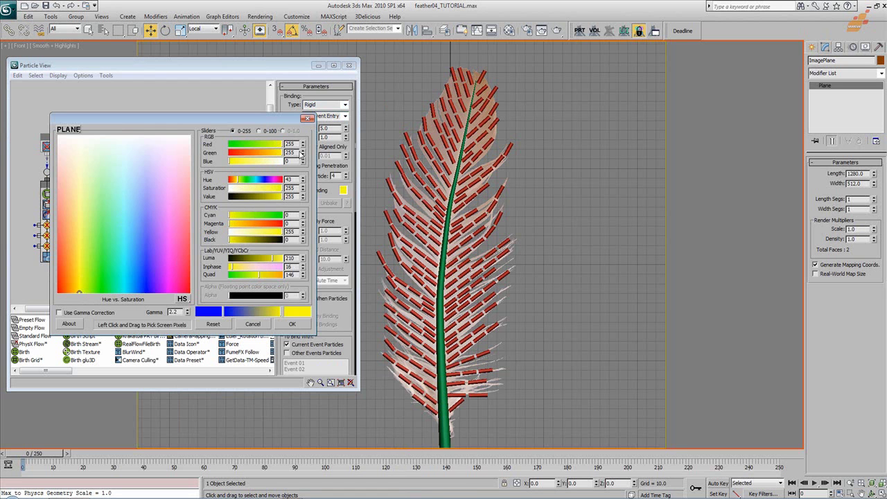
click(294, 324)
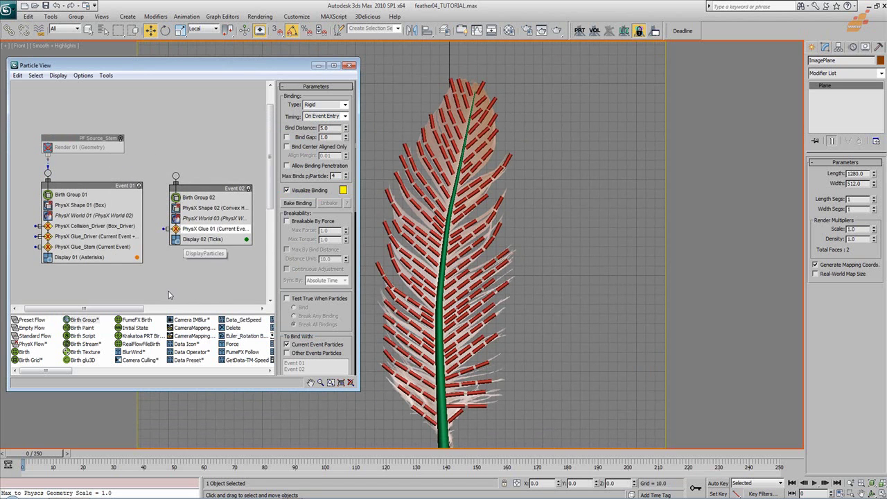
- Add an empty flow above Event 02 with upper limit 10000000 and render integration step Frame, and wire it to the event
drag(39, 329, 208, 130)
double_click(324, 179)
text(10000000)
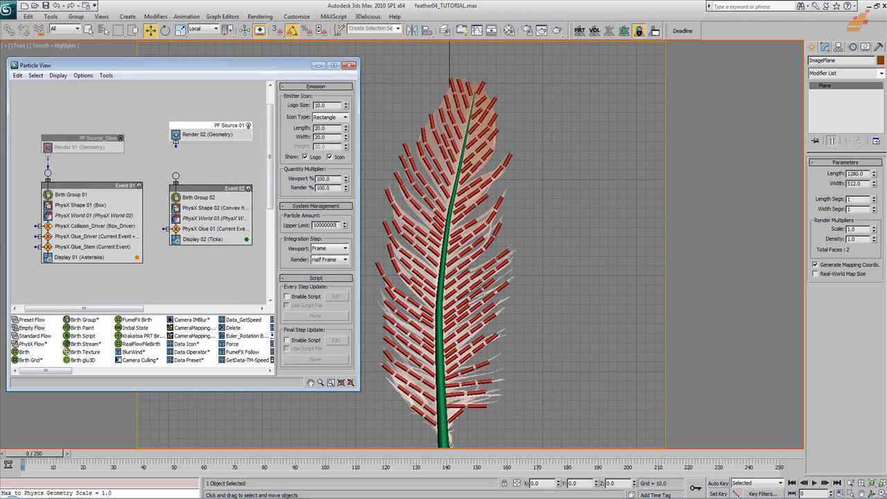
click(334, 260)
click(340, 259)
click(326, 268)
drag(175, 143, 181, 184)
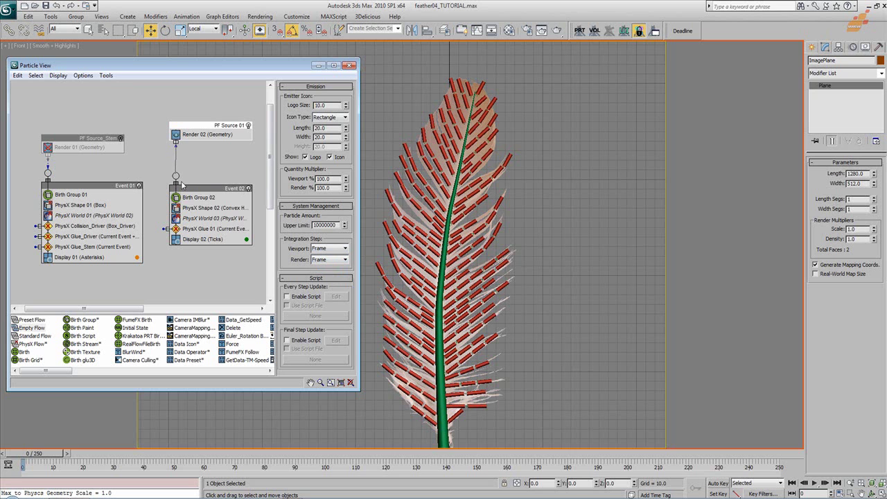
- Set Event 02's Display operator to show the particles as Geometry in bright blue, and show Birth Group 02's parameters
click(198, 239)
click(336, 100)
click(326, 146)
click(220, 198)
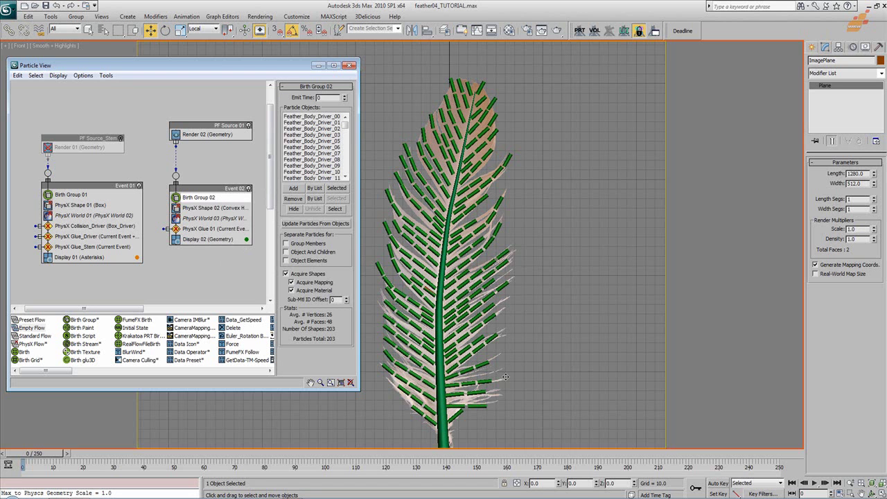
click(247, 242)
drag(129, 192, 129, 325)
drag(271, 197, 281, 197)
click(292, 323)
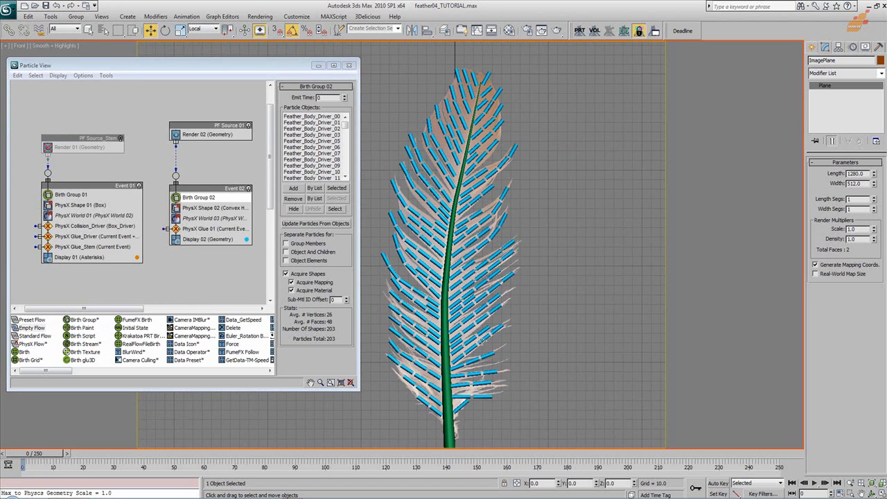
- Switch to the perspective view, scrub the barb simulation to about frames 141 and 96, and return to frame 0
key(p)
scroll(519, 326, up, 2)
scroll(497, 288, down, 4)
alt+middle_drag(511, 302, 444, 306)
drag(50, 456, 463, 469)
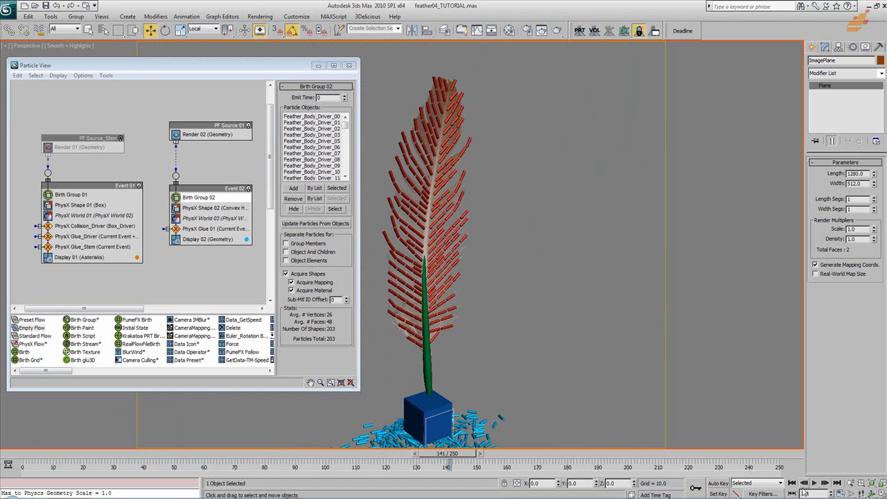
click(791, 483)
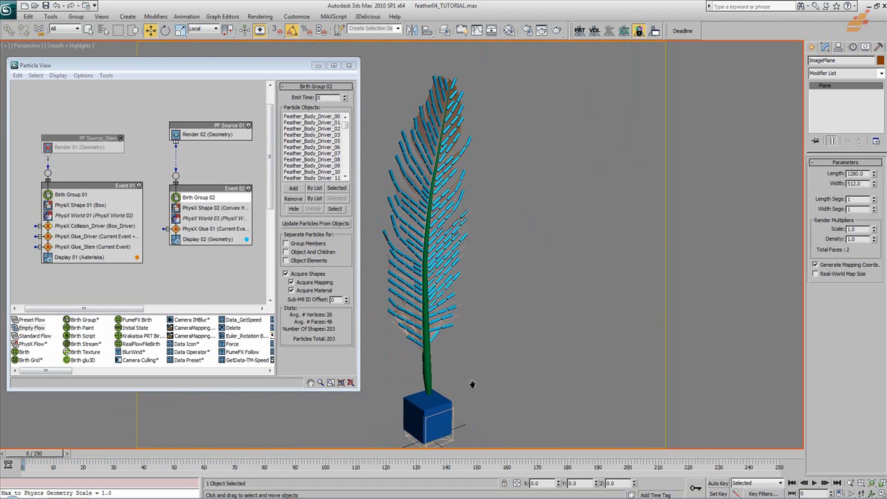
middle_drag(467, 387, 493, 372)
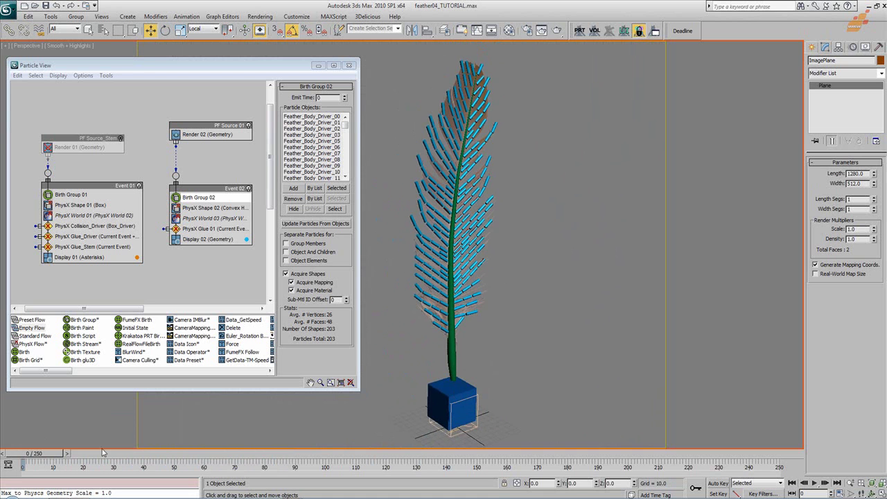
drag(28, 454, 309, 455)
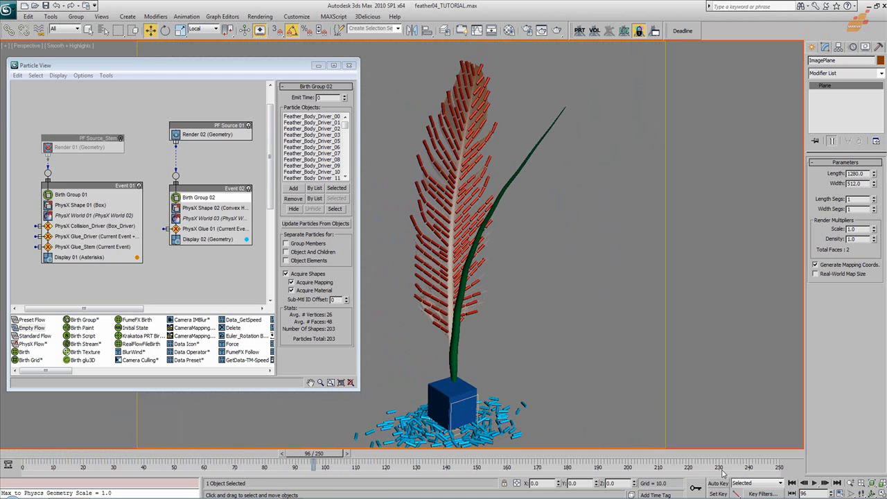
click(791, 483)
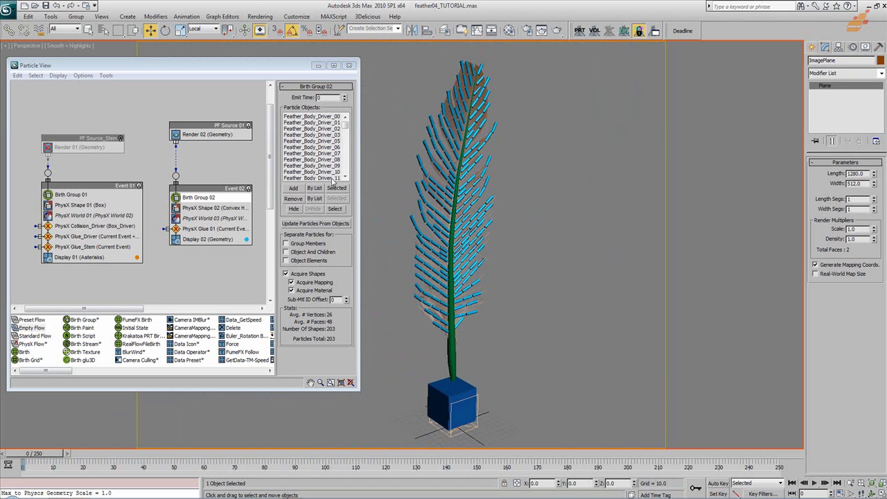
- Show PhysX Glue 01's parameters and make the Particle View window taller to reveal more of them
click(225, 230)
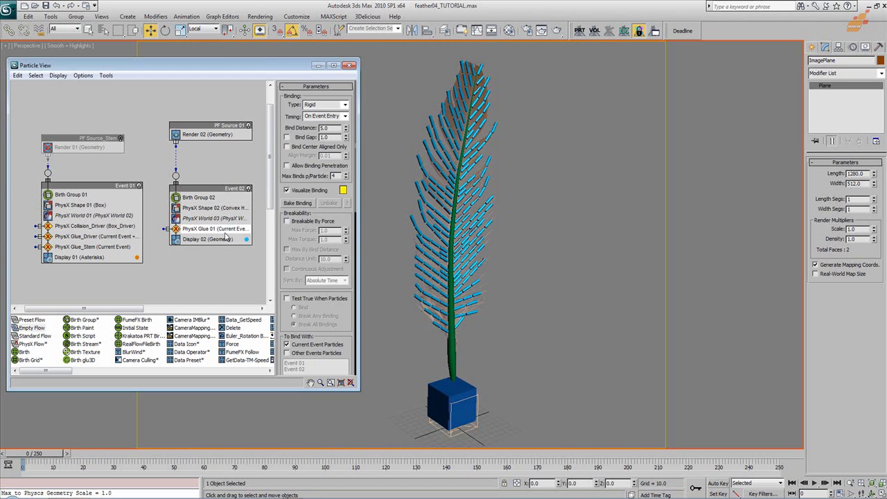
drag(208, 387, 210, 444)
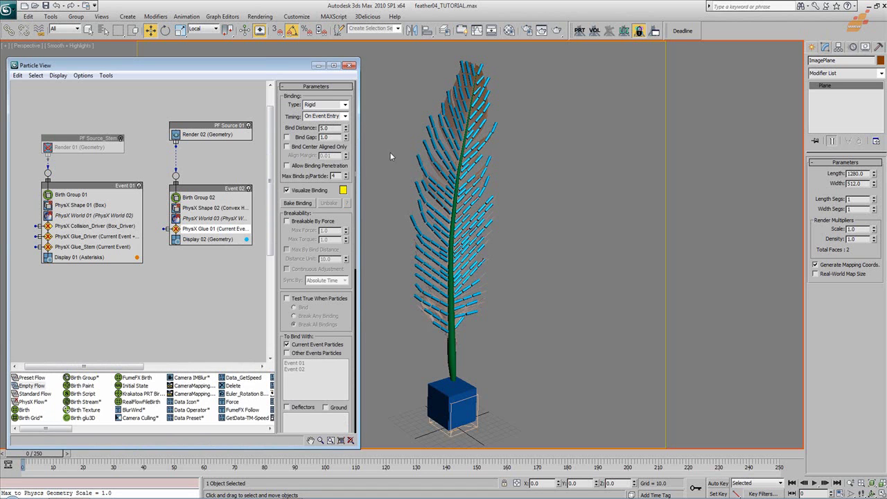
scroll(438, 147, up, 6)
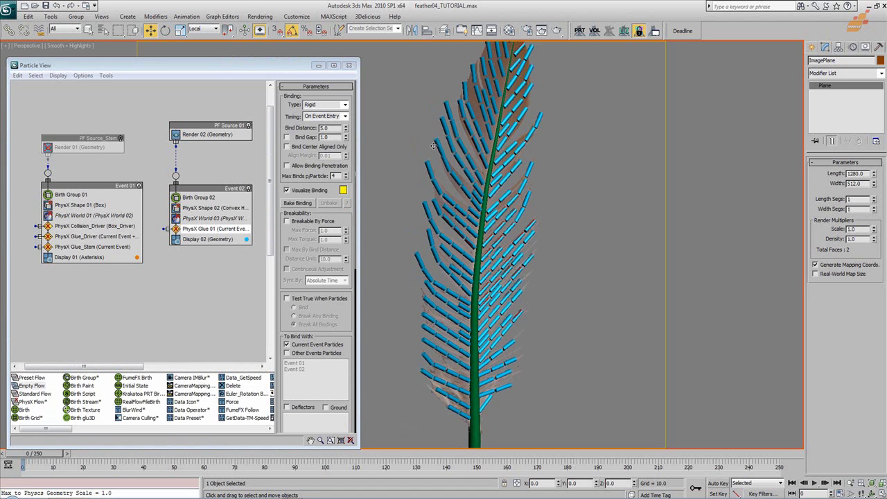
- Check the dimensions of Feather_Body_Driver_105, hide Birth Group 02's source cylinders, and update the particles from the objects
click(215, 199)
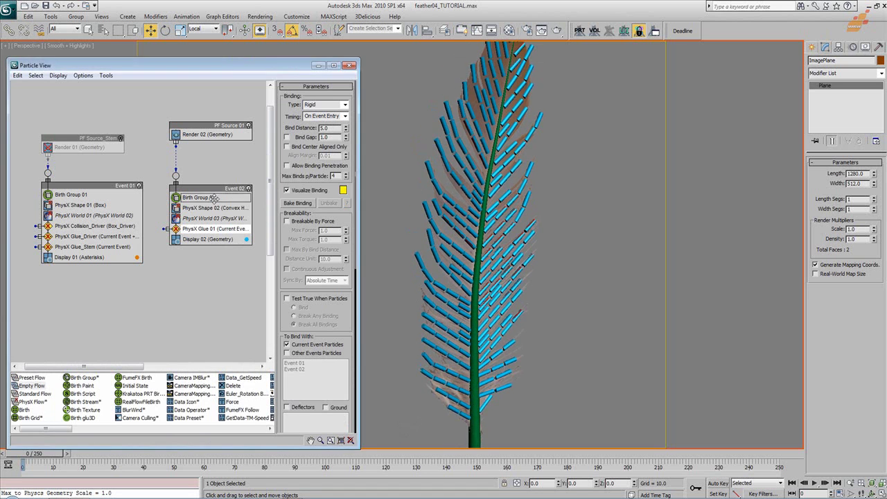
click(440, 150)
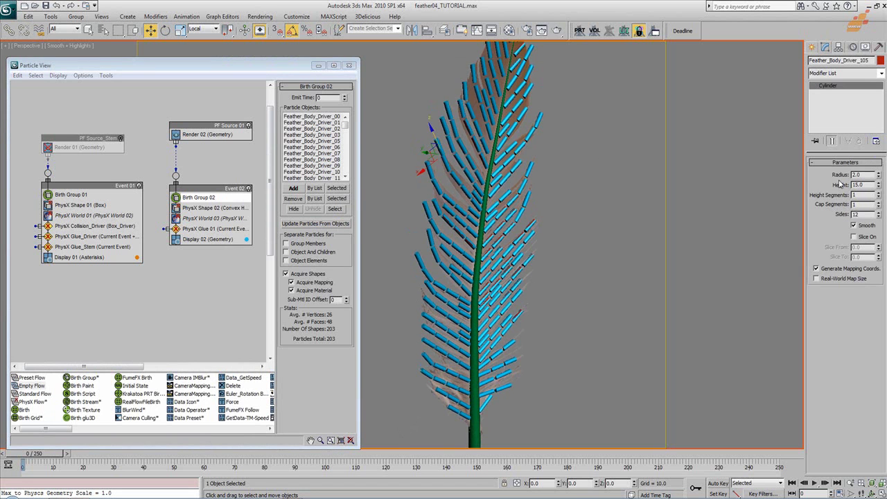
click(294, 209)
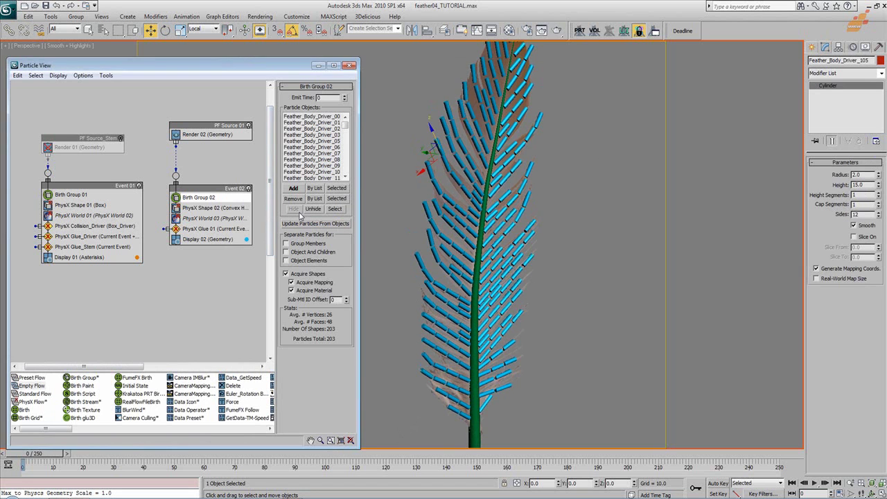
click(305, 224)
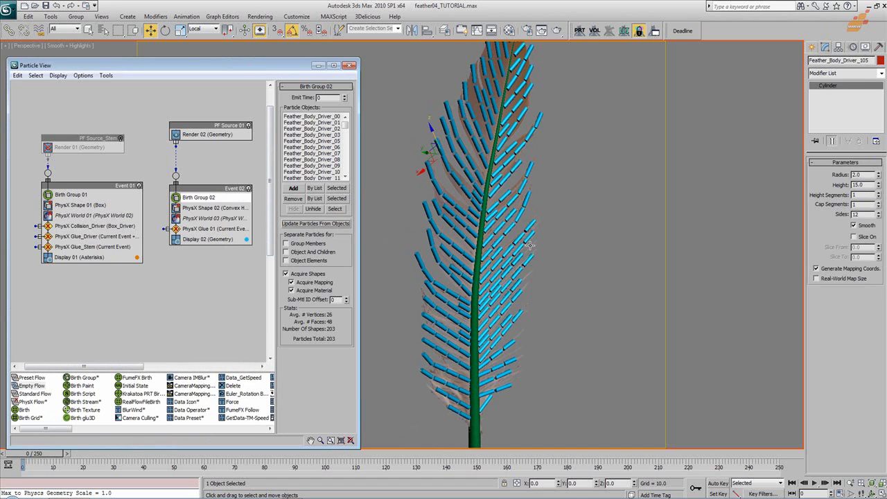
- Set the bind distance of PhysX Glue 01 in Event 02 to 30
click(233, 229)
scroll(516, 175, down, 3)
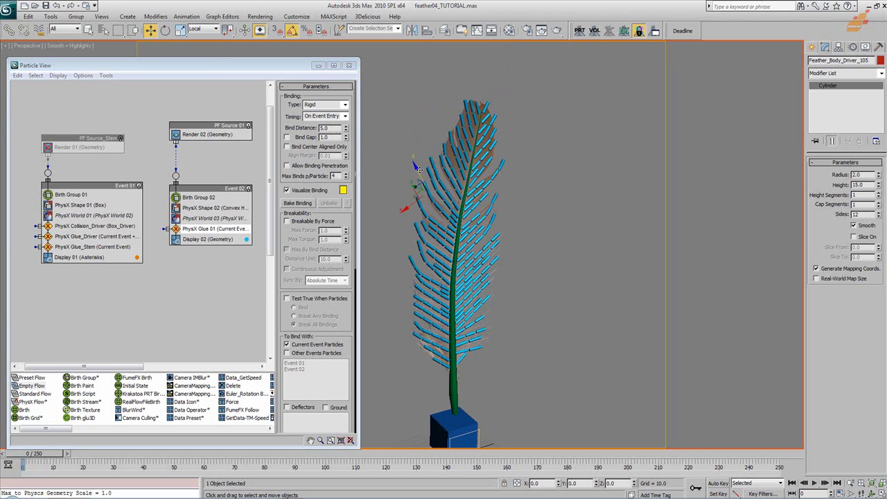
click(325, 128)
text(30)
key(Return)
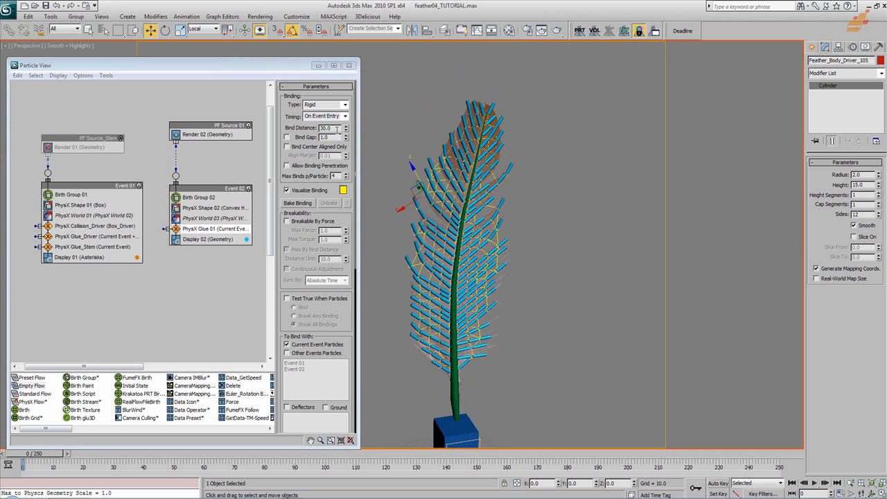
- Try a bind distance of 20 for PhysX Glue 01 and set it back to 30
text(20)
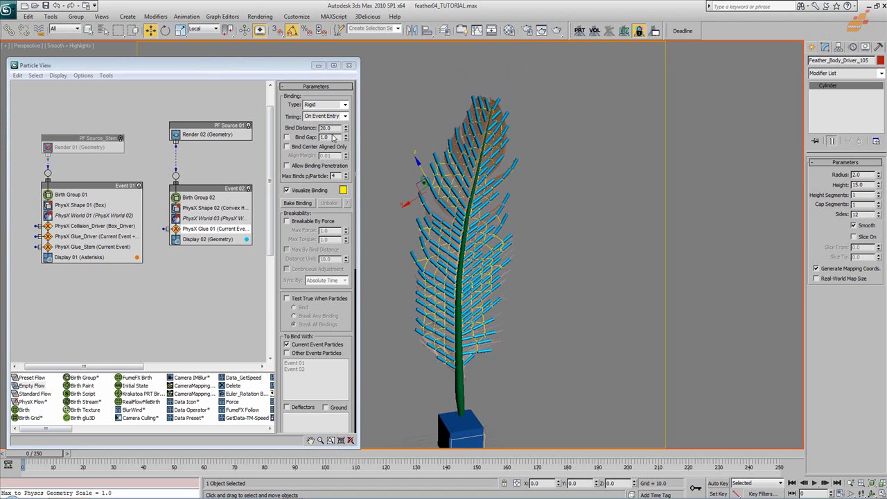
double_click(324, 128)
text(30)
key(Return)
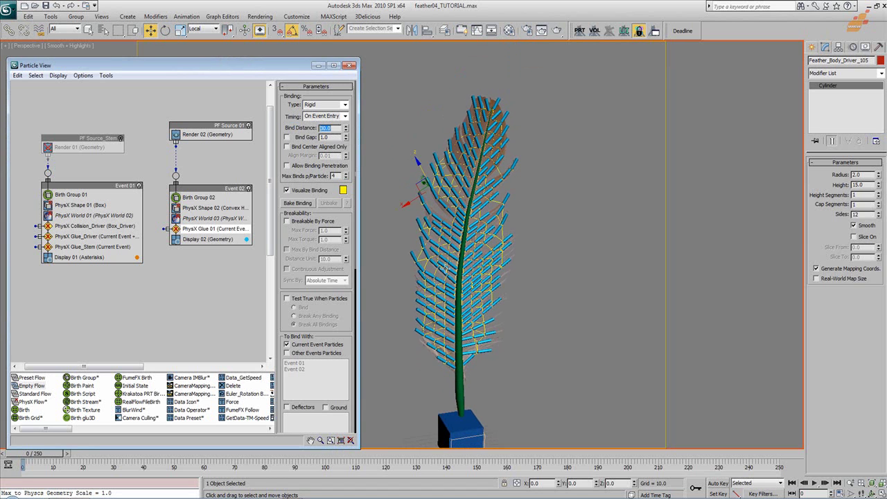
middle_click(471, 298)
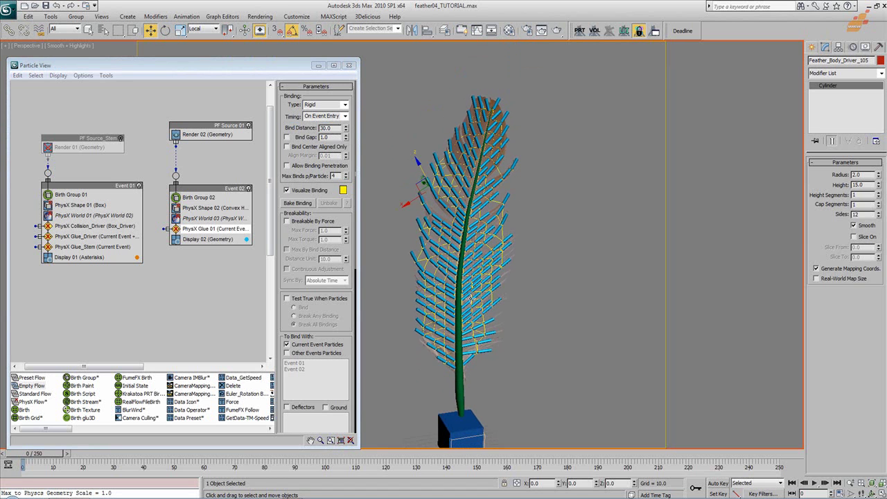
- Allow binding penetration in PhysX Glue 01 and briefly try binding only center-aligned particles
click(305, 168)
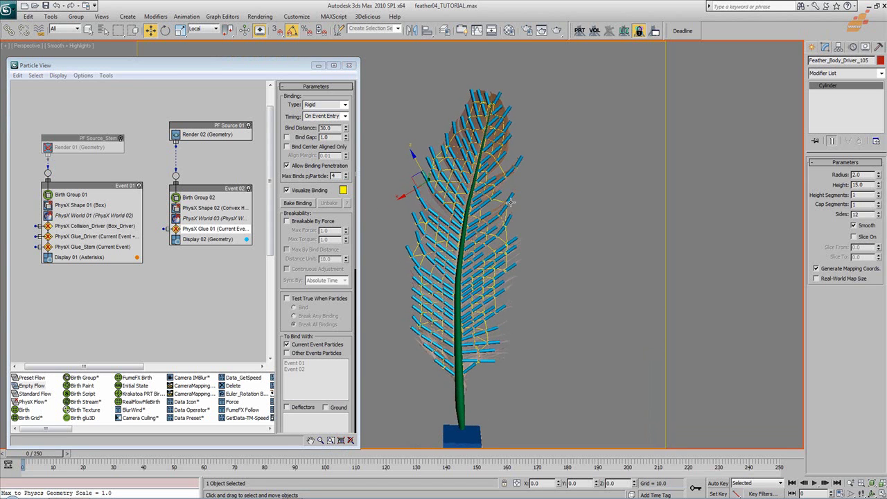
click(295, 148)
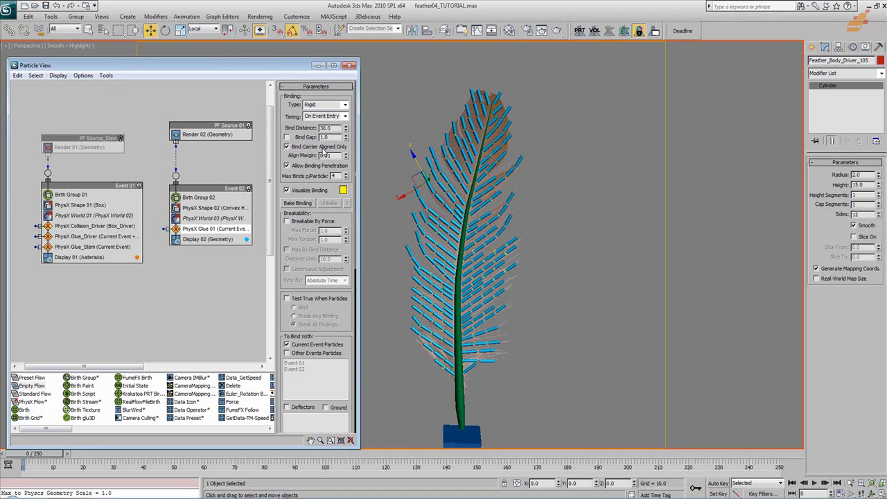
click(306, 148)
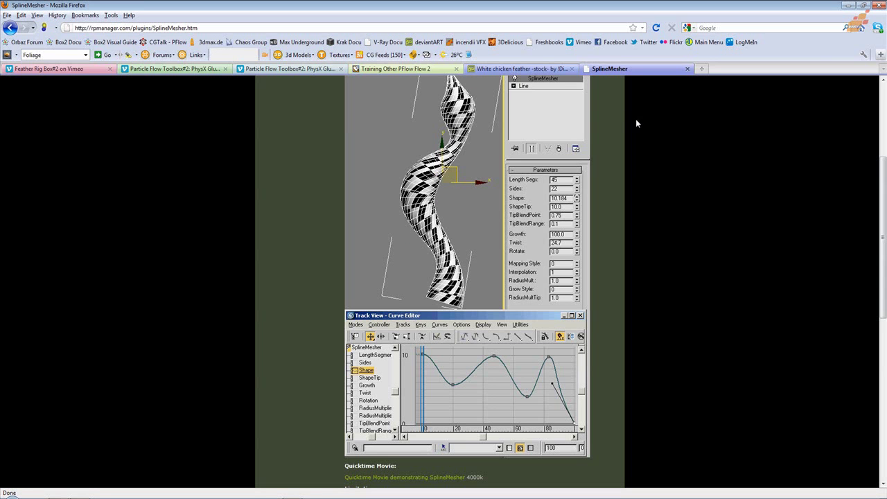
- Switch to Firefox, read the Box #2 PhysX Glue documentation on Bind Center Aligned Only and Allow Binding Penetration, and close the page
click(701, 69)
click(68, 42)
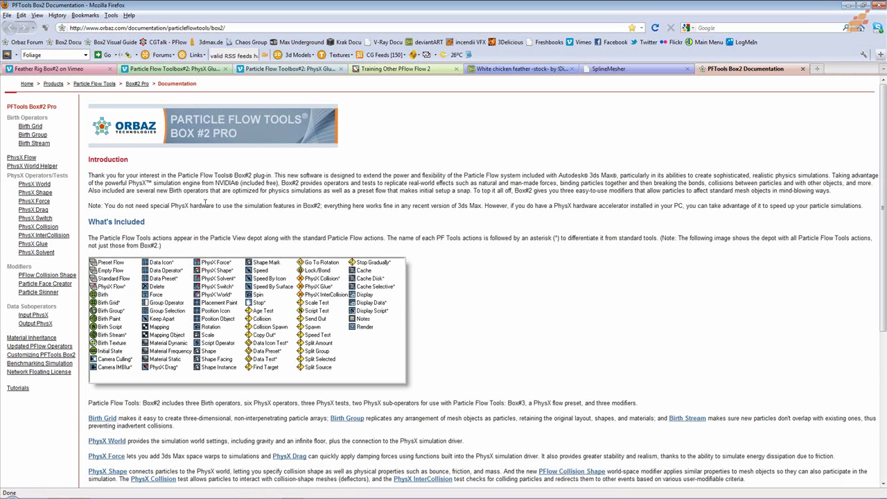
click(24, 244)
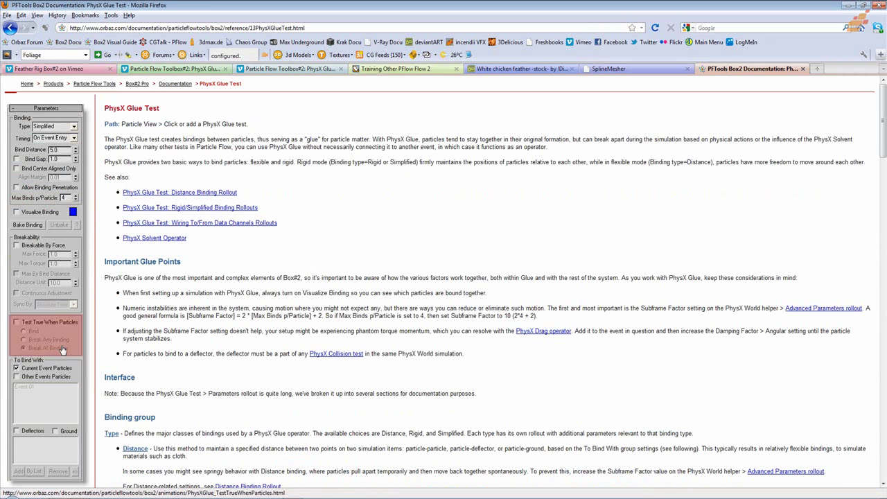
click(47, 169)
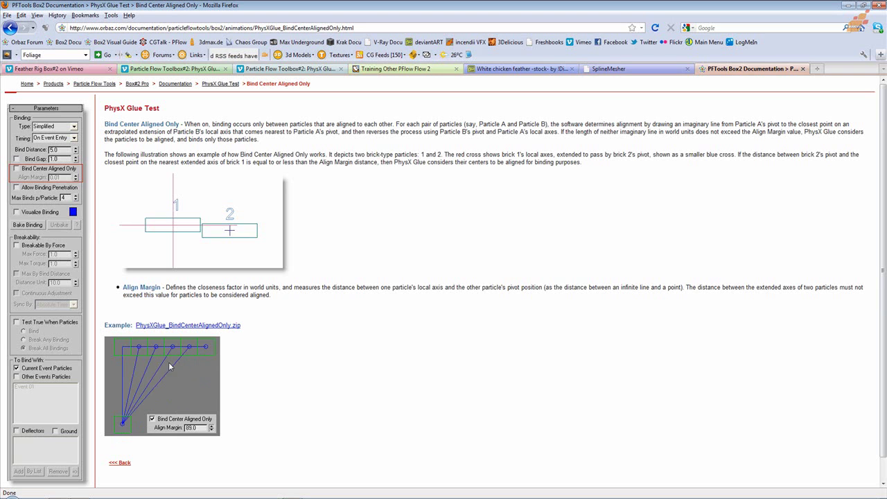
click(45, 189)
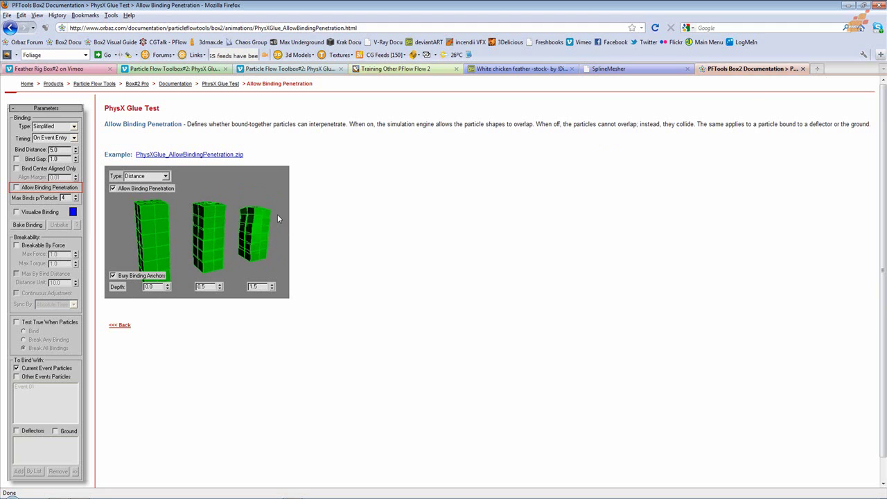
click(802, 68)
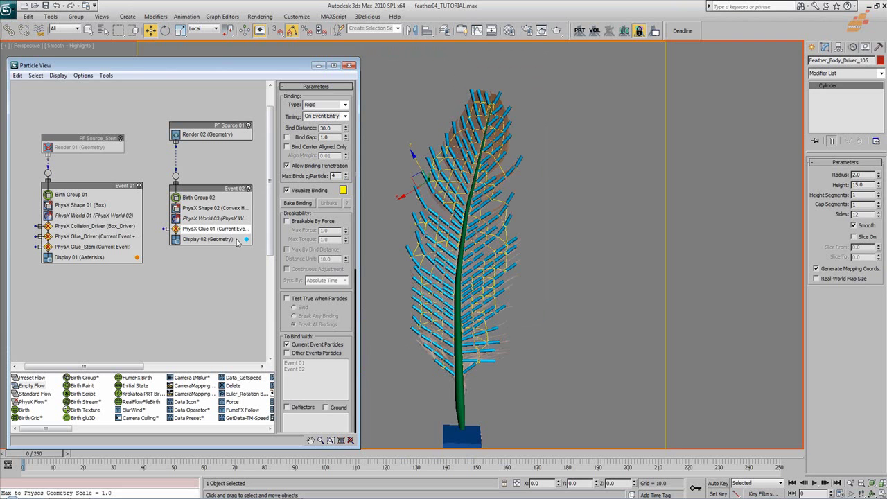
- Check PhysX Shape 02, limit PhysX Glue 01 to center-aligned bindings with an align margin of 2.5, and display the viewport as wireframe
click(211, 207)
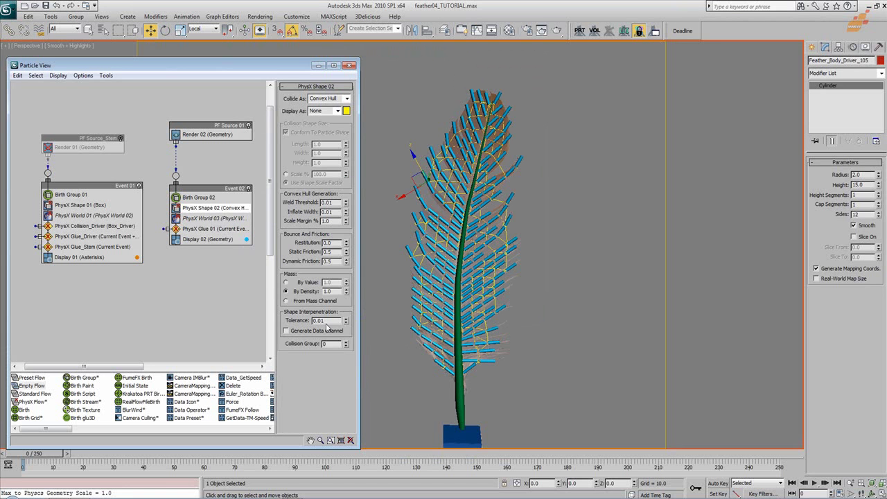
click(225, 228)
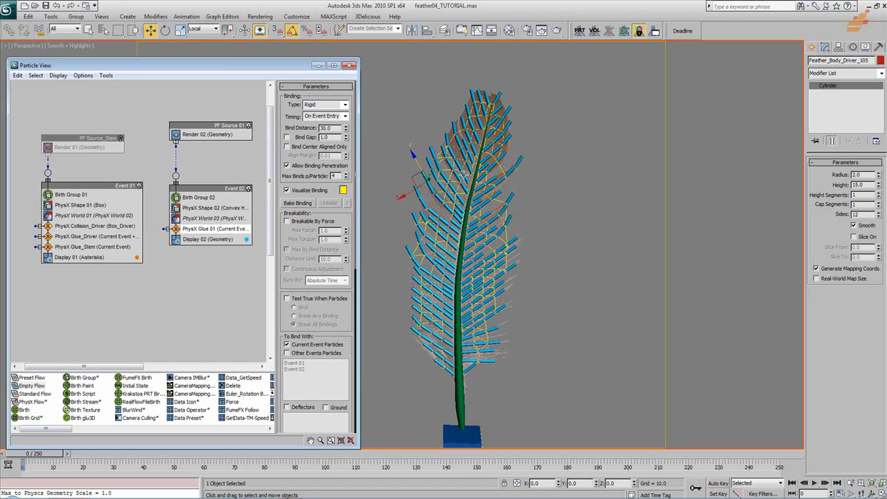
click(287, 146)
scroll(551, 267, up, 4)
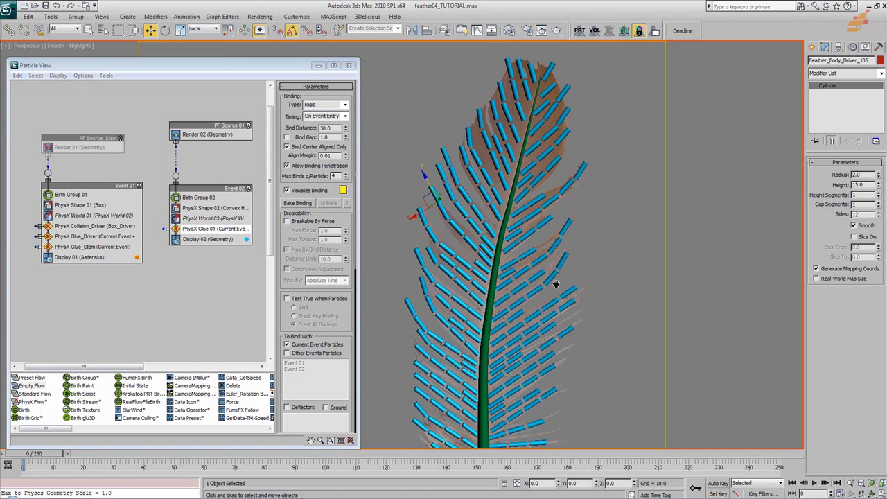
key(F3)
drag(350, 156, 343, 108)
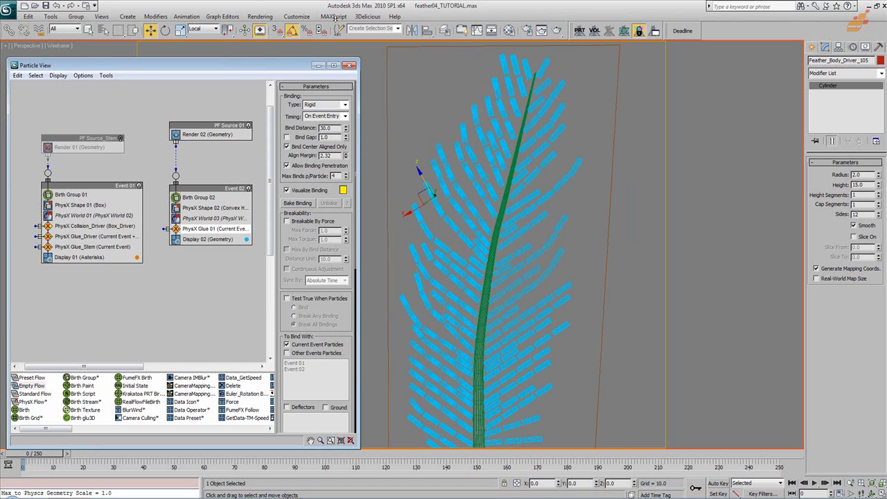
double_click(338, 155)
text(2)
scroll(454, 205, down, 3)
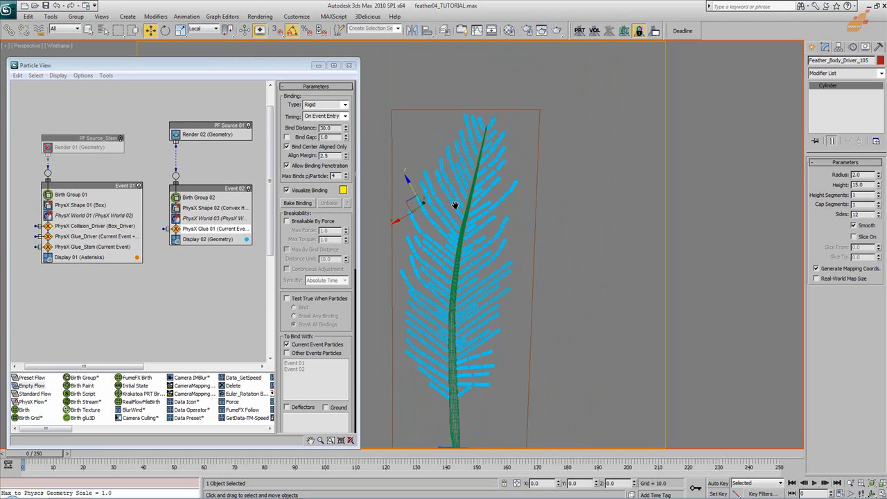
- Compare the barb bindings with center-aligned-only binding switched off and on again, refreshing the binding display
click(291, 148)
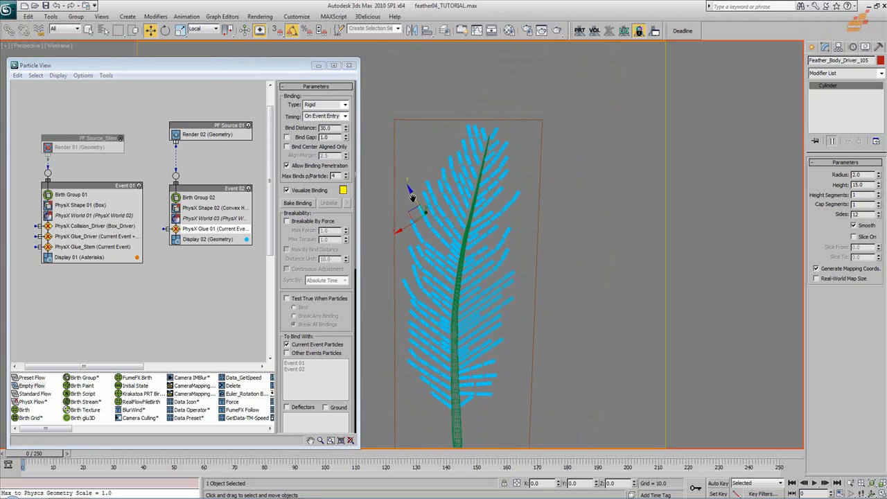
scroll(412, 197, up, 3)
click(310, 191)
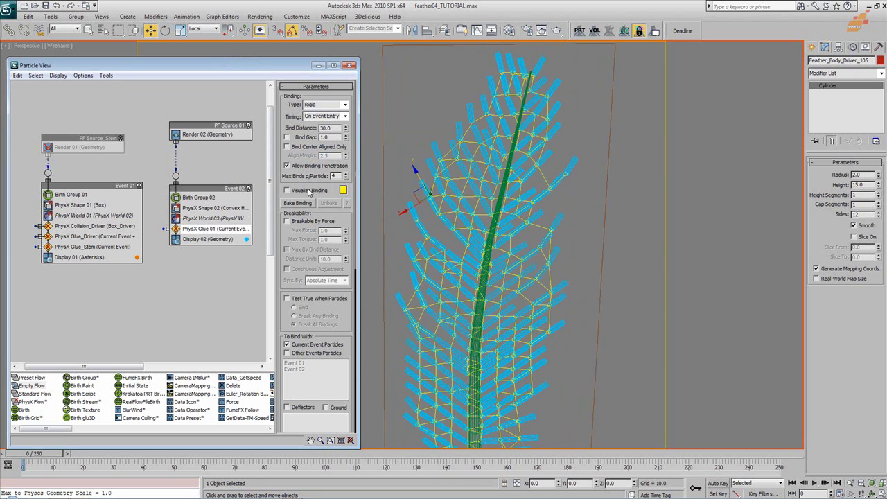
click(291, 147)
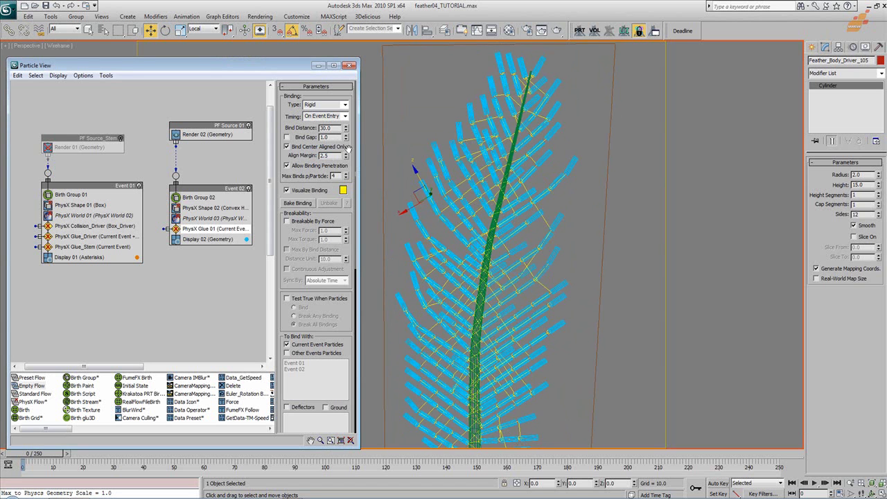
- Reduce the align margin of PhysX Glue 01 to 0.05, inspect the bindings, and return the viewport to shaded display
drag(348, 155, 350, 204)
scroll(534, 289, up, 3)
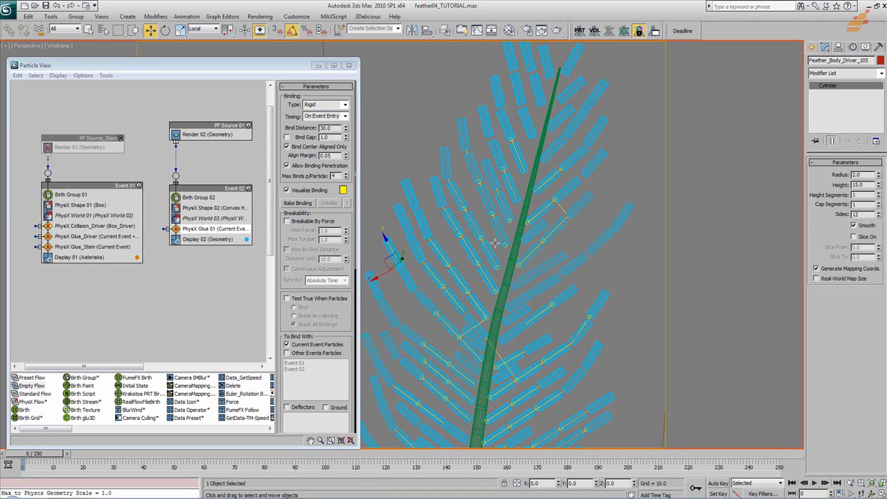
scroll(507, 276, down, 5)
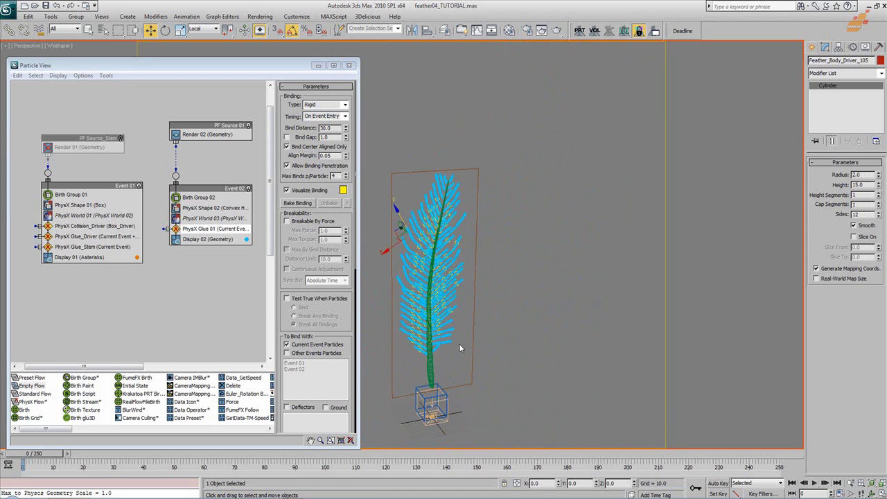
scroll(487, 370, up, 5)
key(F3)
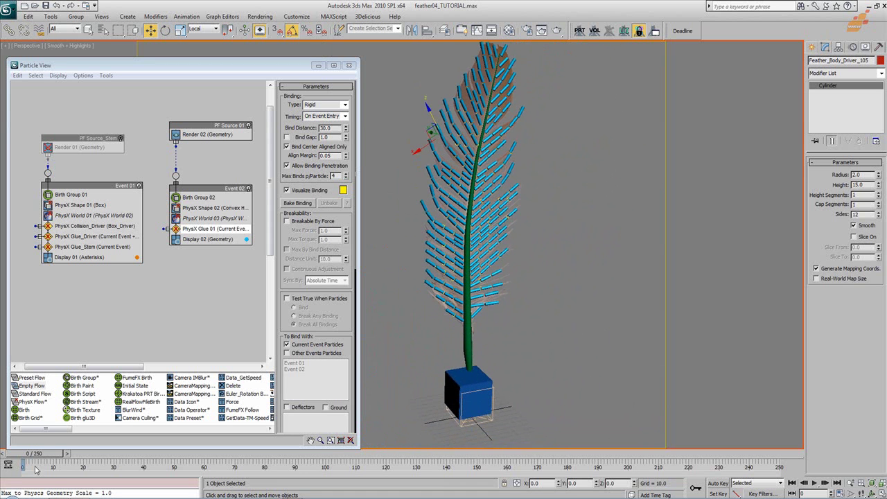
- Scrub through the barb simulation to check how it behaves and return to frame 0
drag(51, 455, 560, 450)
key(w)
key(Home)
scroll(438, 271, up, 6)
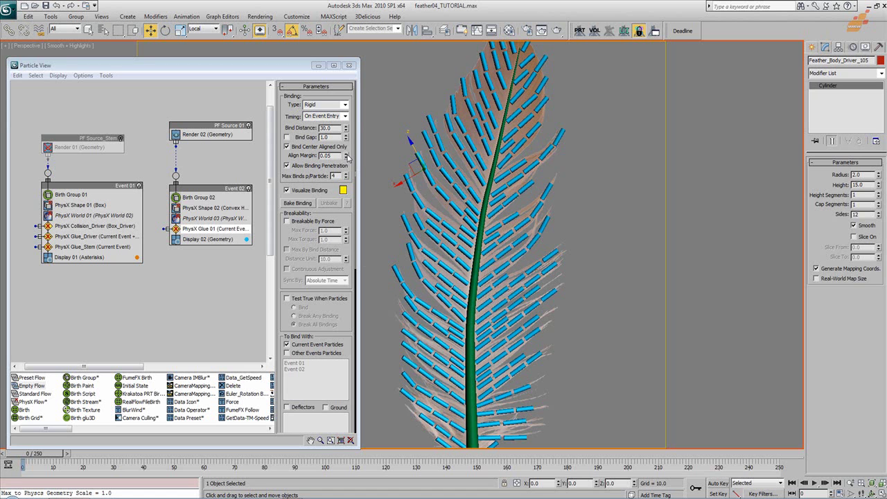
- Raise the align margin of PhysX Glue 01 to 0.85 and inspect the refreshed bindings in wireframe display
drag(346, 157, 346, 147)
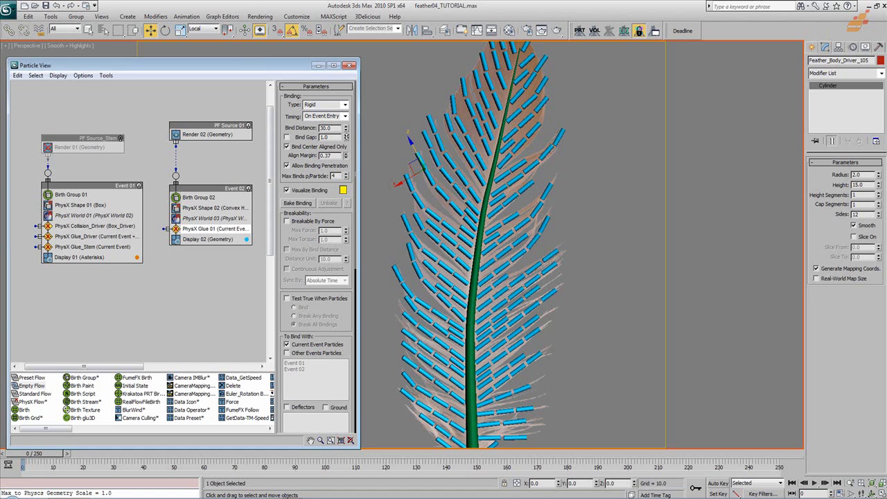
drag(345, 117, 344, 116)
middle_drag(451, 182, 450, 195)
key(F3)
click(310, 191)
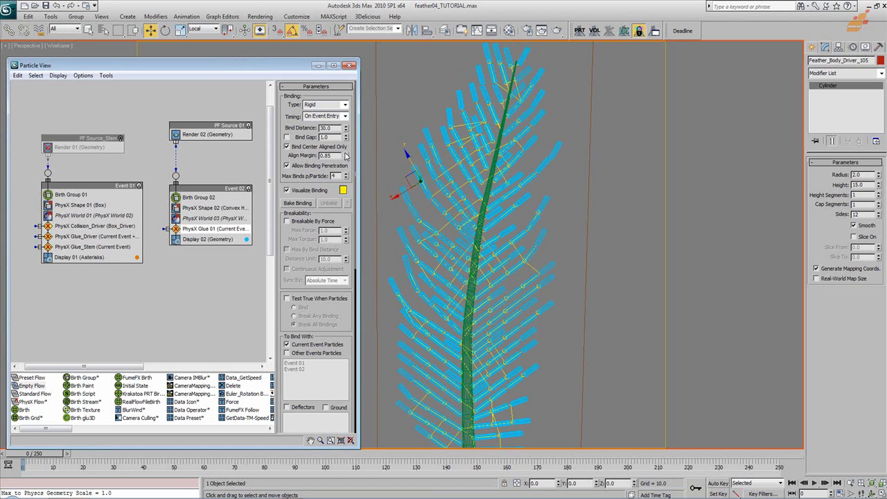
- Set the align margin of PhysX Glue 01 to 2.0 and inspect the bindings across the feather
drag(345, 153, 341, 118)
double_click(326, 156)
text(2)
key(Return)
middle_drag(466, 267, 476, 271)
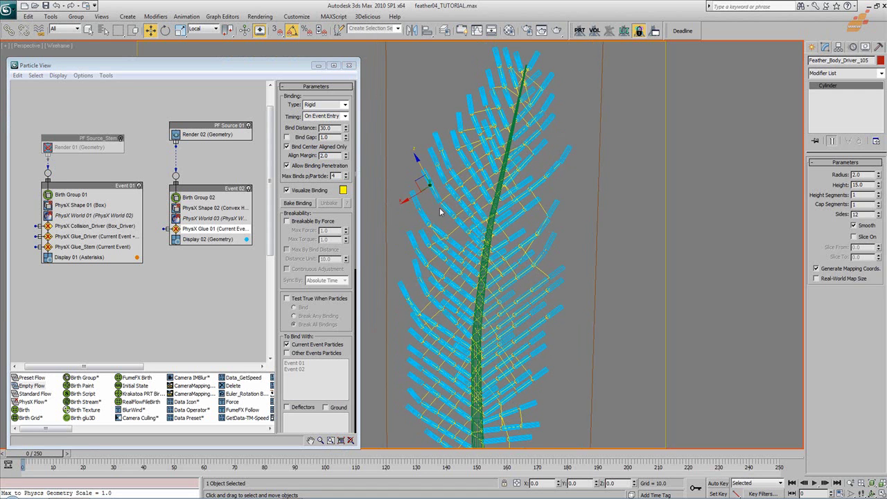
- In shaded display, compare the bindings with center-aligned-only binding turned off and back on
key(F3)
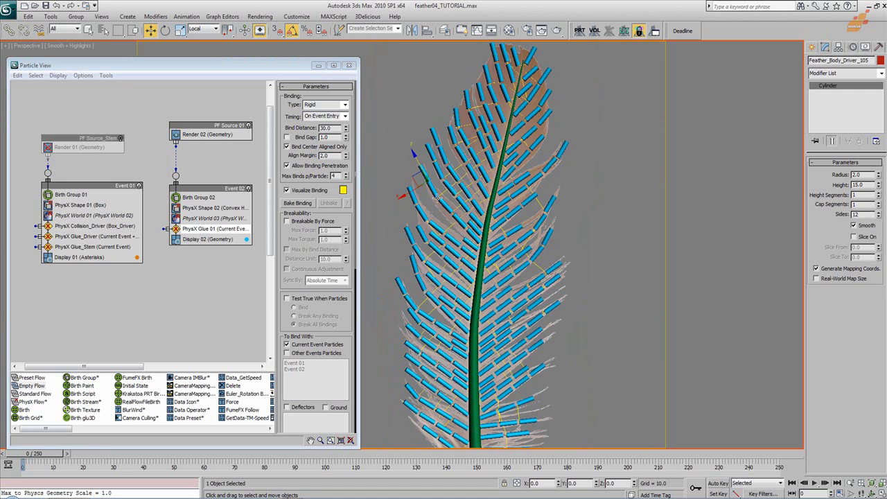
click(288, 146)
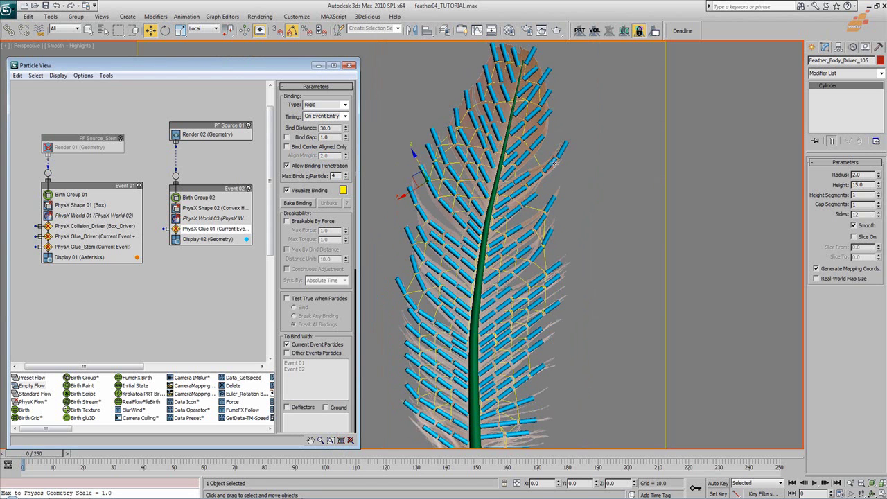
click(302, 147)
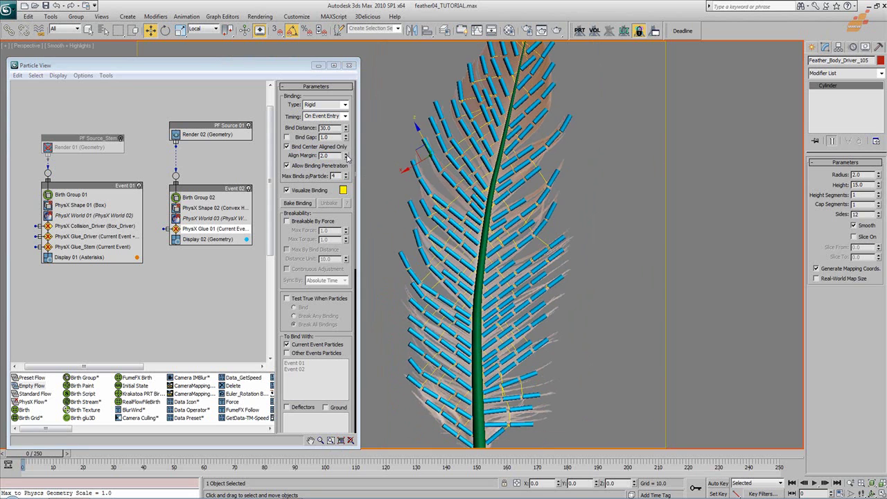
- Lower the align margin of PhysX Glue 01 to 1.0 and examine the upper barbs' bindings in wireframe display
drag(346, 158, 346, 159)
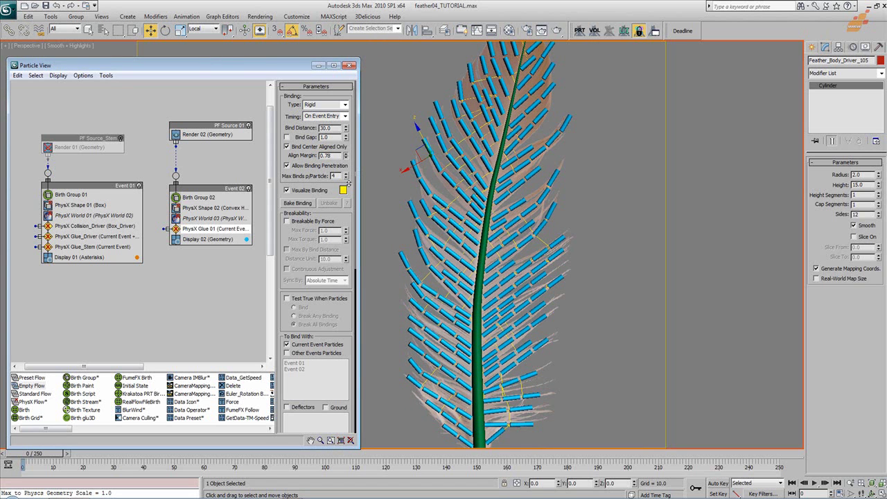
drag(350, 182, 293, 168)
text(1.0)
scroll(520, 282, up, 4)
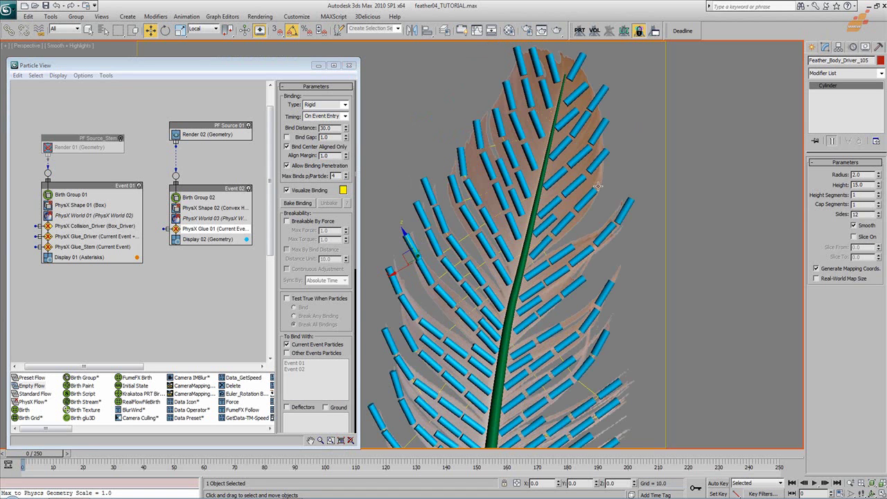
key(F3)
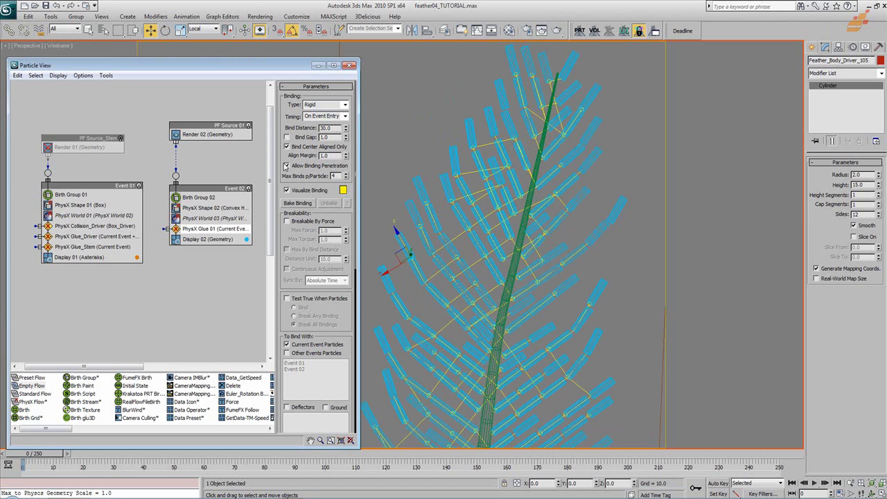
- Raise the align margin of PhysX Glue 01 to 1.33 and inspect the upper barbs' bindings
drag(342, 159, 345, 141)
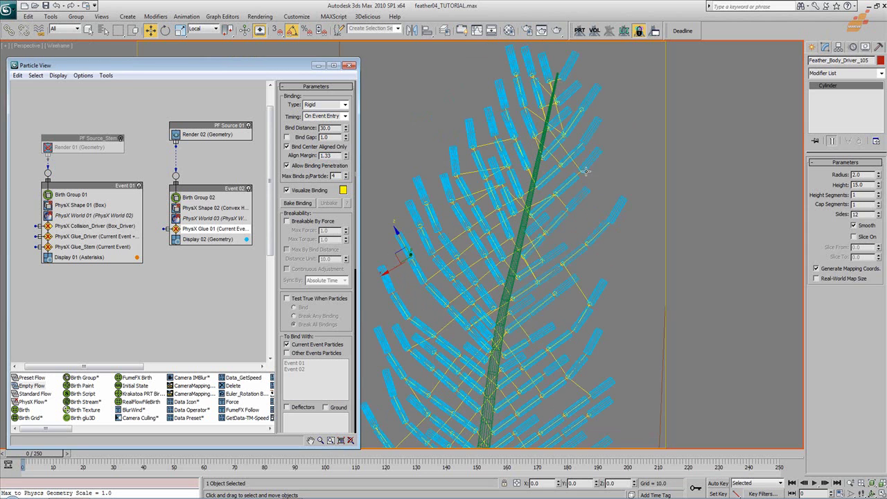
scroll(516, 288, up, 5)
scroll(526, 264, down, 3)
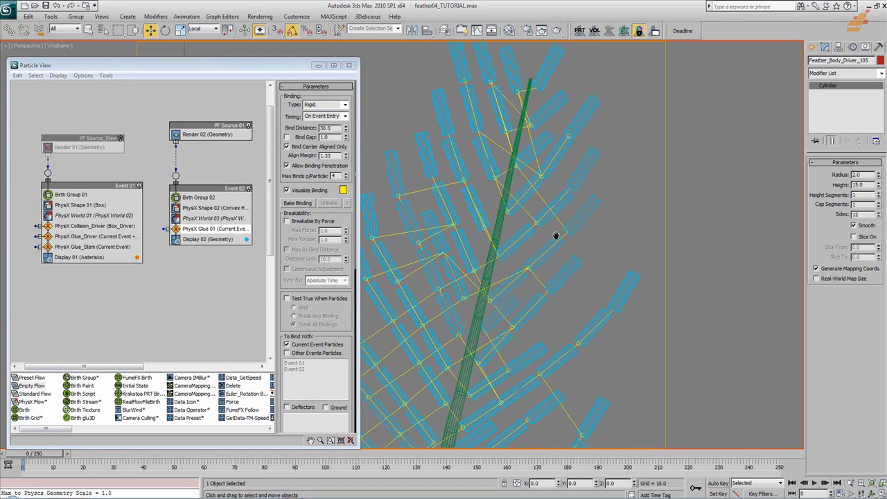
- Set the align margin of PhysX Glue 01 back to 2.0 and view the whole feather in shaded display
double_click(325, 156)
text(2)
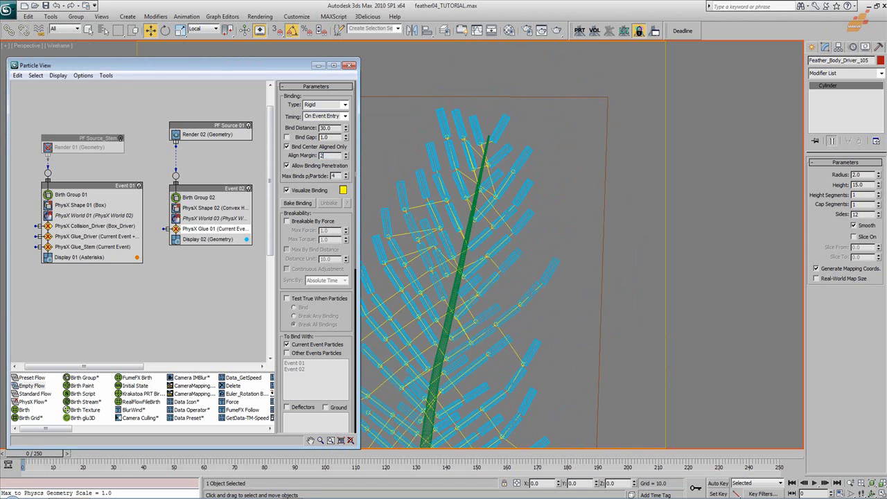
scroll(471, 268, down, 5)
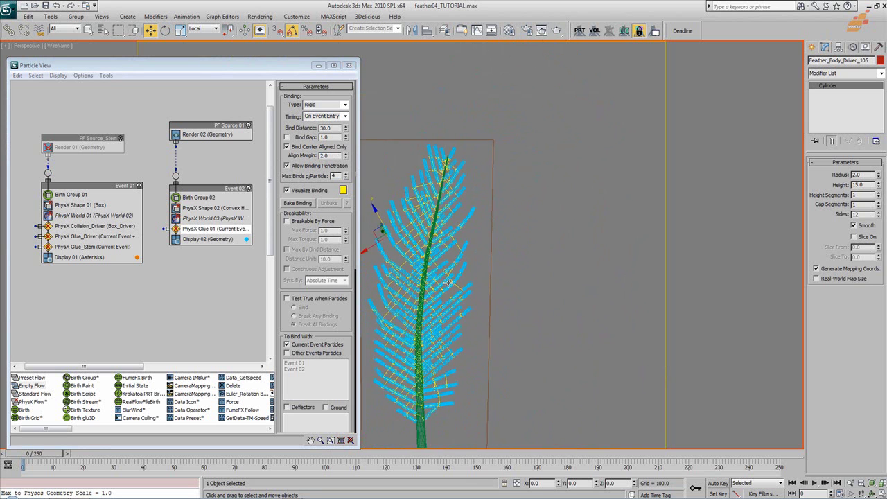
middle_drag(471, 268, 491, 199)
key(F3)
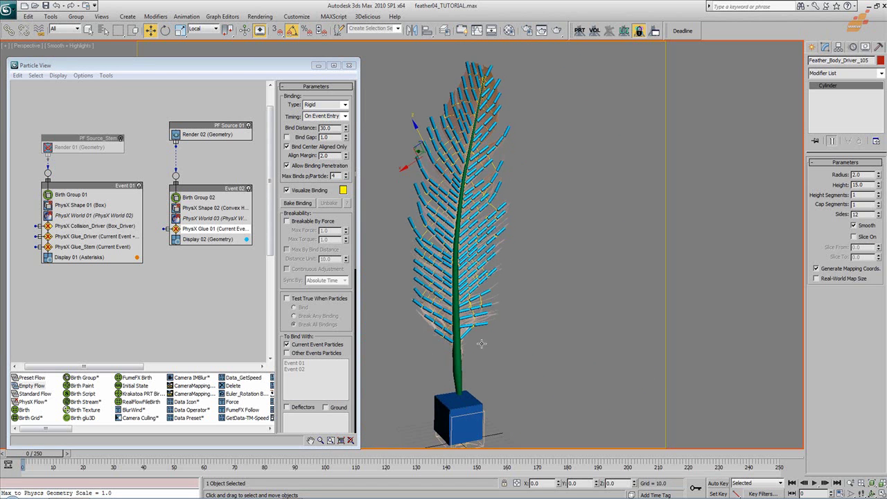
- Scrub the simulation to frame 181 to check how the barb cylinders behave, and return to frame 0
drag(41, 460, 571, 469)
key(w)
middle_drag(498, 389, 523, 342)
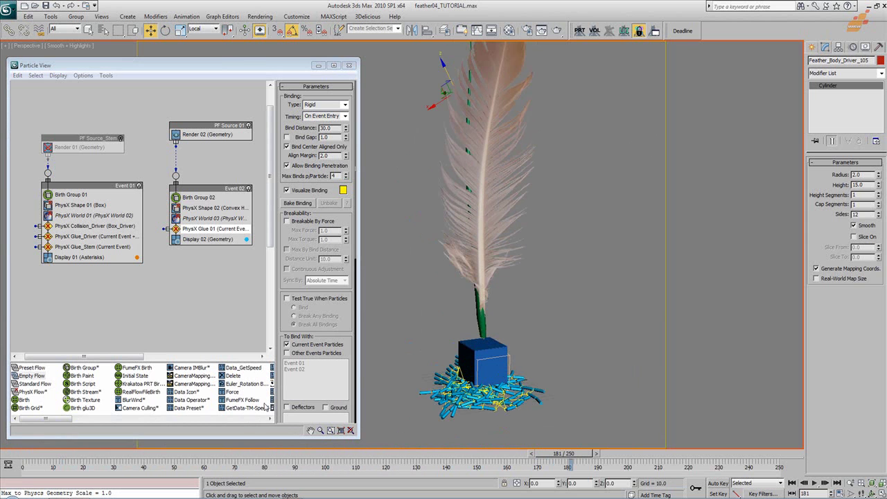
click(16, 457)
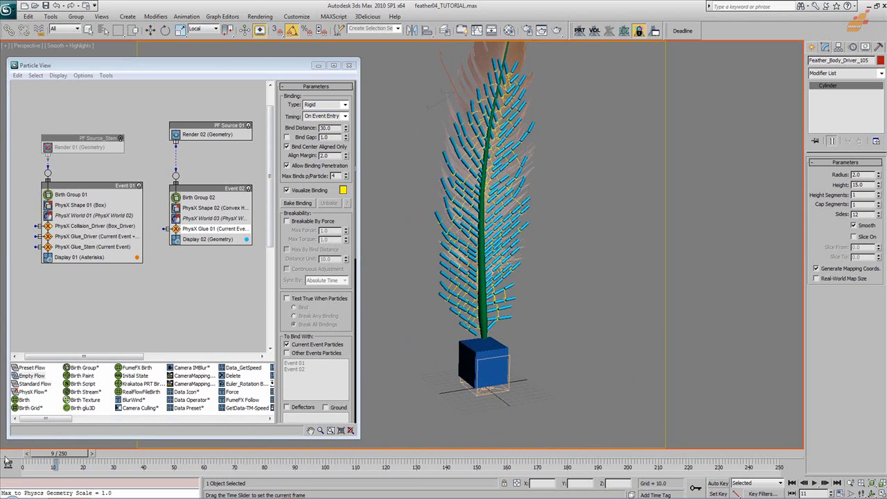
middle_drag(479, 309, 453, 417)
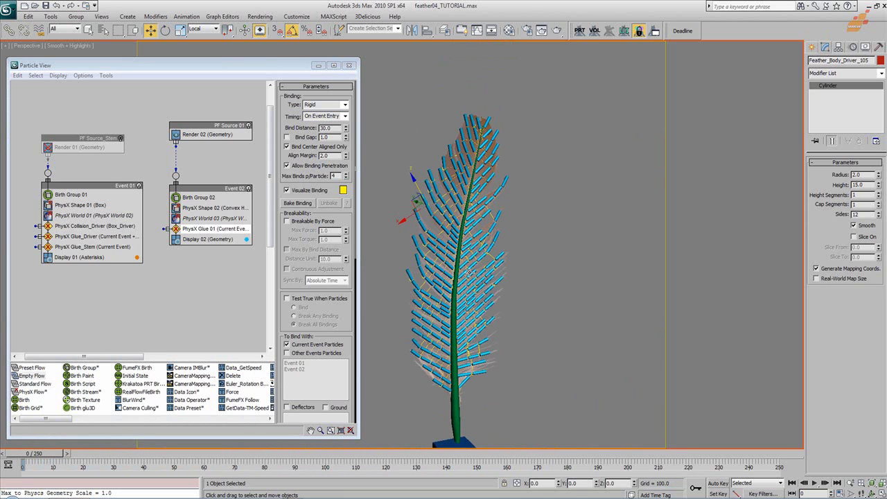
middle_drag(491, 303, 501, 271)
scroll(509, 304, up, 3)
scroll(501, 271, down, 3)
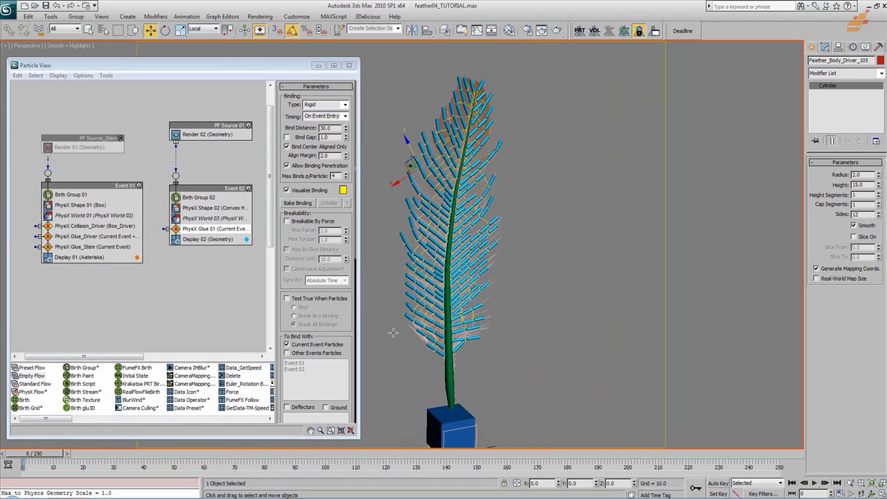
- Apply a PFlow Collision Shape modifier to the feather stem, set its shape to Animated Surface and activate it
click(447, 373)
click(881, 73)
click(863, 204)
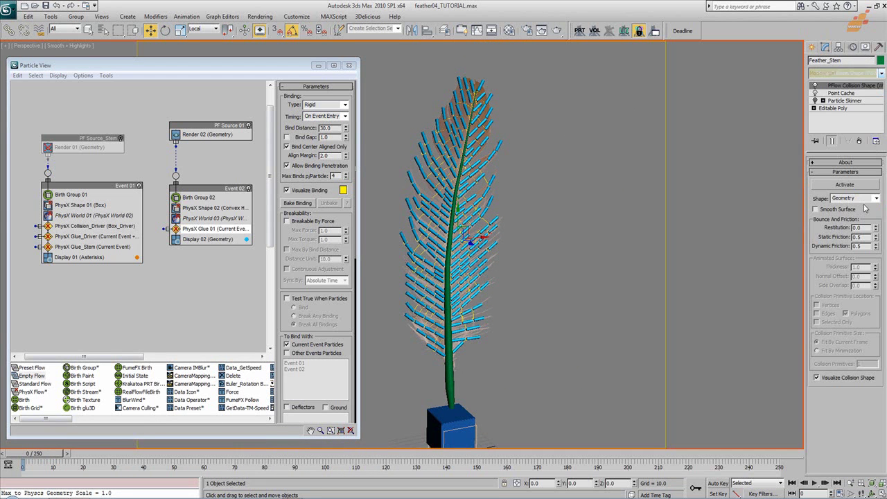
click(876, 199)
click(871, 210)
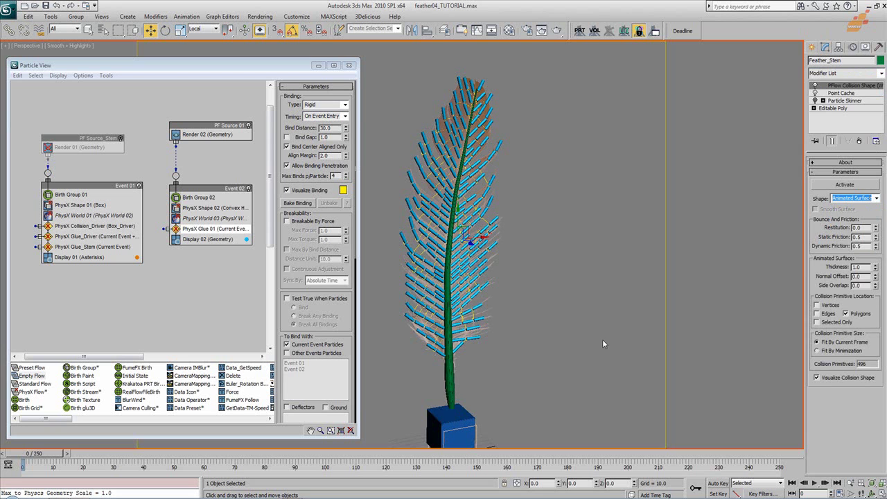
click(865, 187)
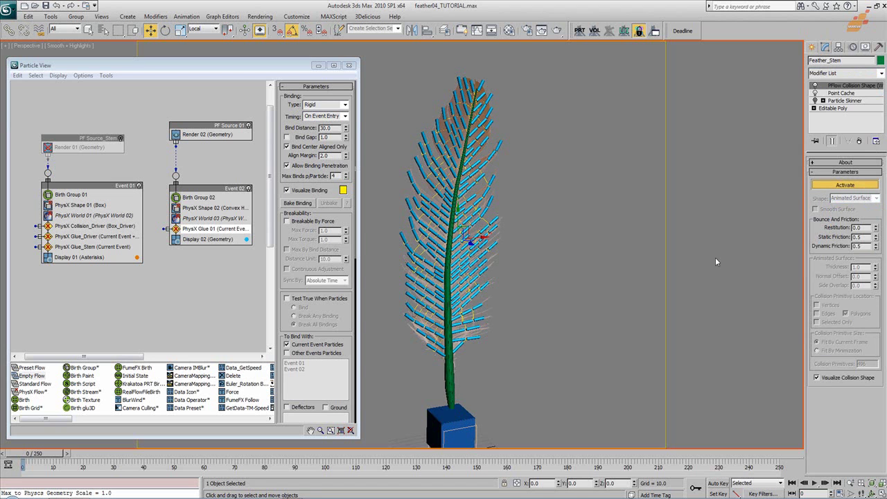
- Insert a PhysX Collision test above PhysX Glue 01 in Event 02 and show its settings
right_click(202, 235)
mouse_move(251, 247)
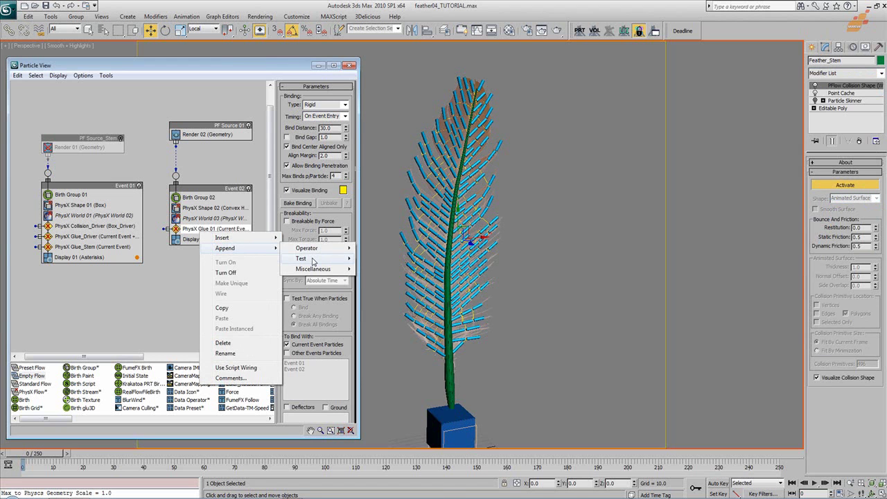
mouse_move(313, 260)
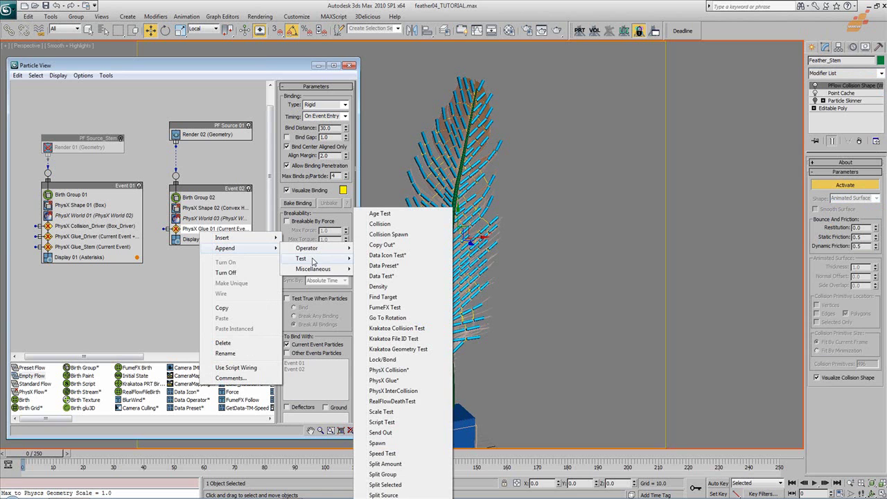
click(405, 370)
click(212, 231)
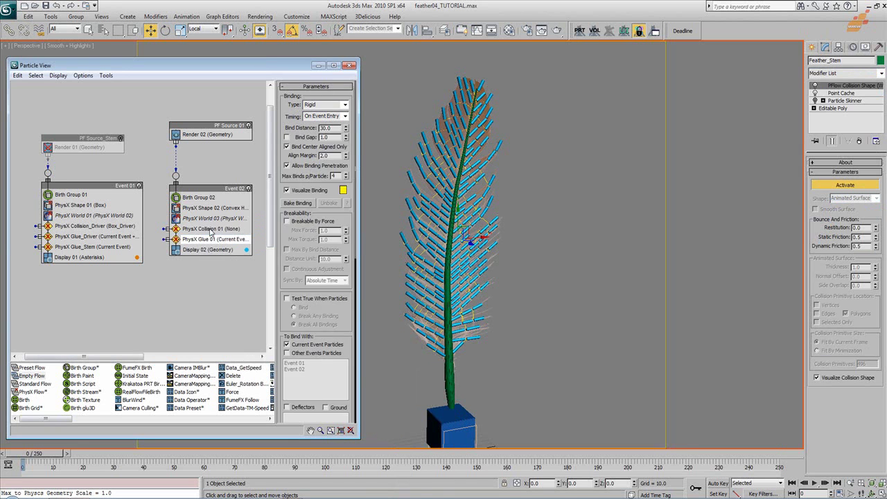
- Assign Feather_Stem as the only deflector of PhysX Collision 01, removing Box_Driver from its list
click(303, 151)
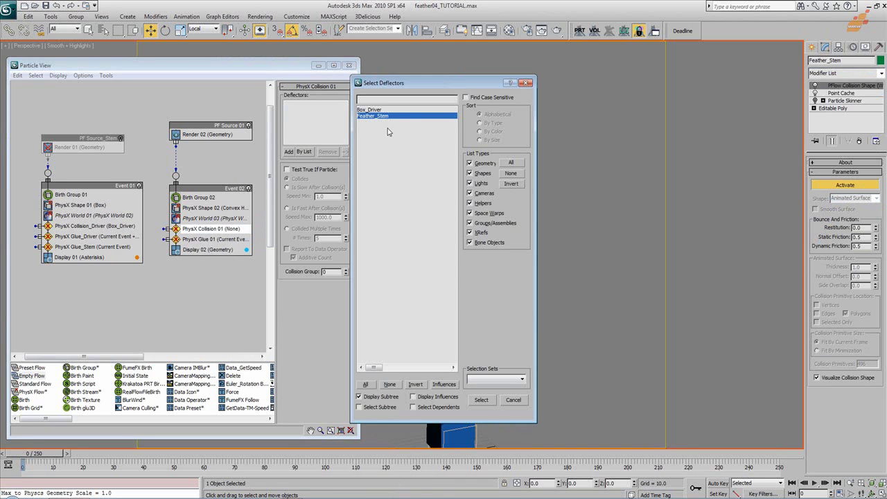
double_click(370, 110)
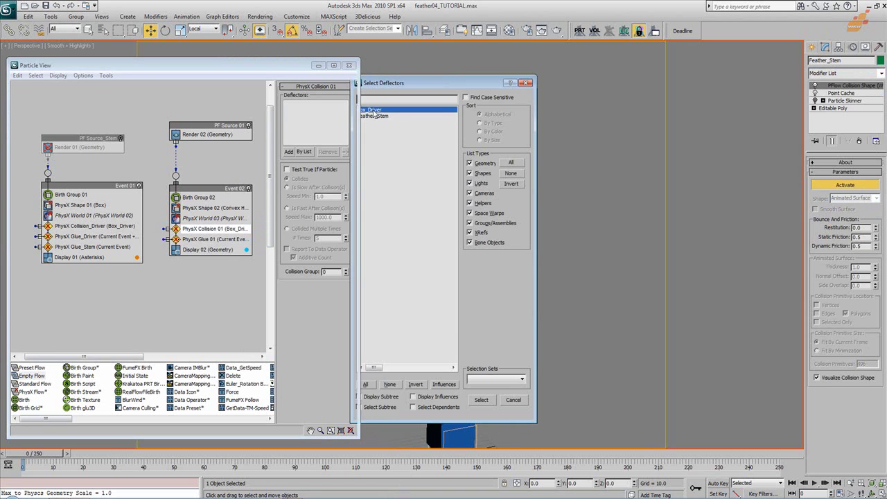
click(302, 110)
click(328, 152)
click(304, 152)
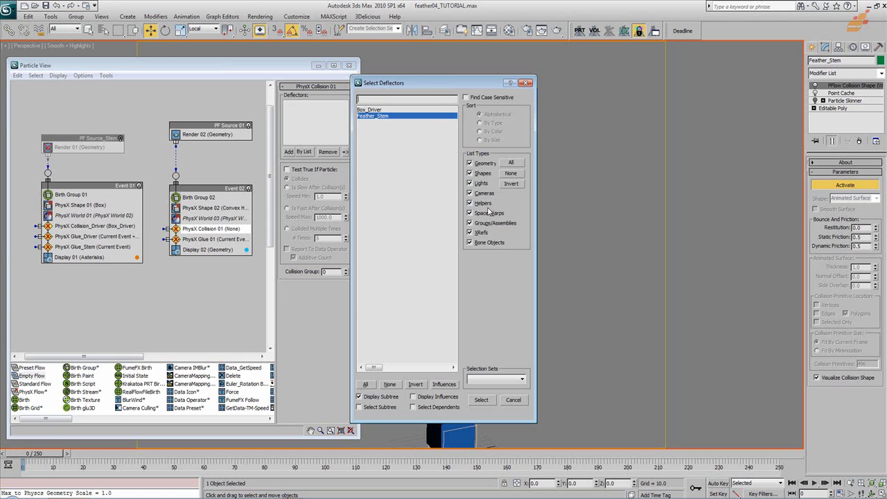
double_click(383, 115)
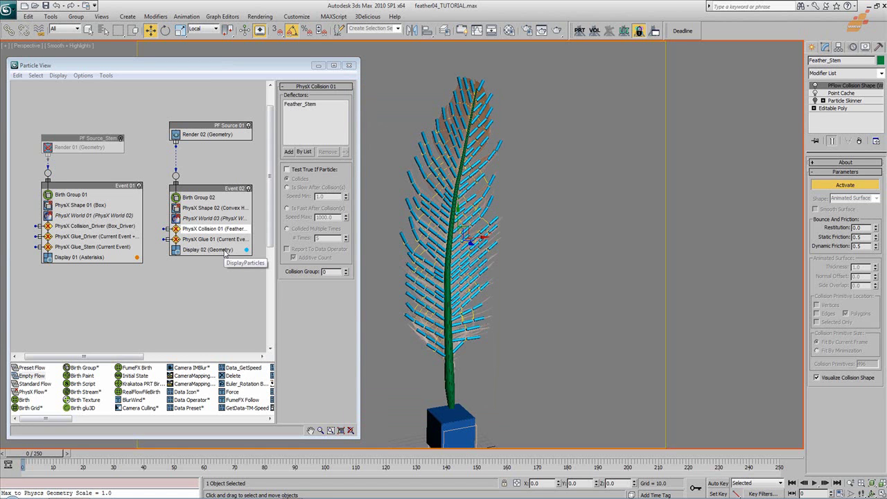
- Add a second PhysX Glue test to Event 02 between PhysX Collision 01 and PhysX Glue 01
mouse_move(435, 221)
alt+middle_down()
mouse_move(450, 221)
mouse_move(438, 229)
alt+middle_up()
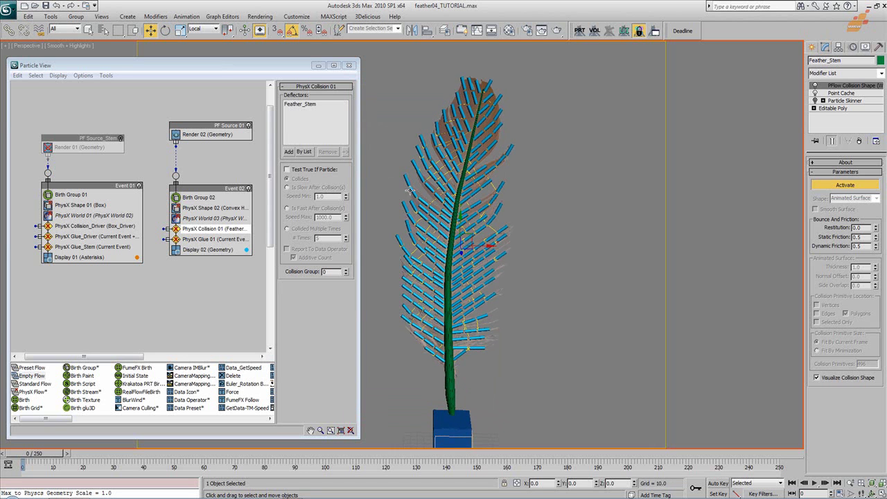
scroll(457, 248, up, 5)
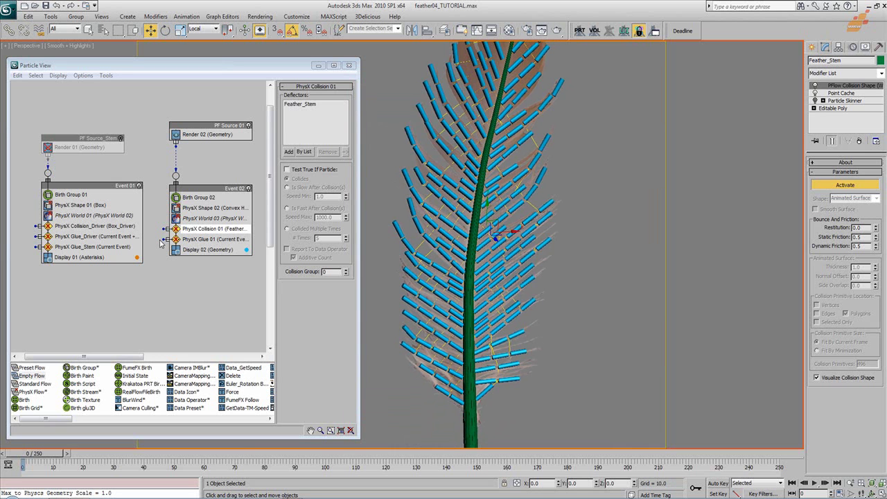
right_click(219, 229)
mouse_move(247, 244)
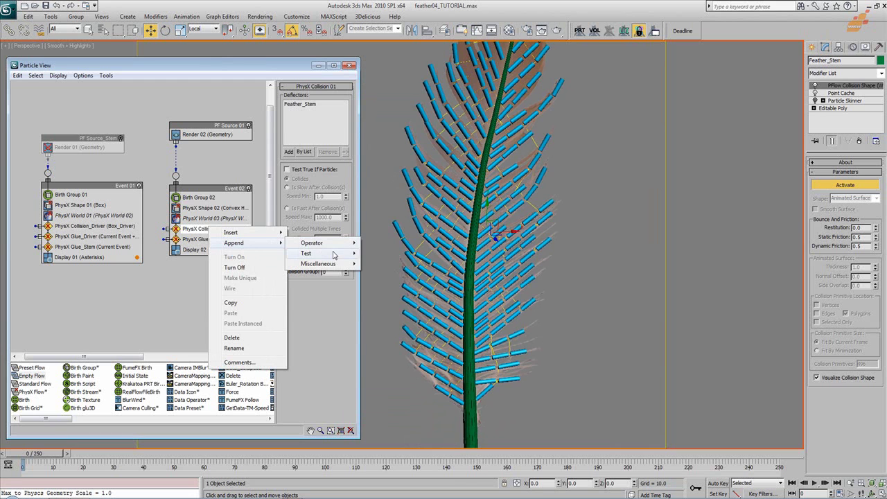
mouse_move(334, 255)
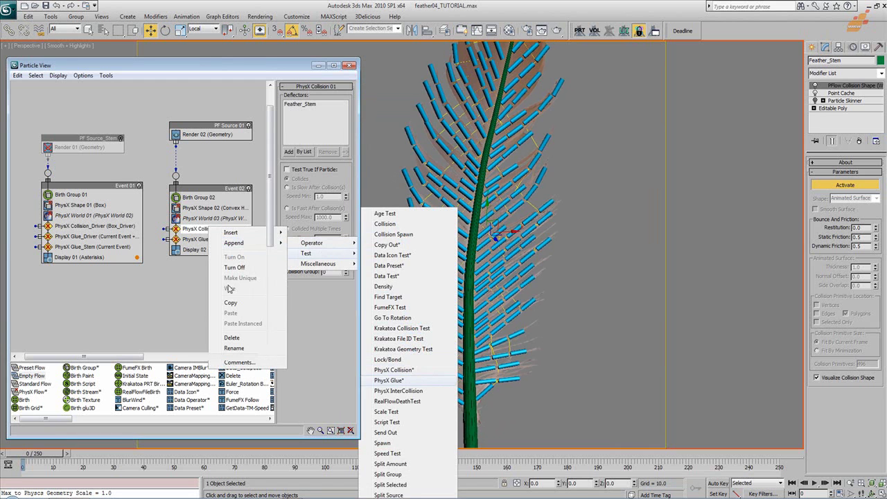
click(261, 305)
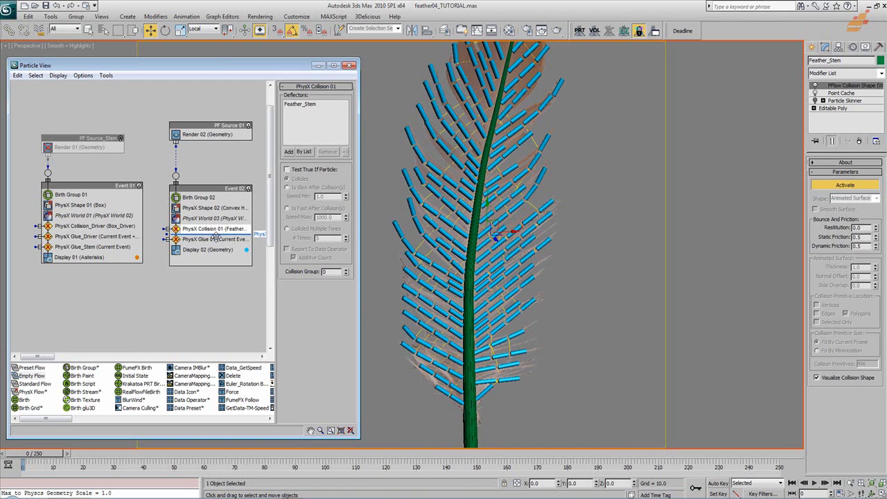
drag(215, 236, 215, 239)
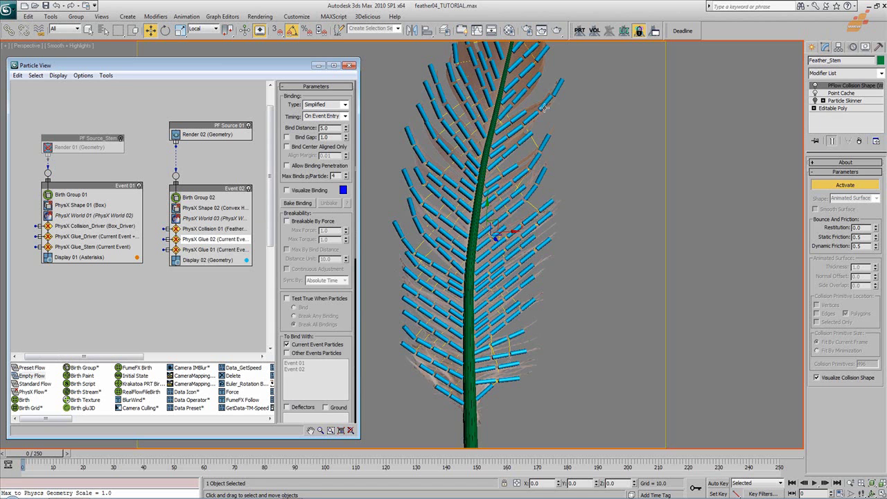
- In wireframe display, set PhysX Glue 02 to Rigid binding and visualize its bindings in red
alt+middle_drag(496, 211, 499, 248)
key(F3)
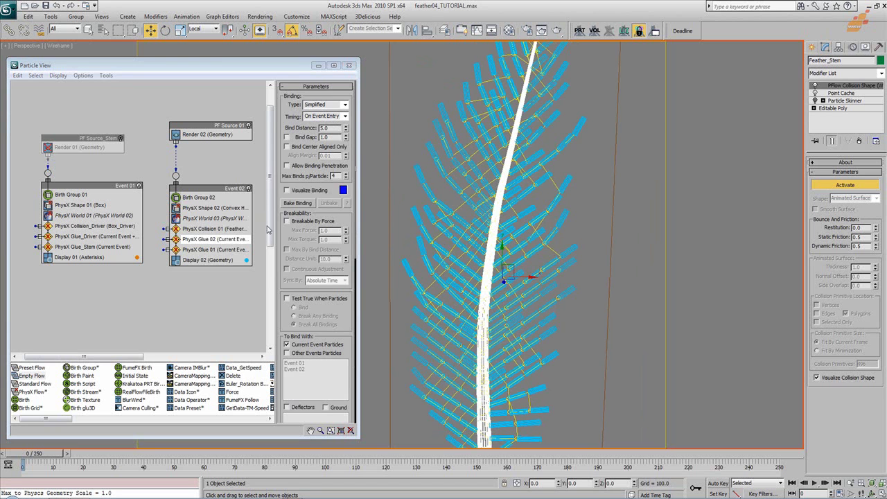
click(326, 104)
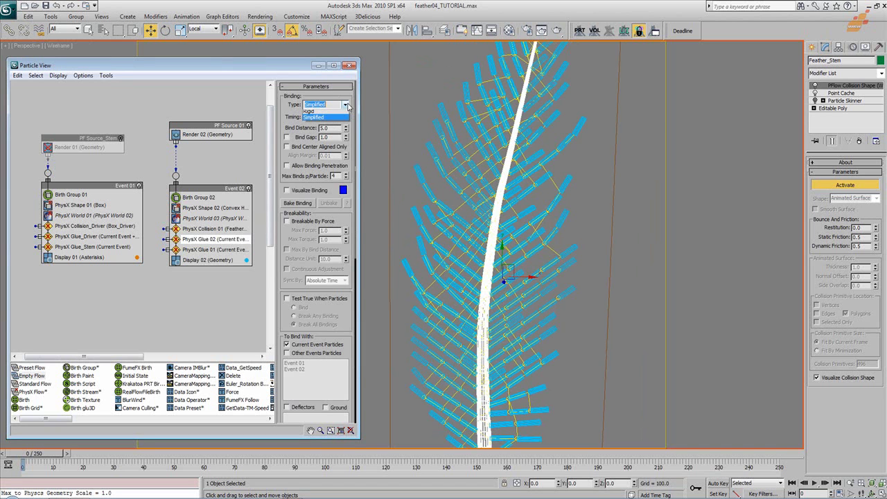
click(343, 194)
click(342, 191)
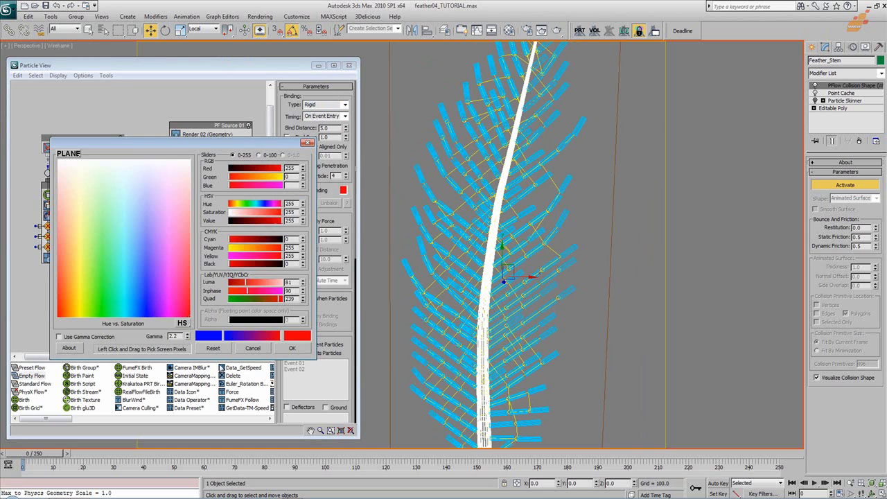
click(292, 348)
click(298, 191)
click(528, 214)
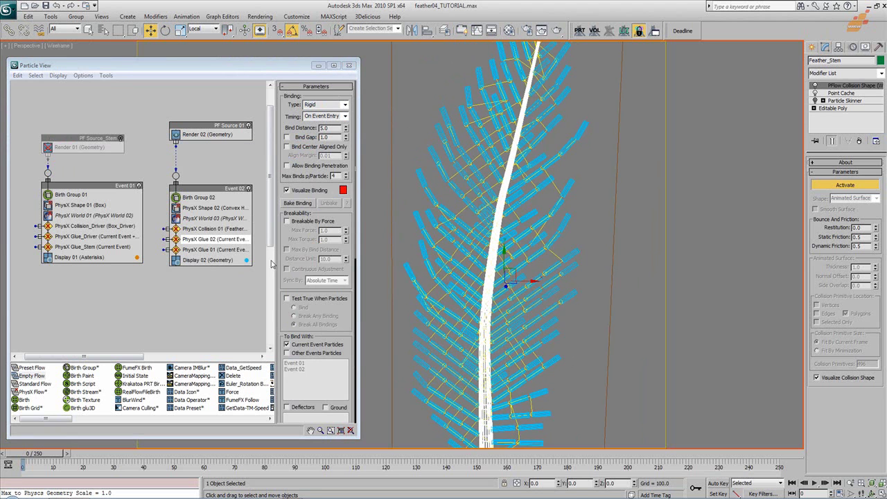
- Make PhysX Glue 02 bind to the Feather_Stem deflector instead of current event particles, and inspect the bindings near the feather's tip
drag(343, 330, 338, 173)
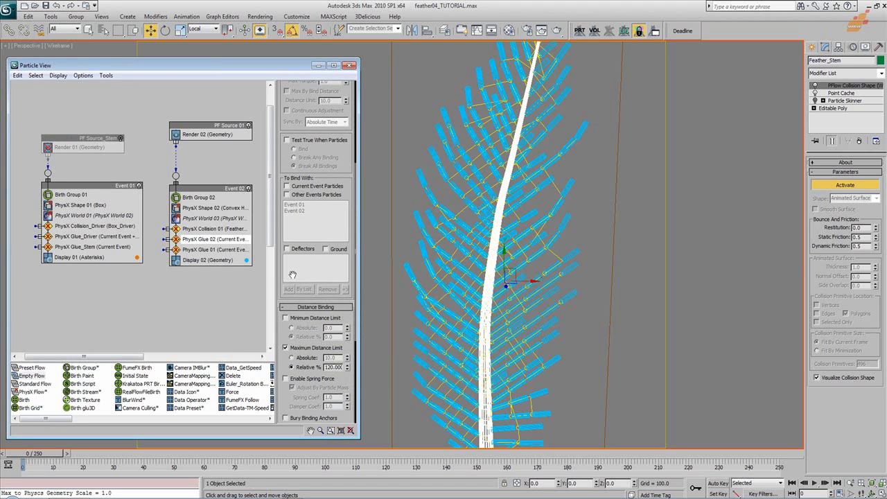
click(287, 249)
click(303, 289)
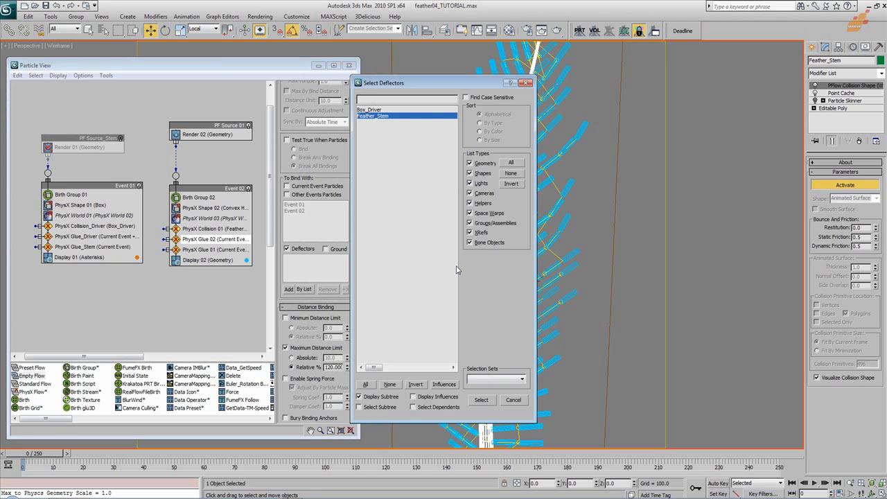
click(486, 400)
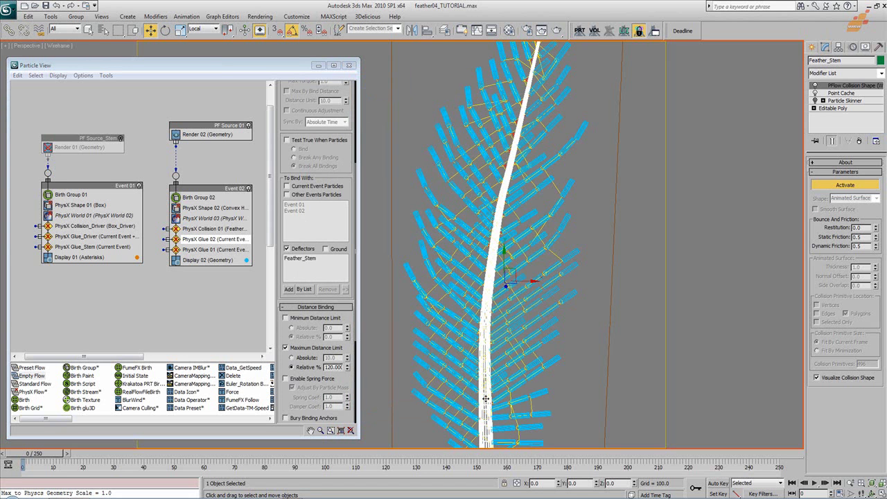
scroll(456, 384, up, 5)
alt+middle_drag(455, 384, 515, 355)
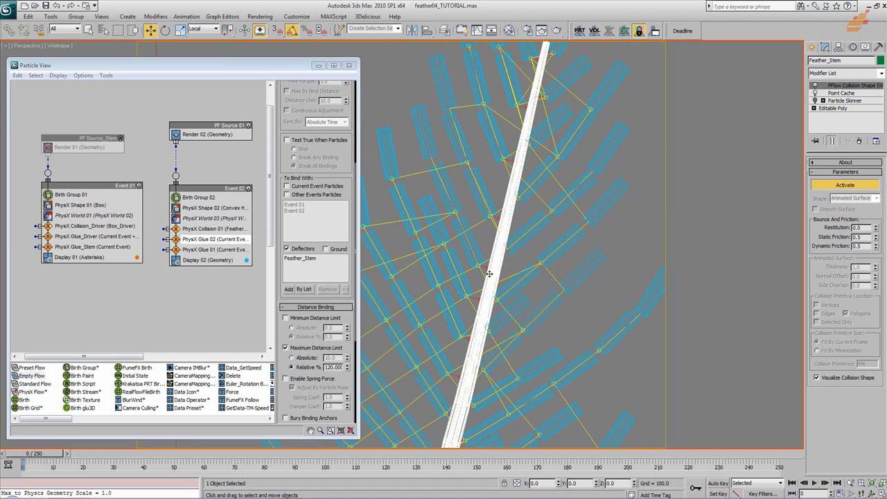
scroll(534, 232, down, 3)
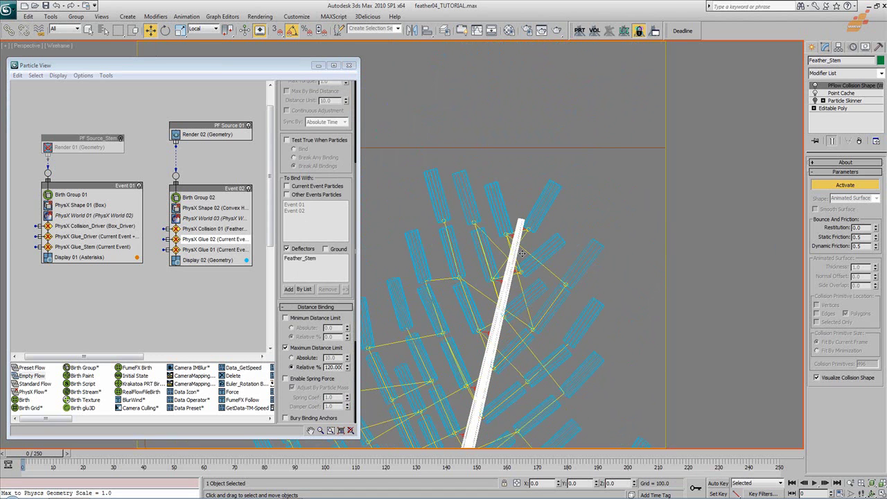
scroll(496, 367, up, 2)
scroll(346, 148, up, 5)
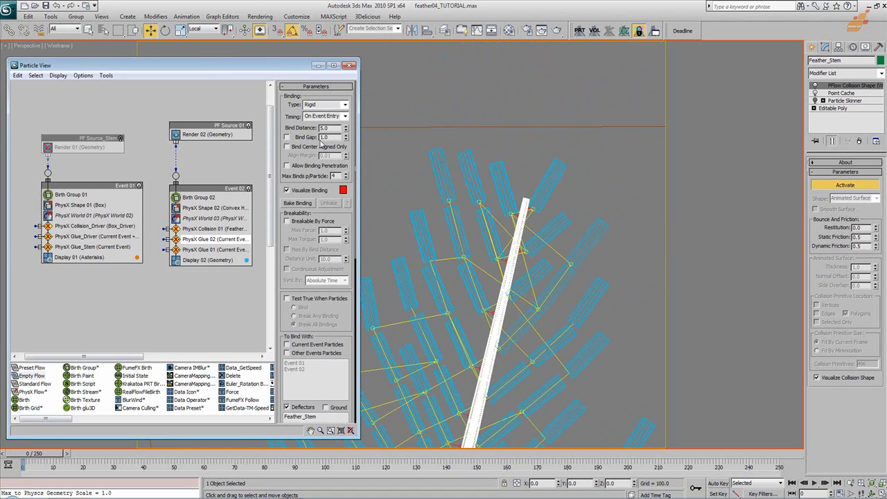
- Set PhysX Glue 02's bind distance to 20 and inspect the bindings to the stem along the whole feather
drag(332, 129, 282, 136)
text(20)
key(Return)
middle_drag(515, 312, 529, 281)
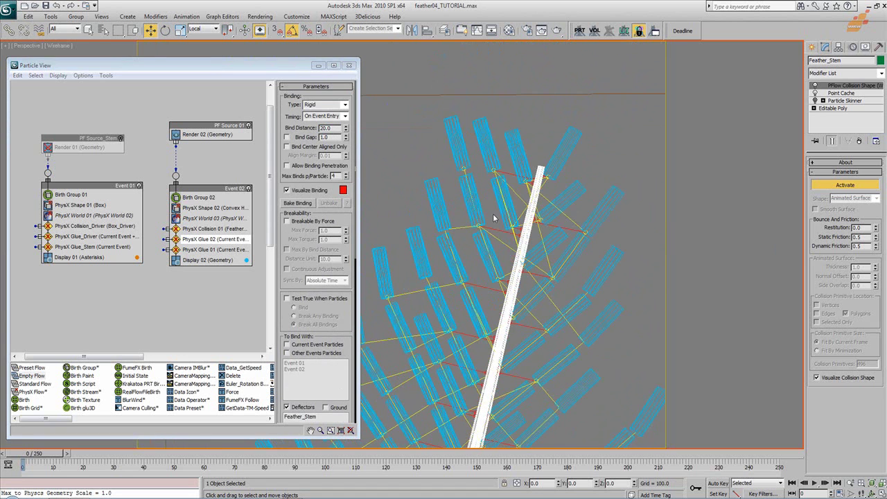
scroll(518, 312, down, 6)
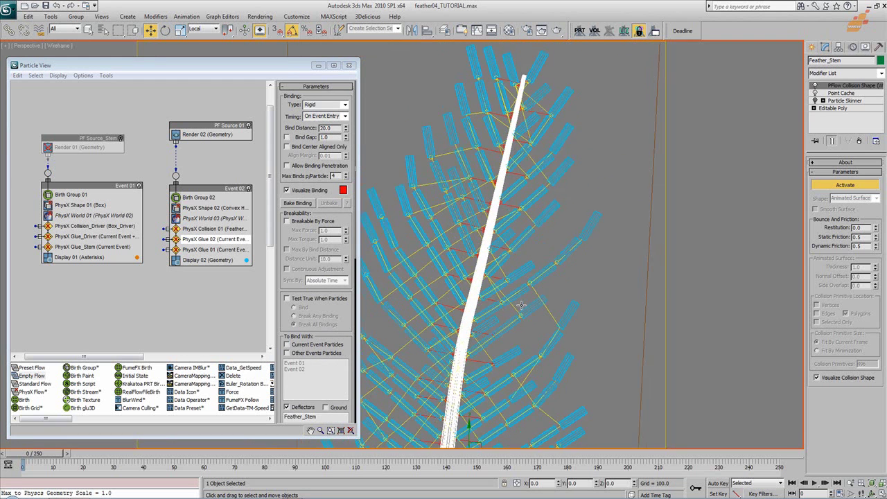
middle_drag(510, 269, 511, 283)
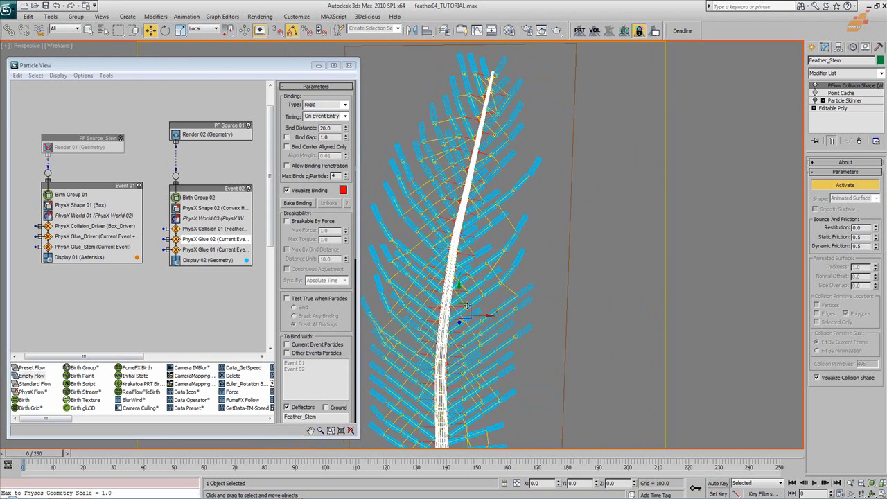
middle_drag(478, 310, 528, 286)
scroll(485, 294, down, 3)
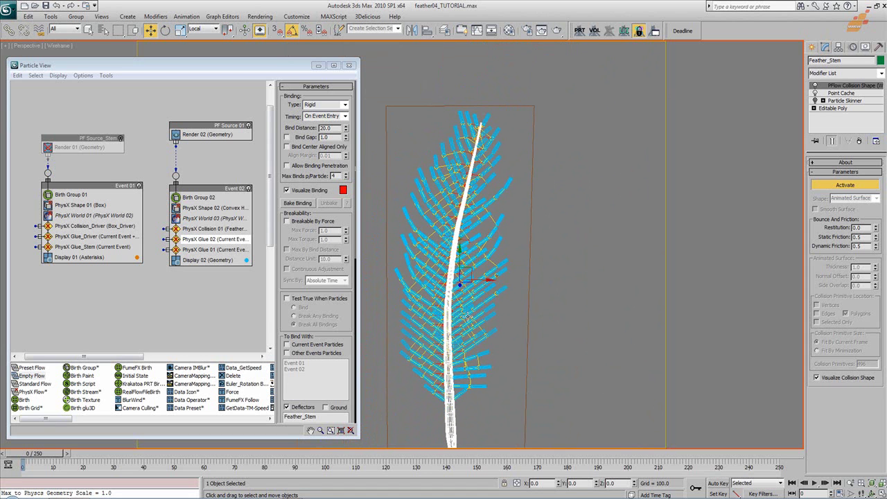
- Scrub the animation in shaded display to check how the barbs follow the stem, and examine the feather's upper part
key(F3)
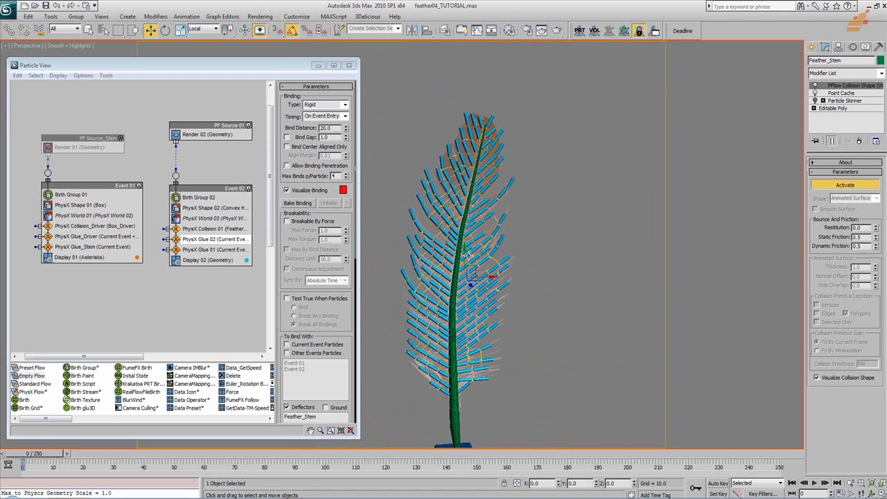
drag(34, 454, 578, 416)
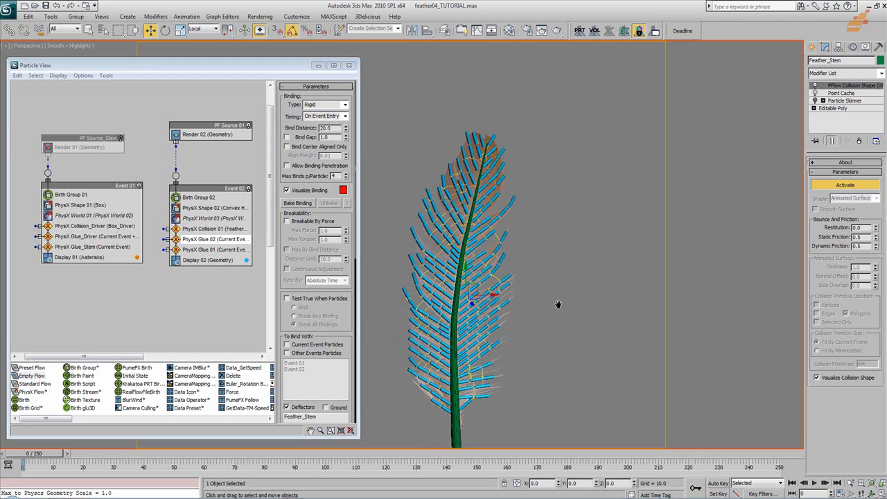
scroll(488, 263, up, 4)
middle_drag(488, 262, 487, 331)
scroll(517, 196, up, 3)
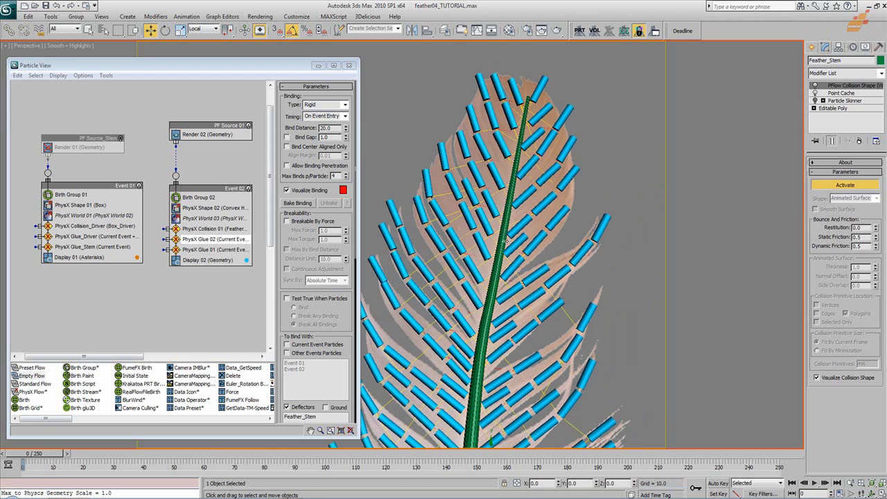
- Set PhysX Glue 02's bind distance to 10 and inspect the bindings along the stem in wireframe display
click(329, 148)
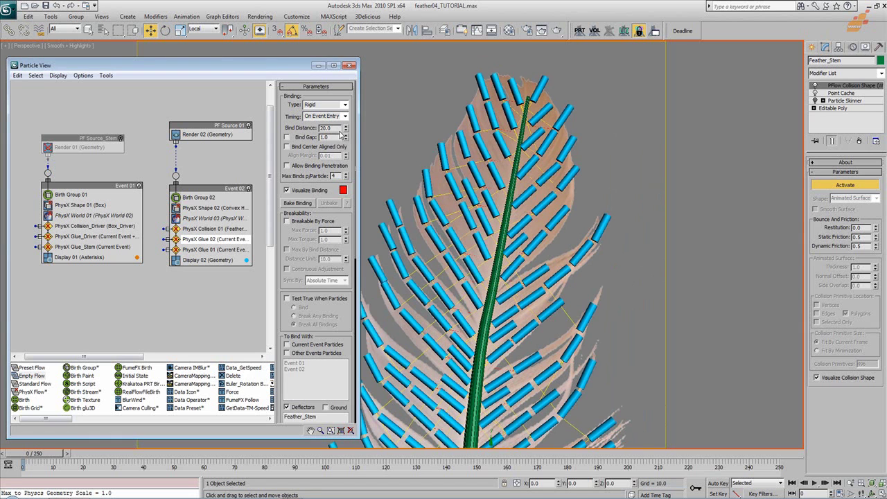
double_click(329, 128)
text(10)
middle_drag(559, 239, 547, 220)
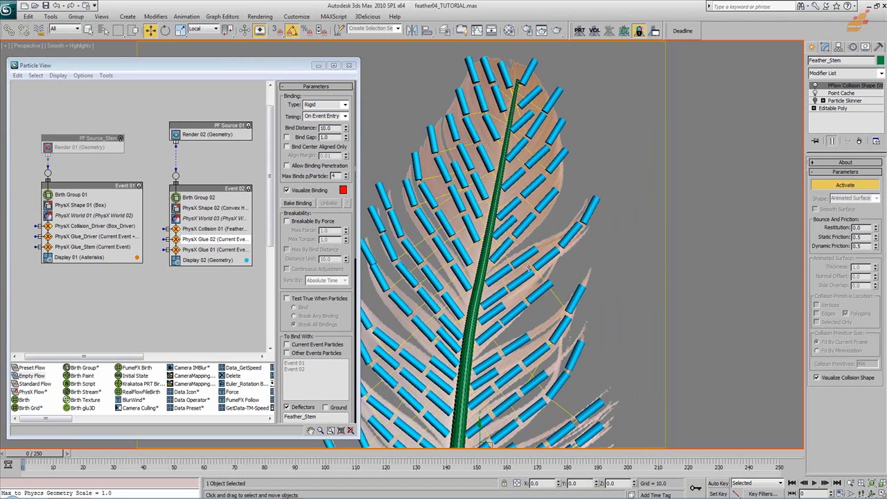
key(F3)
alt+middle_drag(519, 285, 513, 261)
scroll(512, 261, up, 8)
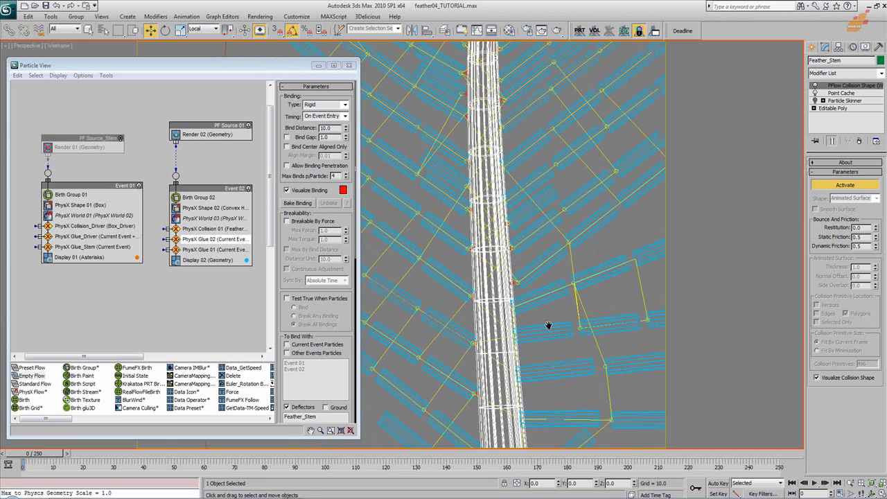
scroll(523, 279, up, 8)
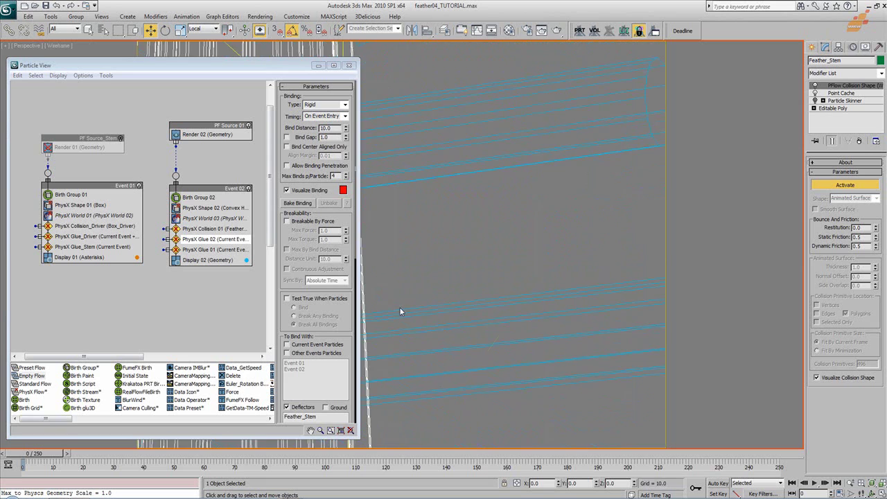
scroll(570, 302, down, 10)
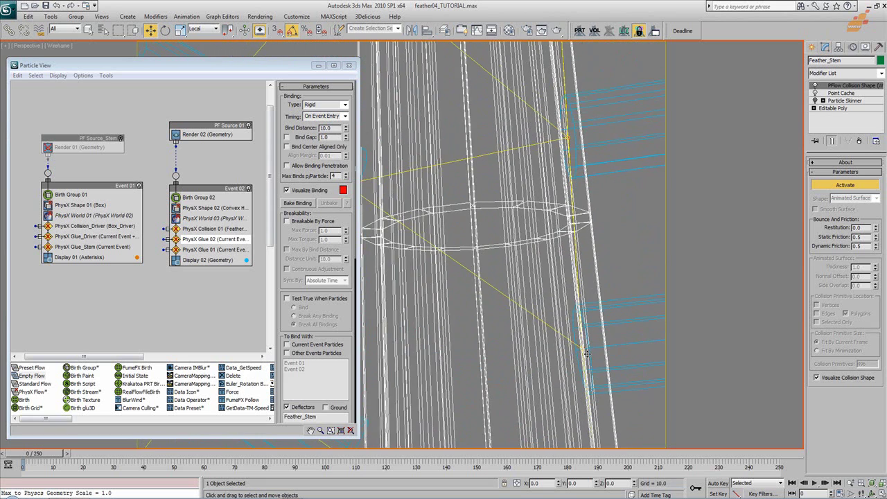
scroll(533, 380, down, 8)
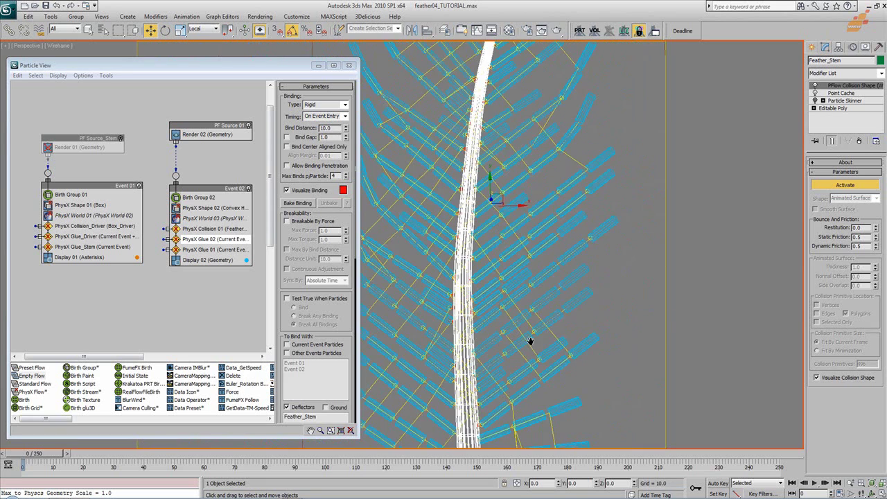
- Scrub the animation in wireframe display to check the stem bindings, and return to frame 0
alt+middle_drag(471, 321, 488, 333)
drag(43, 455, 602, 462)
click(791, 483)
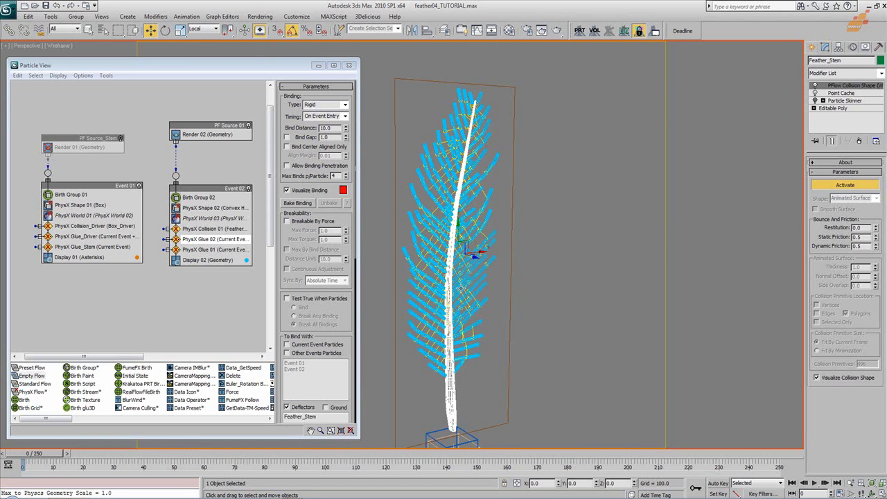
- Review PhysX Glue 02's Rigid Binding settings, then scrub the animation in shaded display and return to frame 0
right_click(338, 334)
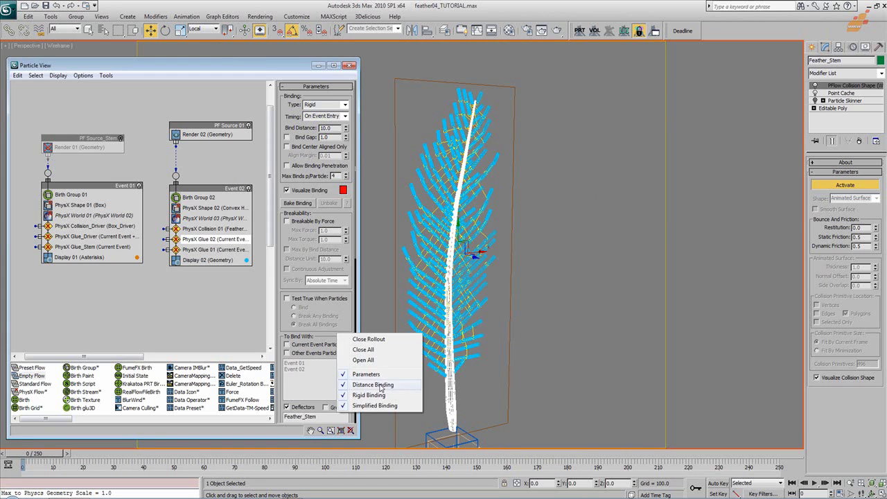
click(380, 395)
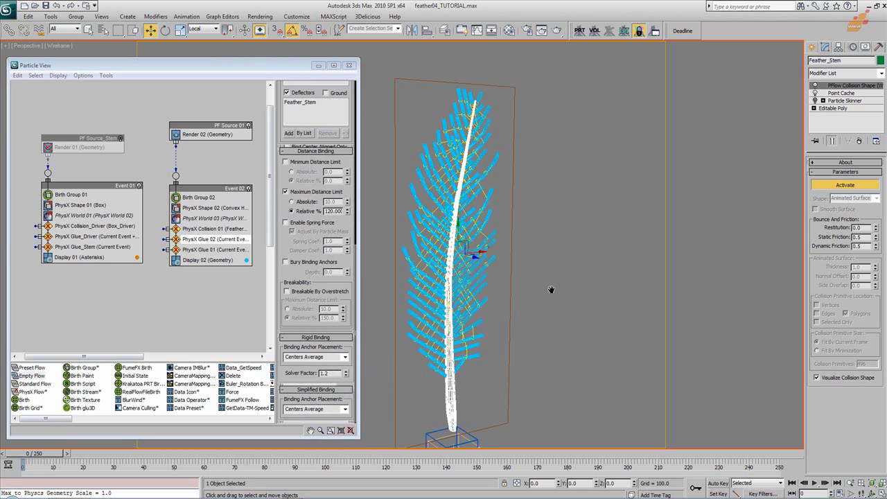
key(F3)
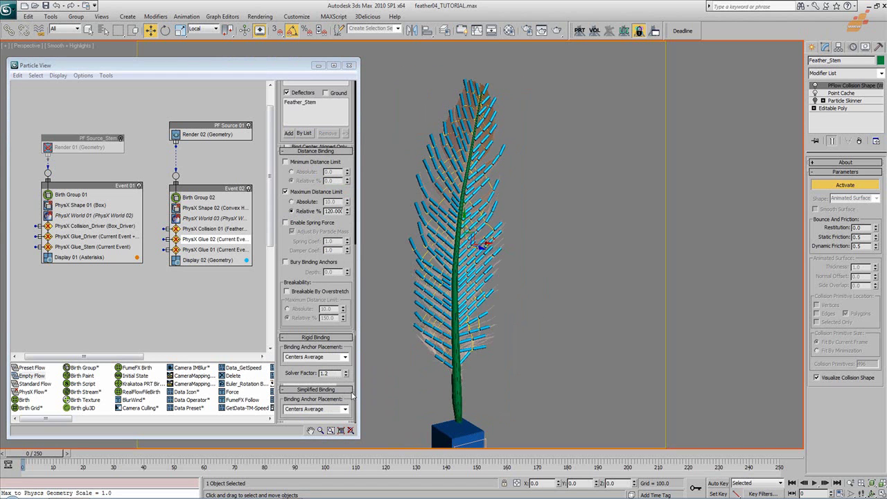
click(321, 152)
drag(349, 177, 350, 350)
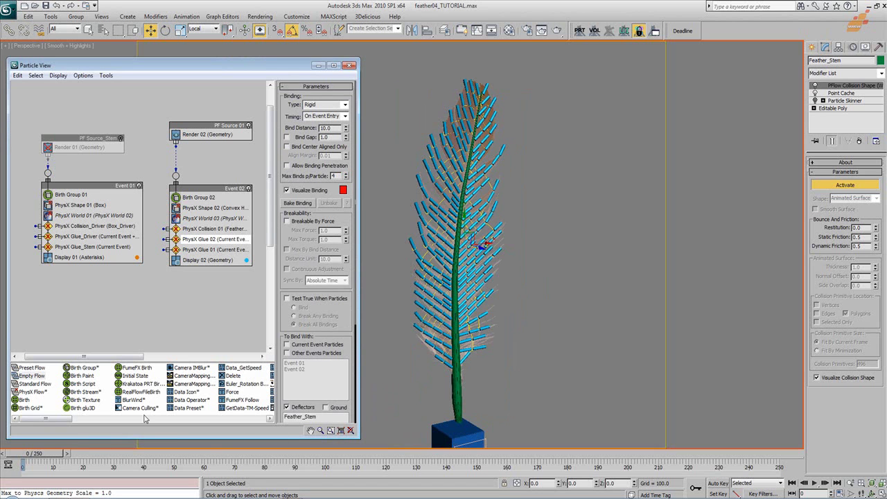
drag(45, 456, 607, 444)
key(w)
click(792, 483)
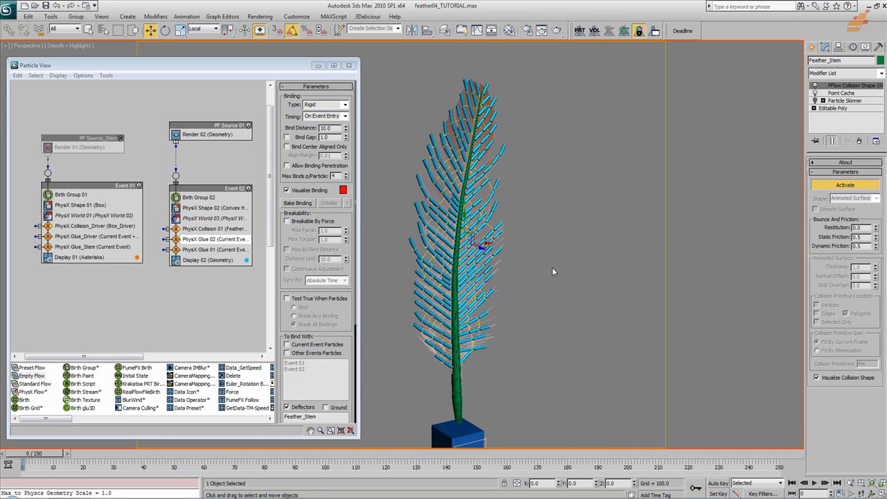
- Access PhysX World 02's driver parameters from PhysX World 03 and turn off its gravity and ground collision plane
click(236, 218)
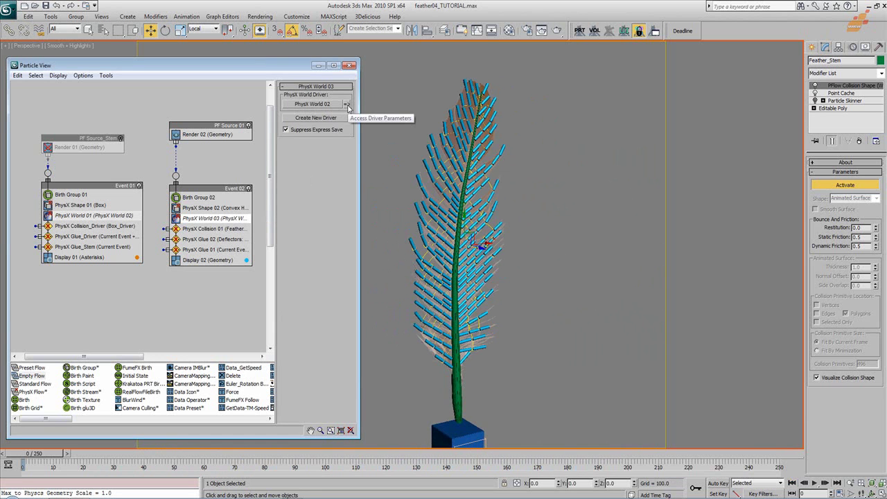
click(346, 104)
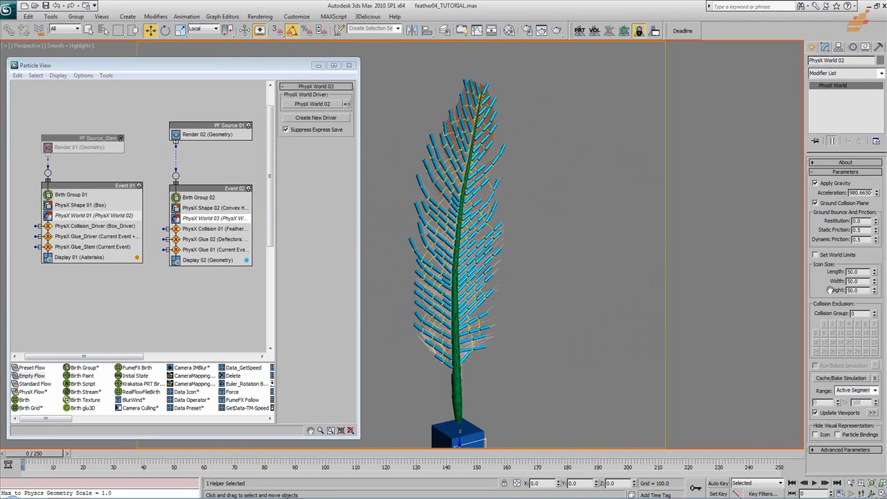
click(857, 449)
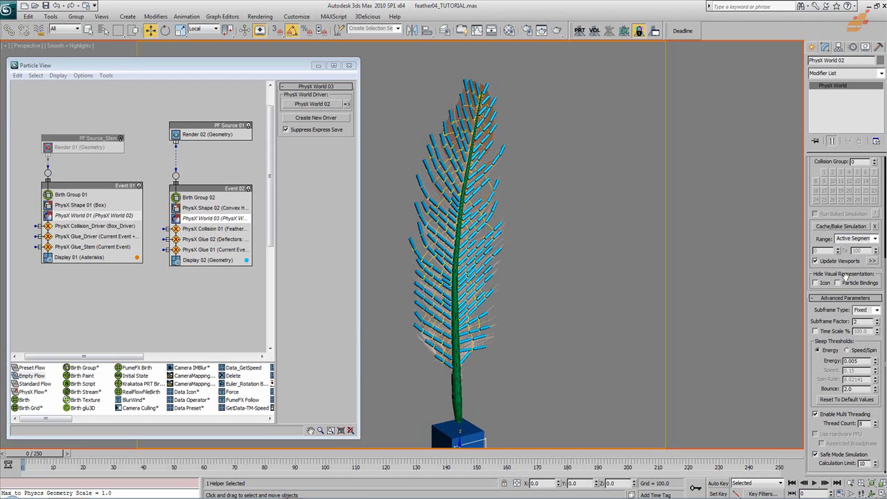
scroll(837, 389, up, 3)
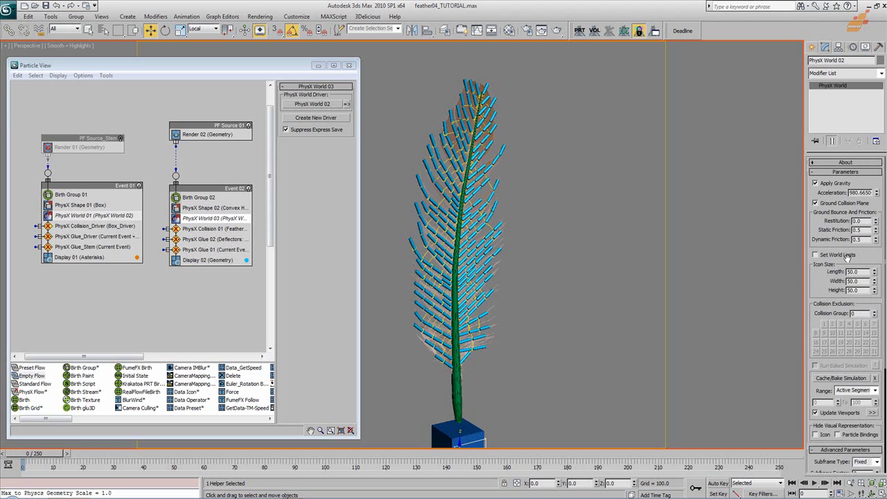
click(828, 207)
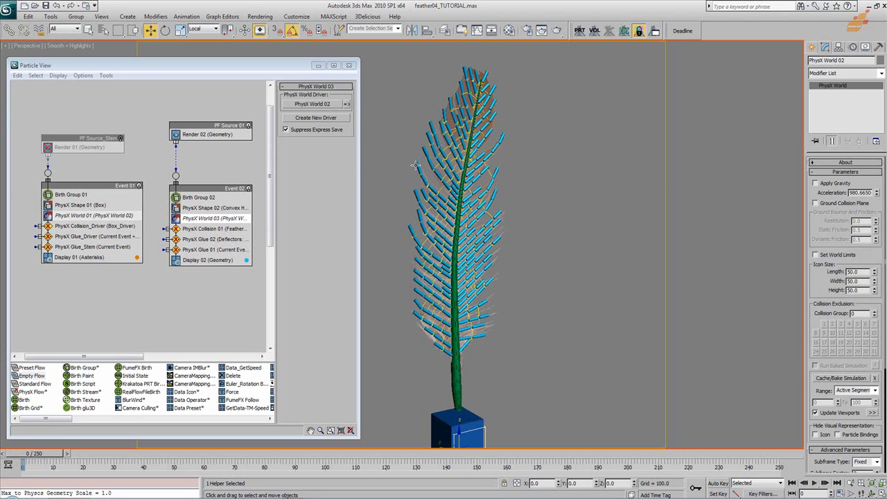
- Compare the simulation with PhysX World 02's gravity enabled and disabled again, scrubbing the animation to frame 157
click(839, 185)
drag(47, 455, 115, 460)
click(792, 483)
click(816, 184)
drag(38, 453, 503, 454)
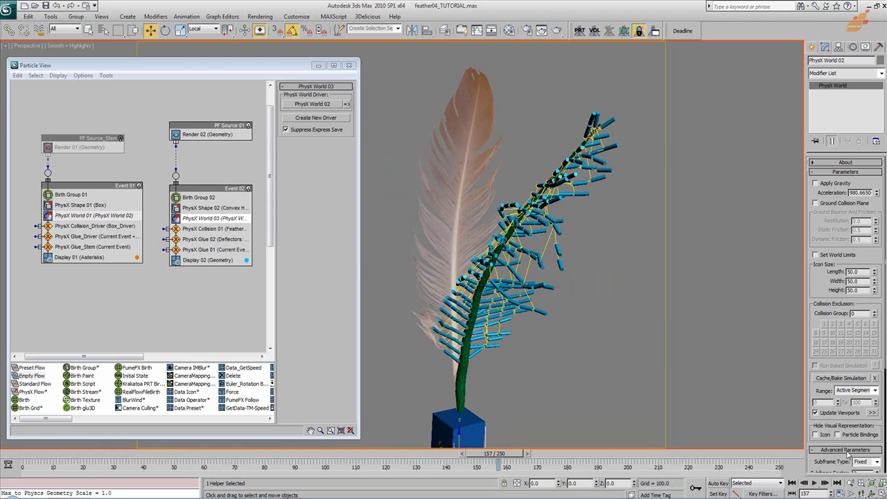
click(792, 483)
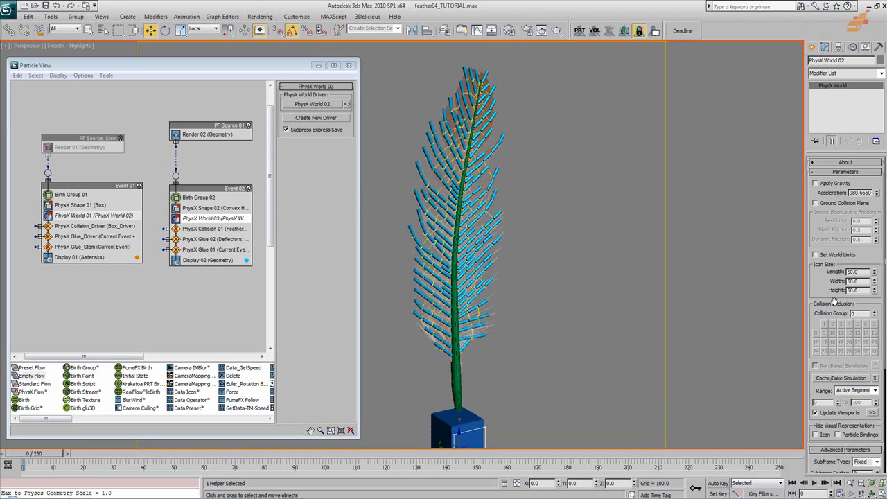
- Set PhysX World 02's subframe factor to 4 and test the simulation by scrubbing to frame 171
drag(823, 284, 823, 276)
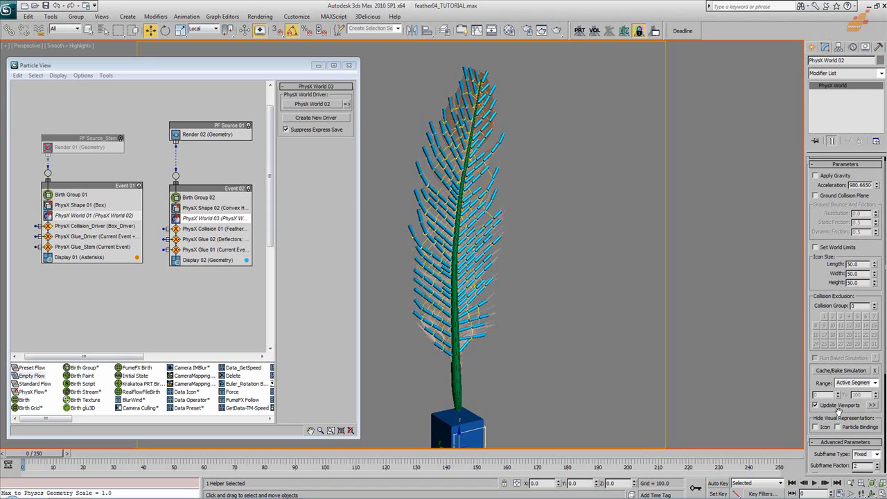
drag(815, 303, 821, 135)
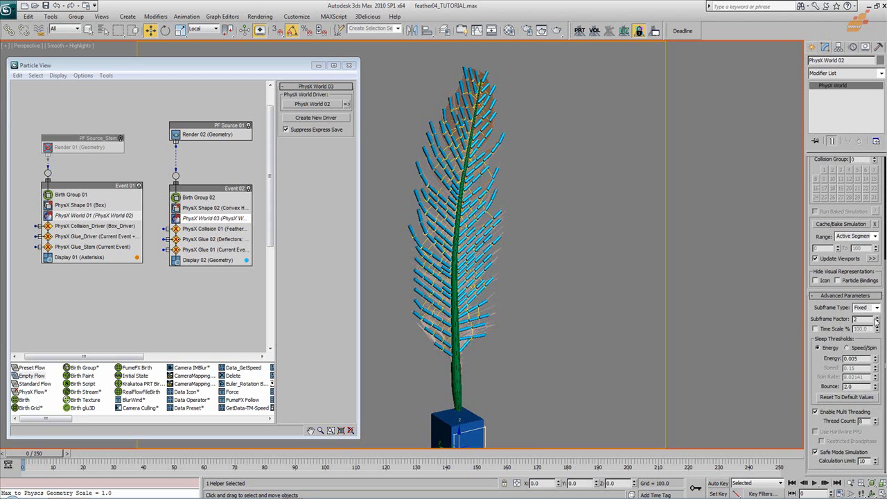
click(877, 316)
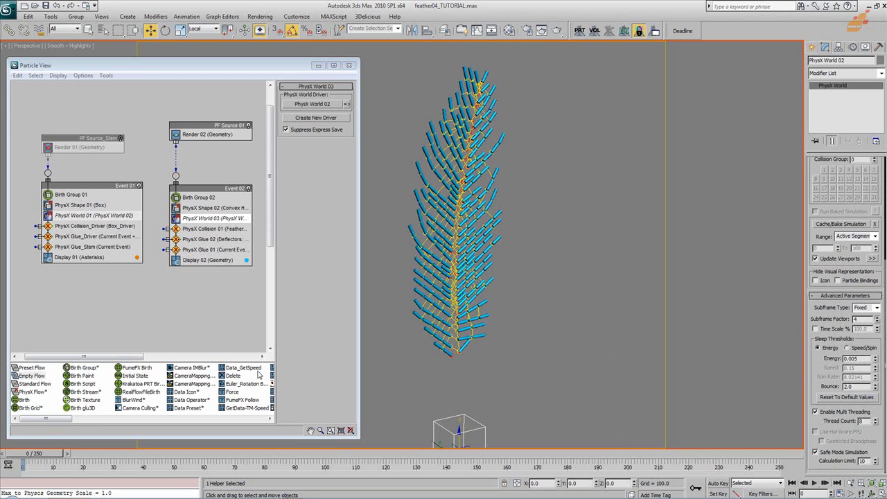
drag(40, 454, 537, 435)
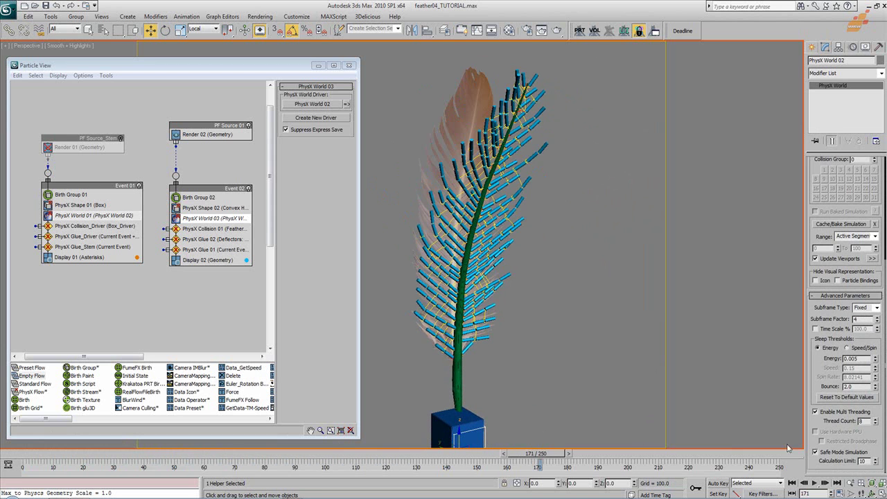
click(792, 483)
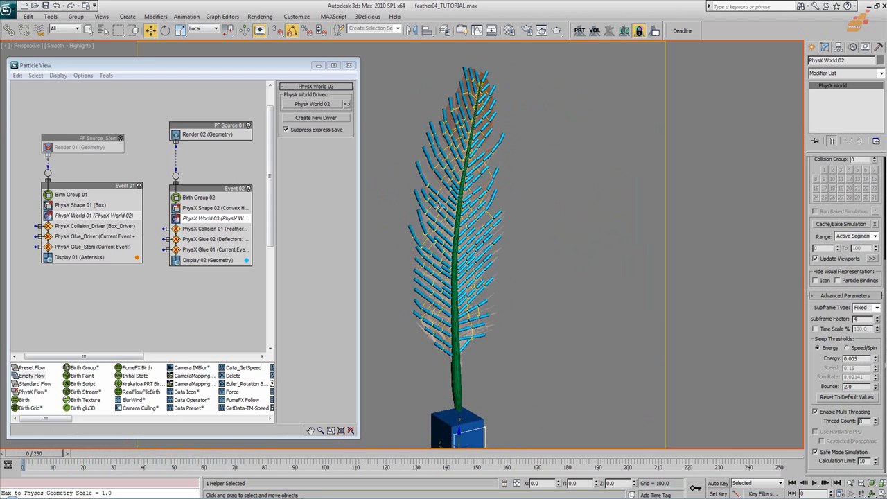
- Set PhysX World 02's subframe factor to 3, scrub the animation to test it, and return to frame 0
double_click(863, 318)
drag(31, 454, 552, 453)
click(792, 483)
- Enable PhysX World 02's time scale and set it to 20%
click(824, 328)
drag(869, 328, 814, 335)
text(2)
- Try the simulation playback, cancel it, scrub through the animation to check the slowed barb motion, and return to frame 0
click(815, 483)
click(815, 483)
click(871, 259)
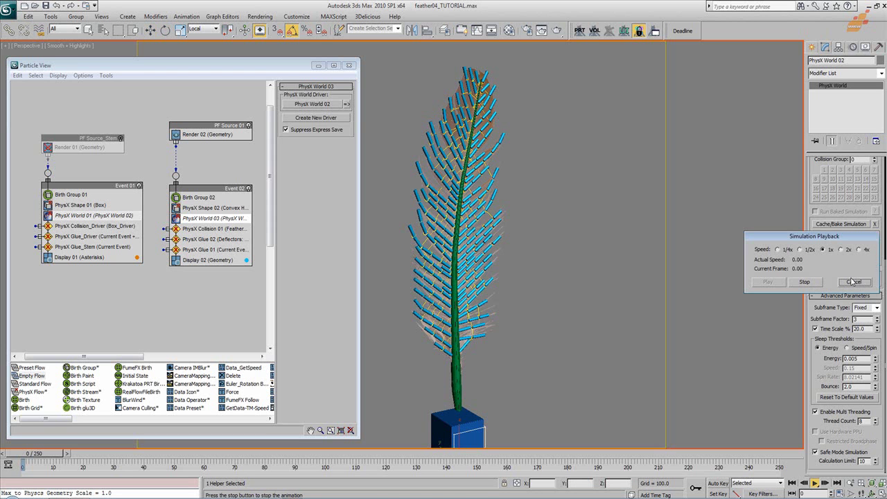
click(804, 281)
click(768, 282)
click(854, 281)
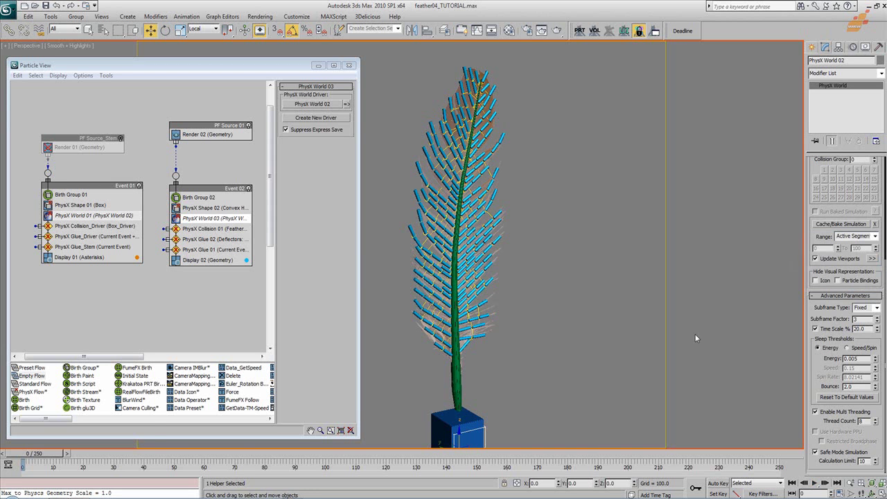
drag(59, 454, 710, 433)
click(792, 483)
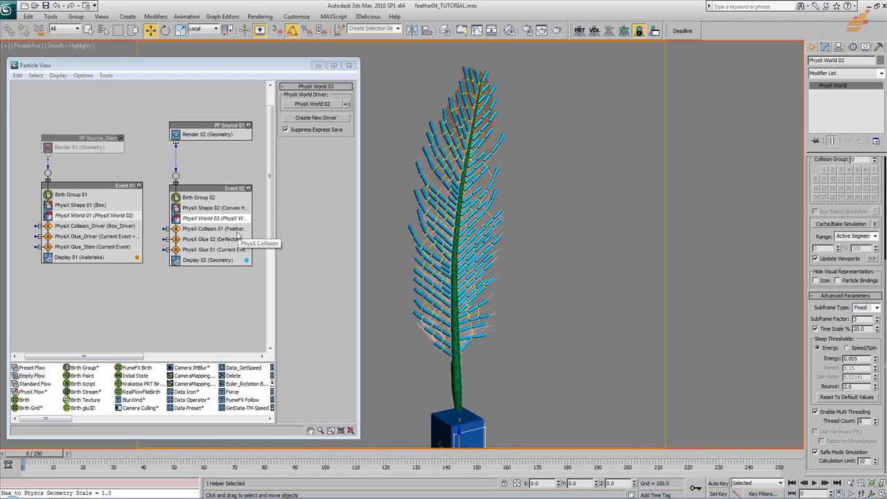
- Widen Event 02 in the particle diagram until its full operator names fit
middle_drag(192, 239, 120, 242)
drag(179, 229, 224, 230)
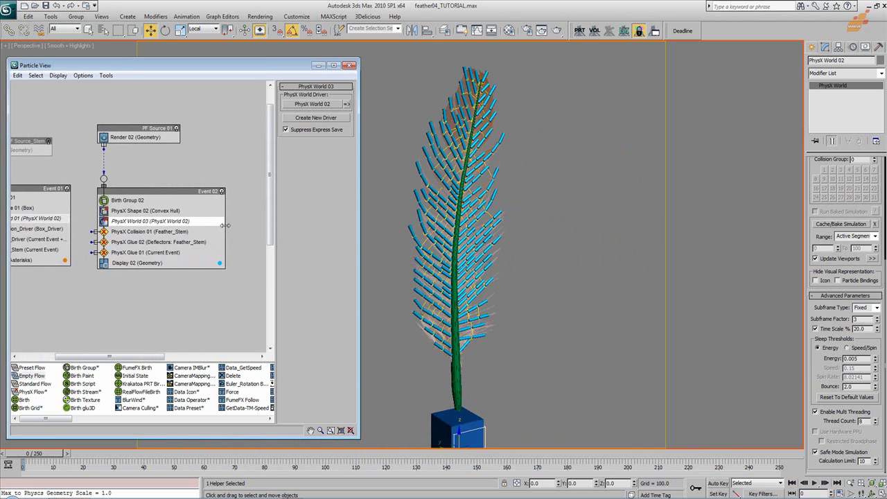
- Rename the current-event PhysX Glue 01 operator in Event 02 as PhysX Glue_Body
click(167, 254)
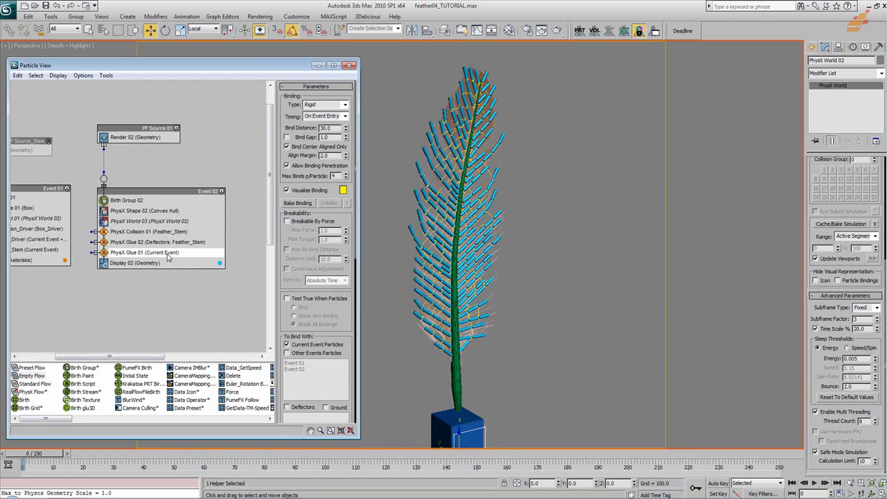
right_click(159, 255)
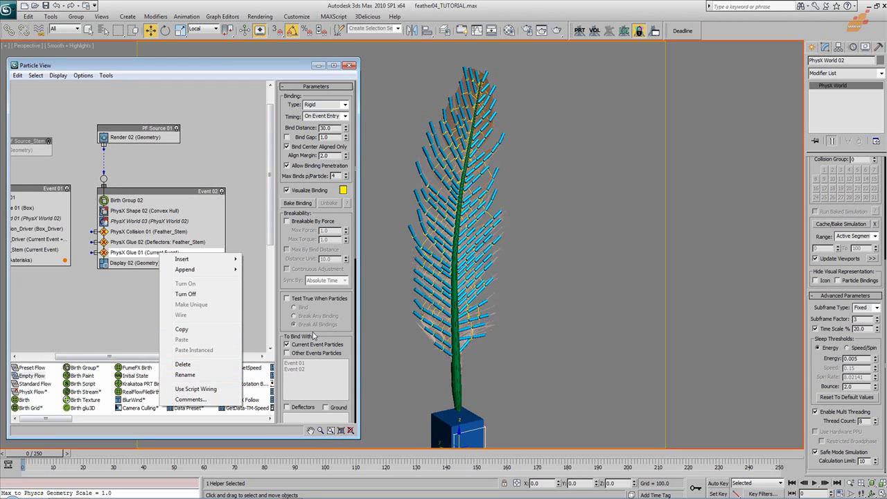
click(185, 374)
drag(134, 252, 159, 262)
text(e_)
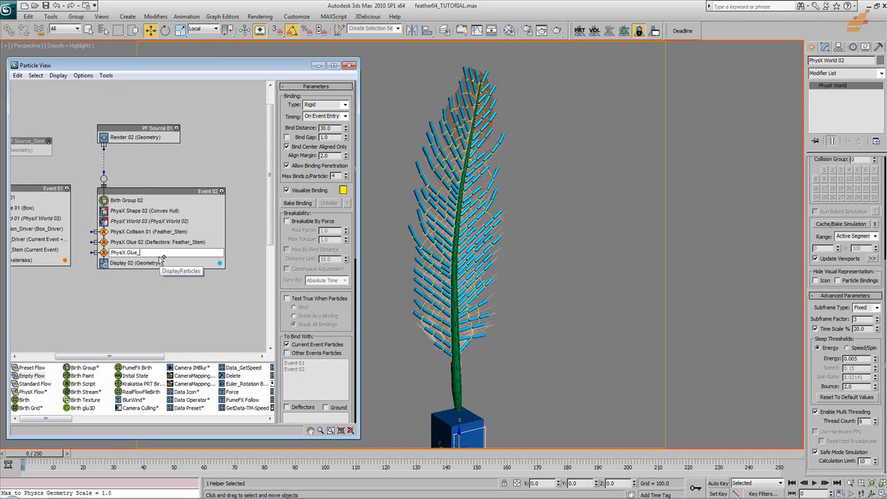
text(Body)
- Rename the PhysX Glue 02 operator that binds to the Feather_Stem deflector as PhysX Glue_Stem
right_click(164, 242)
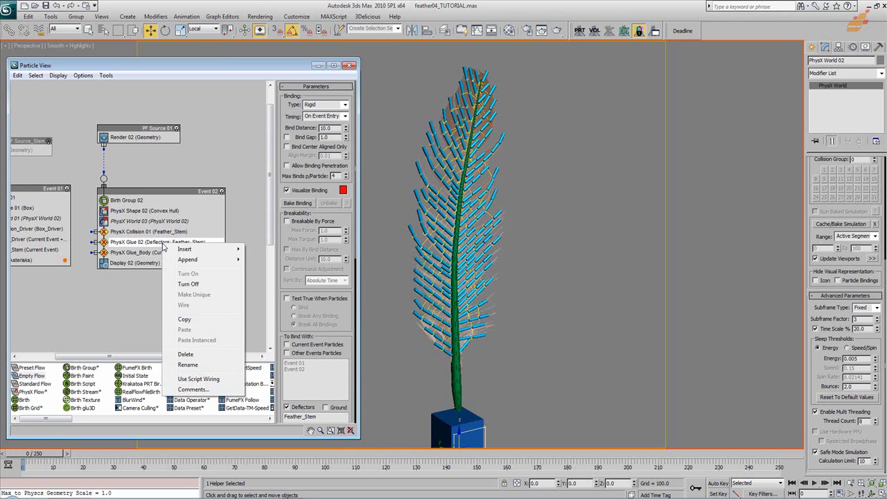
click(181, 370)
drag(138, 242, 157, 248)
text(_Stem)
key(Return)
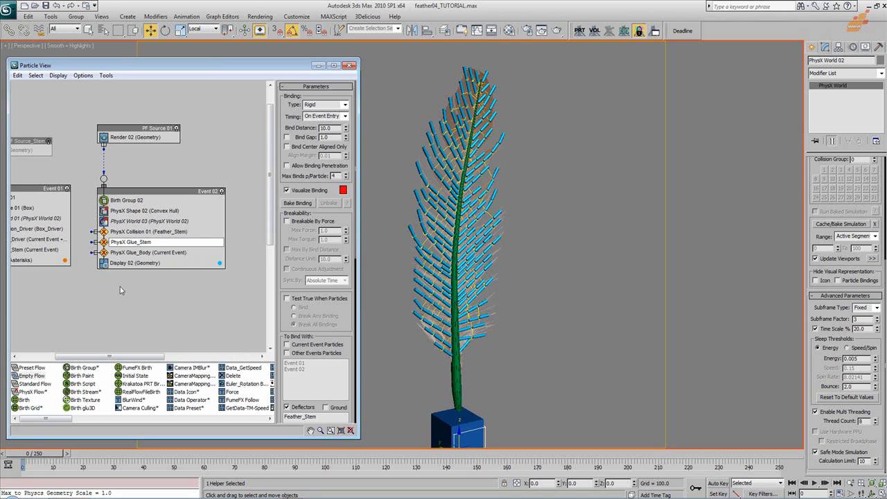
- Rename the PhysX Collision 01 operator in Event 02 as PhysX Collision_Stem
middle_drag(119, 296, 152, 286)
click(194, 235)
right_click(194, 235)
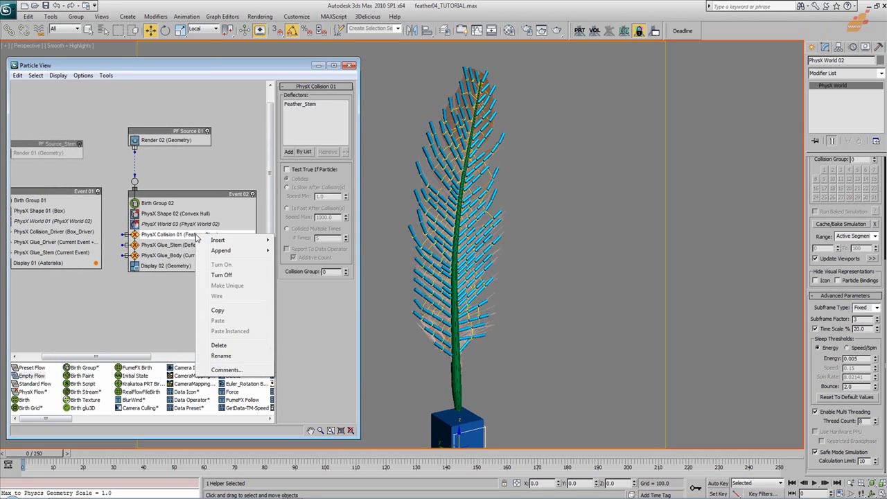
click(211, 361)
click(176, 236)
text(_Ste)
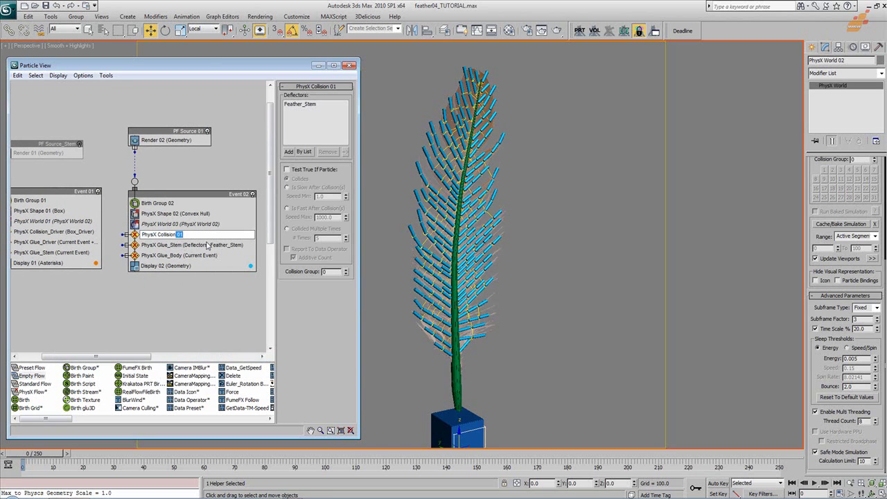
text(m)
key(Return)
middle_drag(203, 279, 194, 278)
- Set the maximum binds per particle of PhysX Glue_Body to 6 and inspect the bindings between the barb cylinders
click(208, 255)
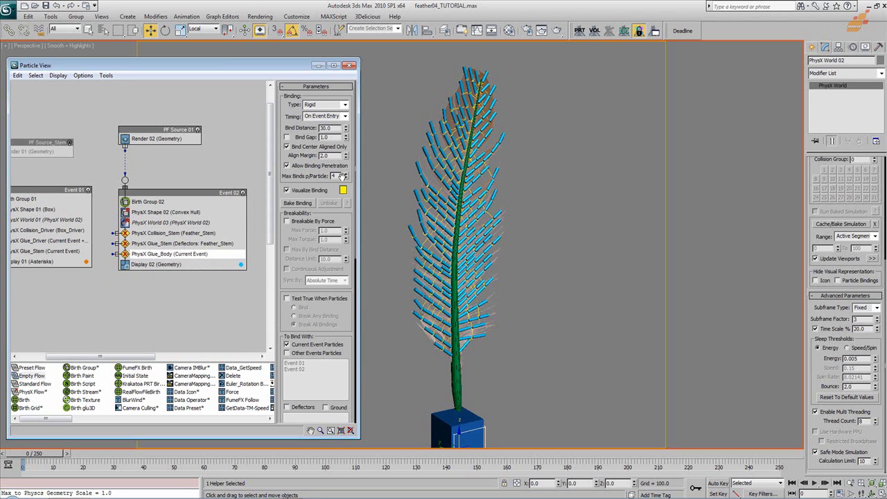
scroll(504, 225, up, 3)
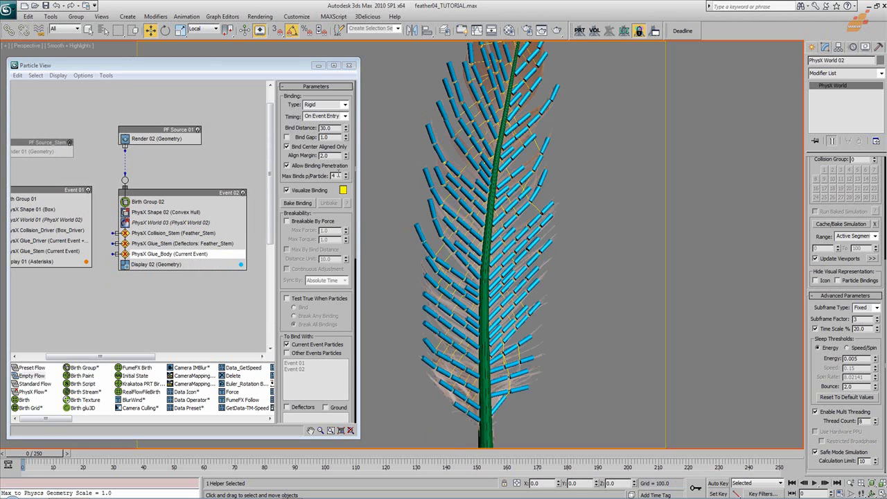
alt+middle_drag(477, 229, 469, 245)
scroll(469, 245, down, 5)
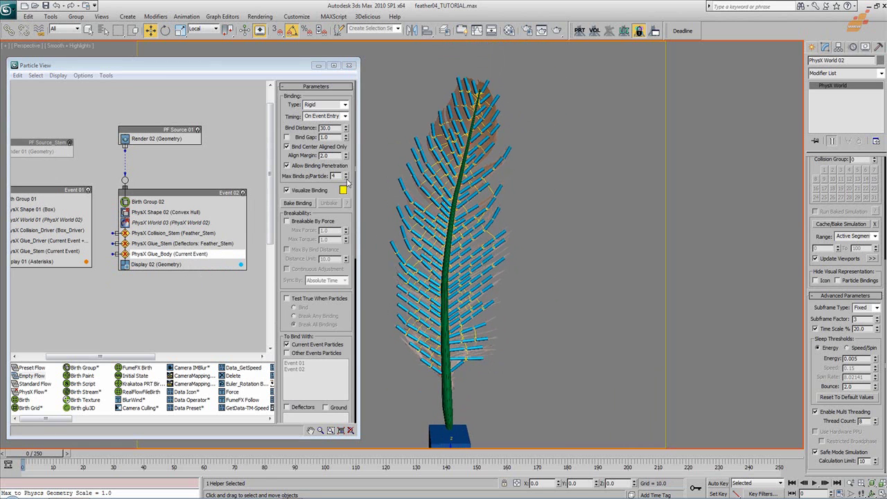
drag(338, 176, 311, 172)
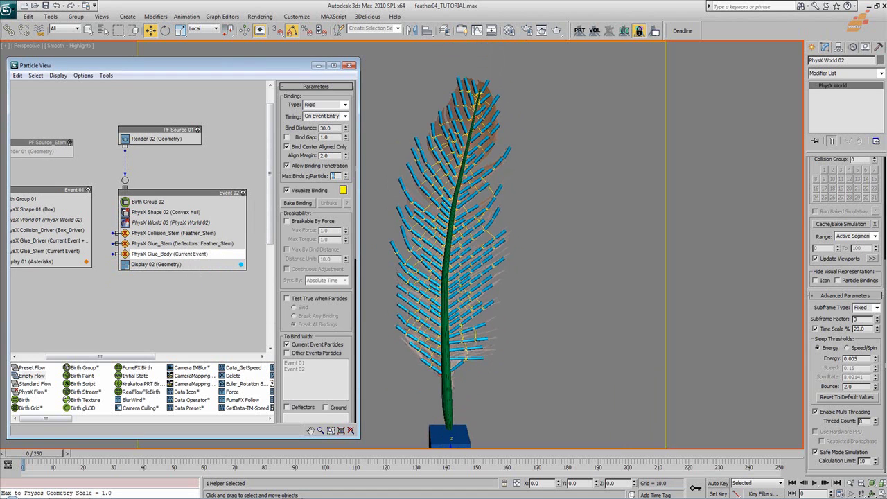
text(5)
click(503, 278)
scroll(503, 278, up, 5)
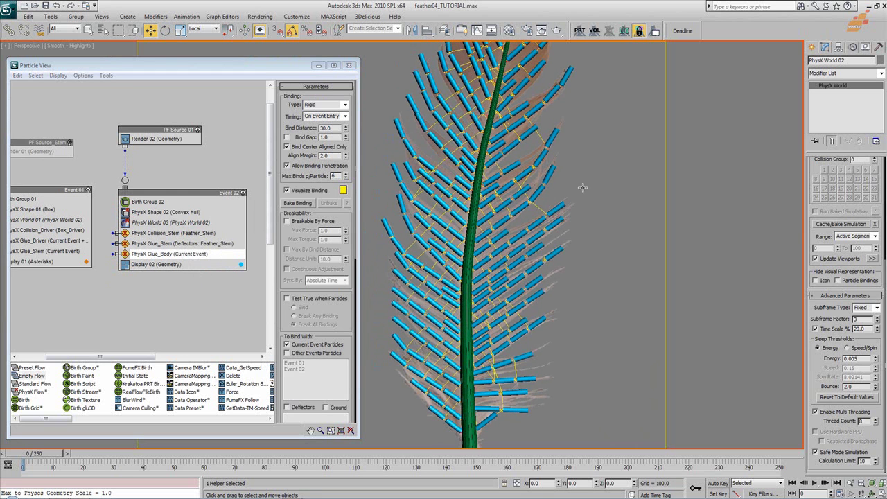
- Scrub through the animation to test the barb simulation with the added bindings, and return to frame 0
scroll(480, 196, down, 6)
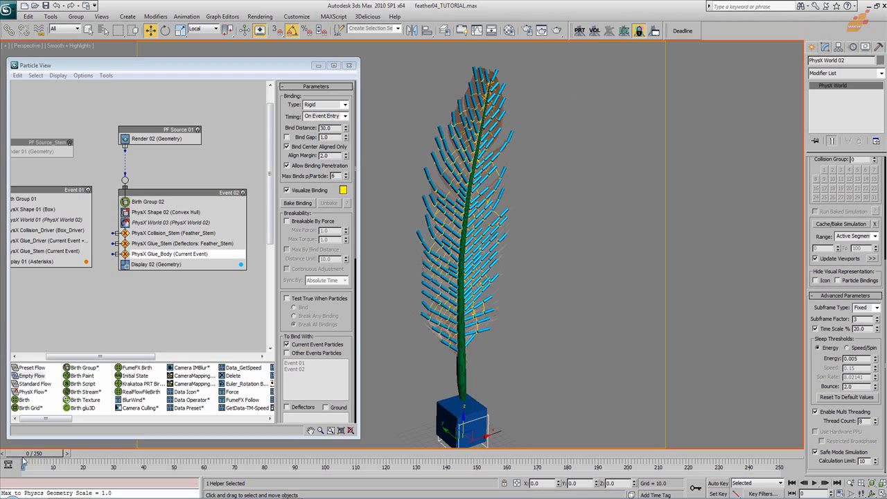
drag(28, 455, 161, 455)
click(173, 455)
drag(241, 459, 751, 425)
click(792, 482)
- Set the binding type of PhysX Glue_Body to Simplified, scrub the animation to test it, and return to frame 0
mouse_move(496, 263)
alt+middle_down()
mouse_move(474, 259)
mouse_move(507, 256)
mouse_move(497, 251)
alt+middle_up()
click(344, 105)
click(333, 127)
drag(36, 455, 524, 443)
key(w)
click(792, 482)
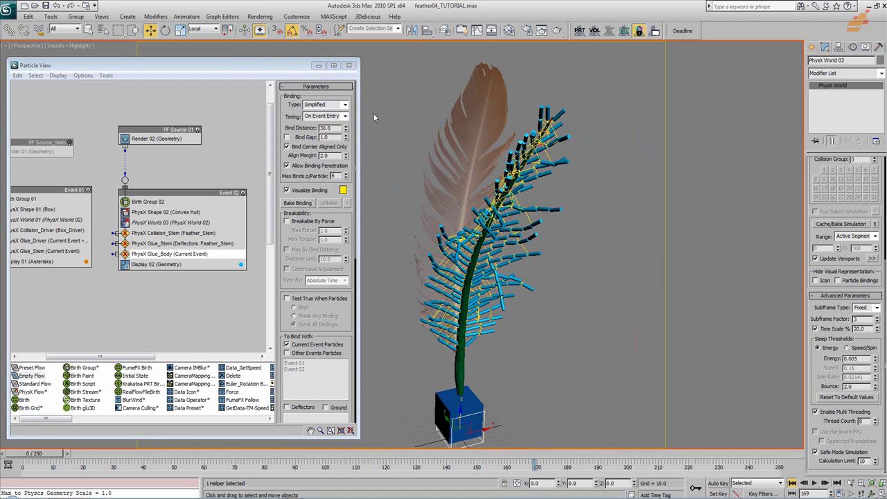
- Set the rigid binding solver factor of PhysX Glue_Body to 0.5, scrub the animation to test it, and return to frame 0
click(345, 104)
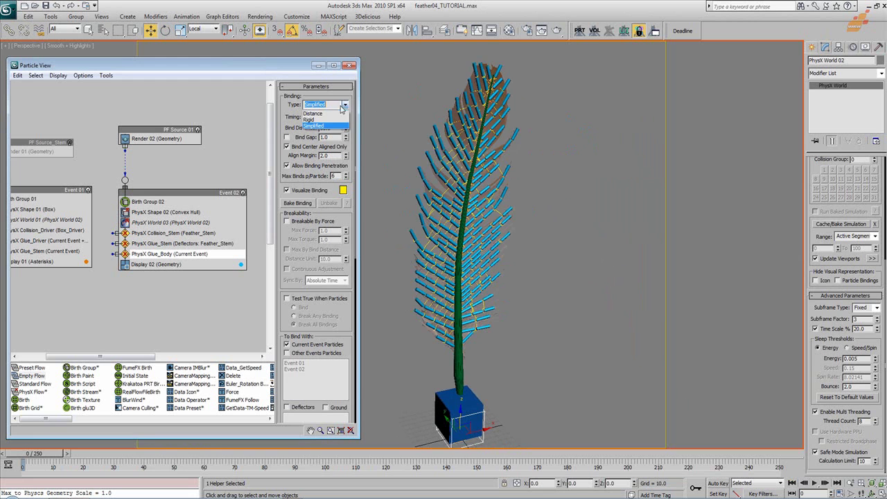
right_click(328, 318)
click(367, 377)
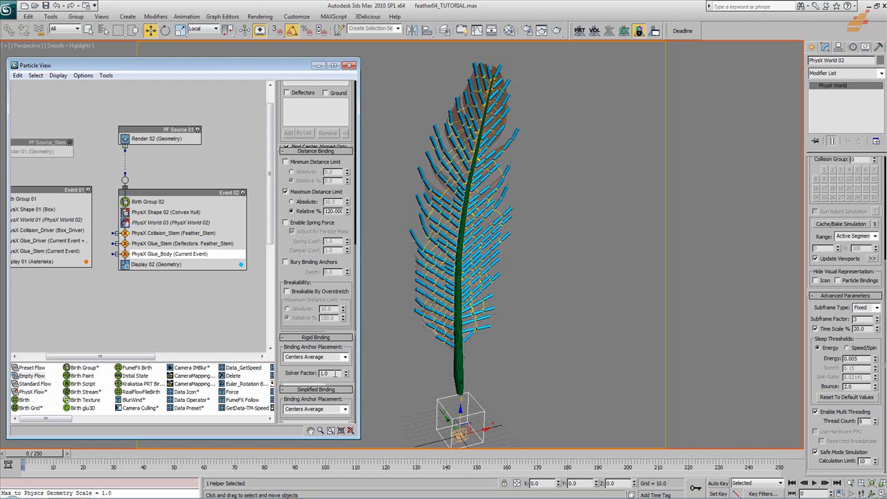
text(.5)
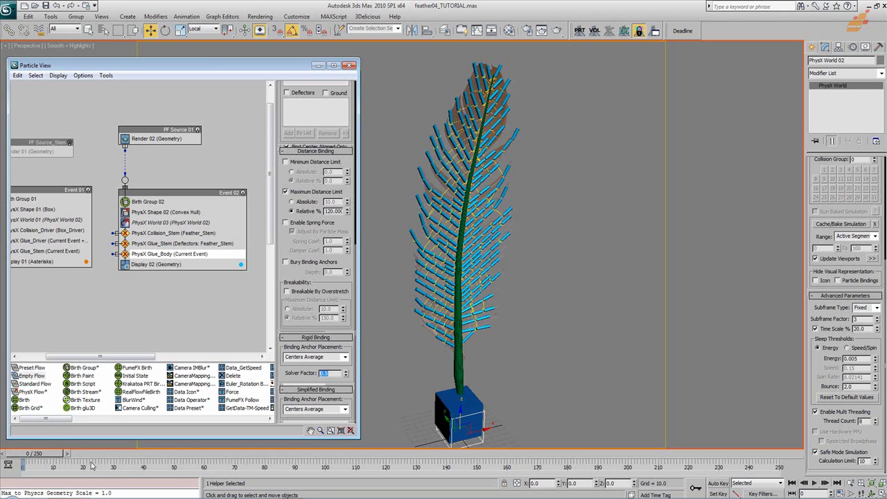
drag(43, 453, 527, 435)
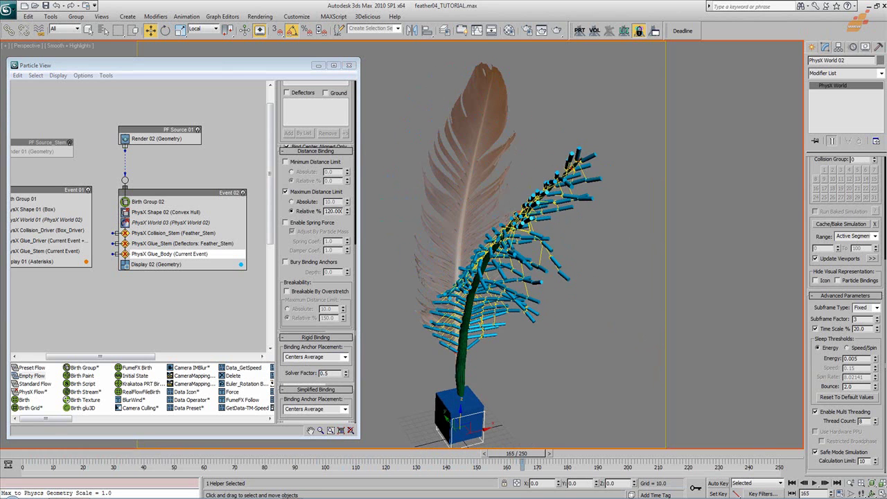
click(792, 482)
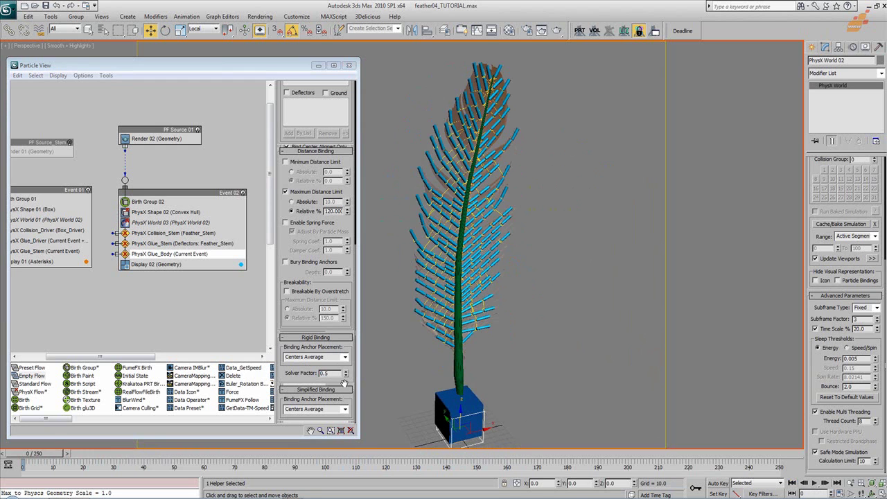
- Set the rigid binding solver factor of PhysX Glue_Body to 1.0, scrub the animation to test the motion, and return to frame 0
drag(333, 373, 256, 375)
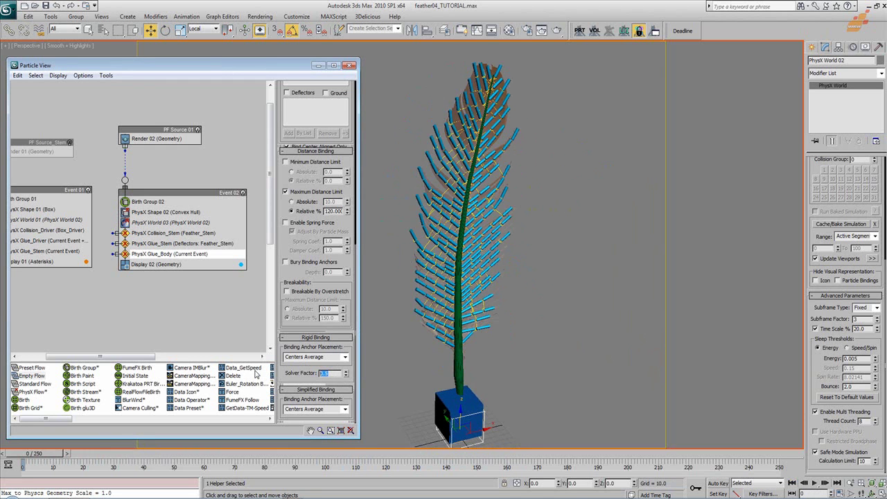
text(1)
click(39, 453)
drag(39, 454, 670, 431)
click(794, 483)
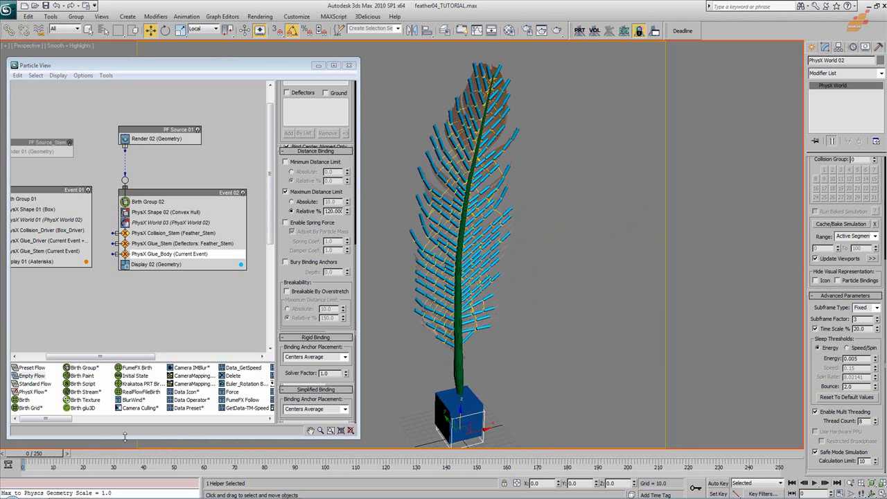
drag(43, 454, 701, 431)
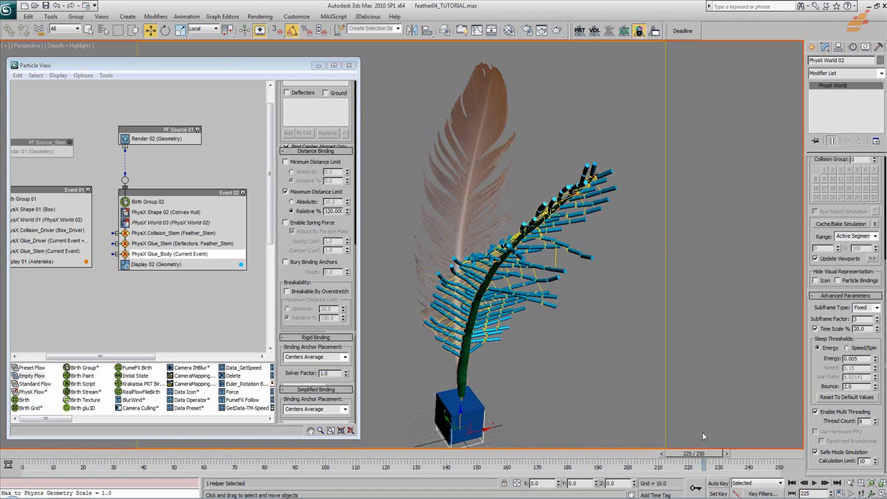
click(792, 483)
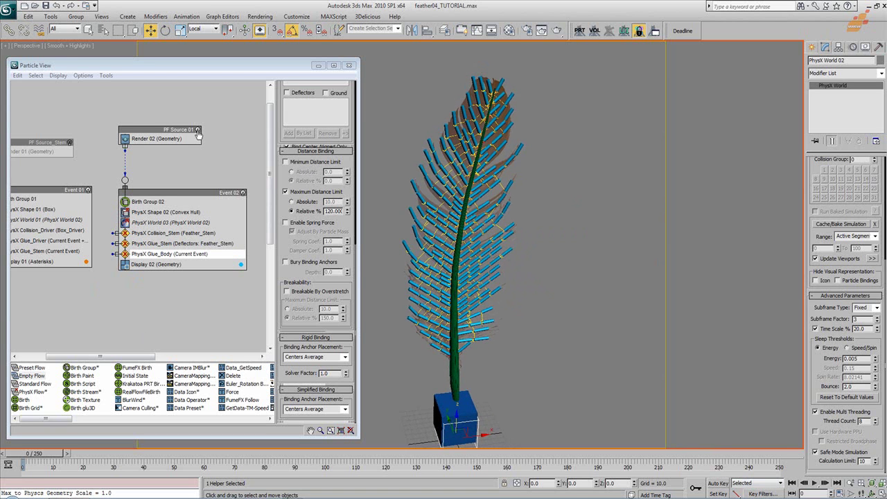
- Select the feather's ImagePlane, turn off the PF Source 01 flow and close Particle View
click(449, 132)
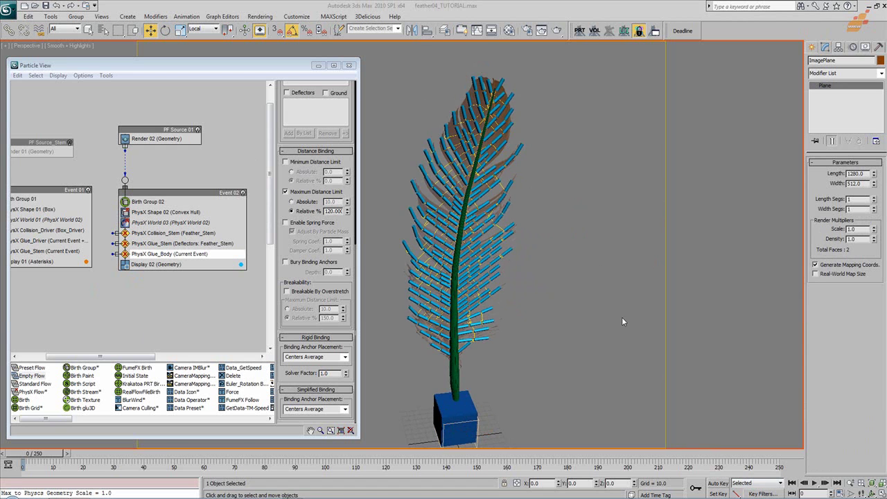
click(196, 130)
click(350, 65)
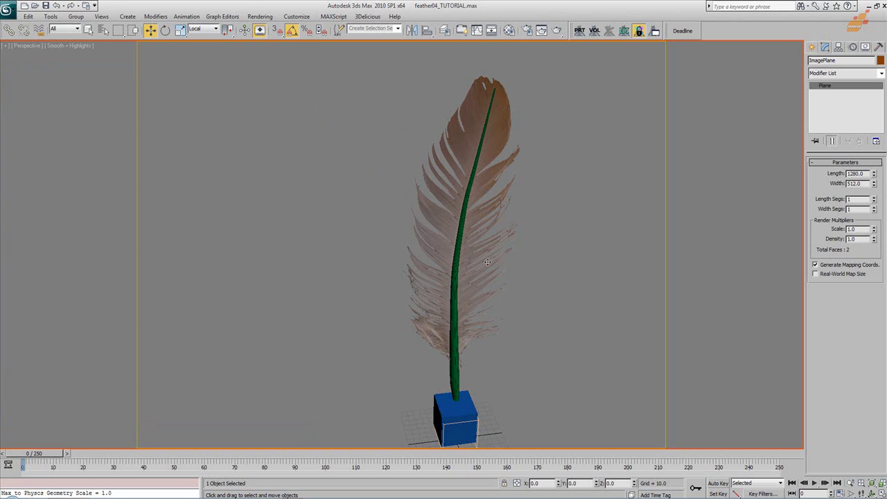
- Isolate the ImagePlane and display it in the Front view with edged faces turned on
middle_drag(514, 235, 524, 268)
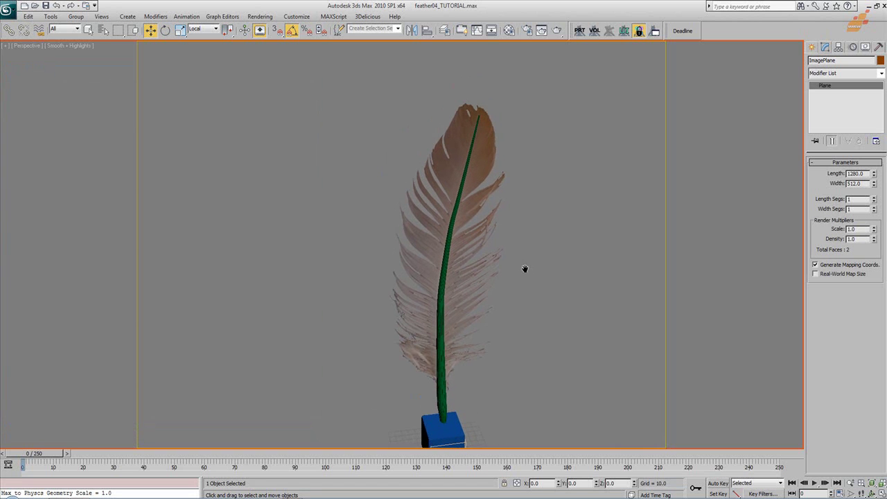
key(alt+q)
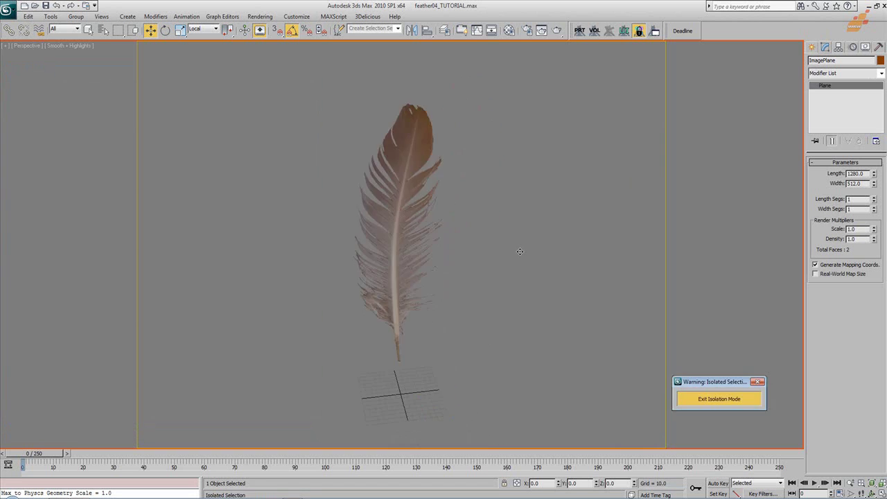
key(f)
middle_drag(509, 256, 509, 346)
scroll(474, 278, down, 2)
mouse_move(471, 267)
middle_down()
mouse_move(471, 298)
mouse_move(471, 262)
mouse_move(474, 282)
middle_up()
key(F4)
scroll(474, 295, up, 2)
scroll(476, 312, up, 3)
middle_drag(482, 336, 489, 359)
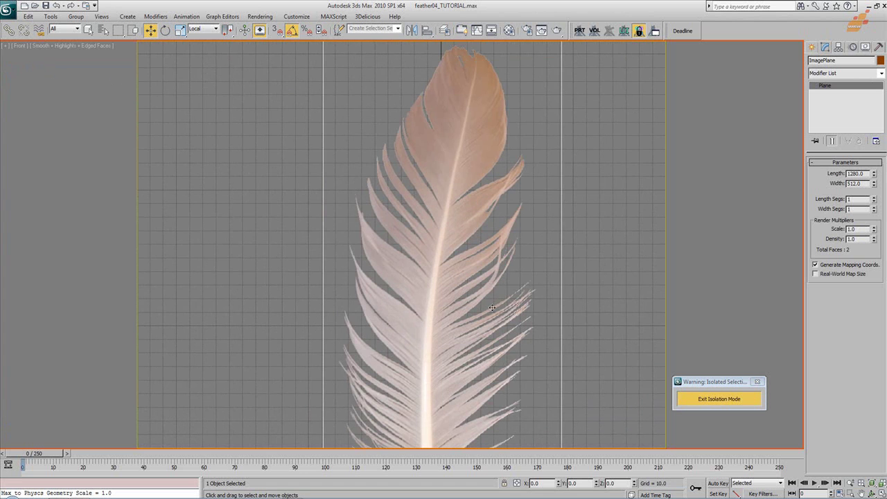
scroll(553, 262, down, 4)
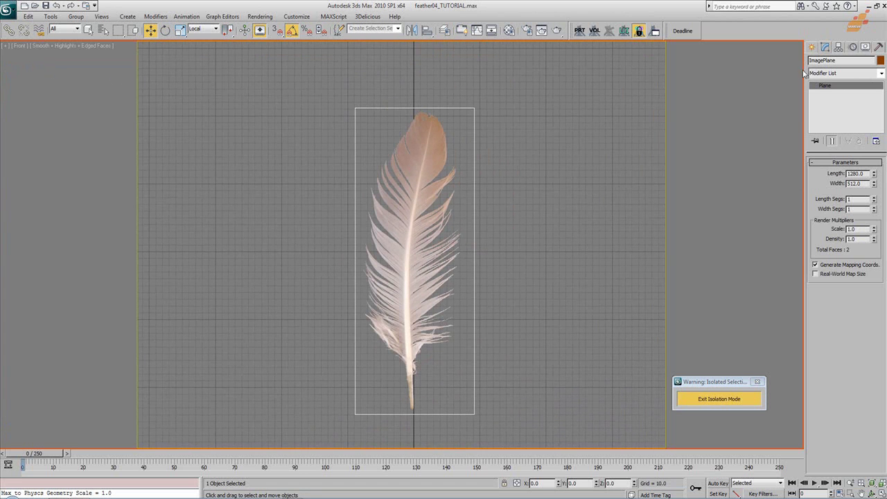
- Draw a rectangle spline about 451 units long and 182 wide around the feather image plane's outline and show its parameters
click(812, 47)
click(825, 62)
click(864, 115)
mouse_move(355, 109)
mouse_down()
mouse_move(399, 250)
mouse_move(474, 414)
mouse_up()
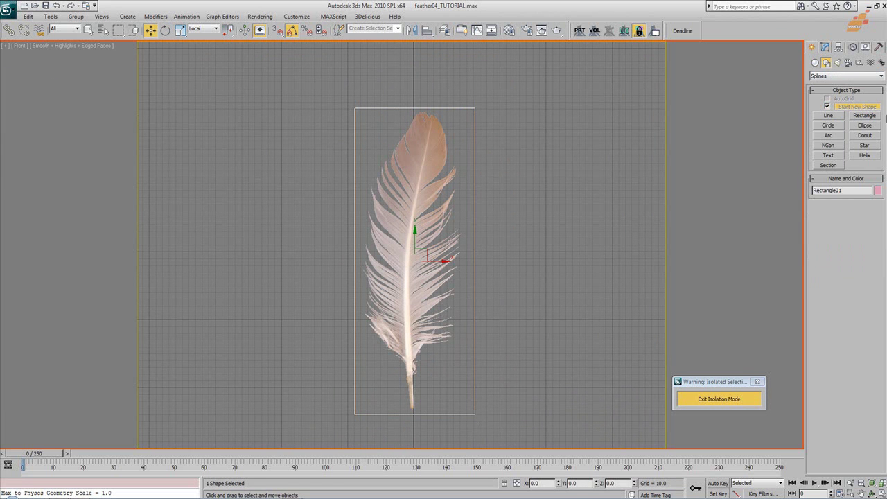
click(828, 49)
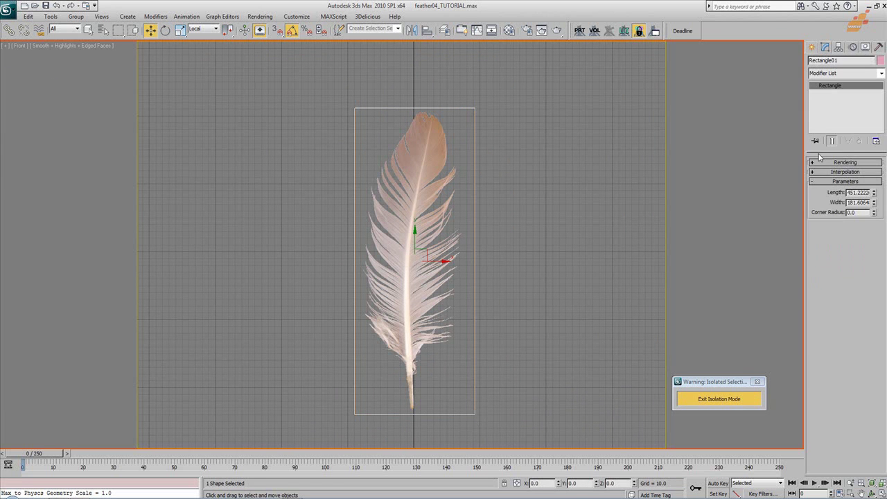
- Apply the Garment Maker modifier to the rectangle around the feather image
click(881, 72)
scroll(866, 201, up, 3)
scroll(869, 208, down, 15)
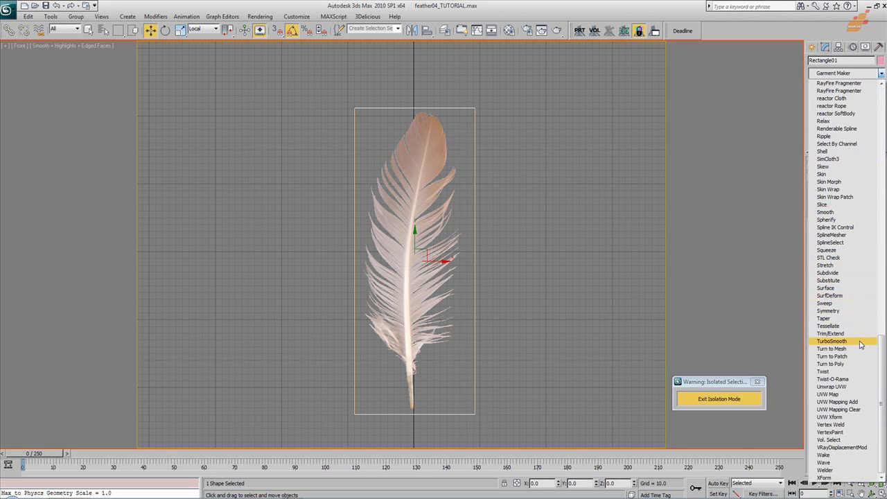
scroll(859, 277, up, 13)
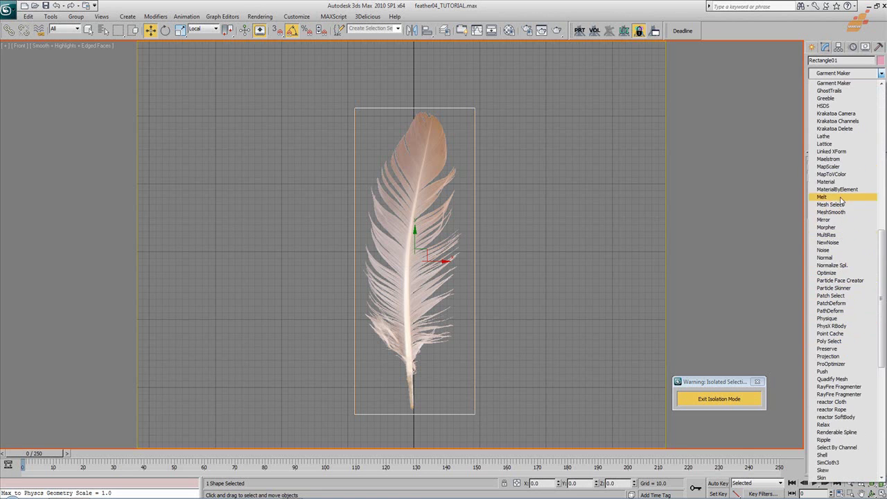
click(837, 83)
middle_drag(542, 195, 540, 213)
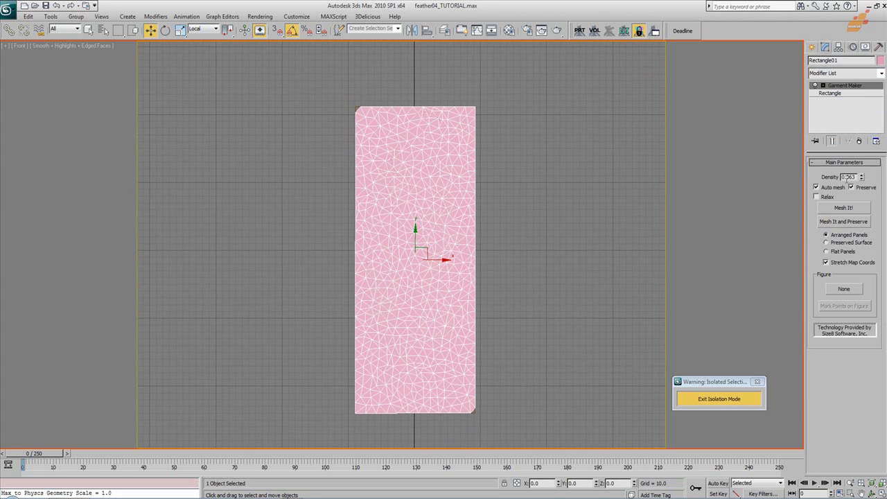
- Switch Garment Maker to Preserved Surface and set its mesh density to 0.3
text(1.0)
key(Return)
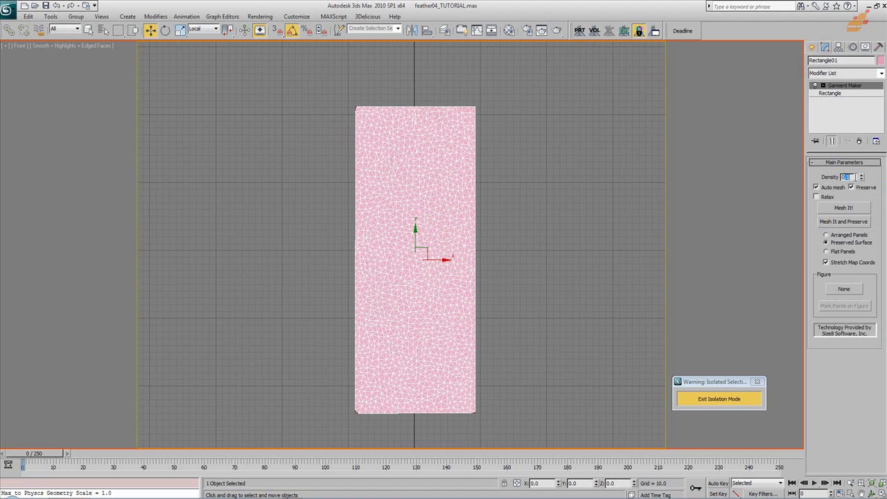
text(0.3)
key(Return)
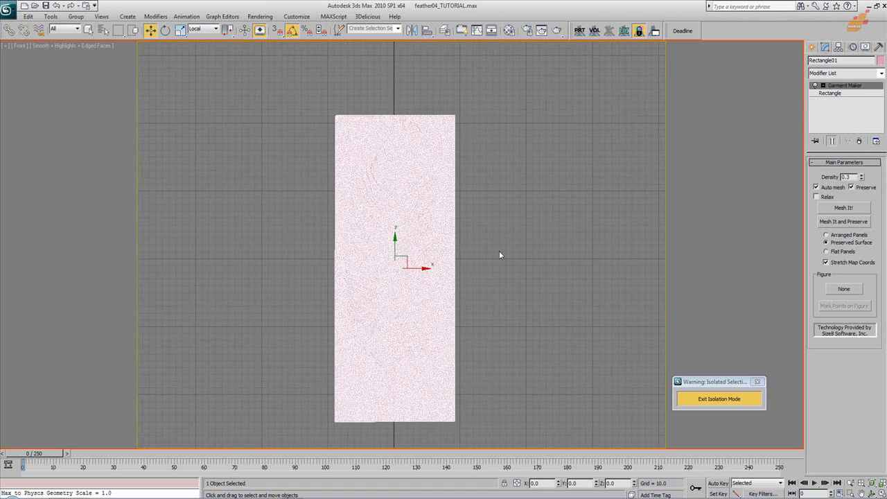
- Raise the Garment Maker density further to give the rectangle a much finer triangulated mesh
scroll(499, 255, up, 2)
middle_drag(523, 276, 539, 271)
double_click(853, 177)
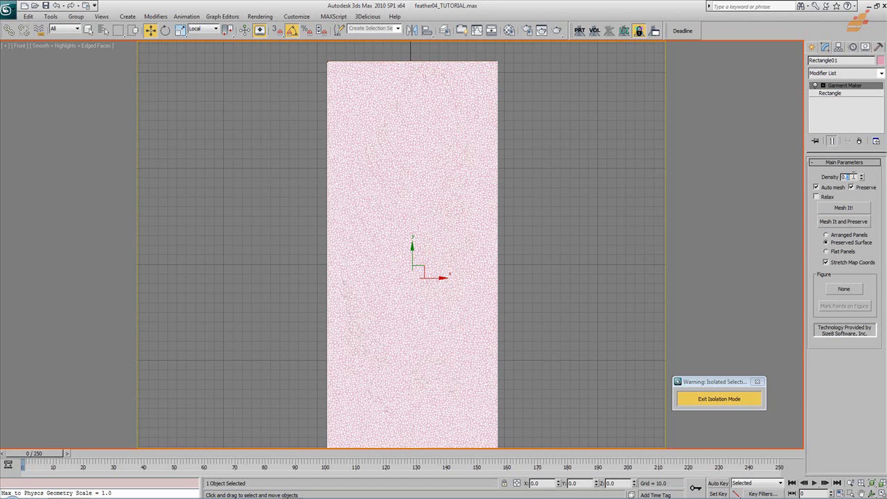
double_click(848, 177)
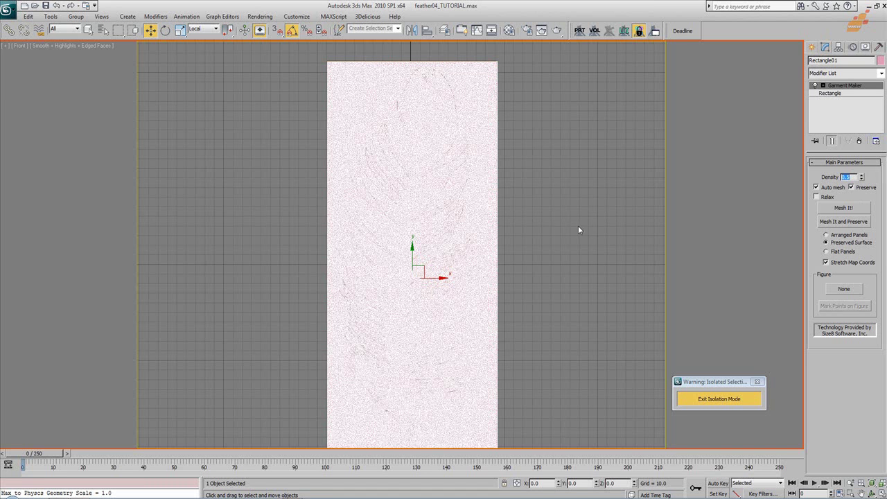
double_click(848, 178)
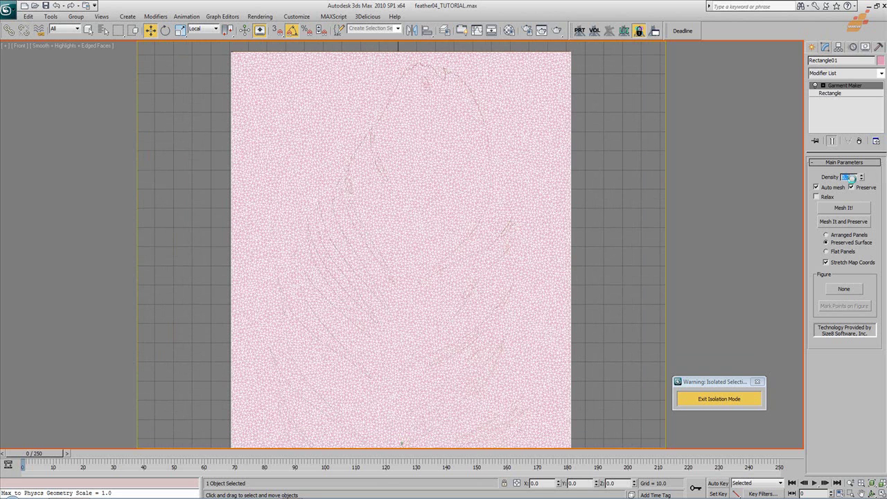
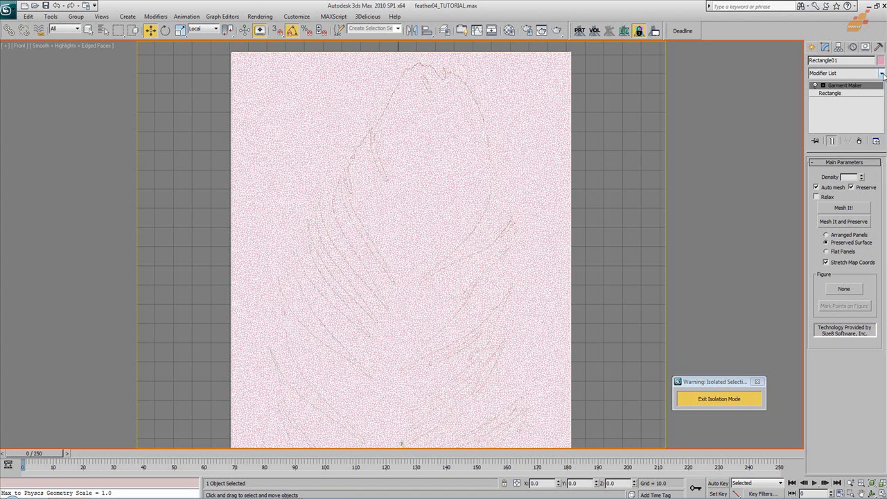
- Add a Vol. Select modifier above Garment Maker and load the material's feather bitmap into its texture map slot
click(882, 73)
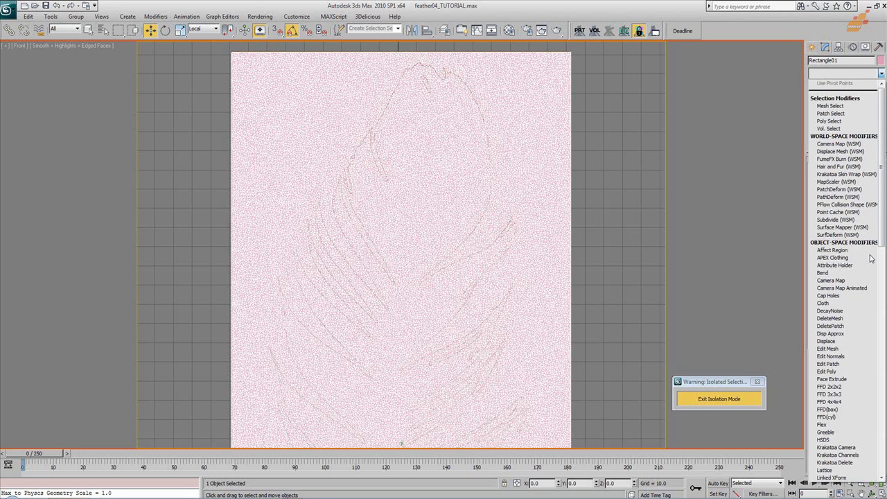
click(828, 128)
key(m)
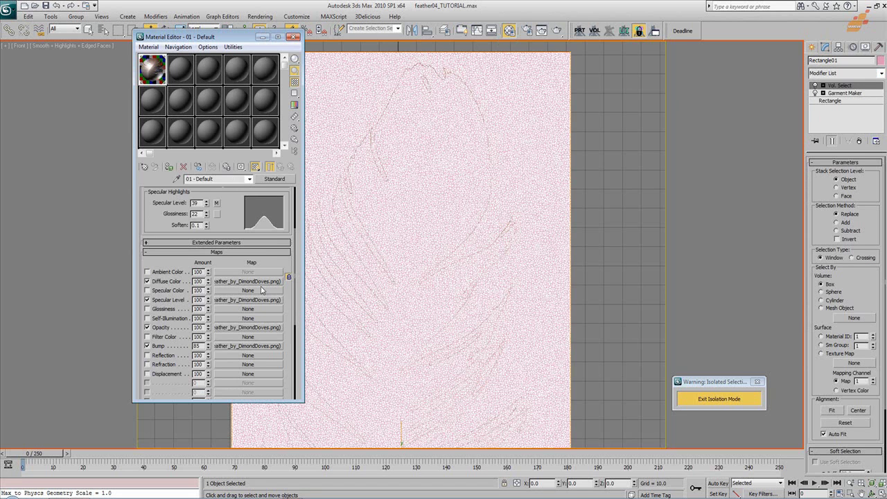
click(262, 281)
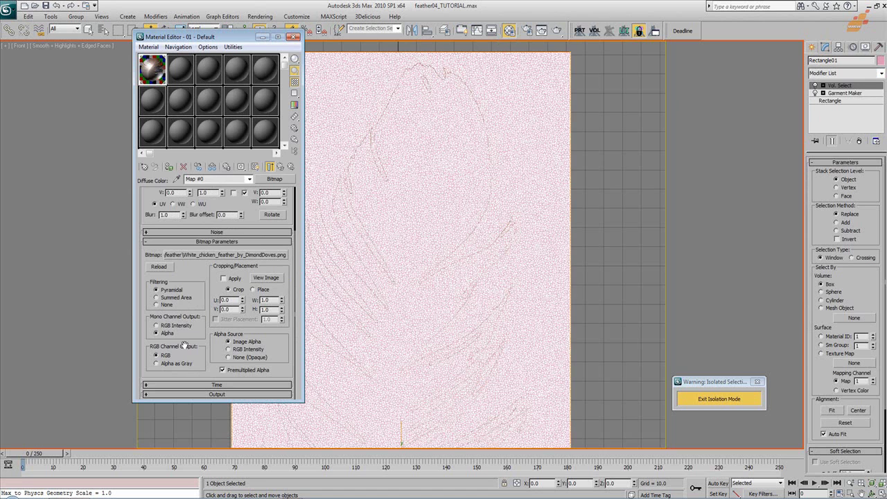
click(279, 172)
drag(832, 366, 853, 363)
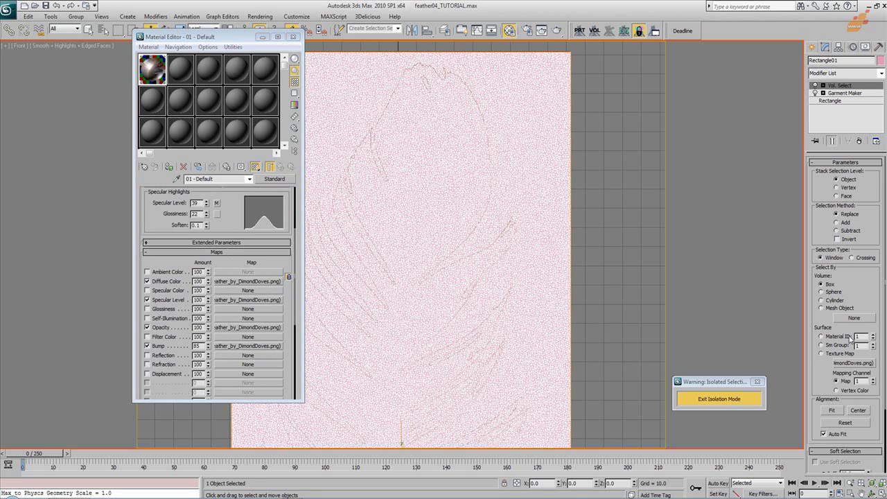
- Set Vol. Select to select by Texture Map at the Vertex stack selection level
click(835, 353)
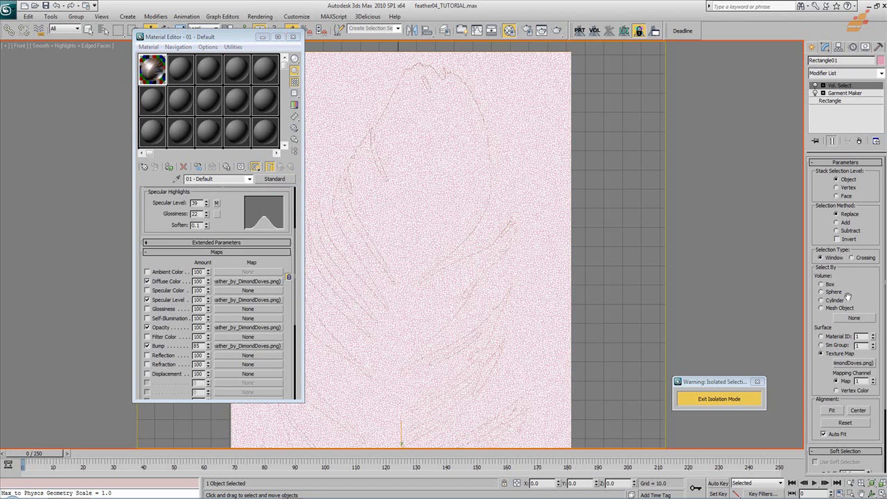
click(846, 189)
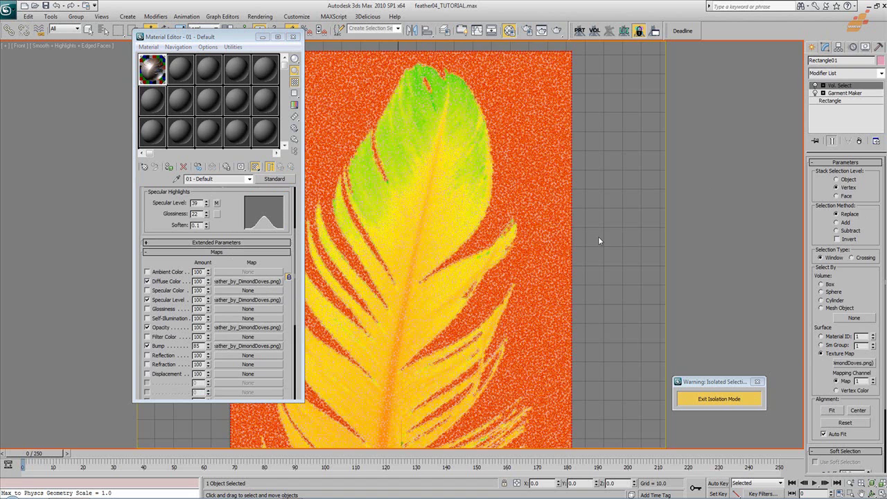
scroll(567, 268, down, 2)
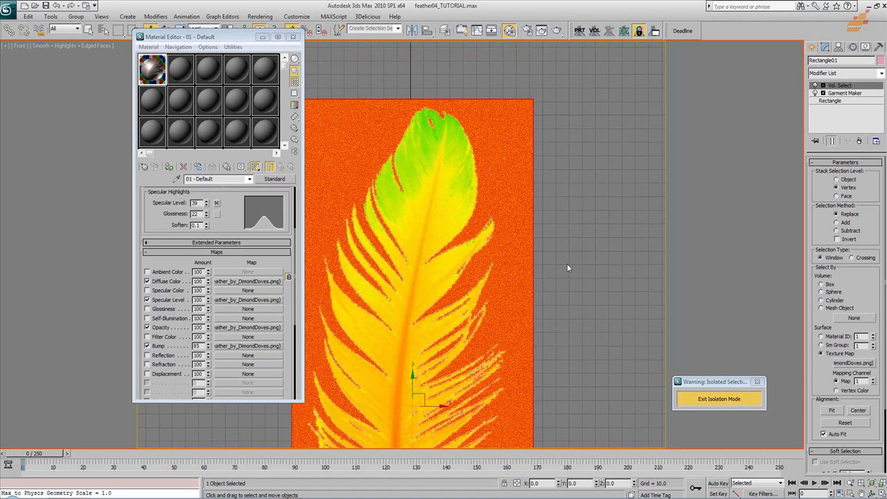
middle_drag(567, 268, 538, 109)
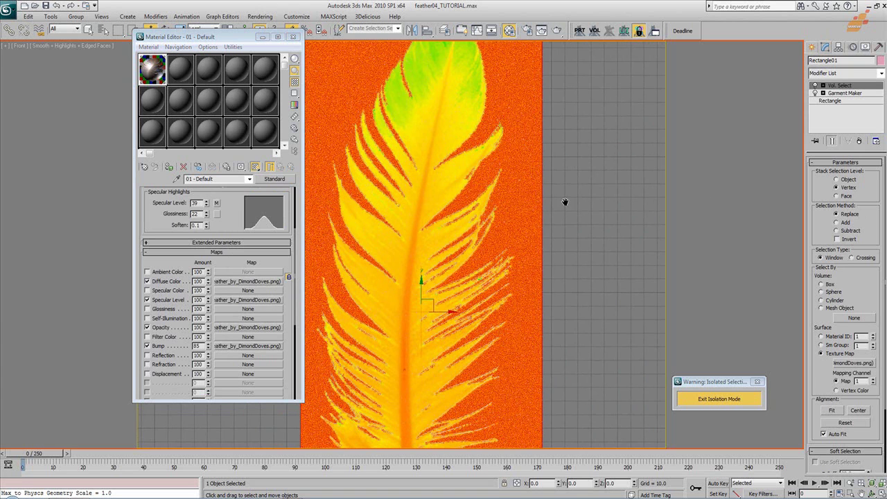
middle_drag(563, 200, 561, 213)
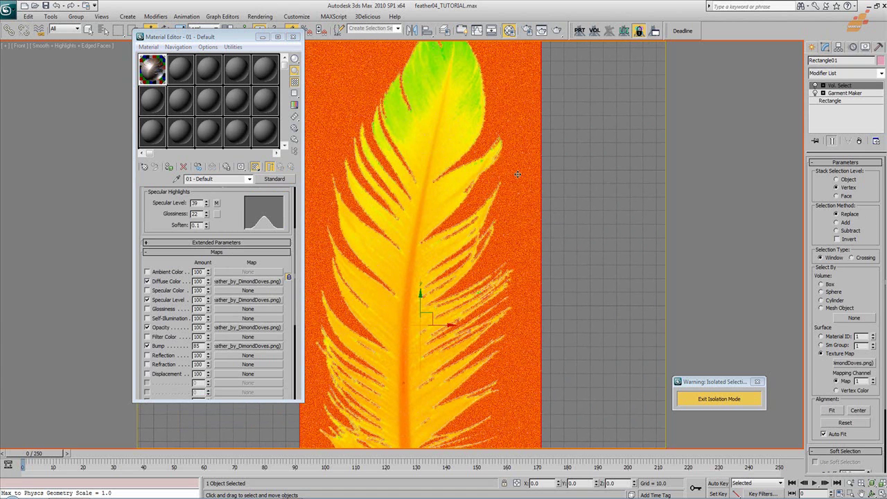
- Add a DeleteMesh modifier above Vol. Select to remove the selected vertices surrounding the feather shape
click(881, 73)
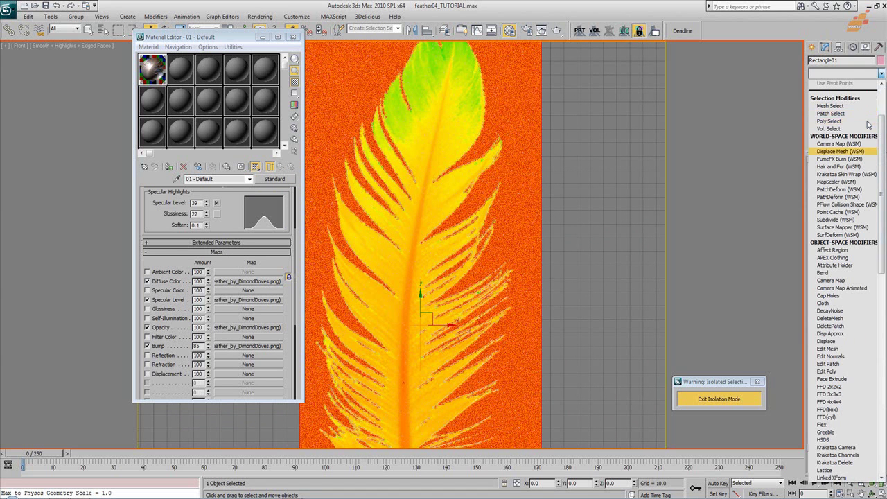
scroll(866, 124, down, 3)
scroll(864, 124, down, 7)
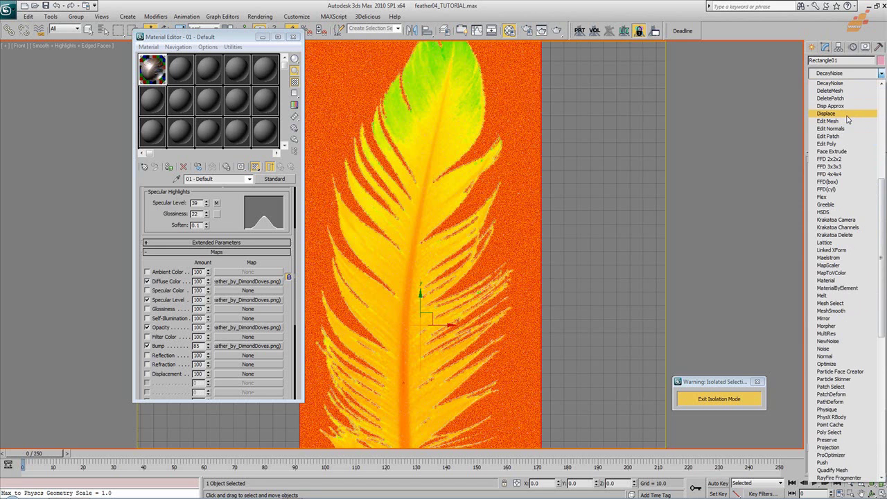
click(829, 91)
middle_drag(602, 186, 534, 293)
scroll(531, 298, up, 3)
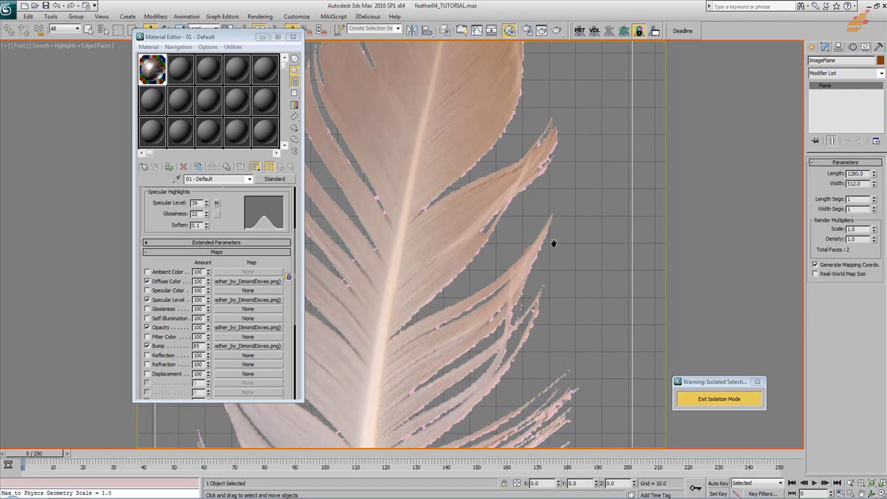
key(z)
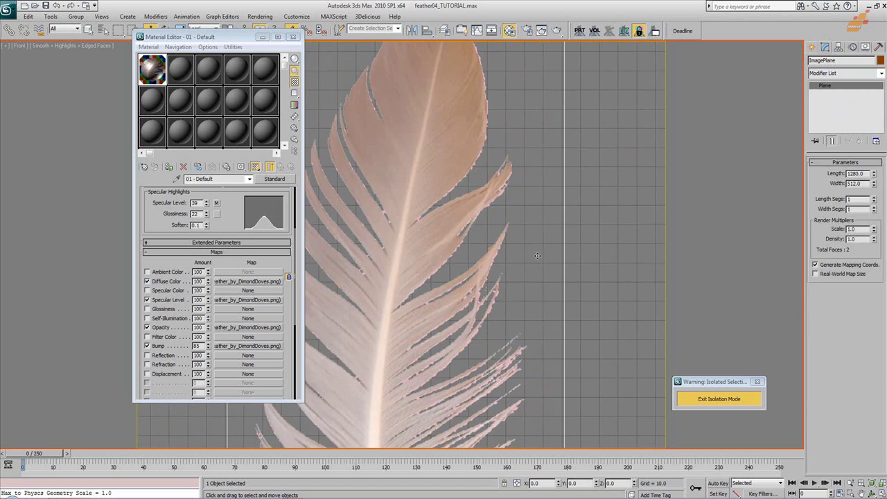
scroll(548, 250, up, 5)
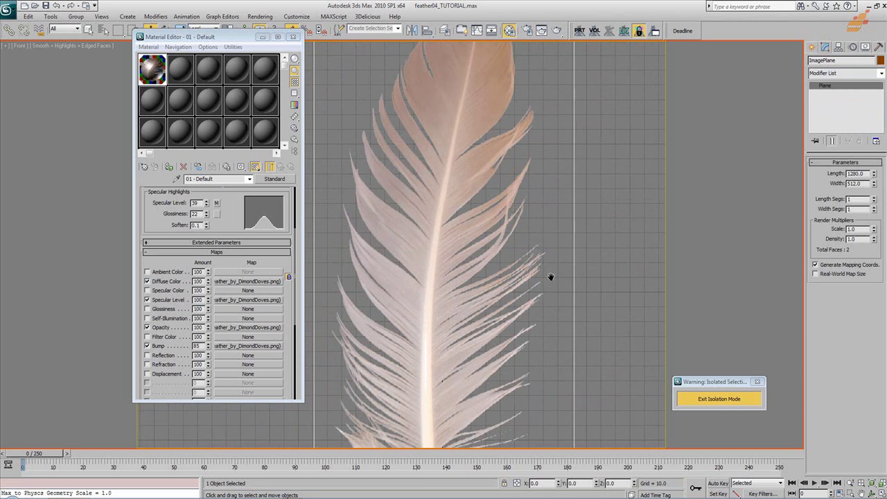
- Exit the current isolation, isolate only the cut-out feather mesh, and deselect it
click(743, 393)
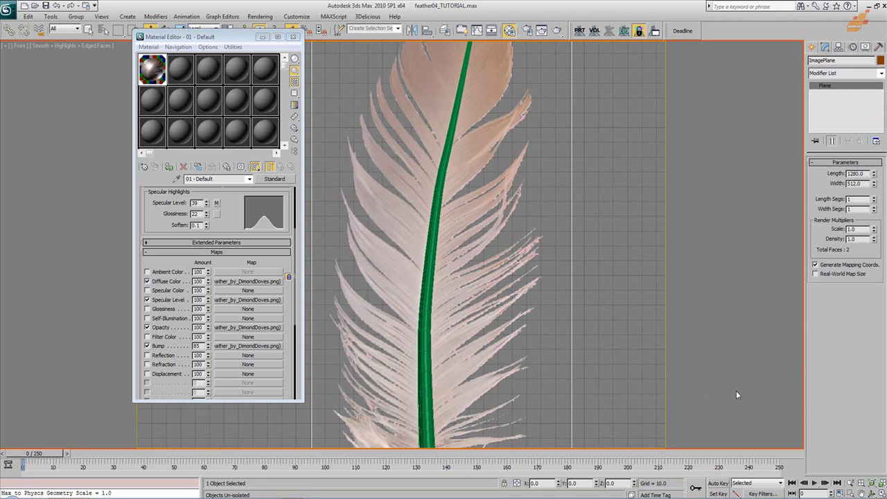
click(479, 217)
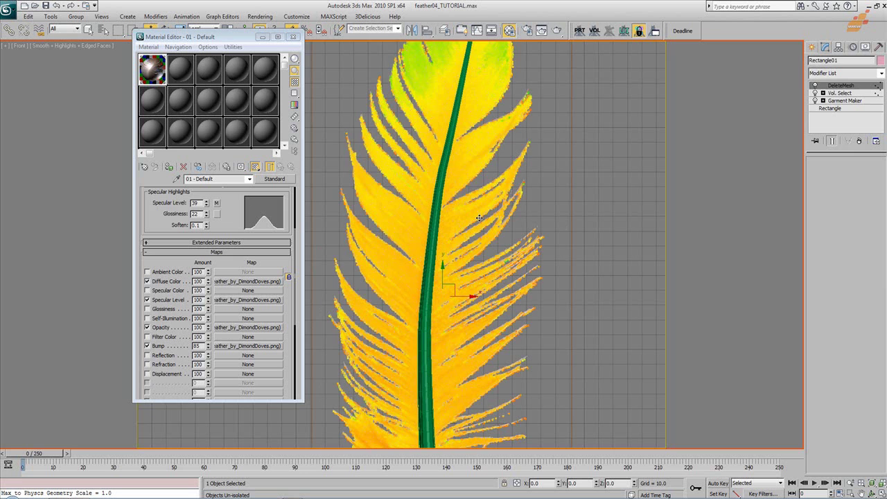
middle_drag(507, 231, 535, 266)
key(alt+q)
click(535, 266)
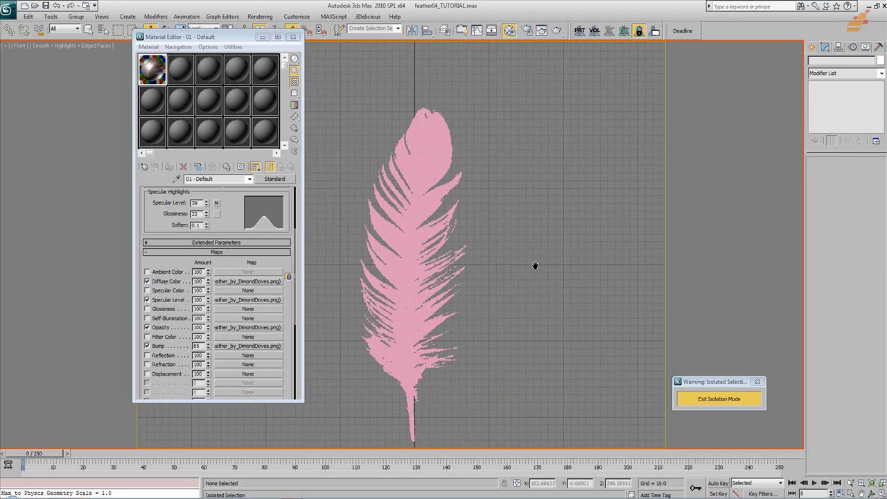
- Examine the isolated feather mesh up close, checking how cleanly its outline and fine barbs are cut out
scroll(591, 212, up, 5)
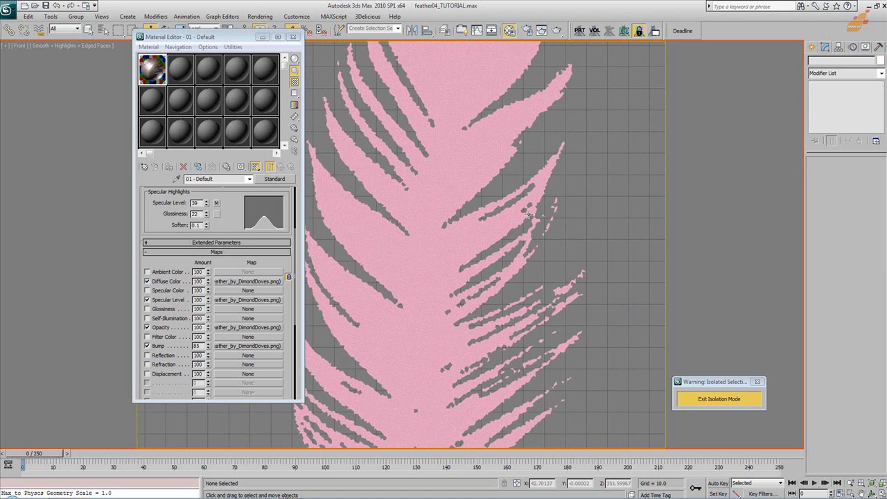
middle_drag(530, 232, 543, 233)
scroll(592, 218, down, 2)
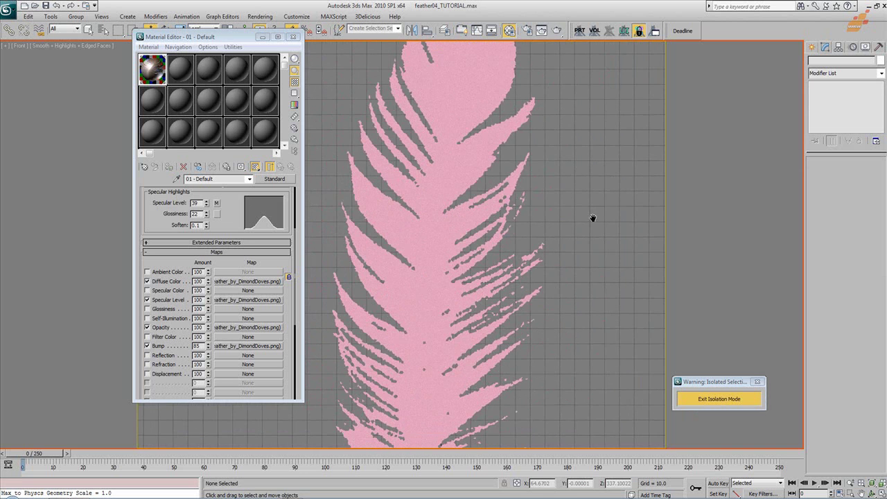
scroll(593, 218, up, 3)
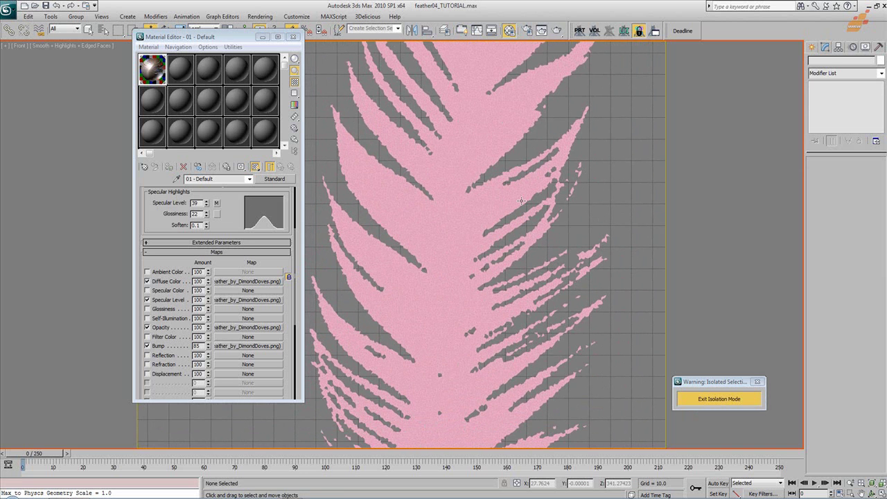
click(521, 201)
middle_drag(587, 203, 589, 193)
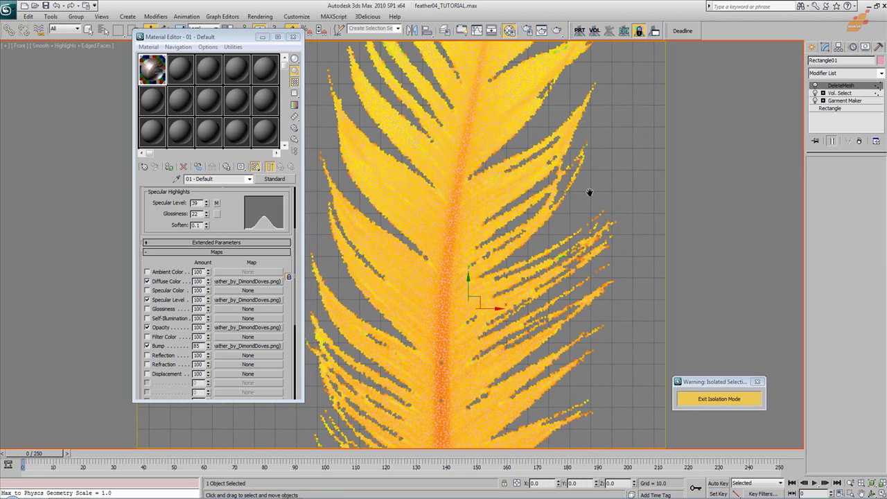
scroll(577, 213, down, 1)
middle_drag(545, 213, 488, 197)
scroll(519, 233, up, 4)
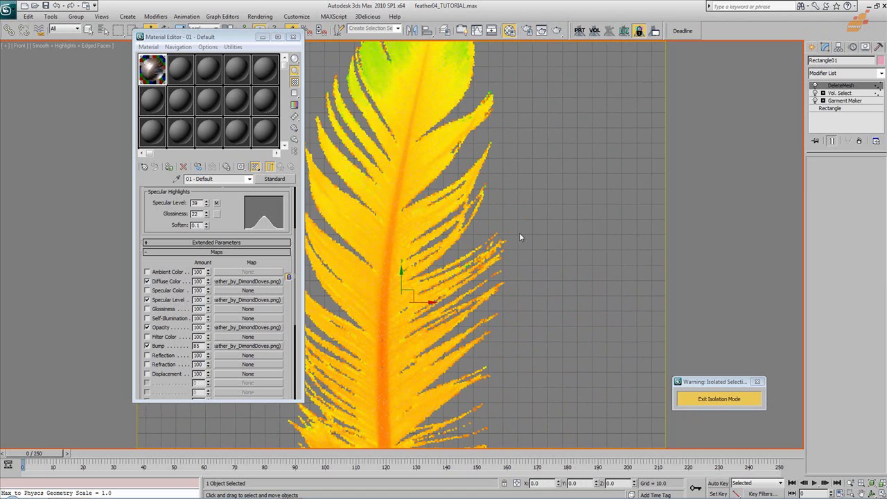
scroll(551, 172, down, 4)
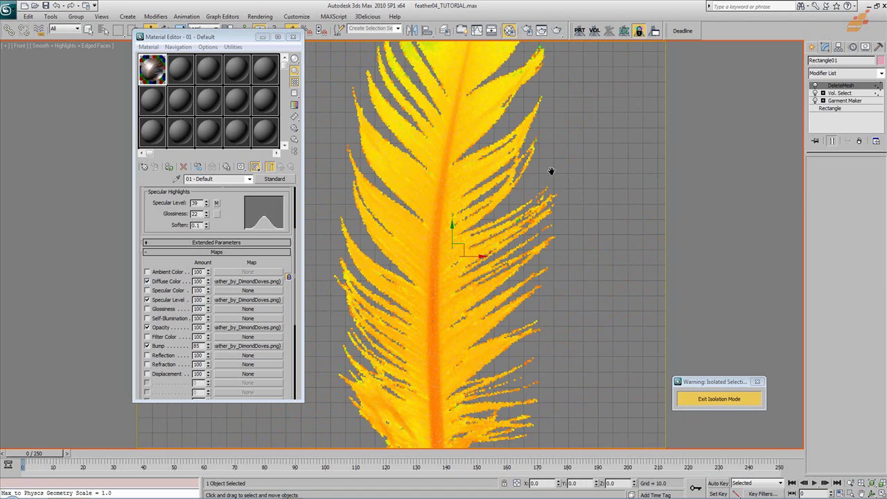
middle_drag(551, 171, 551, 183)
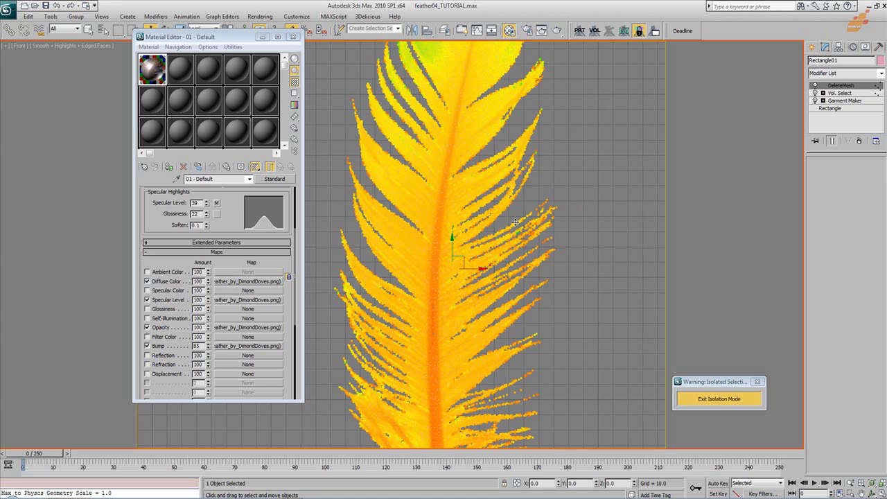
scroll(538, 206, up, 3)
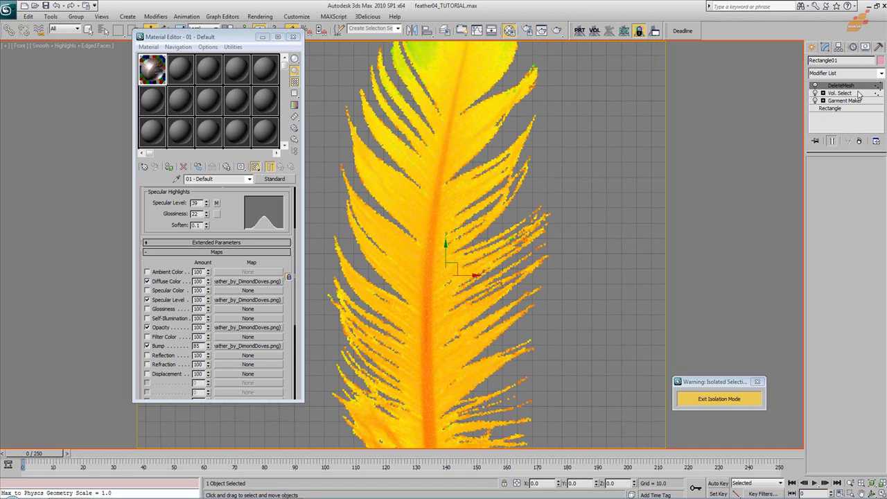
- Review the Vol. Select modifier's parameters beneath DeleteMesh in the feather mesh's modifier stack
click(860, 94)
mouse_move(873, 303)
mouse_down()
mouse_move(873, 177)
mouse_move(872, 321)
mouse_up()
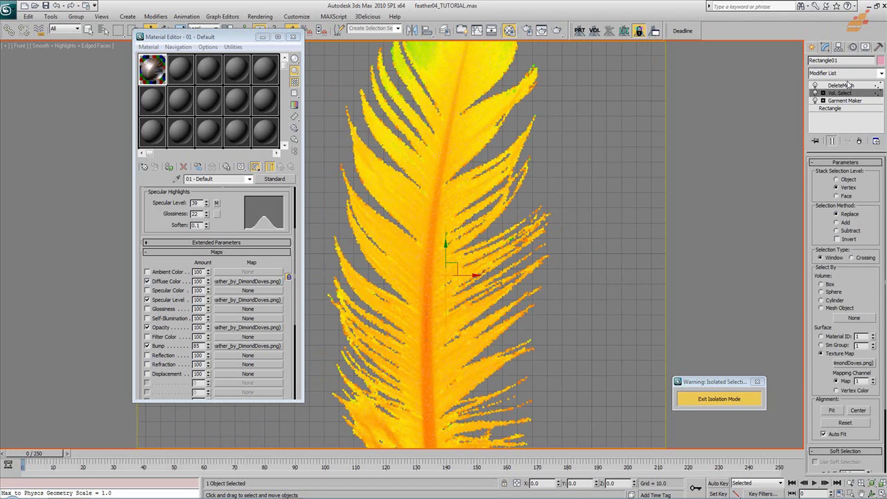
- Rename the cut-out feather mesh as Feather_Body, with its DeleteMesh modifier active in the stack
click(845, 86)
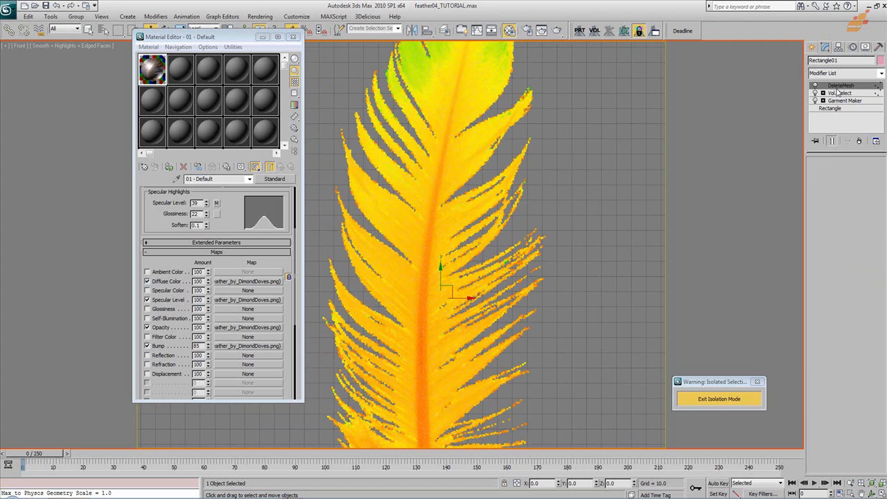
middle_drag(515, 182, 527, 178)
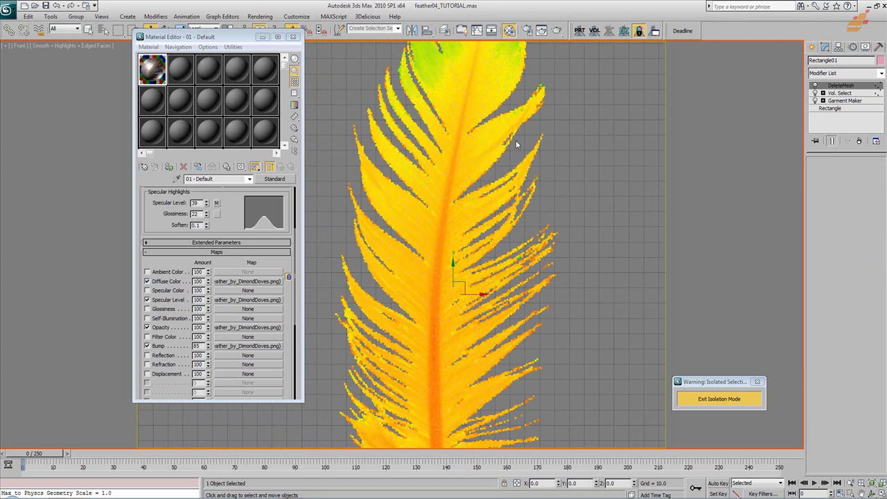
double_click(849, 59)
text(Feather_Body)
- Make a single Snapshot of Feather_Body with Mesh as the clone method, then hide the original object
click(51, 16)
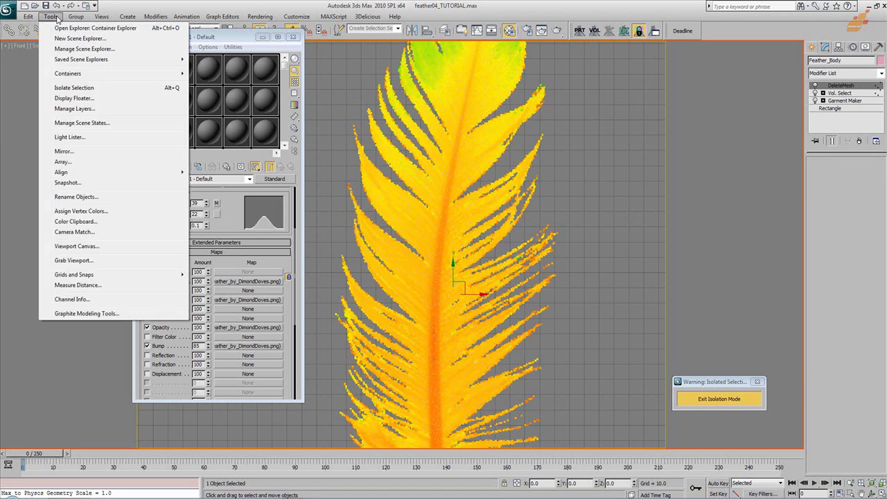
click(82, 182)
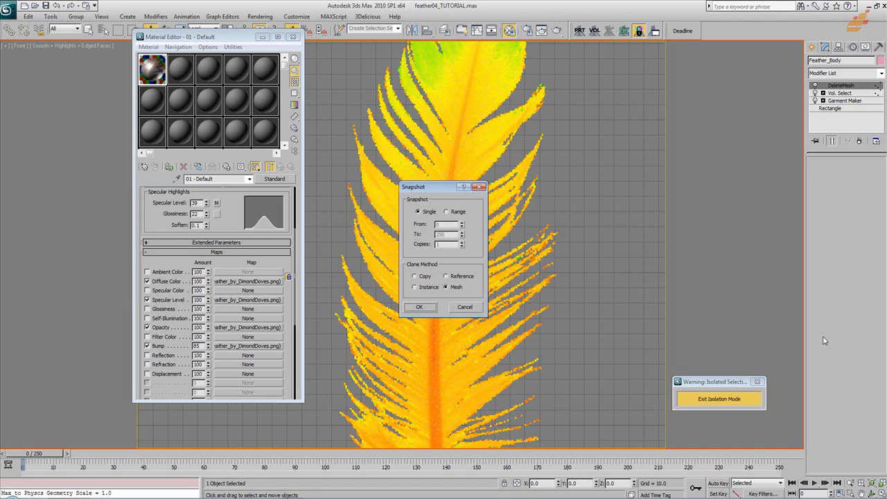
click(419, 307)
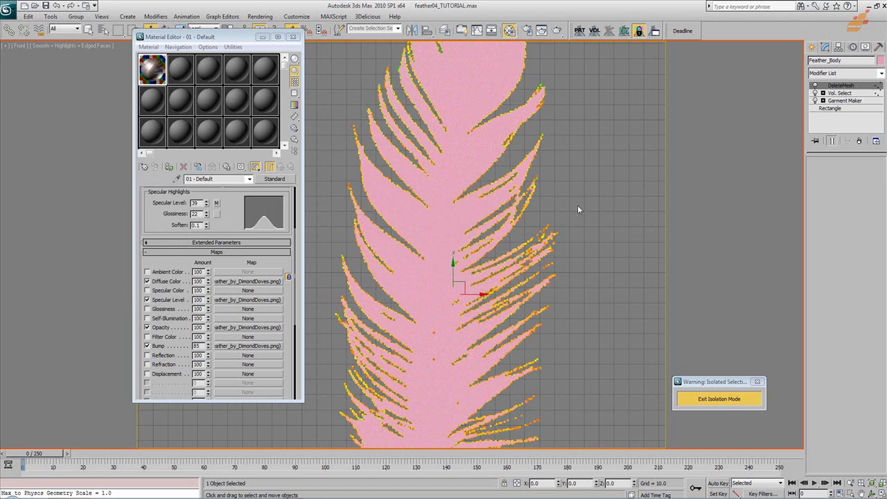
right_click(520, 198)
click(526, 189)
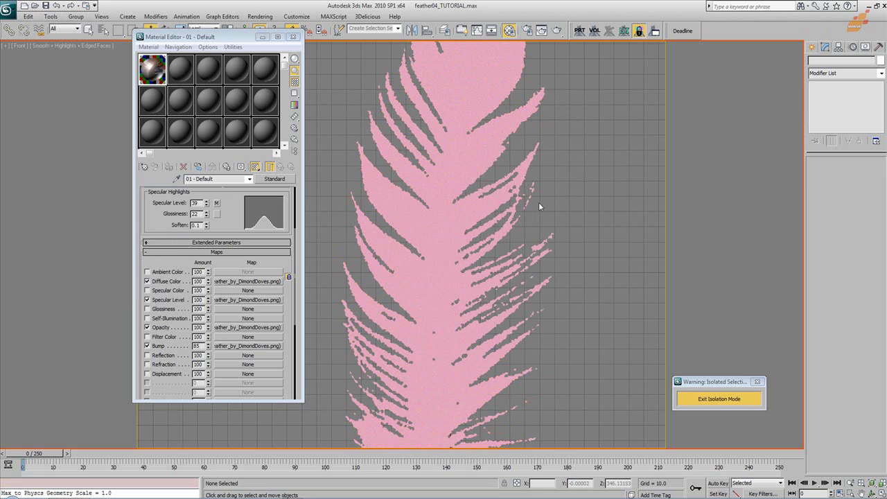
- Delete the polygons forming the bare quill at the lower end of the snapshot feather mesh
click(464, 158)
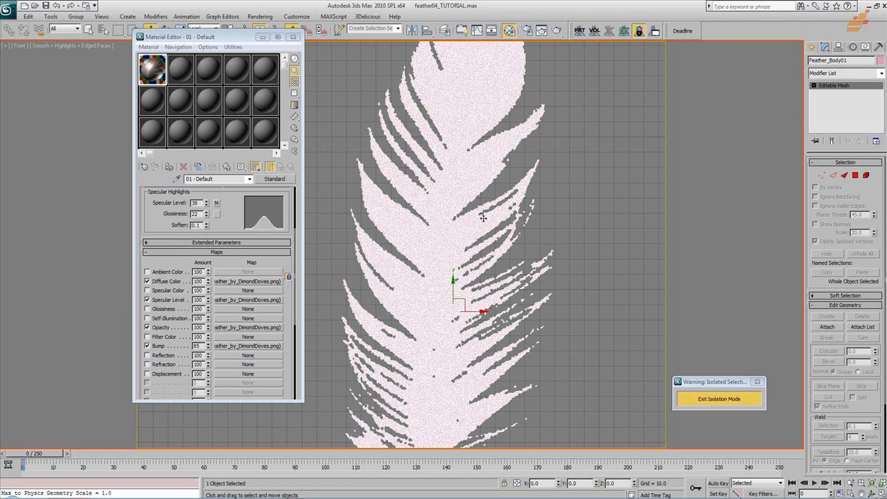
scroll(561, 239, down, 3)
middle_drag(563, 242, 554, 259)
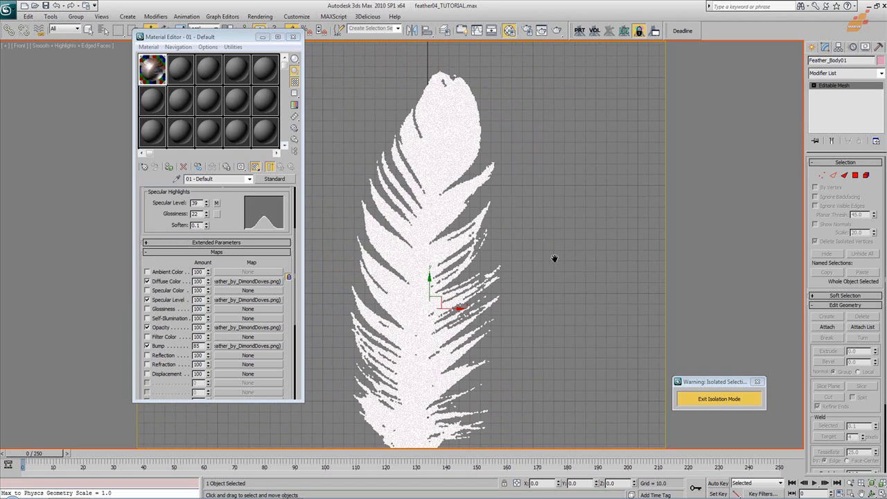
scroll(546, 192, down, 2)
middle_drag(546, 192, 526, 238)
middle_drag(517, 329, 532, 253)
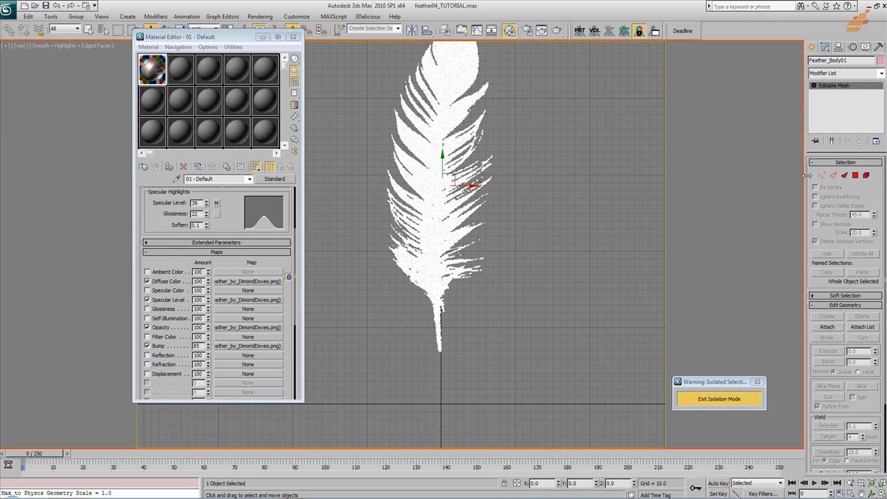
click(855, 176)
drag(486, 355, 385, 315)
key(Delete)
- Exit isolation and remove the leftover polygons around the stem just below the feather's lowest barbs
middle_drag(534, 299, 535, 339)
click(733, 393)
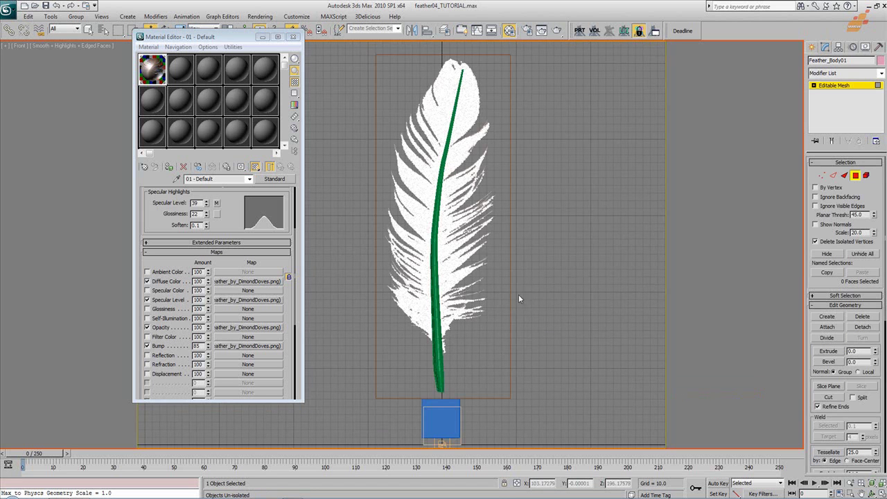
middle_drag(520, 298, 522, 270)
scroll(518, 321, up, 2)
mouse_move(518, 320)
middle_down()
mouse_move(513, 258)
mouse_move(524, 316)
middle_up()
scroll(539, 311, up, 2)
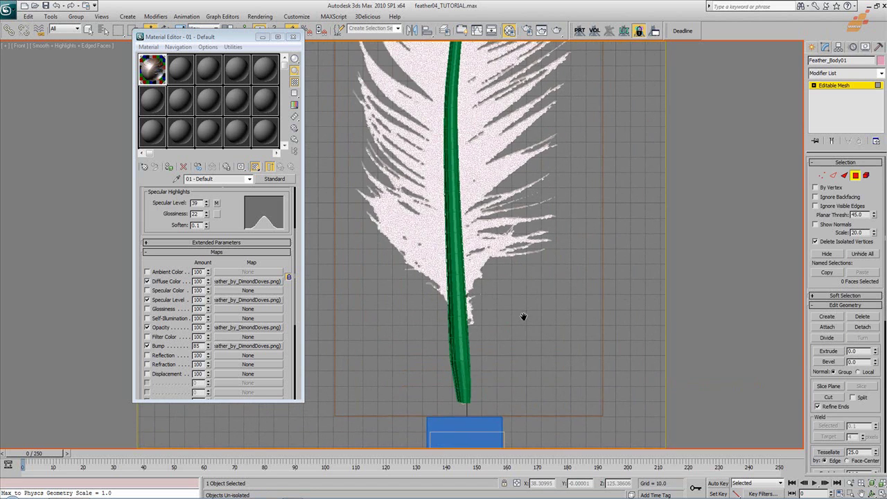
drag(499, 358, 412, 301)
drag(485, 361, 414, 293)
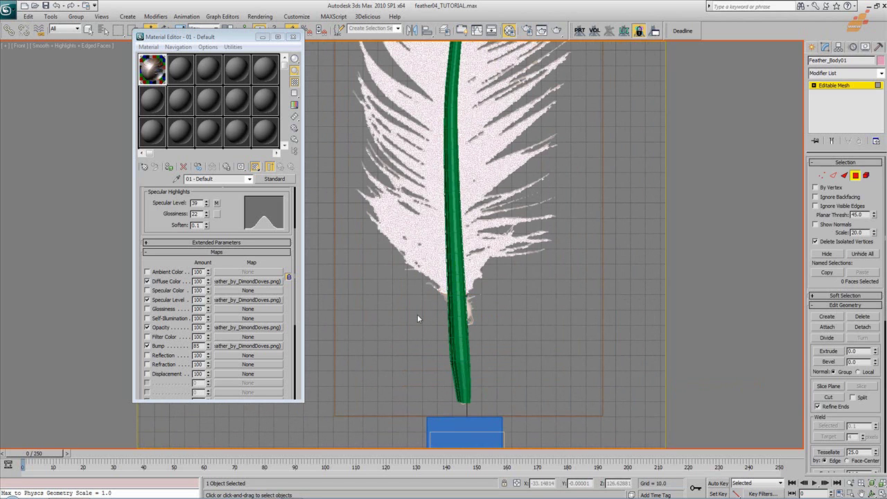
- Leave polygon editing on the snapshot mesh and rename it Feather_Body_Sim
middle_drag(570, 104, 614, 253)
key(4)
key(w)
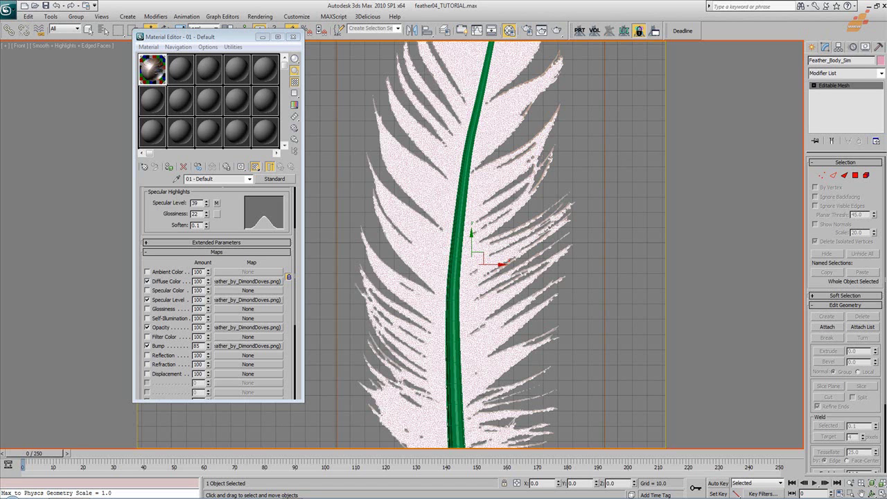
- Switch to a perspective view of the whole feather and turn on PF Source 01 in Particle View
key(p)
middle_drag(564, 282, 550, 238)
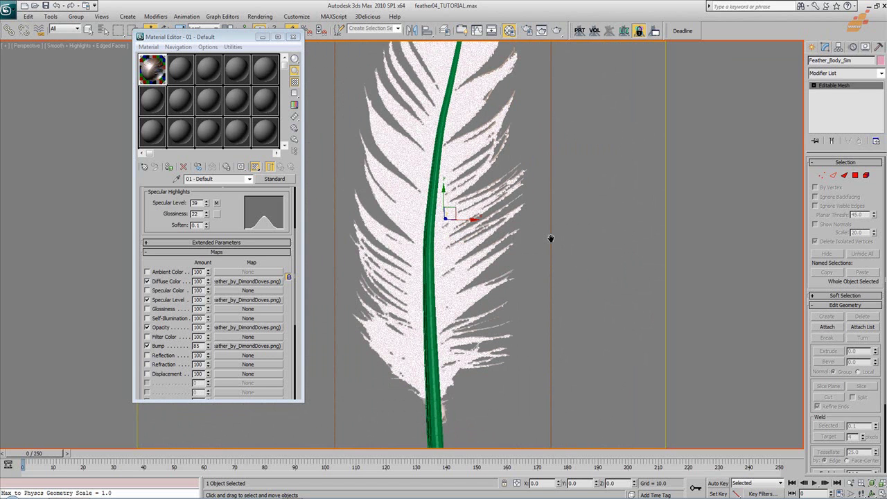
scroll(537, 230, down, 5)
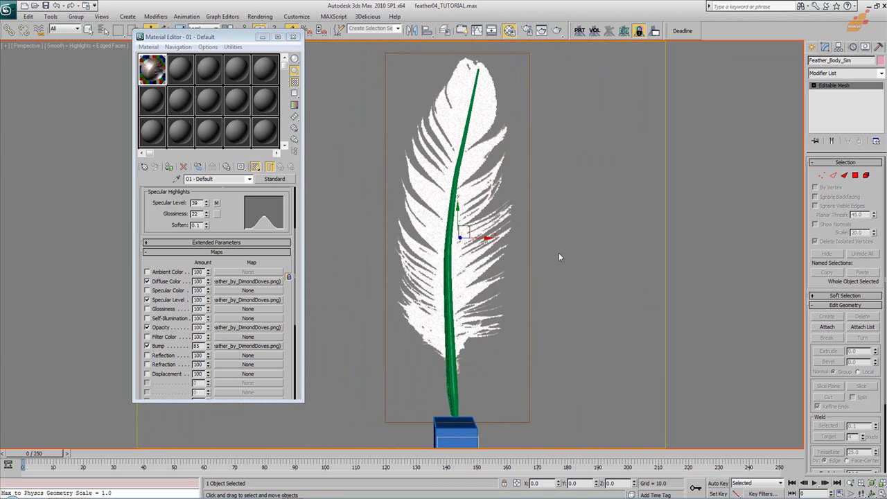
key(6)
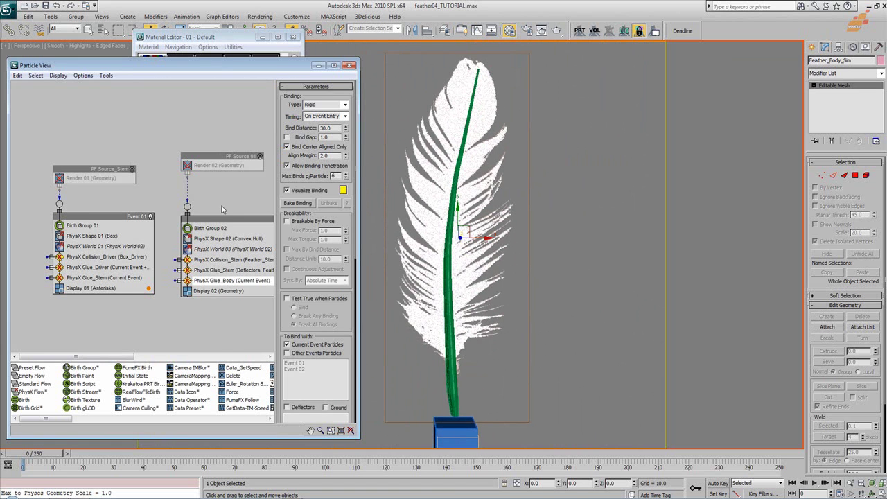
scroll(222, 209, right, 2)
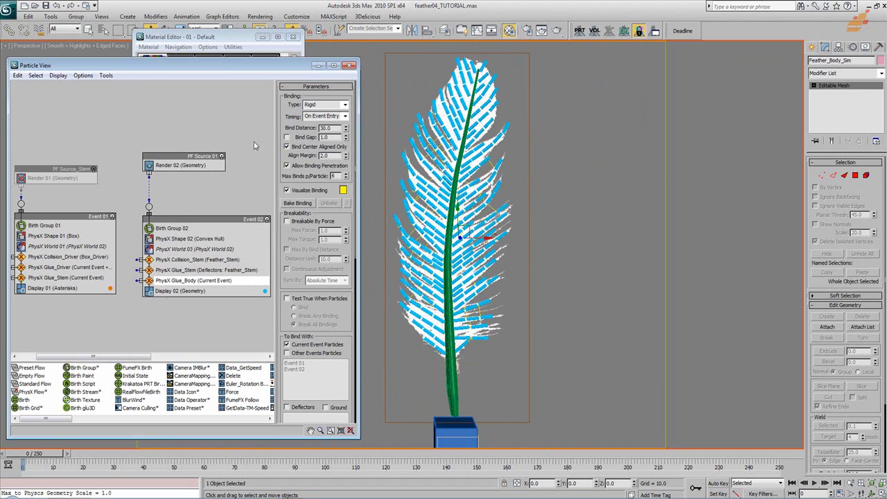
- Rename the active particle source as PF Source_FeatherBody
right_click(214, 159)
click(228, 235)
key(End)
key(shift+Left)
key(shift+Left)
key(BackSpace)
key(BackSpace)
text(_Feather)
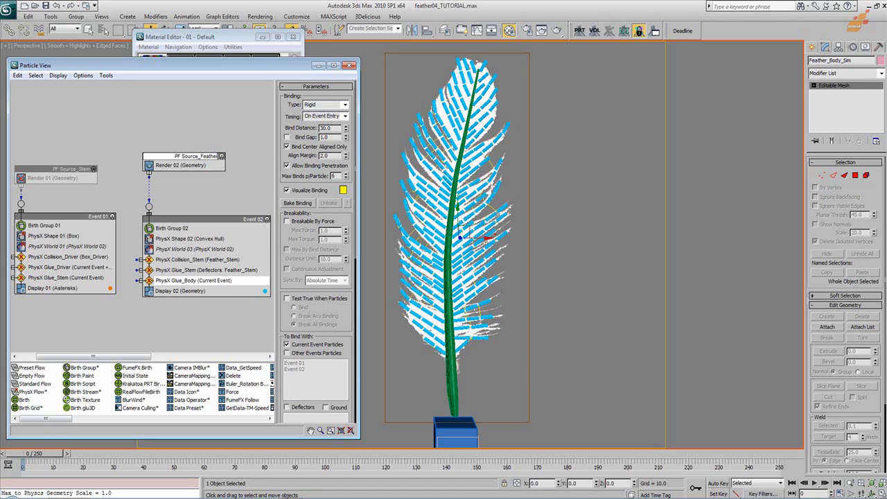
text(Body)
key(Return)
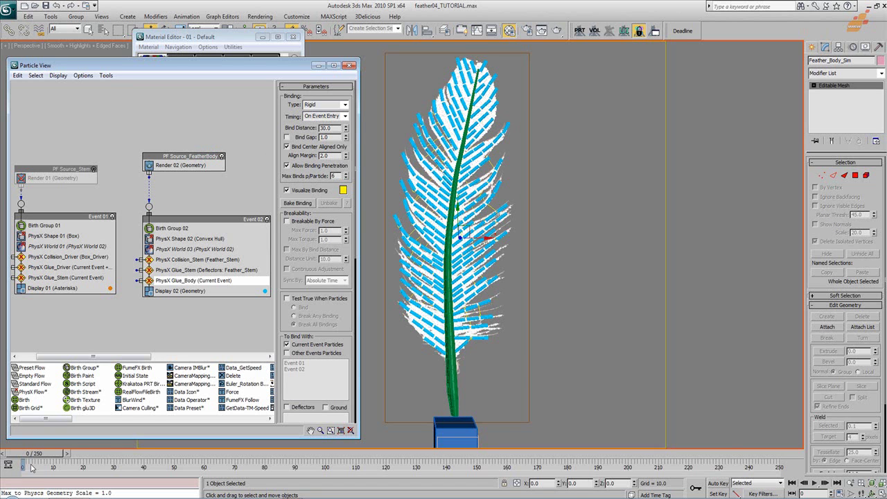
- Preview the feather particles' motion along the timeline, then return to frame 0
drag(42, 455, 337, 460)
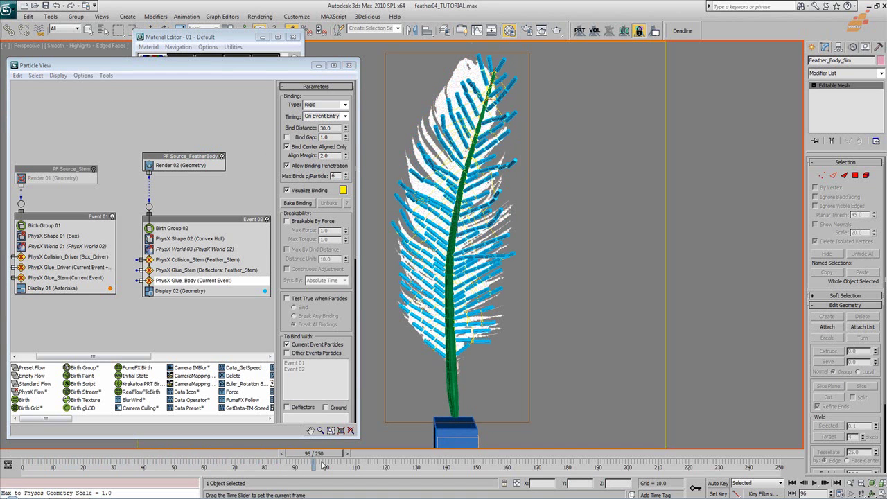
click(792, 483)
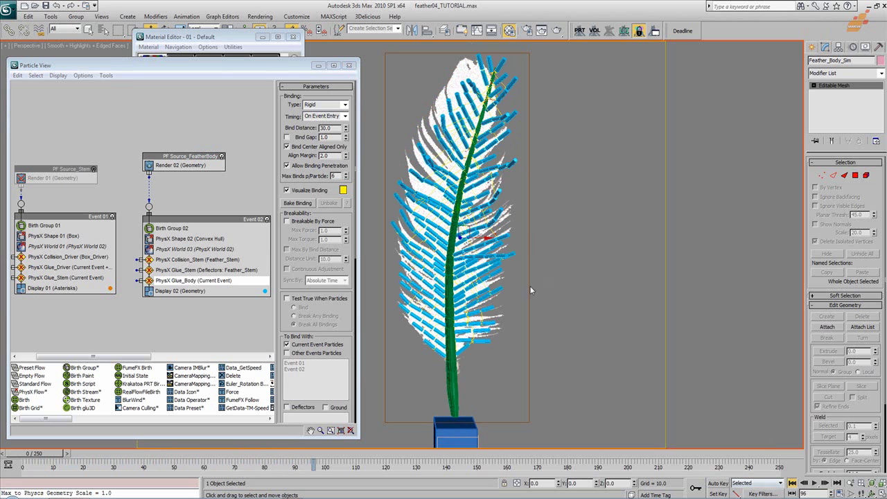
- Convert Feather_Body_Sim to an Editable Poly and add a Particle Skinner modifier
right_click(860, 84)
click(835, 153)
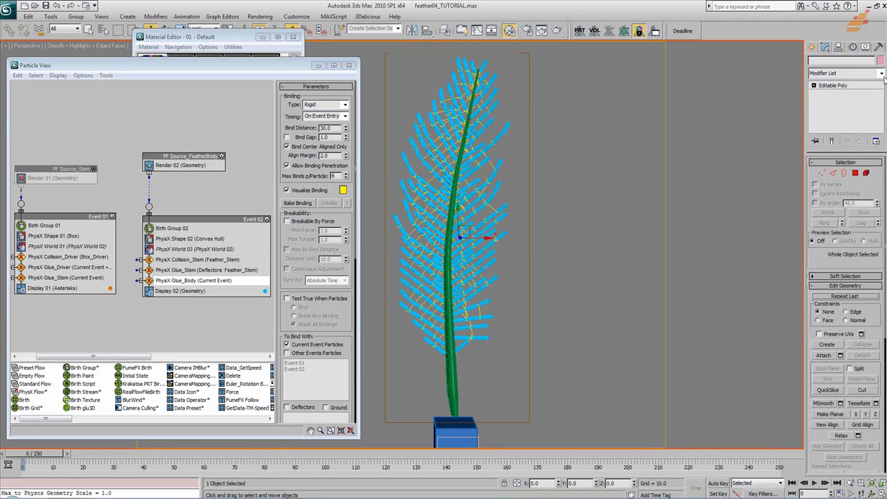
click(881, 73)
scroll(846, 194, down, 10)
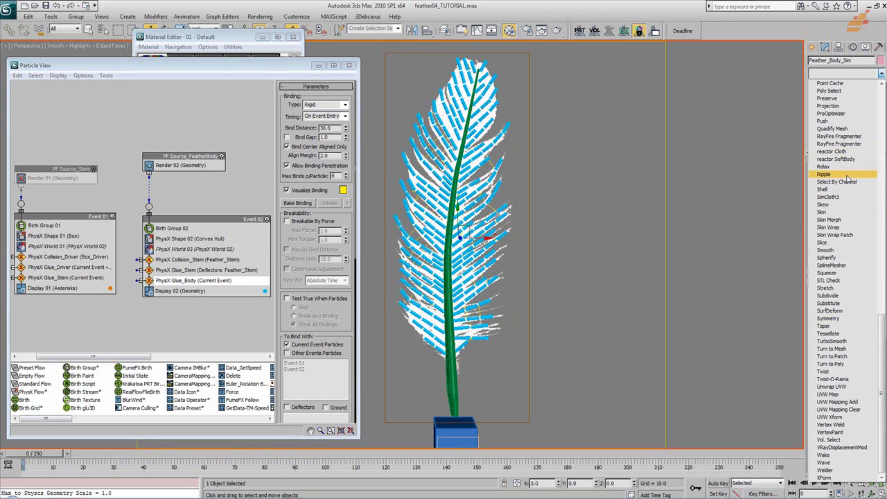
scroll(846, 187, up, 7)
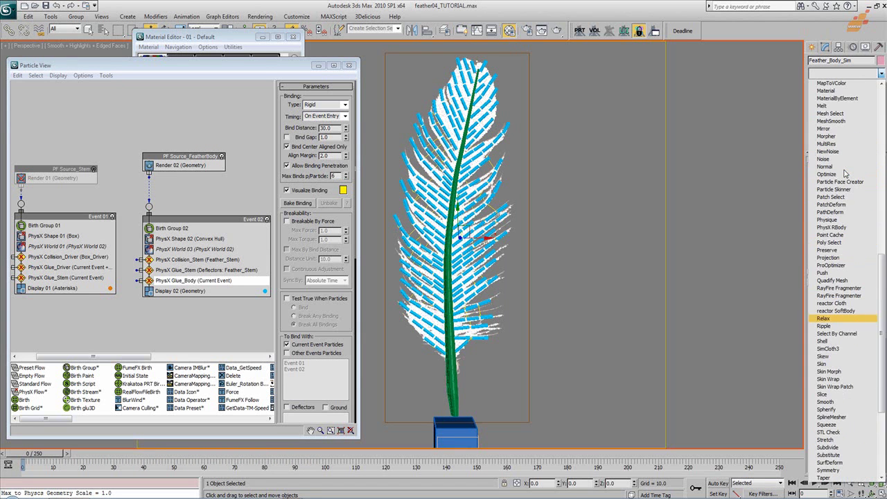
click(838, 189)
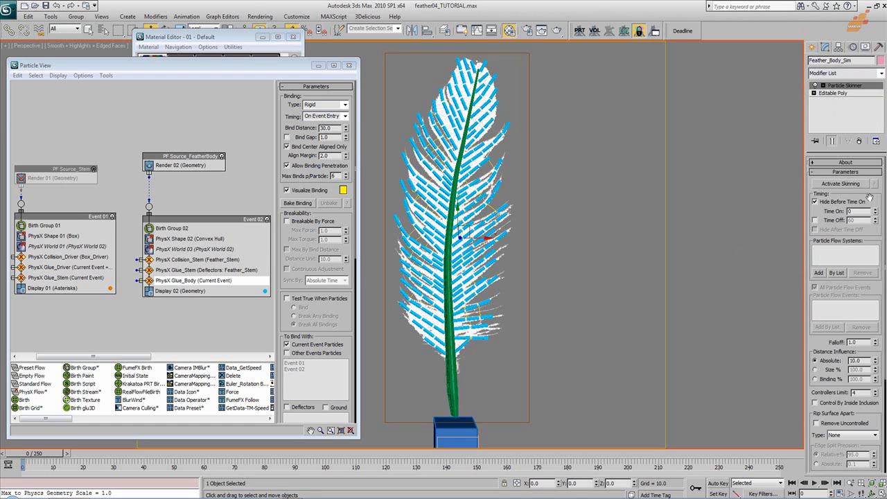
- Assign PF Source_FeatherBody as the Particle Skinner's particle flow system and activate skinning
click(842, 273)
click(400, 116)
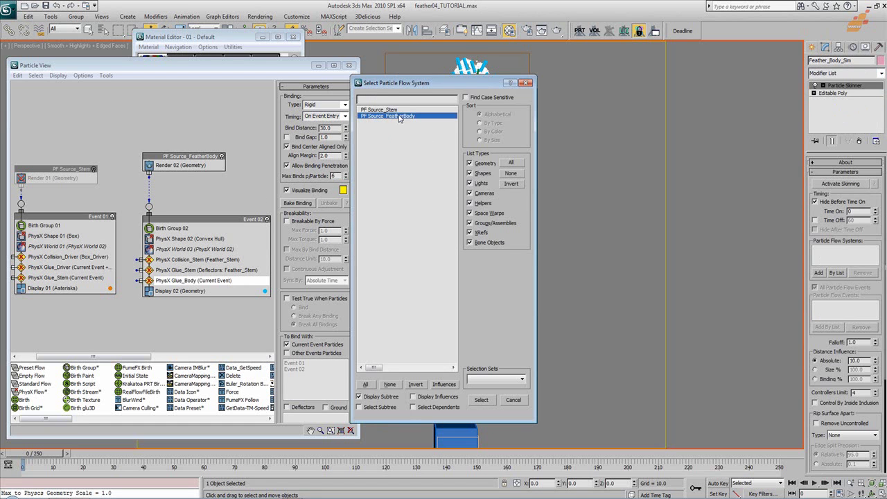
click(481, 400)
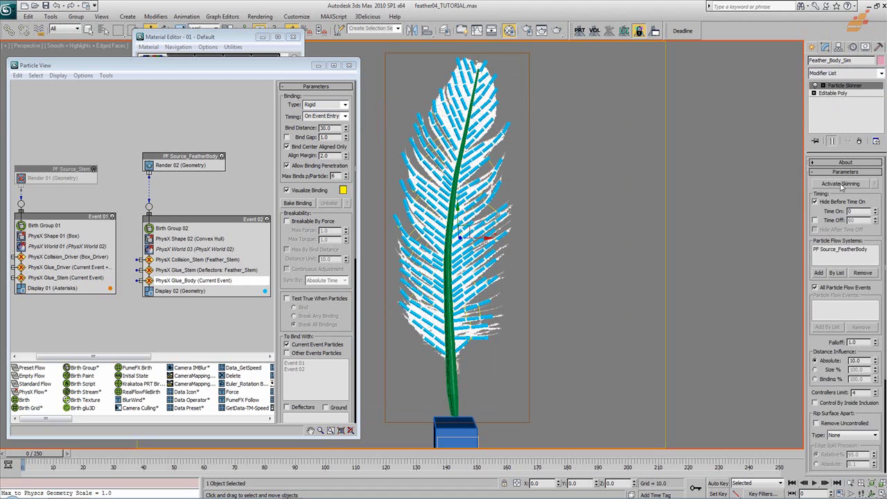
- Preview the skinned mesh at about frame 65 with edged faces off, and hide the ImagePlane object
drag(57, 454, 244, 464)
key(F4)
click(468, 225)
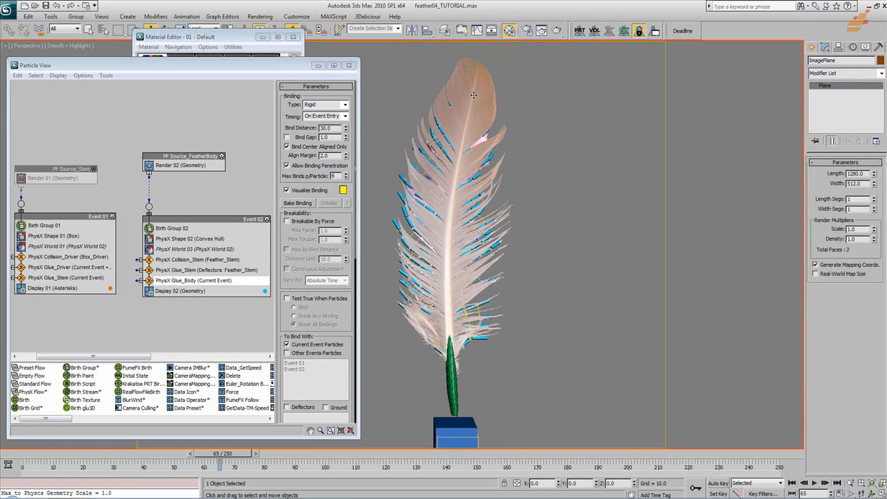
right_click(473, 95)
click(499, 79)
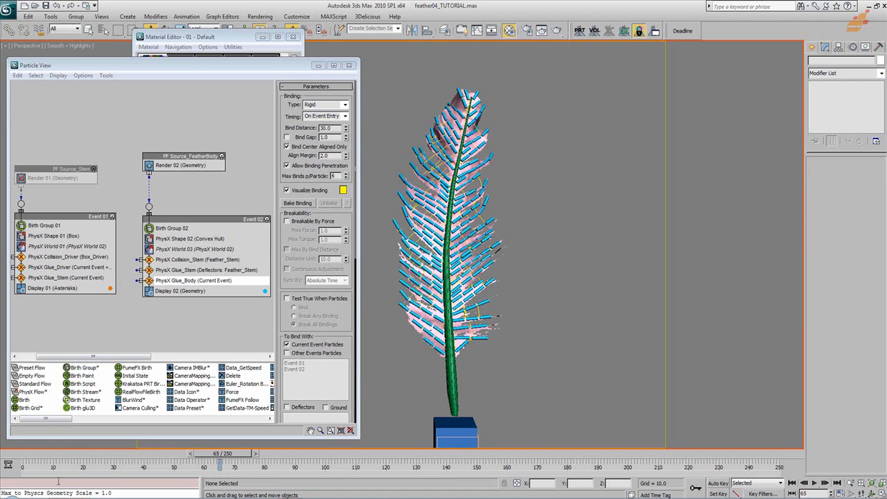
- Return to frame 0 and set the object color of Feather_Body_Sim to red
click(21, 455)
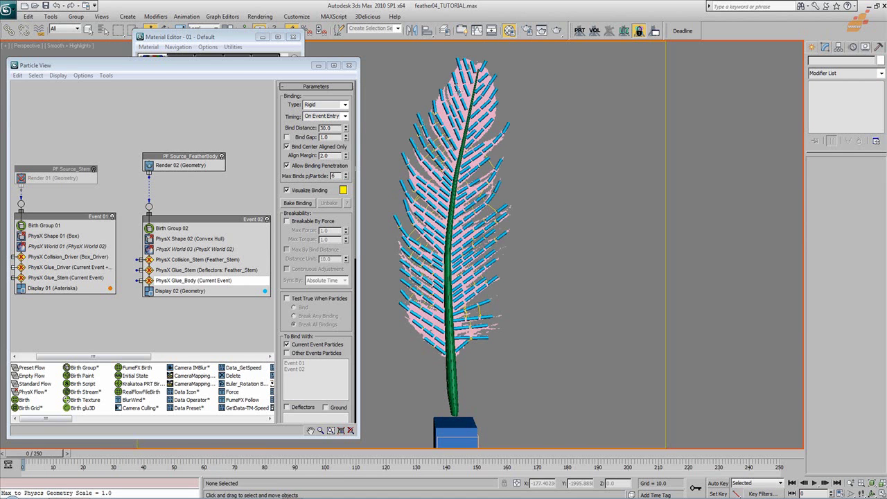
click(477, 67)
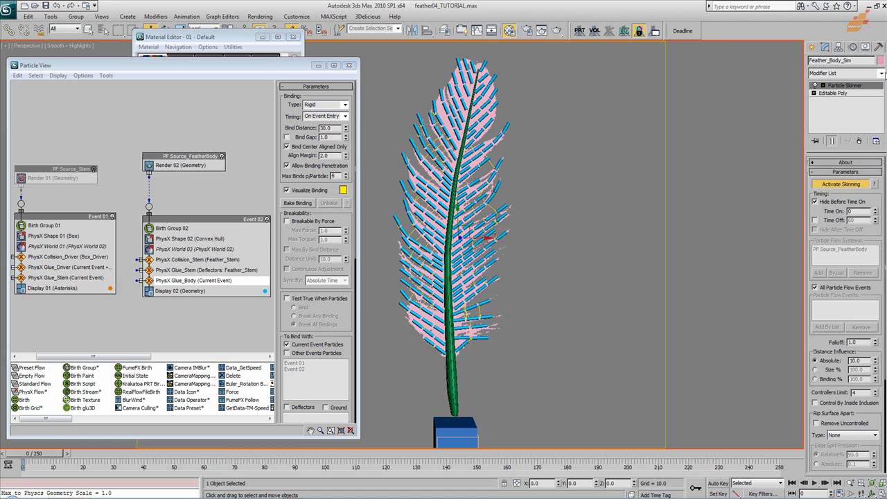
click(881, 61)
click(371, 238)
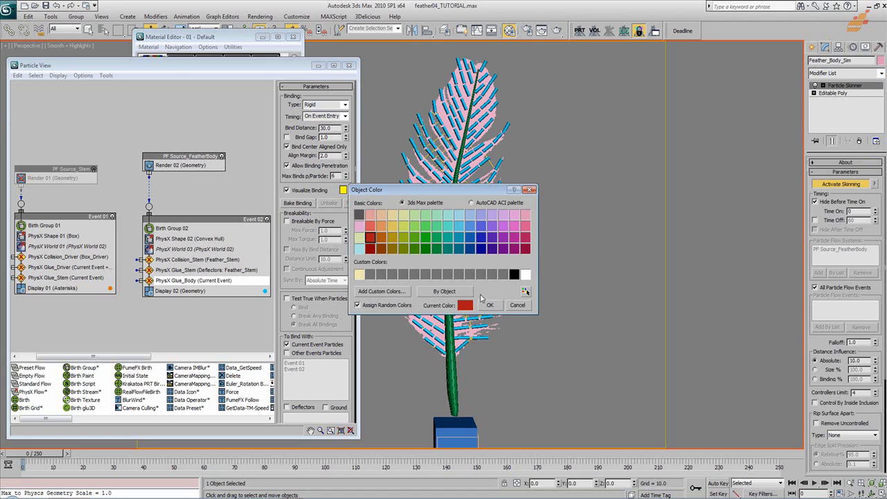
click(489, 306)
- Scrub through the animation and examine from several angles how closely the red feather mesh follows the particles
drag(36, 459, 527, 463)
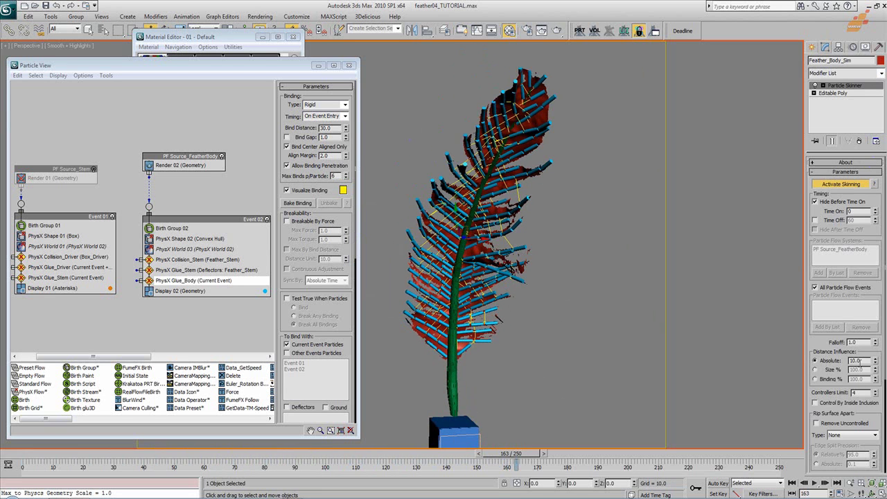
alt+middle_drag(501, 292, 503, 249)
scroll(503, 248, up, 3)
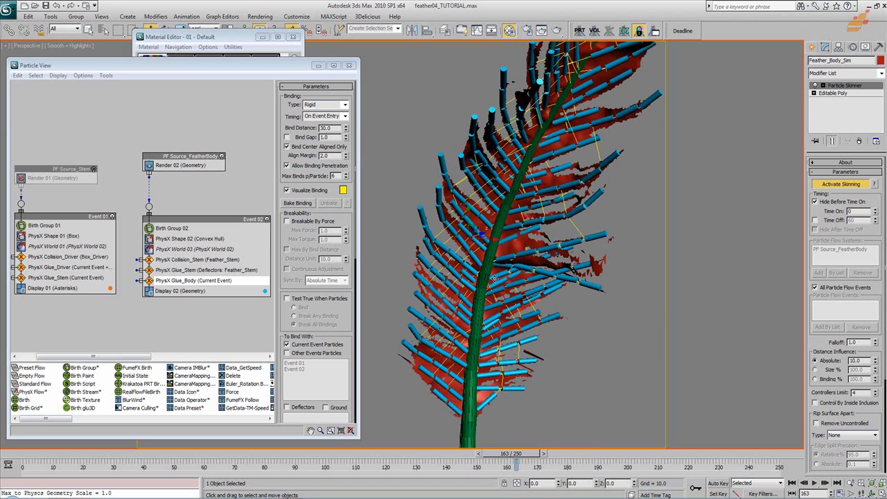
alt+middle_drag(528, 249, 516, 388)
drag(15, 458, 178, 468)
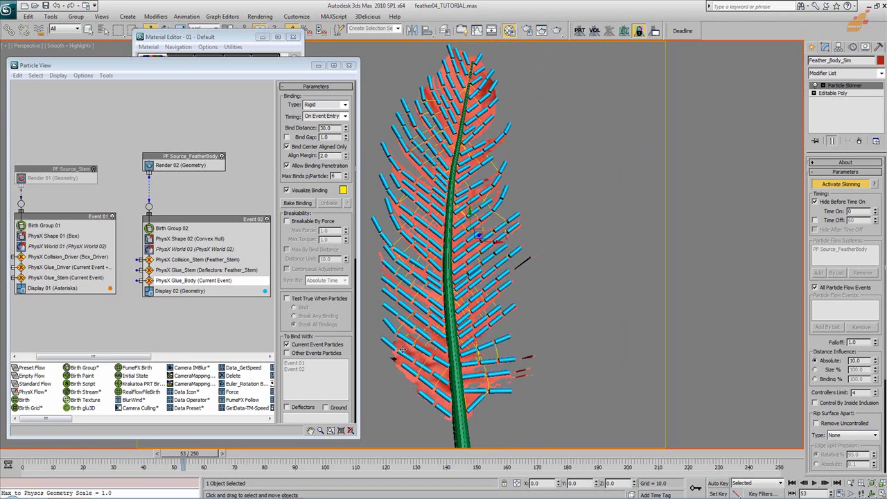
- Examine up close and from another angle how the red feather mesh deforms between the particle cylinders at frame 53
scroll(479, 305, up, 5)
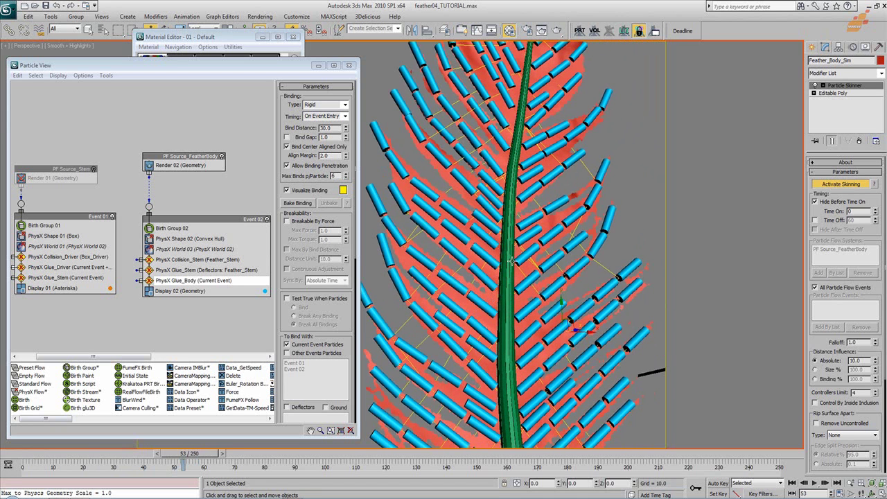
middle_drag(507, 282, 507, 371)
middle_drag(511, 297, 508, 283)
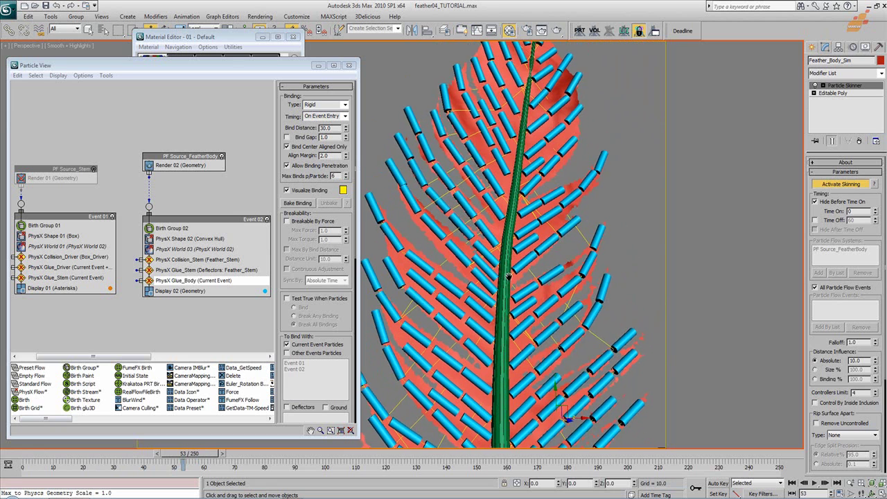
middle_drag(542, 312, 535, 361)
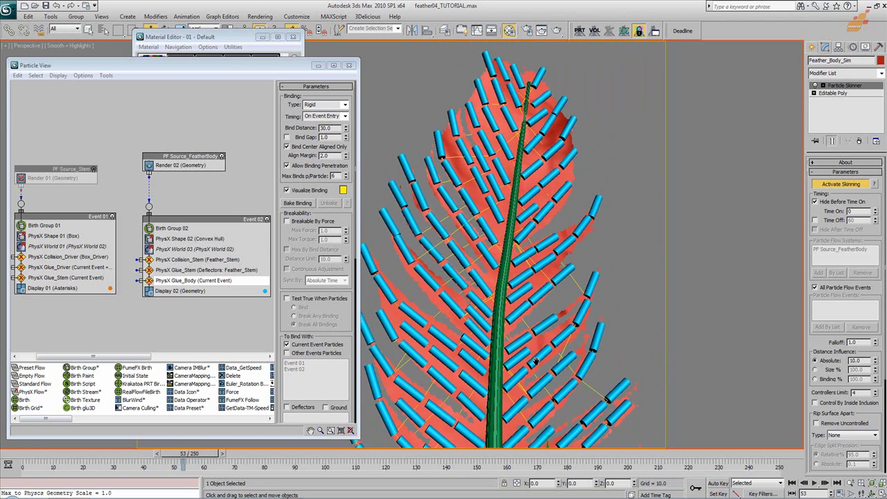
scroll(508, 216, down, 2)
alt+middle_drag(508, 217, 547, 337)
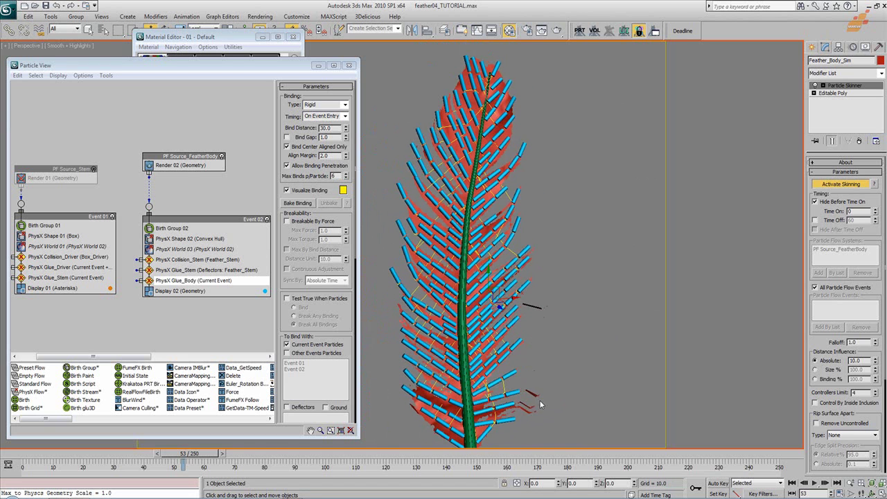
- Return to frame 0 and set the Particle Skinner's Absolute distance influence to 30 and its Falloff to 10
drag(28, 453, 5, 456)
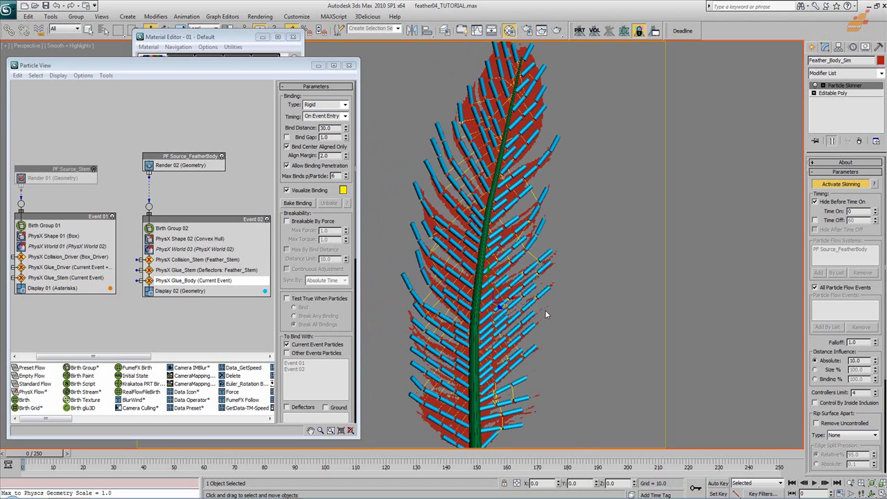
drag(36, 455, 185, 469)
click(30, 452)
double_click(857, 360)
drag(863, 342, 830, 340)
key(Return)
click(853, 392)
- Scrub the animation as far as frame 219 to inspect the skinned feather's deformation, and go back to frame 0
drag(39, 454, 330, 449)
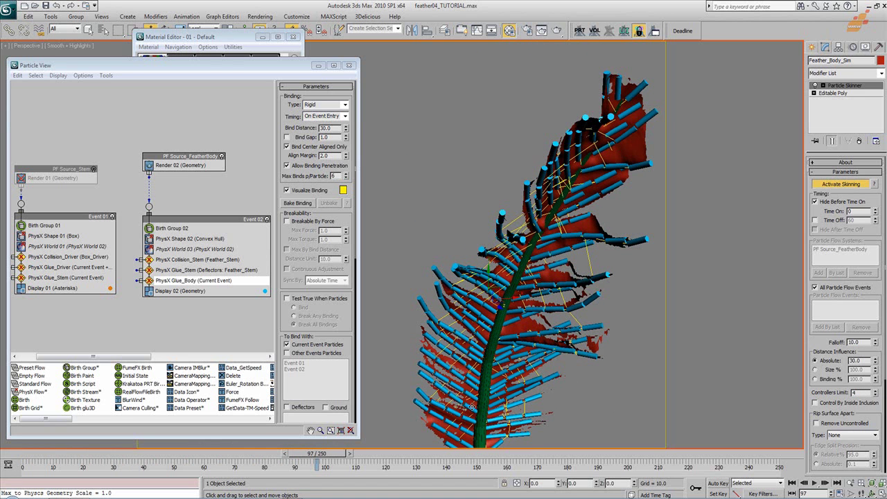
click(288, 454)
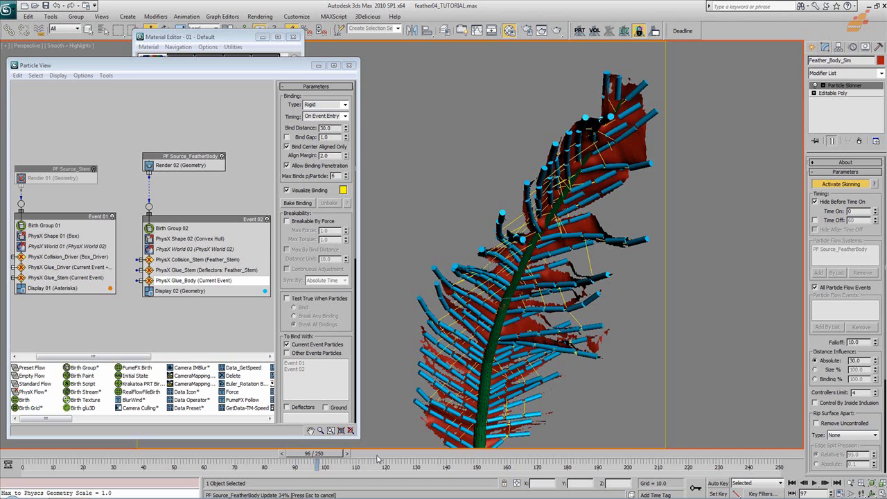
drag(315, 454, 685, 452)
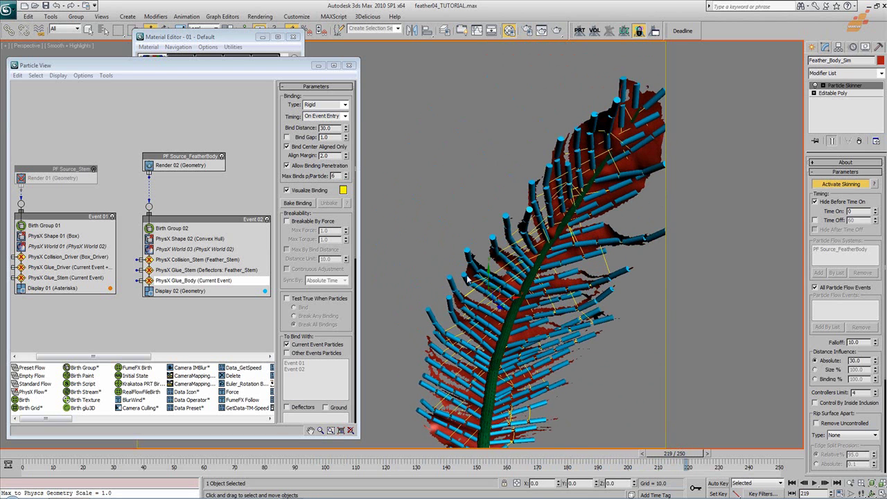
click(26, 451)
drag(28, 455, 294, 454)
scroll(481, 291, down, 3)
alt+middle_drag(481, 291, 499, 286)
click(25, 451)
- Set the Display 02 operator in Event 02 to show the particles as Ticks
click(211, 290)
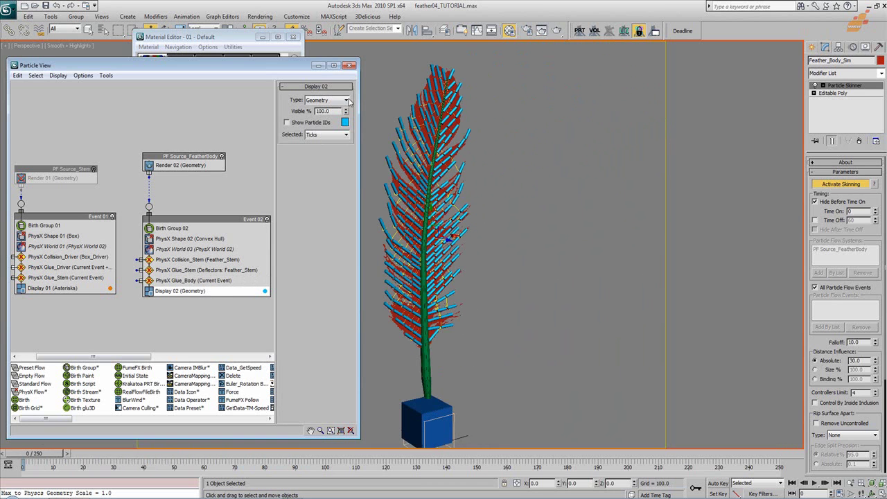
click(345, 100)
click(337, 122)
mouse_move(489, 202)
alt+middle_down()
mouse_move(499, 197)
mouse_move(490, 214)
mouse_move(485, 206)
alt+middle_up()
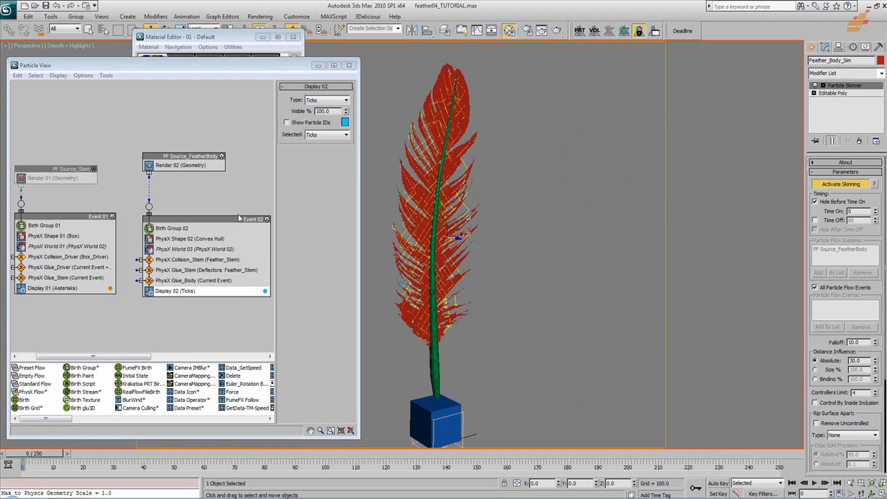
- Turn off Visualize Binding on the PhysX Glue_Body operator and briefly toggle the Display 02 operator off and on
click(219, 281)
click(299, 194)
middle_drag(468, 229, 474, 236)
click(288, 190)
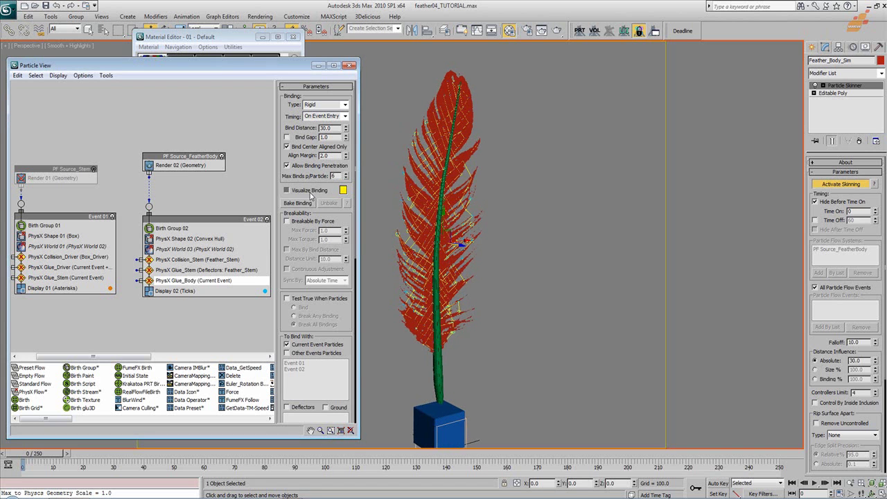
click(148, 291)
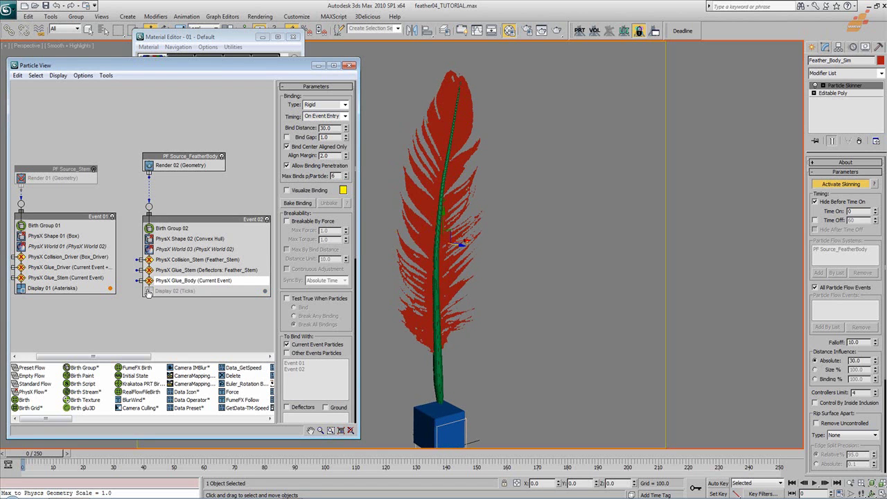
click(148, 291)
- Frame the whole feather in the perspective view and close both Particle View and the Material Editor
alt+middle_drag(402, 307, 465, 288)
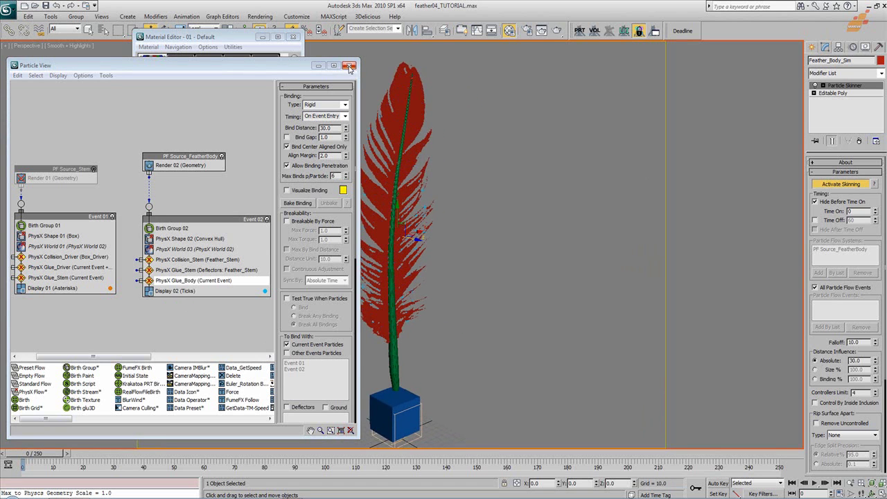
click(348, 66)
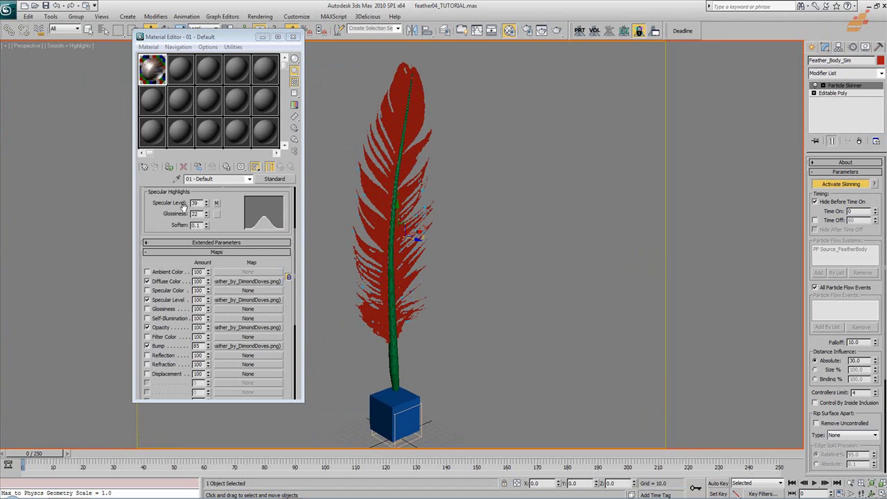
drag(216, 36, 214, 81)
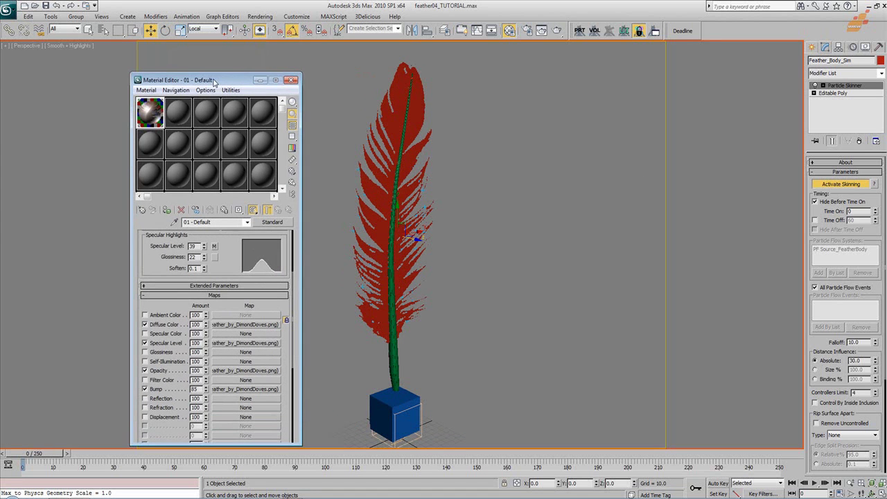
click(291, 80)
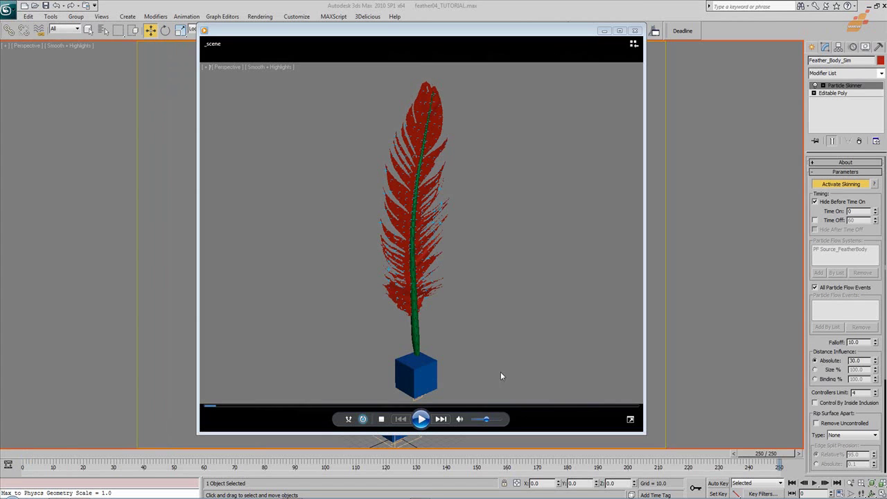
- Play the preview movie of the feather animation, close the player and return to frame 0
click(420, 424)
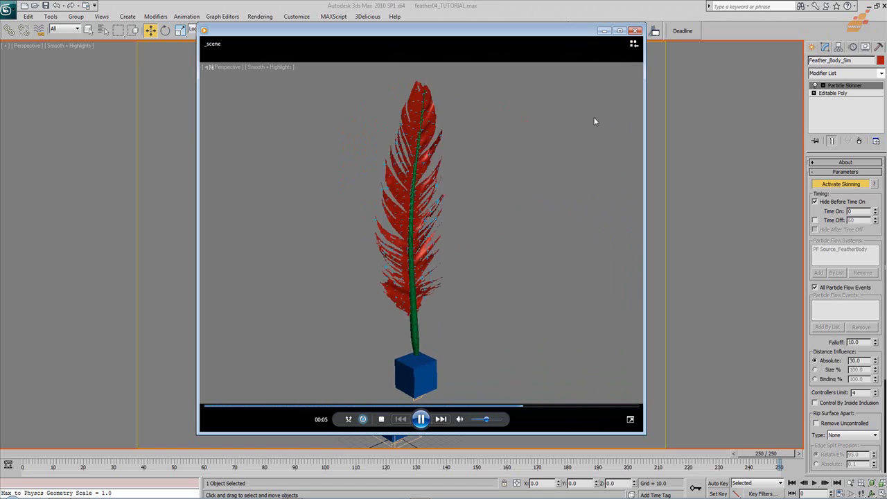
click(634, 31)
click(792, 483)
- Reopen Particle View and set the Display 02 operator to show the particles as Geometry
key(6)
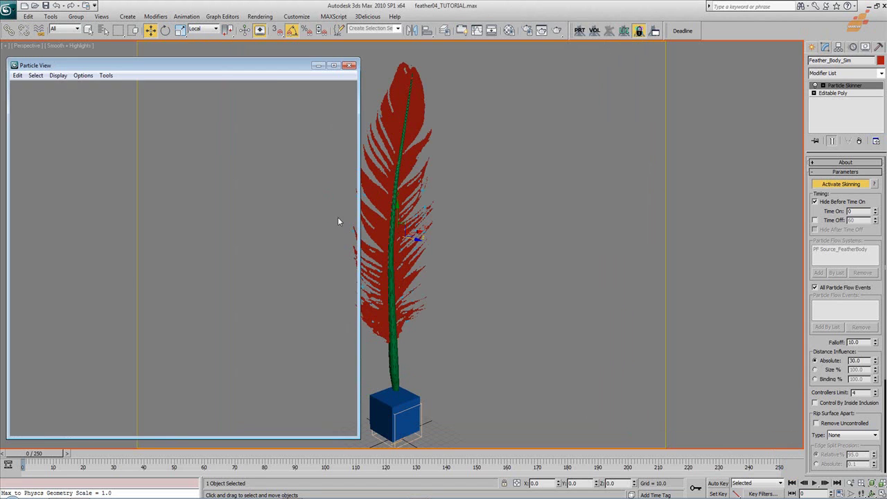
click(235, 291)
click(339, 100)
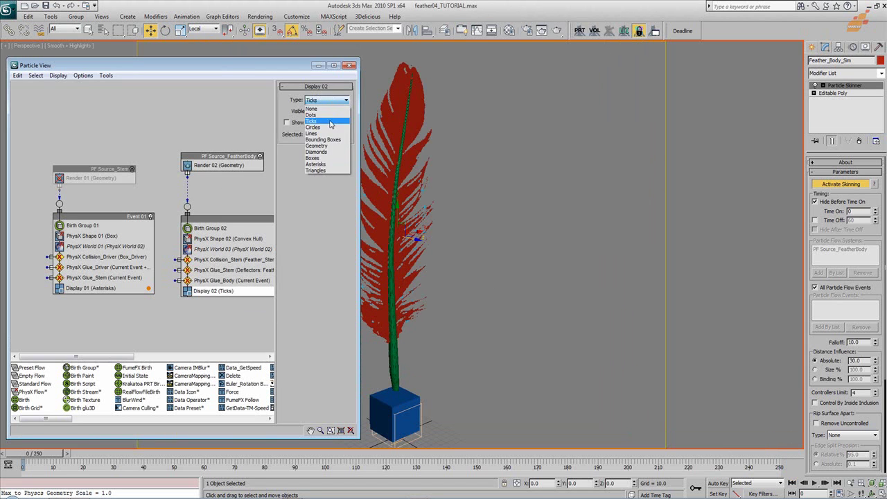
click(322, 145)
- Unhide the particle objects of Birth Group 02 and switch off the PF Source_FeatherBody flow
middle_drag(215, 217, 181, 219)
click(182, 217)
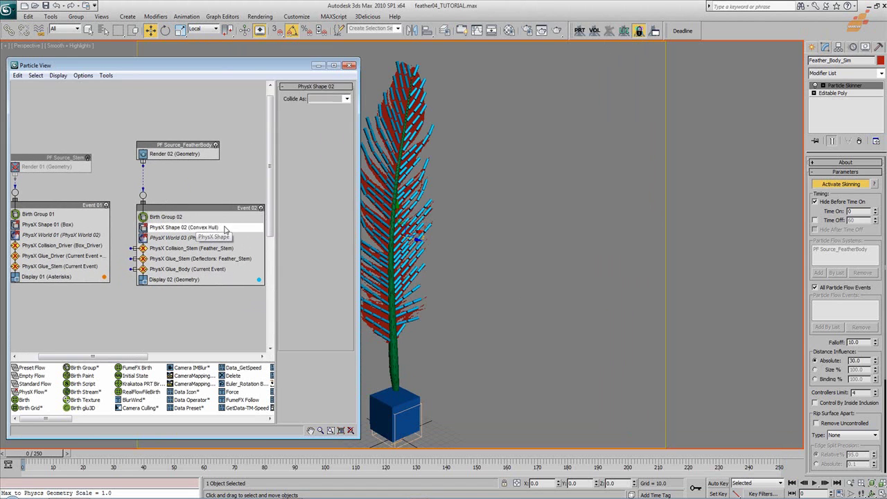
click(315, 224)
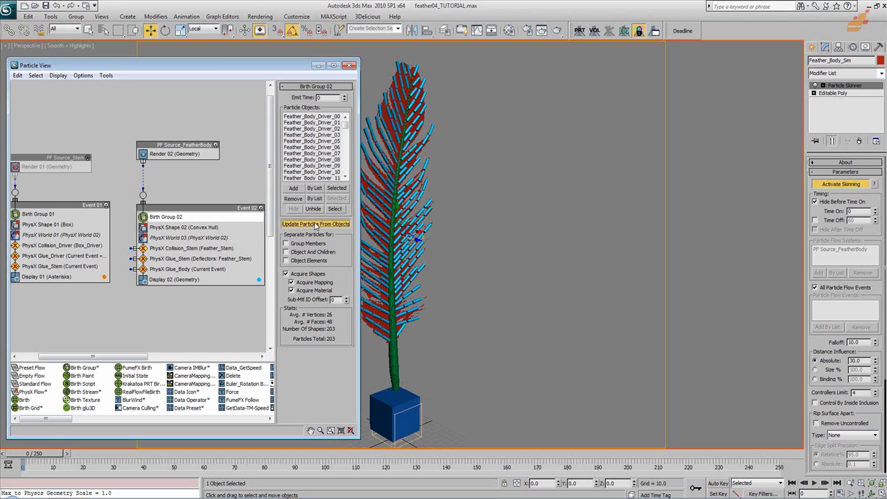
click(214, 144)
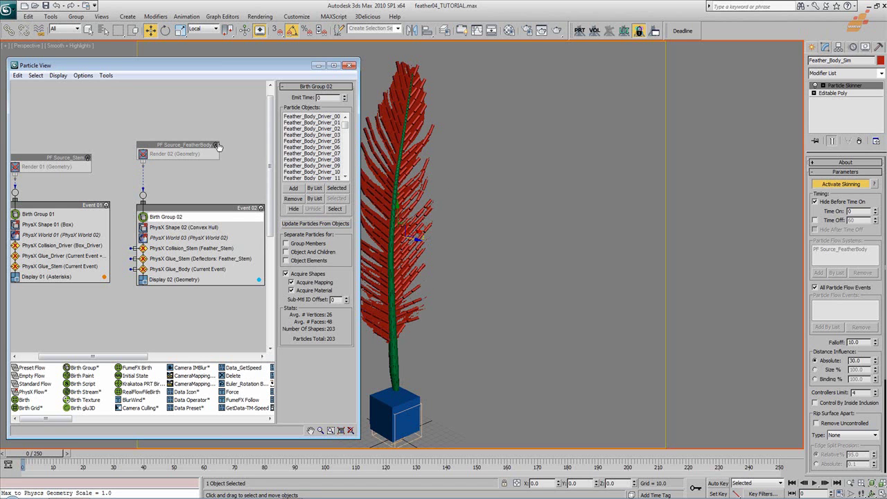
- Freeze the Feather_Body_Sim mesh, close Particle View and show the feather's tip in the front view
middle_drag(448, 175, 497, 199)
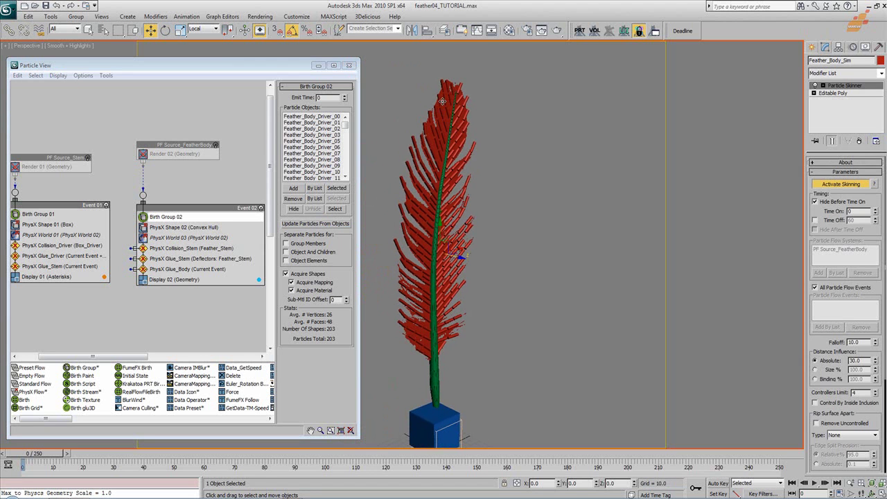
right_click(442, 101)
click(474, 72)
middle_drag(492, 164, 533, 286)
key(f)
key(6)
scroll(541, 278, up, 2)
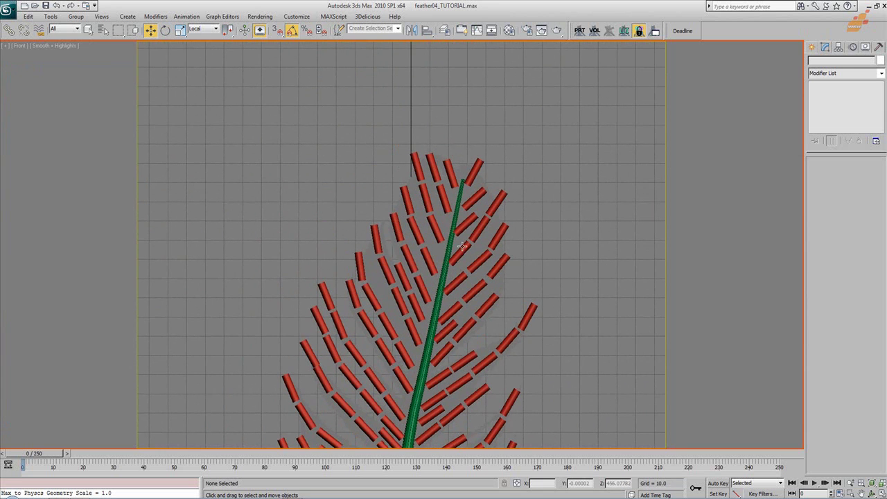
- Select the row of three cylinders near the tip, set the reference coordinate system to View and move them slightly upward
click(435, 258)
ctrl+click(411, 212)
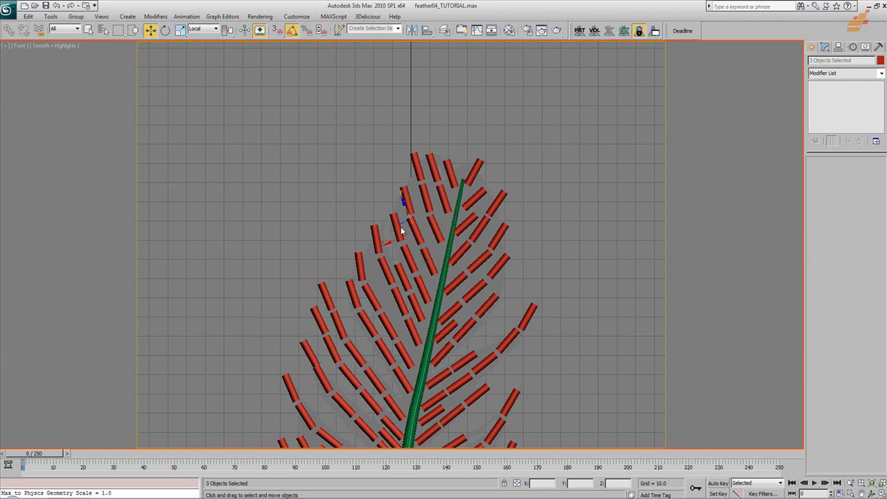
click(205, 29)
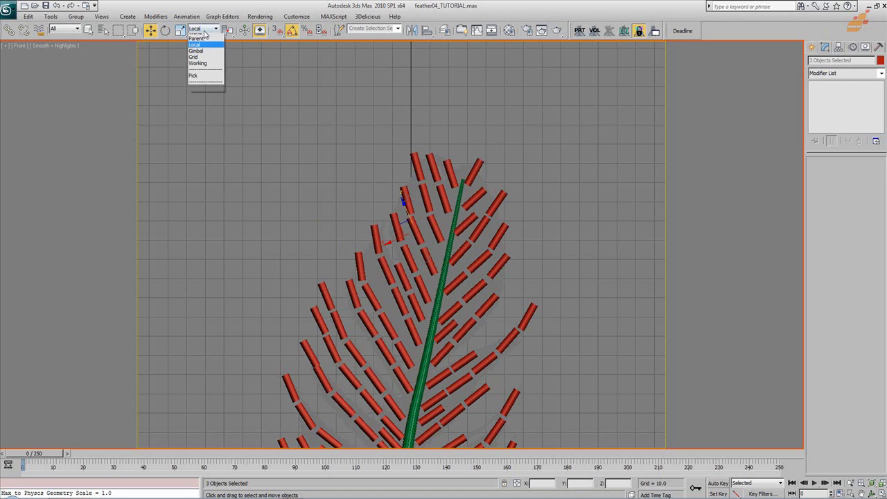
click(197, 37)
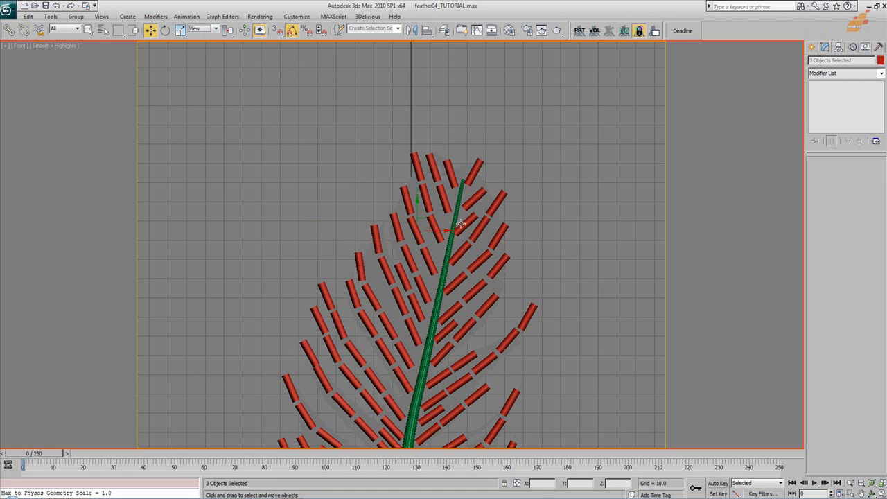
drag(431, 222, 432, 213)
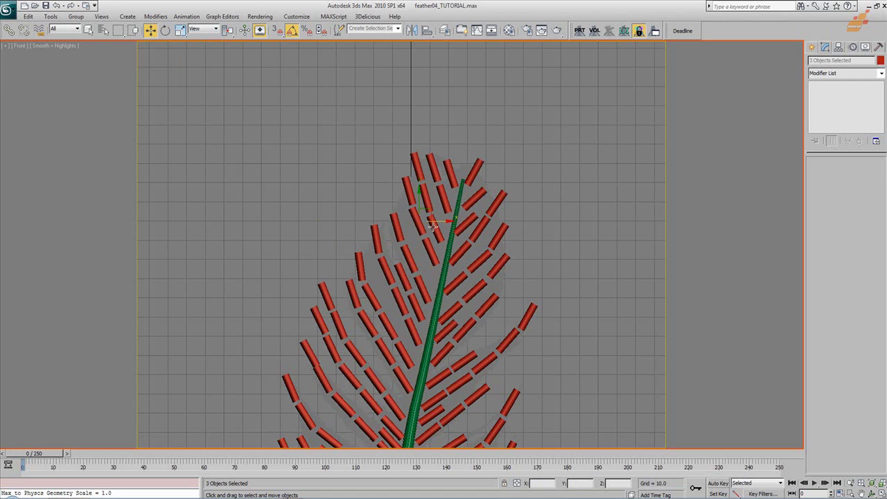
- Clone the next row of three cylinders upward to fill the gap below the moved row
click(423, 291)
ctrl+click(409, 258)
ctrl+click(397, 226)
drag(424, 248, 424, 230)
click(446, 294)
- Check the collision shape and interpenetration settings of PhysX Shape 02, and close Particle View
middle_drag(493, 290, 494, 250)
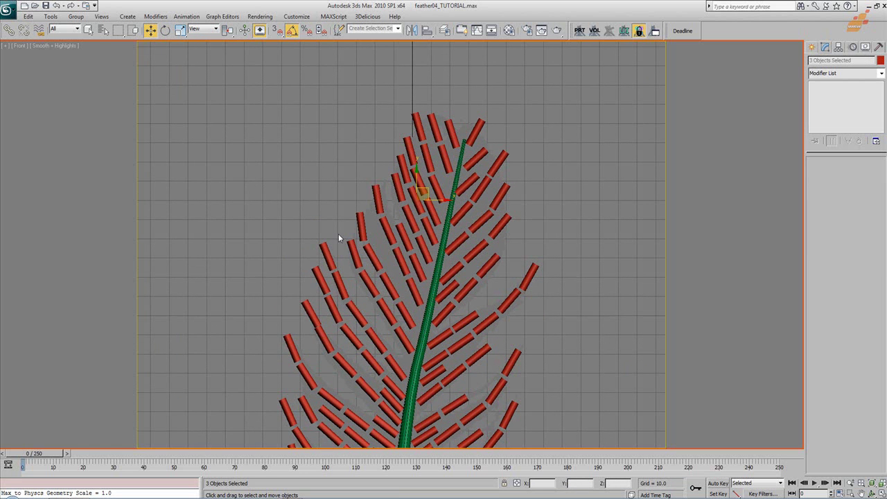
key(6)
click(228, 237)
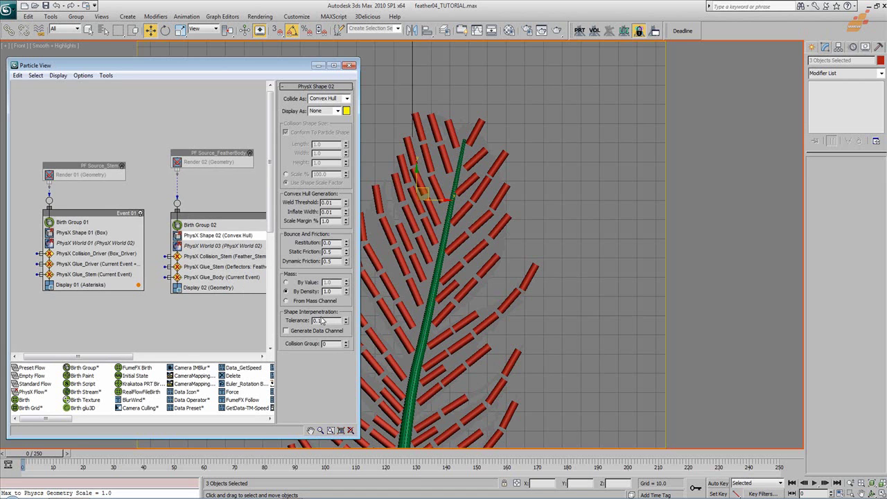
click(352, 66)
- Move the Feather_Body_Driver_193 cylinder slightly away from the stem near the tip and rotate it about 5 degrees
middle_drag(475, 247, 379, 359)
scroll(376, 353, up, 2)
click(367, 257)
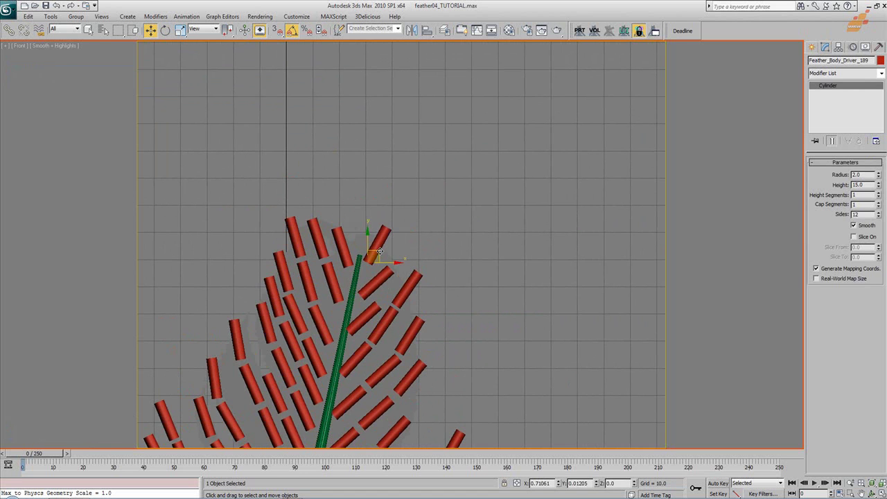
middle_drag(378, 258, 454, 143)
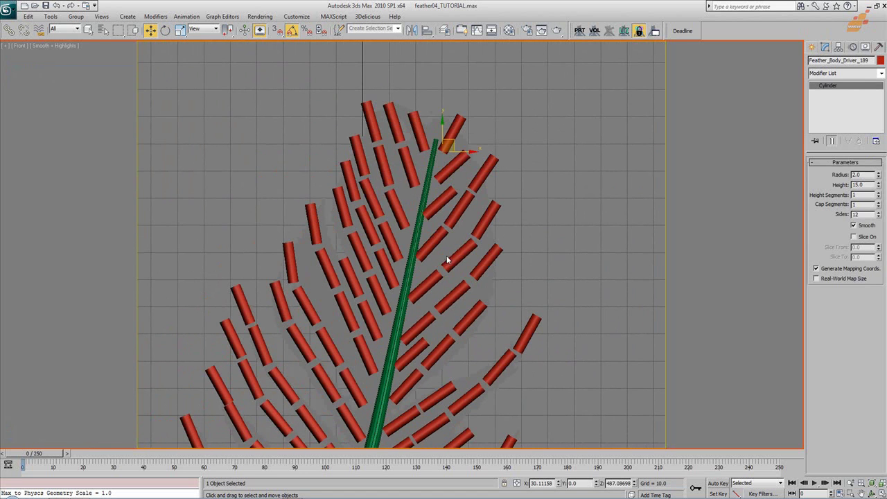
click(438, 205)
drag(438, 205, 441, 200)
key(e)
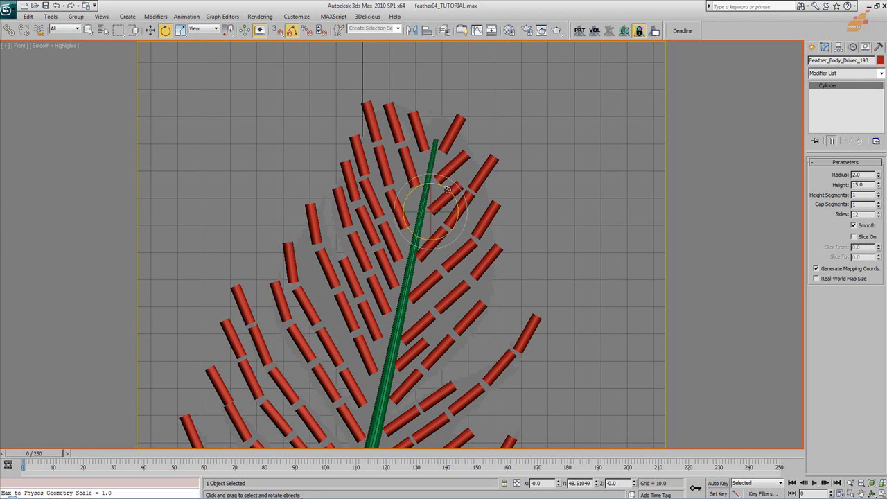
- Move the row of four cylinders on the stem's left side slightly upward, and adjust the neighbouring pair in the row above
middle_drag(417, 343, 468, 229)
middle_drag(413, 252, 421, 258)
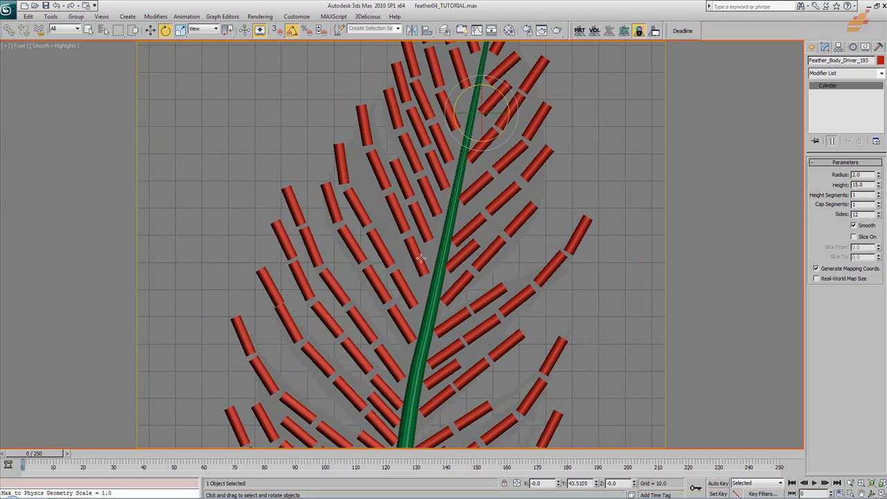
click(420, 260)
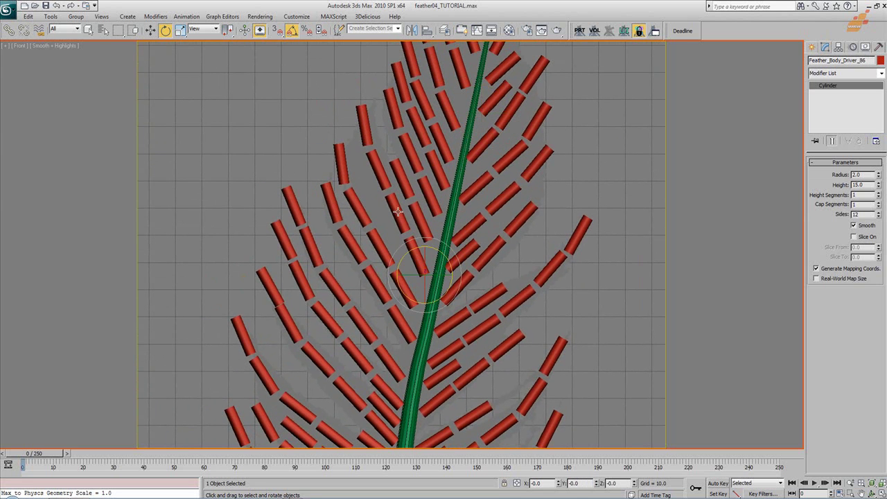
ctrl+click(400, 215)
ctrl+click(375, 157)
ctrl+click(364, 114)
key(w)
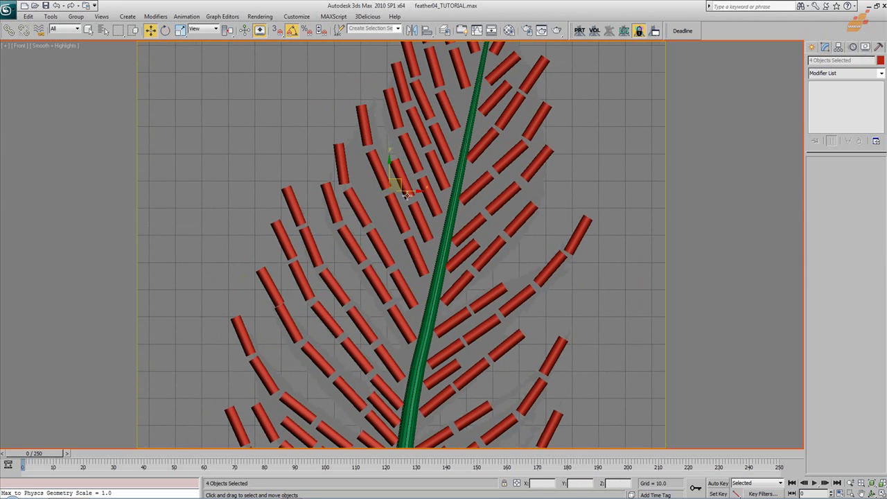
drag(400, 178, 429, 195)
click(418, 210)
ctrl+click(405, 178)
- Clone the next lower row of four cylinders on the left side upward to fill the gap between the rows
click(399, 289)
ctrl+click(384, 254)
ctrl+click(356, 205)
ctrl+click(336, 164)
drag(381, 217, 395, 188)
click(451, 296)
- Reposition the outer cylinders of the cloned row and rotate Feather_Body_Driver_219 slightly to follow the feather's edge
click(369, 188)
key(e)
click(352, 153)
key(w)
drag(366, 155, 374, 153)
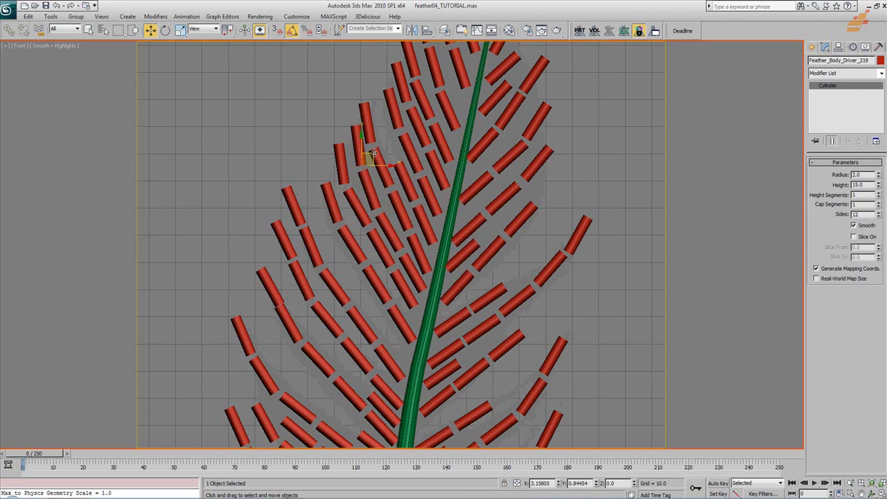
key(e)
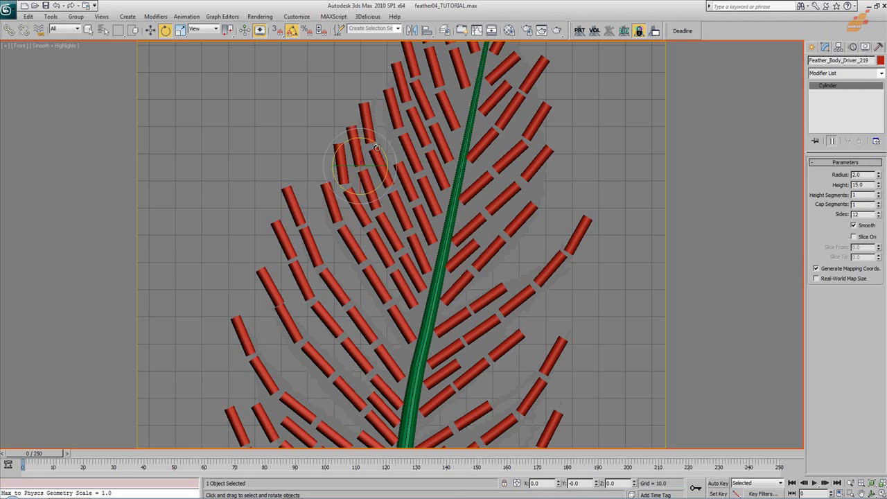
key(w)
- Clone one inner cylinder on the left side upward toward the stem to fill the empty spot there
middle_drag(487, 369, 484, 284)
click(374, 266)
mouse_move(393, 284)
shift+mouse_down()
mouse_move(406, 287)
mouse_move(414, 263)
shift+mouse_up()
click(446, 293)
- Clone the inner cylinder on the stem's right side slightly downward into the wide gap between two rows
scroll(454, 376, up, 5)
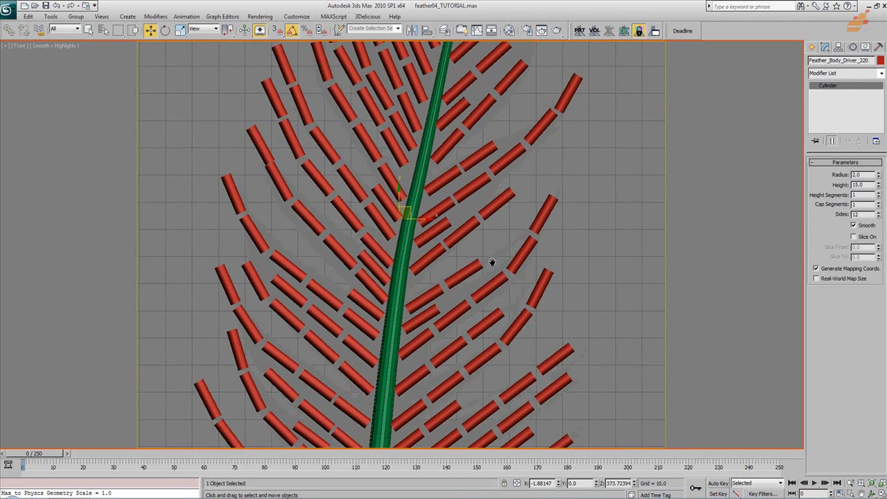
middle_drag(455, 353, 555, 264)
key(g)
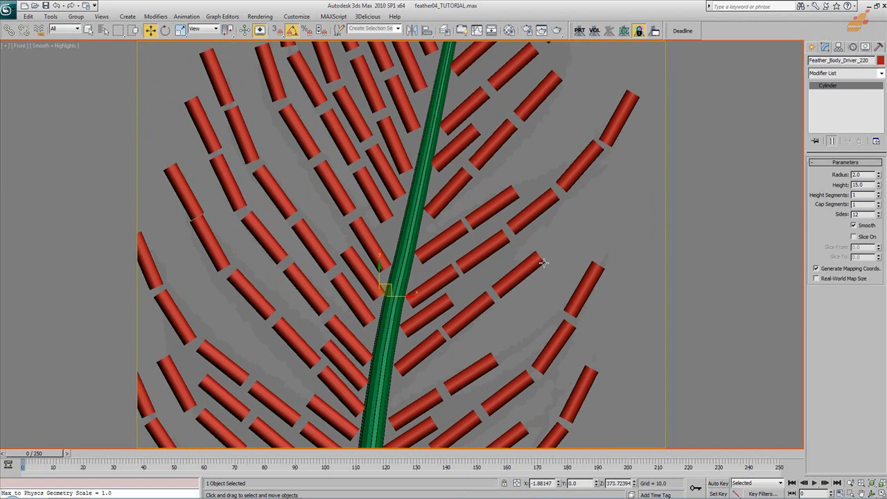
middle_drag(486, 315, 509, 240)
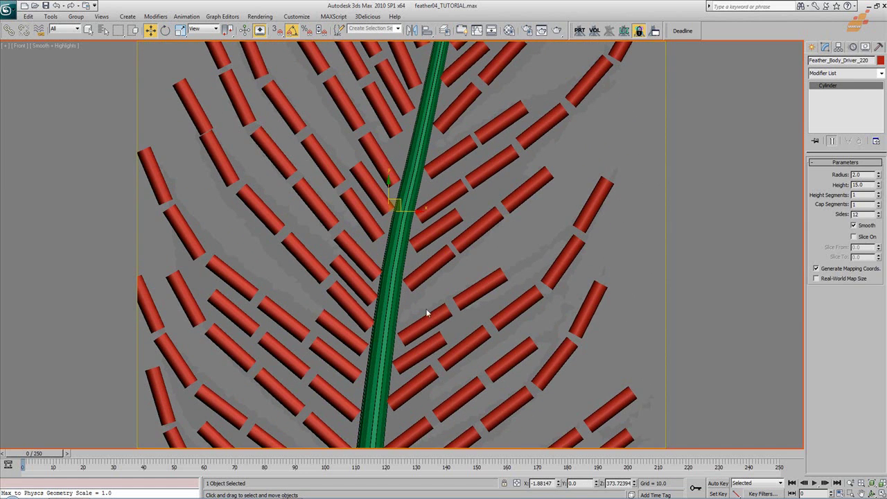
click(433, 283)
shift+drag(419, 277, 417, 303)
click(445, 294)
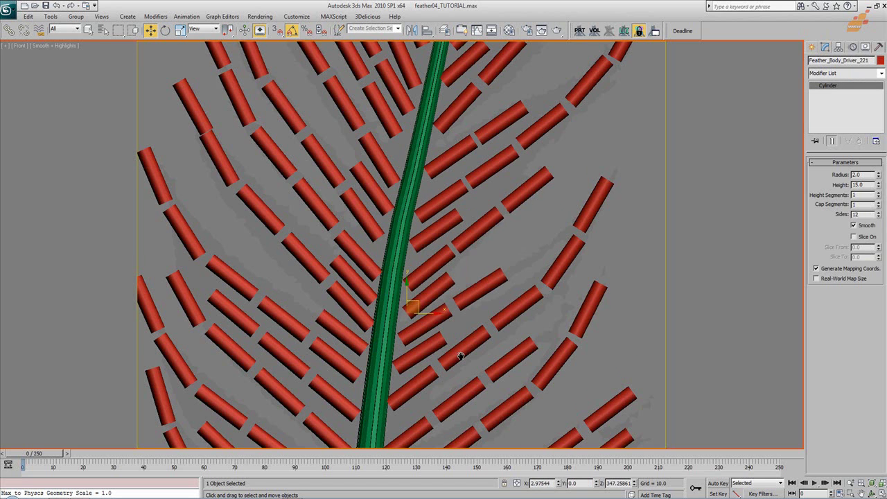
- Clone another inner cylinder farther down the stem's right side downward to fill the next gap
middle_drag(464, 361, 465, 344)
middle_drag(467, 294, 473, 178)
middle_drag(478, 328, 505, 328)
shift+drag(453, 259, 449, 284)
click(445, 294)
- Move the three inner cylinders of the row starting at Feather_Body_Driver_137 down toward the row below and rotate them to match it
mouse_move(445, 296)
middle_down()
mouse_move(535, 246)
mouse_move(514, 345)
mouse_move(515, 414)
middle_up()
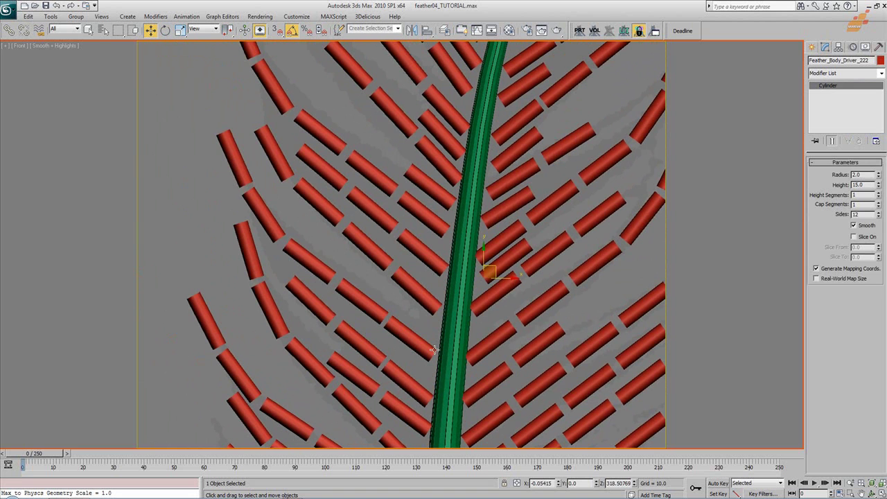
click(409, 338)
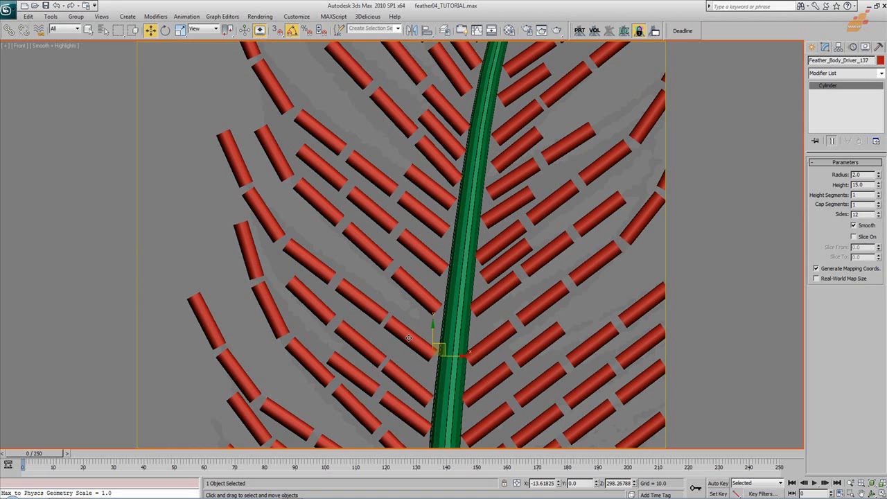
drag(446, 347, 374, 315)
key(e)
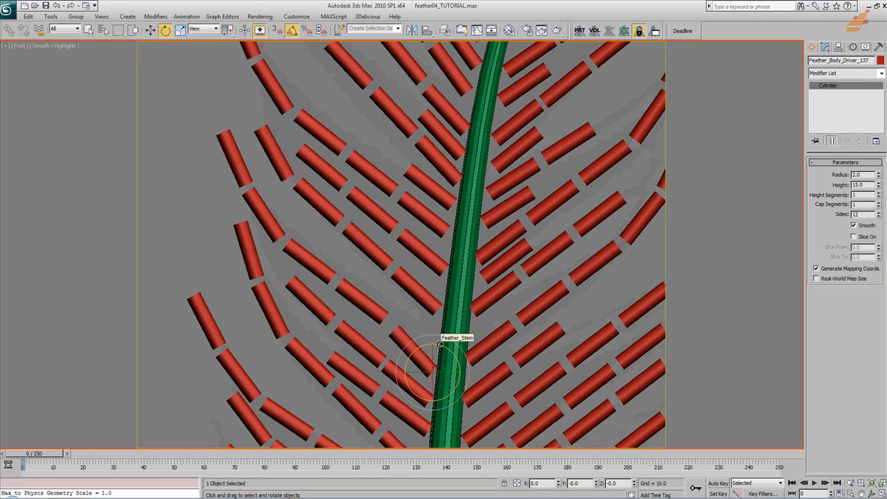
click(389, 309)
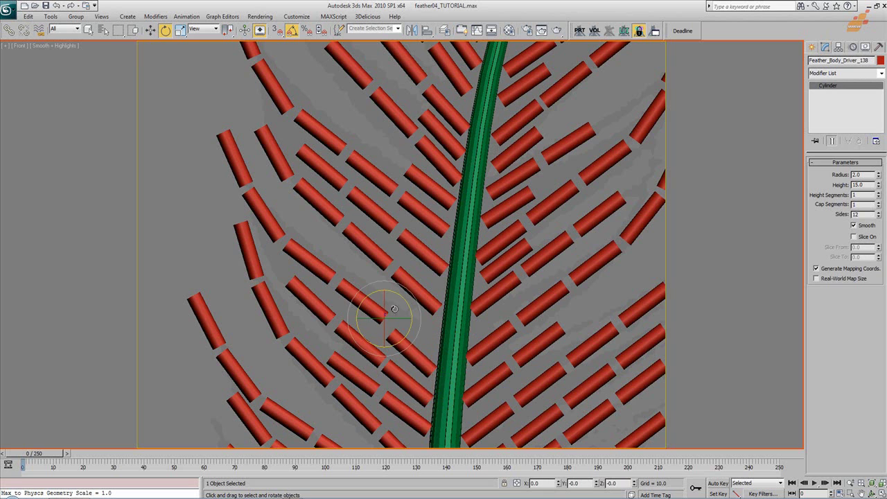
key(w)
mouse_move(396, 306)
mouse_down()
mouse_move(396, 317)
mouse_move(397, 305)
mouse_up()
key(e)
click(314, 271)
drag(352, 259, 348, 278)
key(w)
- Move the two outer cylinders of that same row inward so they line up with the shifted inner ones
click(272, 225)
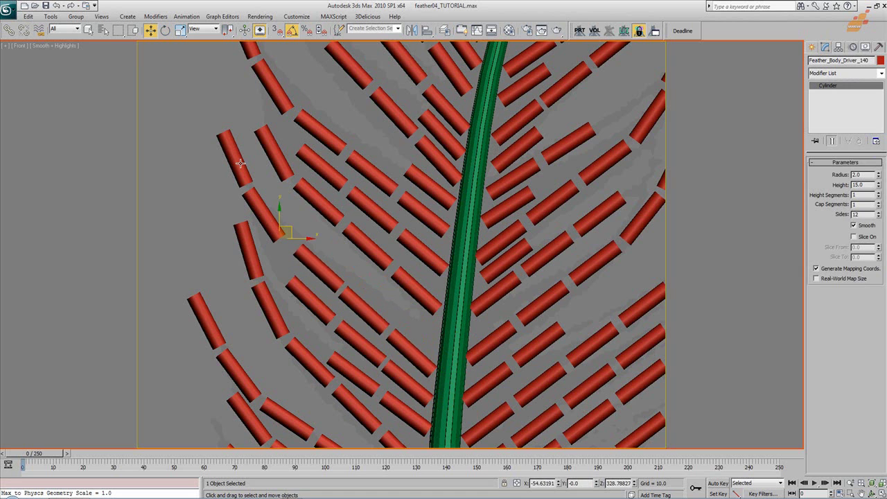
ctrl+click(238, 159)
drag(260, 174, 274, 183)
- Clone the outer cylinder of the row below up to its outer end, rotate the clone -10 degrees and nudge it into line
click(319, 308)
drag(342, 314, 307, 267)
click(457, 295)
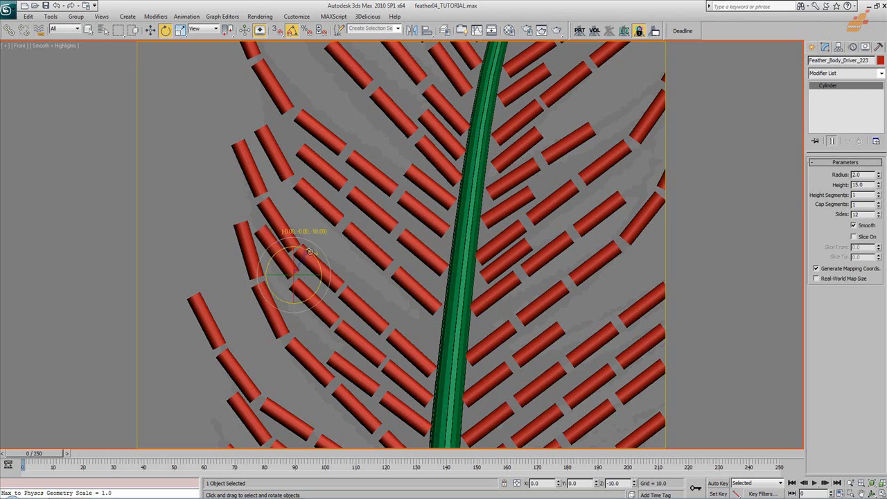
drag(306, 264, 302, 271)
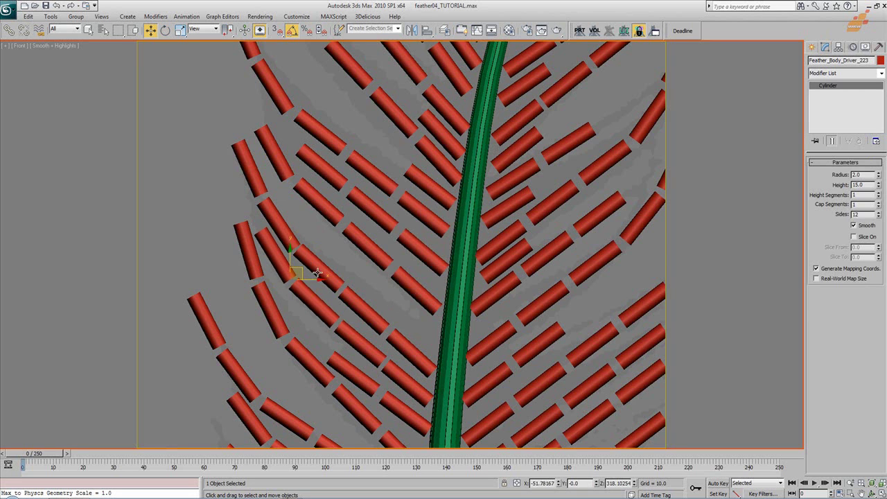
- Clone the two inner cylinders of the shifted left row upward into the gap beside the stem
click(365, 308)
ctrl+click(409, 351)
shift+drag(398, 321, 399, 294)
click(454, 297)
- Nudge the inner cylinders on the stem's lower left side slightly away from the stem
mouse_move(541, 426)
middle_down()
mouse_move(483, 263)
mouse_move(534, 189)
middle_up()
middle_drag(547, 239, 466, 271)
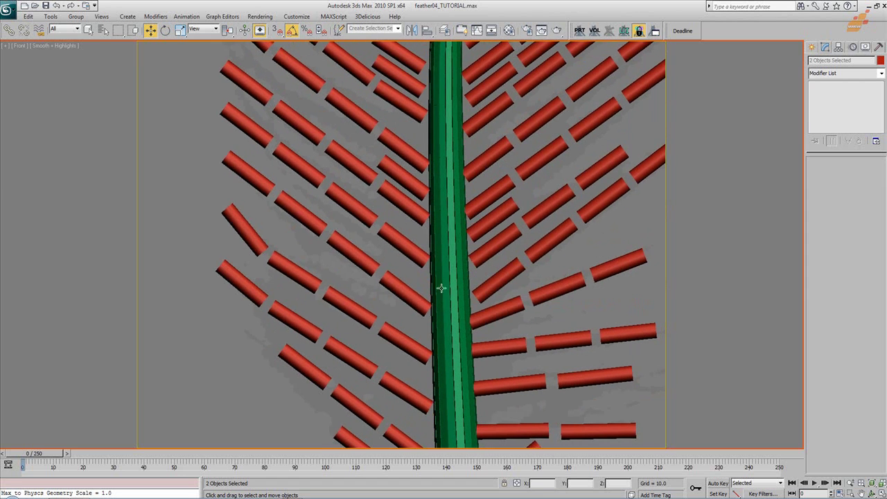
click(435, 302)
click(424, 252)
click(419, 215)
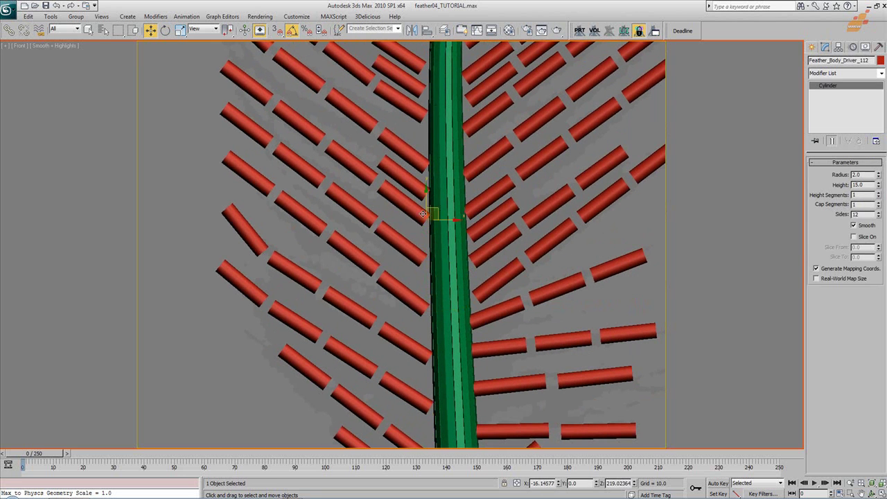
click(430, 188)
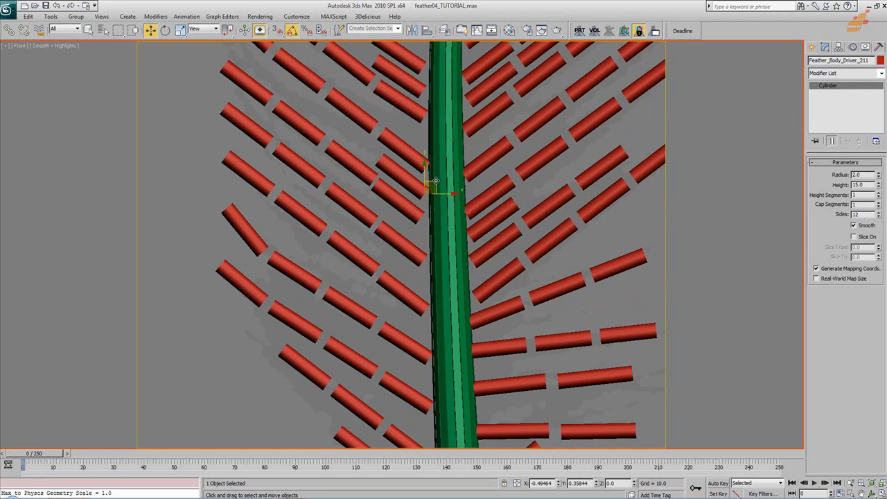
- Move the inner cylinders of the lowest rows on the stem's right side slightly away from the stem
middle_drag(492, 237, 447, 92)
click(472, 291)
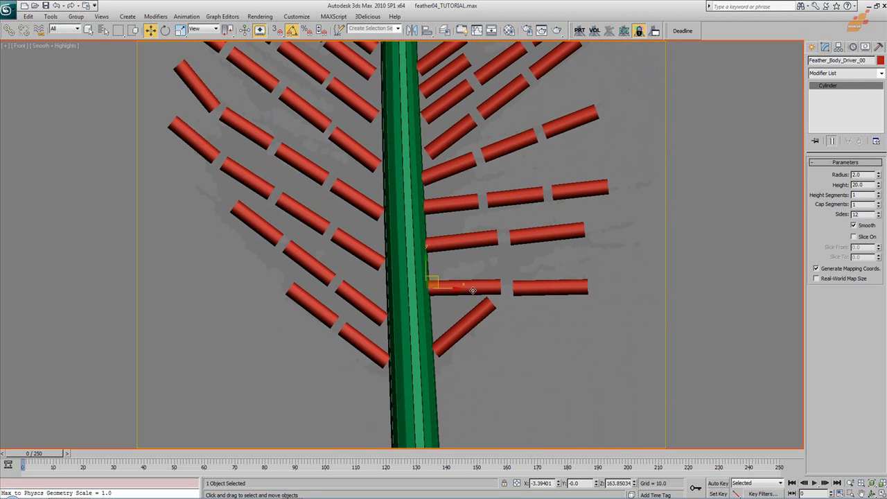
drag(450, 285, 455, 243)
click(459, 242)
click(454, 205)
middle_drag(459, 199, 452, 266)
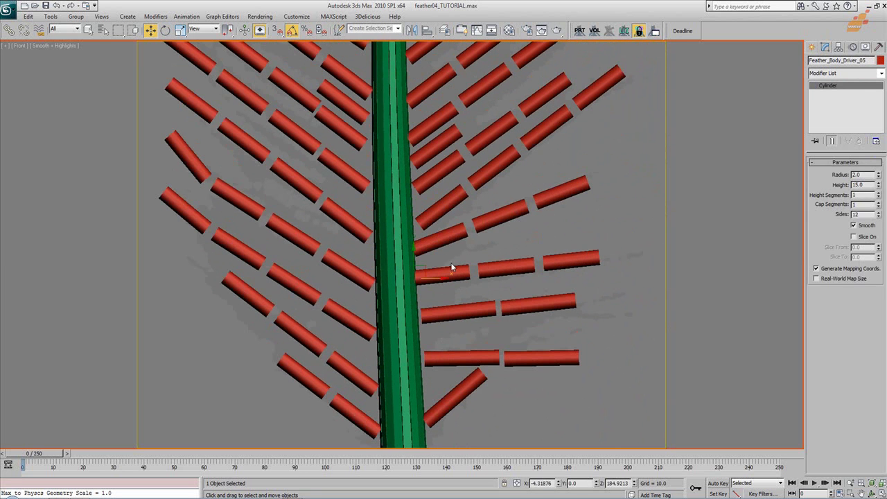
ctrl+click(450, 236)
- Shift the inner cylinders of the next rows up the stem's right side slightly outward from the stem
middle_drag(518, 211, 523, 286)
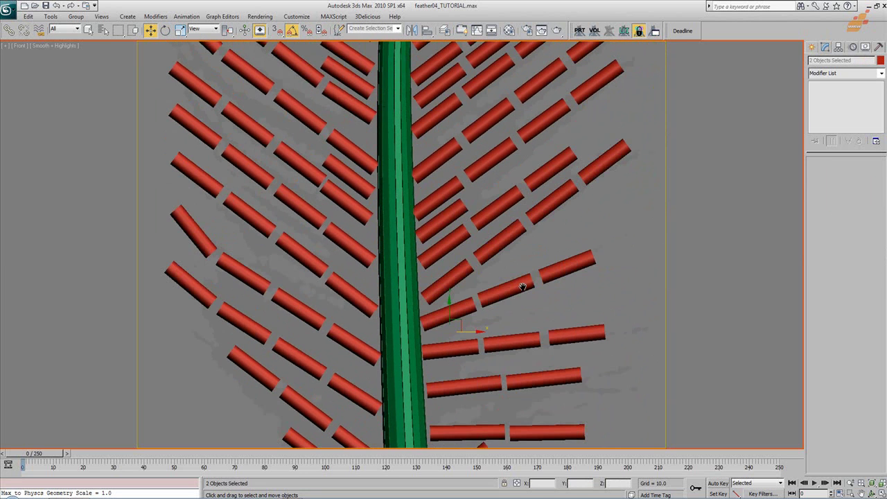
click(449, 193)
drag(426, 207, 431, 204)
click(432, 156)
click(433, 166)
ctrl+click(431, 119)
scroll(453, 174, down, 1)
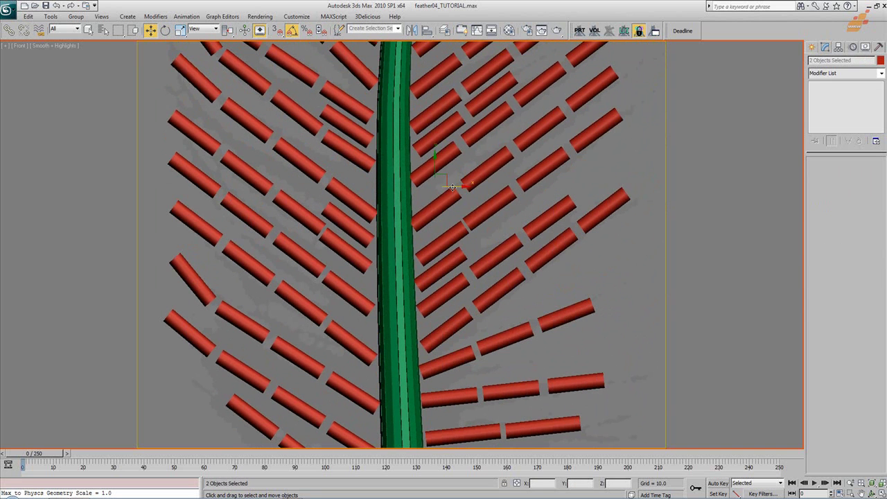
- Clone the end cylinder of a short row midway up the right side outward to extend the row
middle_drag(451, 178, 528, 313)
scroll(533, 336, down, 2)
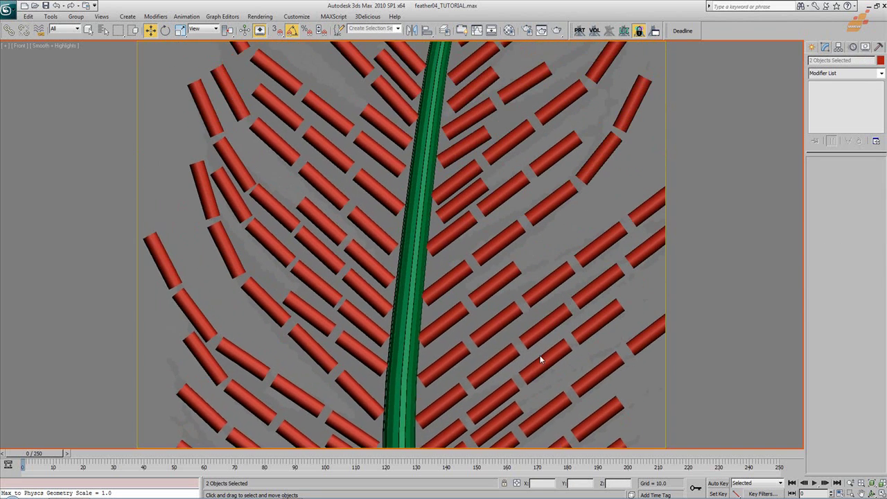
middle_drag(538, 358, 511, 249)
scroll(524, 293, up, 1)
middle_drag(511, 320, 515, 408)
click(444, 237)
mouse_move(449, 231)
shift+mouse_down()
mouse_move(492, 192)
mouse_move(485, 222)
shift+mouse_up()
click(444, 300)
- Clone the end cylinder of a lower right row outward, then rotate and nudge the clone to follow the neighbouring barb
middle_drag(482, 297, 482, 303)
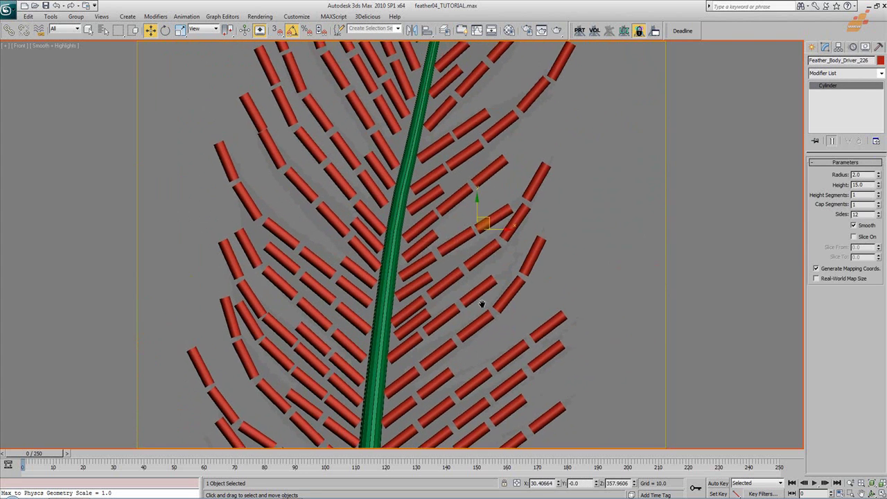
click(480, 289)
shift+drag(476, 293, 511, 268)
click(445, 298)
key(e)
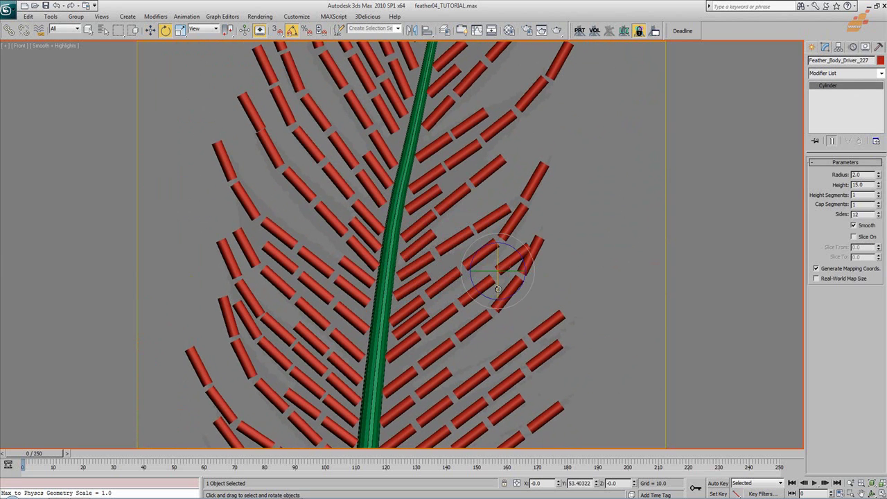
key(w)
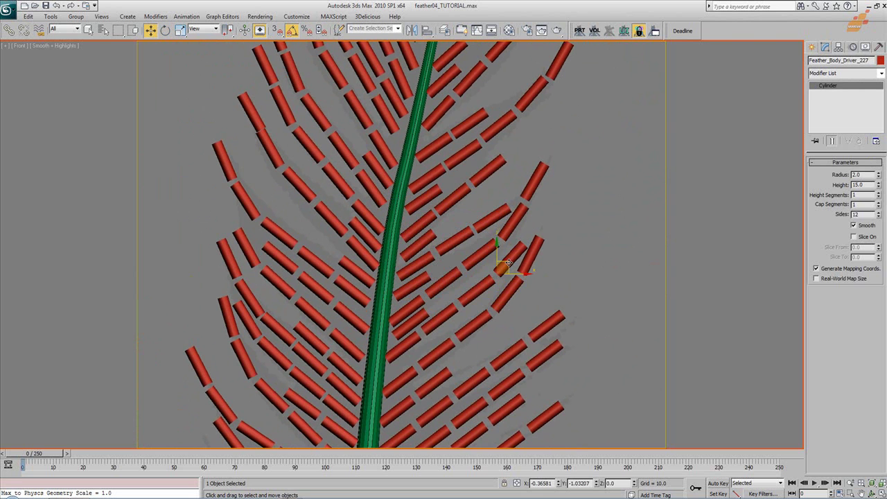
- Unfreeze the feather mesh, and clone two row-end cylinders on the right side outward to extend their rows
right_click(574, 244)
click(602, 183)
middle_drag(602, 183, 511, 275)
click(426, 317)
shift+drag(420, 317, 457, 292)
key(Return)
middle_drag(476, 244, 485, 286)
click(485, 286)
shift+drag(473, 287, 505, 265)
click(445, 294)
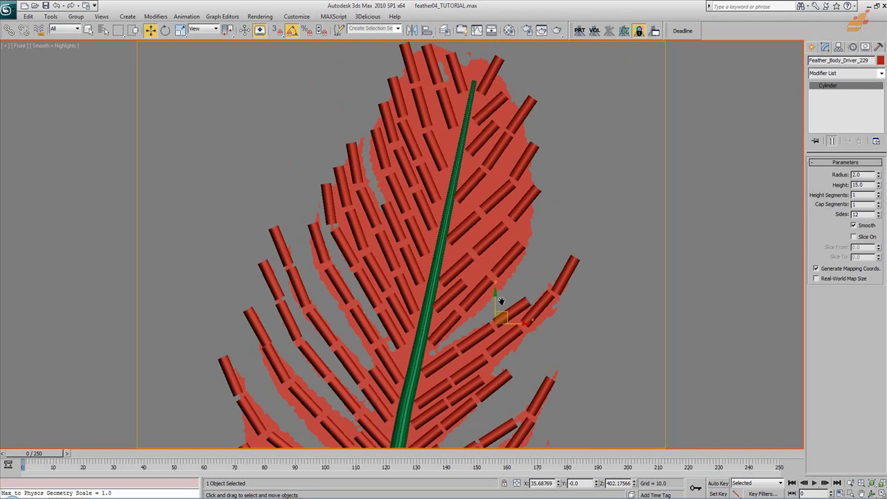
- Adjust the row of three cylinders at the lower edge of the tip's right side, moving it slightly and rotating it -5 degrees
middle_drag(519, 206, 515, 272)
click(504, 282)
click(464, 328)
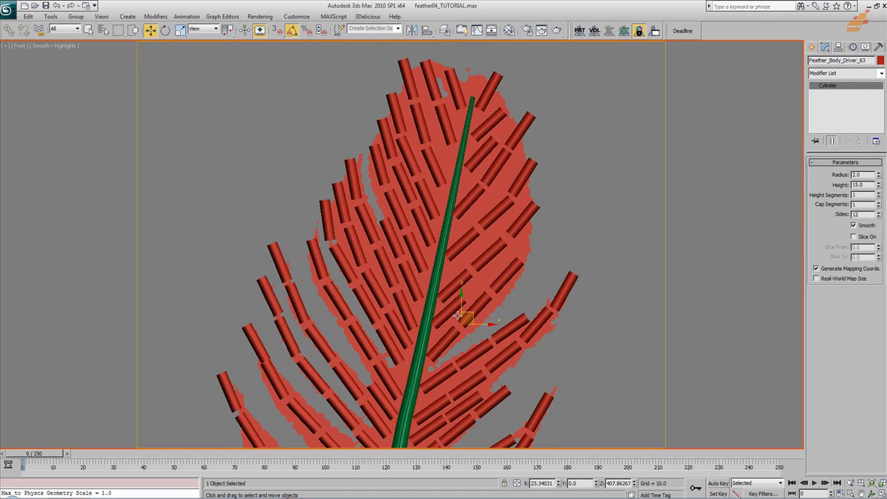
key(e)
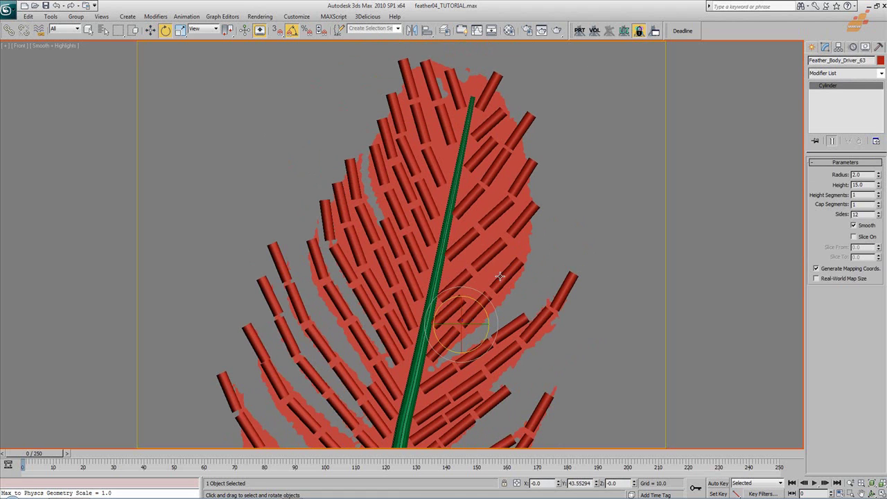
click(495, 287)
ctrl+click(478, 304)
ctrl+click(447, 338)
key(w)
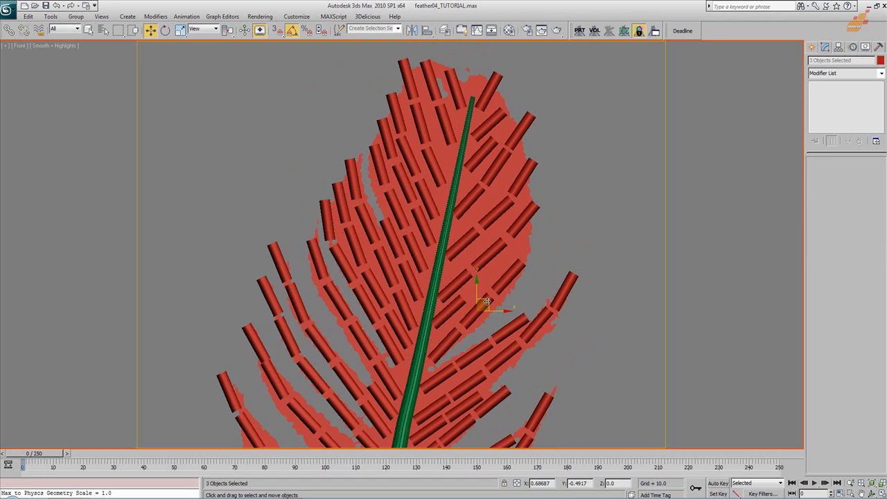
key(e)
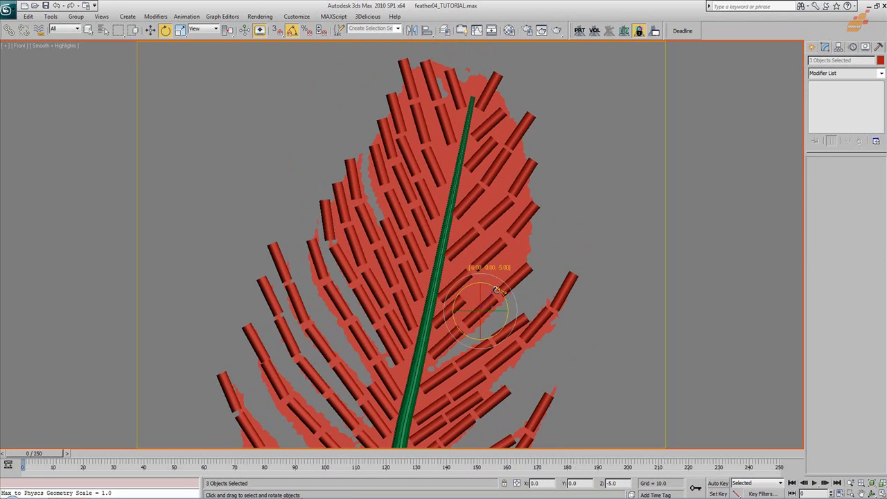
- Delete the two overlapping cylinders beside the stem just above the adjusted row
click(458, 301)
click(474, 305)
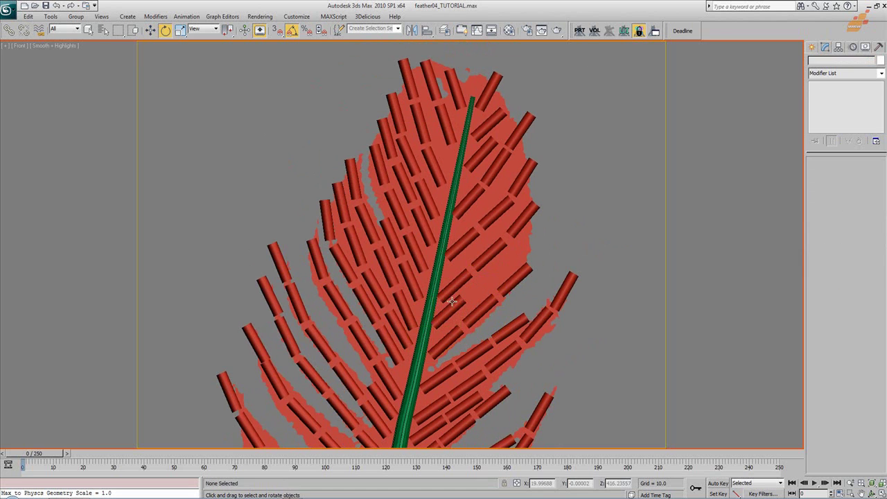
click(457, 305)
click(455, 305)
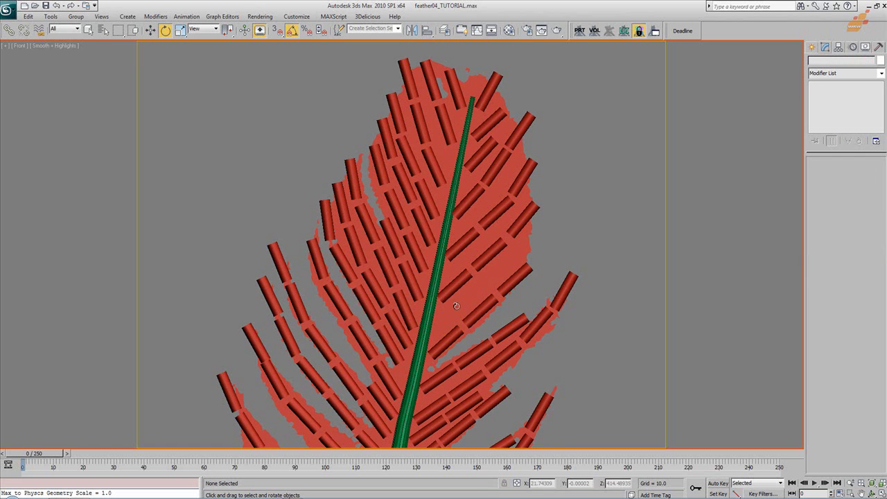
- Clone the row of three cylinders above the gap downward into it, and nudge Feather_Body_Driver_184 slightly away from the stem
click(458, 280)
ctrl+click(489, 257)
ctrl+click(520, 226)
key(w)
mouse_move(497, 265)
mouse_down()
mouse_move(515, 297)
mouse_move(515, 288)
mouse_up()
key(Return)
click(469, 265)
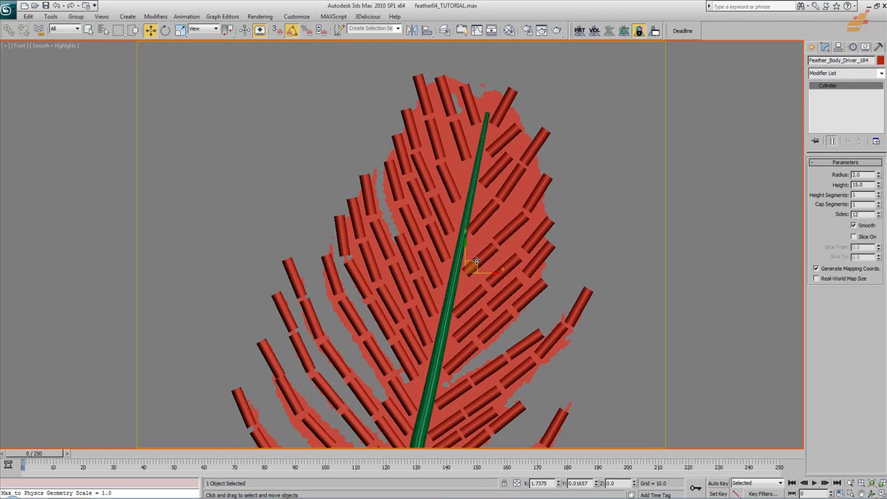
- Show the whole feather in a perspective view and open Particle View
click(483, 222)
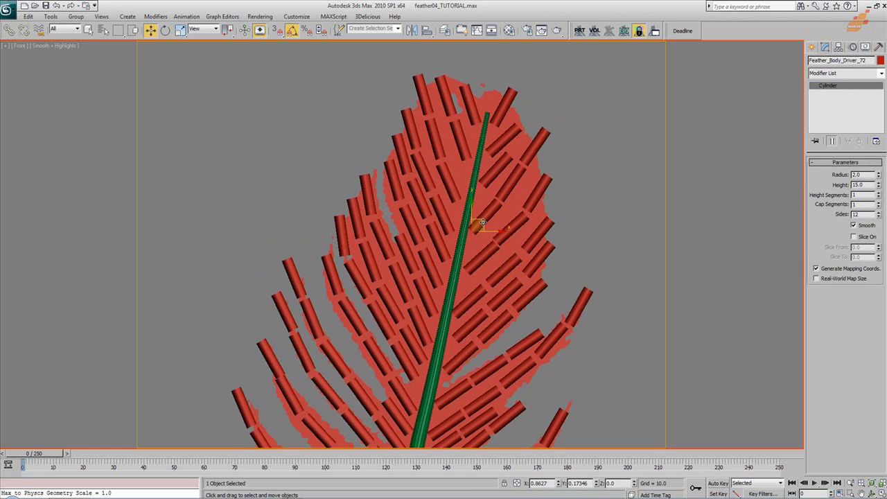
middle_drag(529, 269, 550, 239)
scroll(536, 263, down, 2)
scroll(546, 257, down, 2)
key(p)
middle_drag(507, 279, 531, 245)
scroll(502, 251, down, 3)
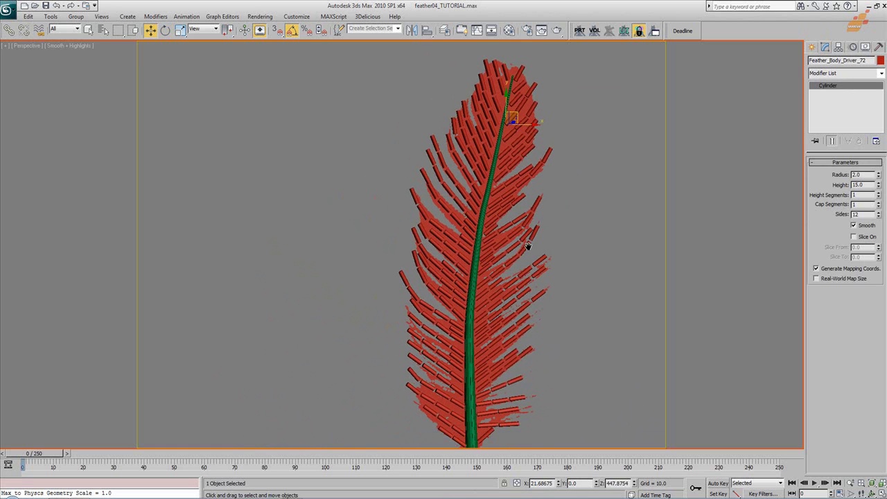
key(6)
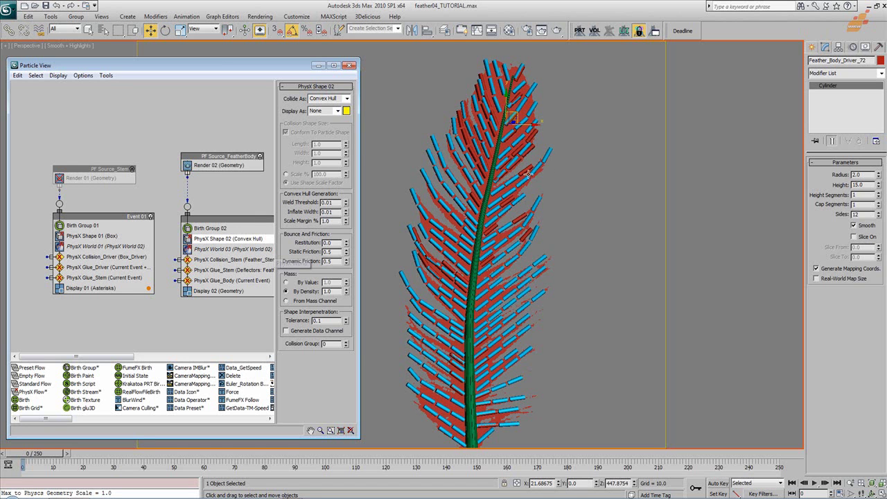
- Add Feather_Body_Driver_213 through Feather_Body_Driver_232 to Birth Group 02, update the particles from the objects, and hide the driver cylinders
click(221, 229)
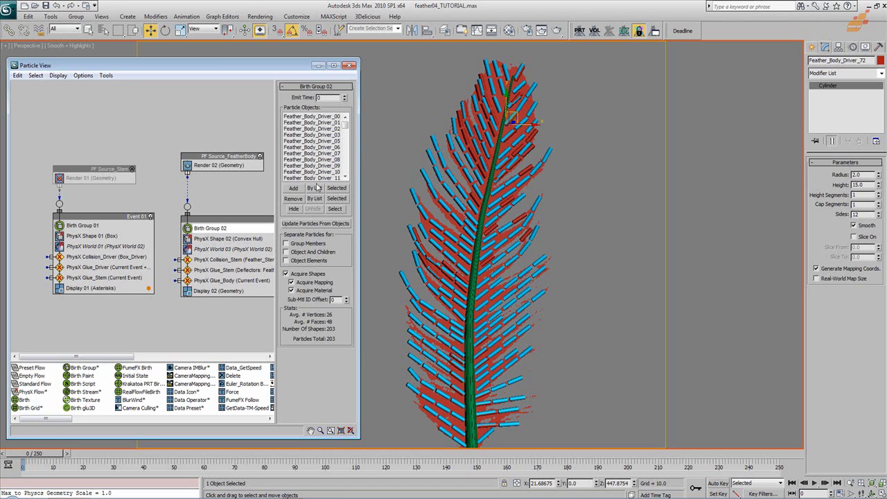
click(314, 189)
drag(408, 119, 419, 236)
click(481, 399)
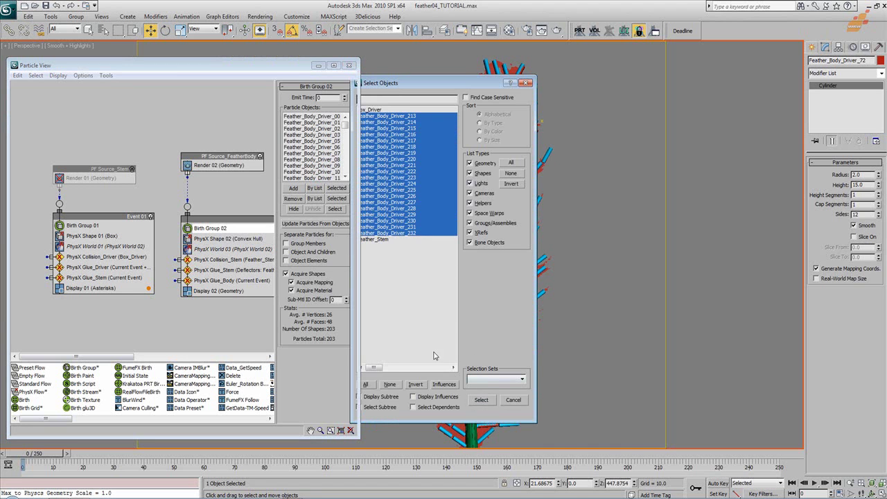
click(314, 225)
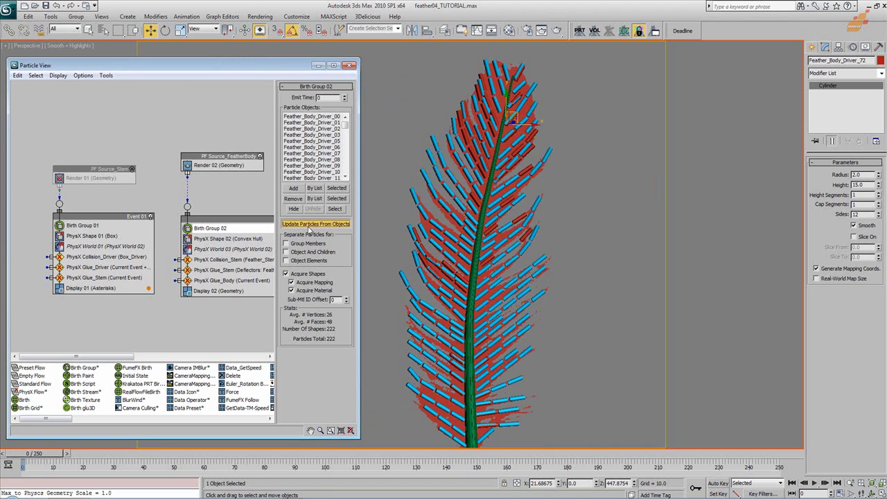
click(293, 209)
- Reactivate skinning in the Particle Skinner modifier of Feather_Body_Sim so it uses the updated particles
middle_drag(549, 328, 546, 317)
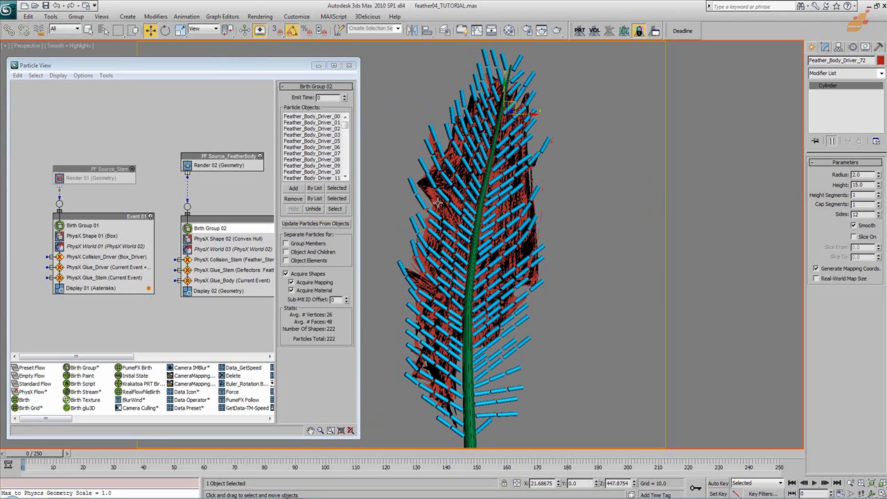
scroll(438, 201, up, 2)
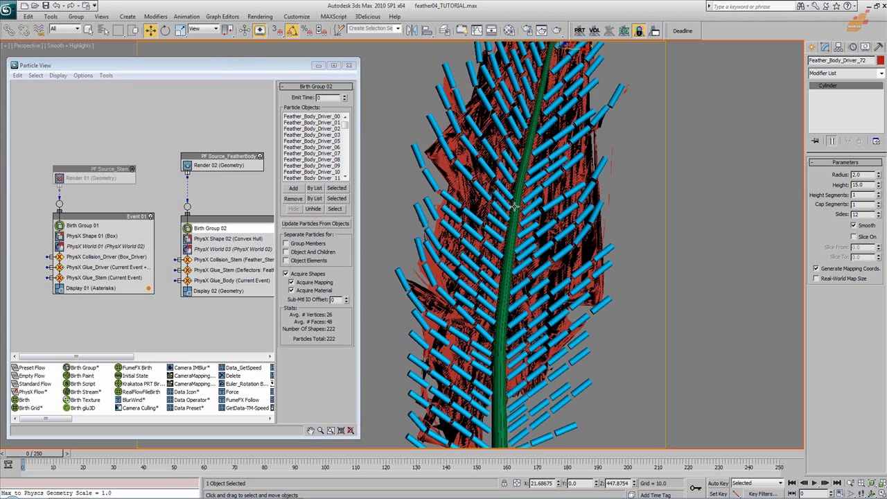
scroll(476, 197, down, 2)
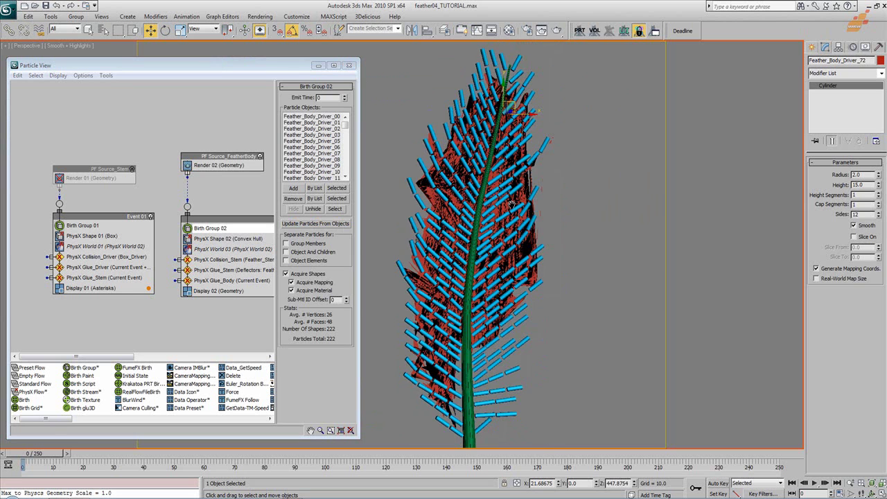
click(437, 204)
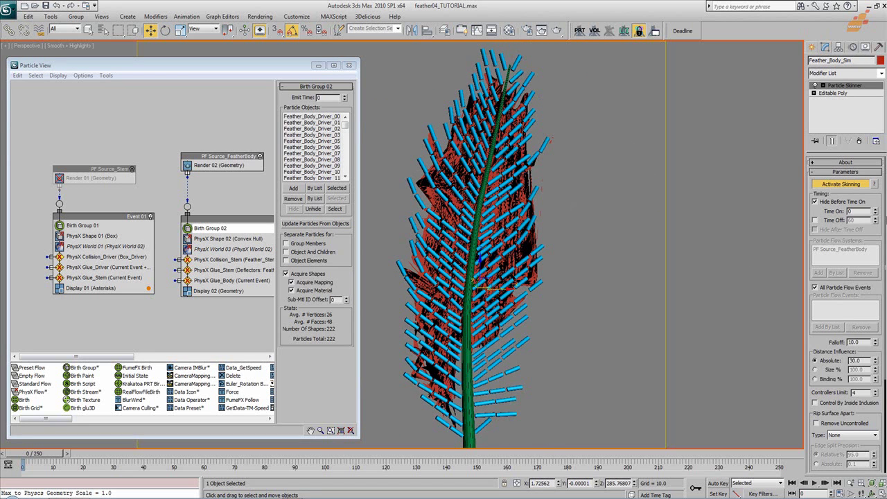
click(838, 184)
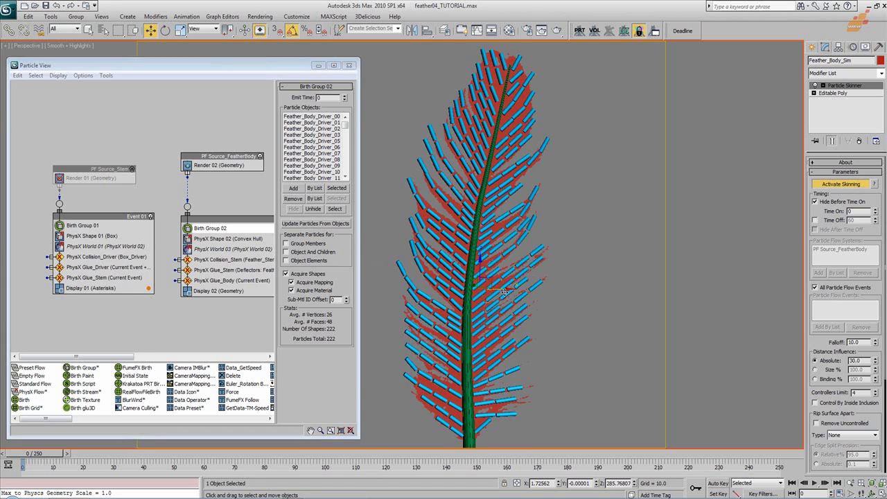
- Turn on Visualize Binding for the PhysX Glue_Body operator in the feather body's event
scroll(498, 292, down, 2)
click(232, 279)
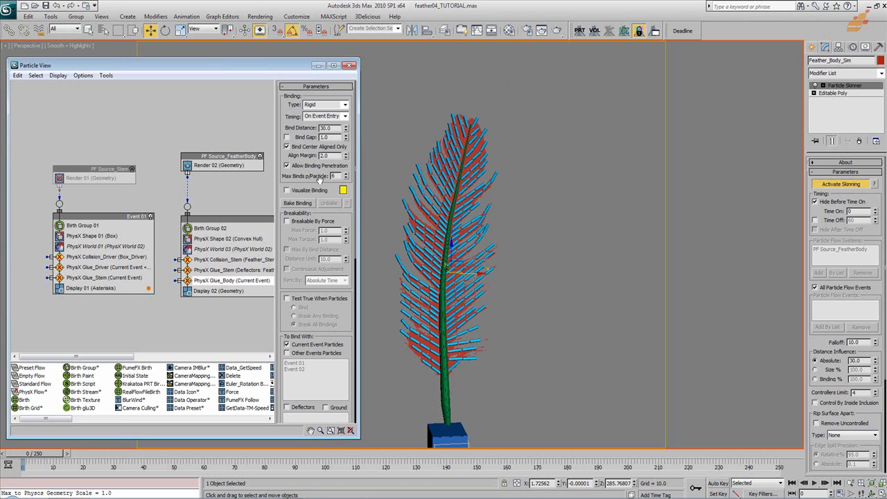
click(287, 190)
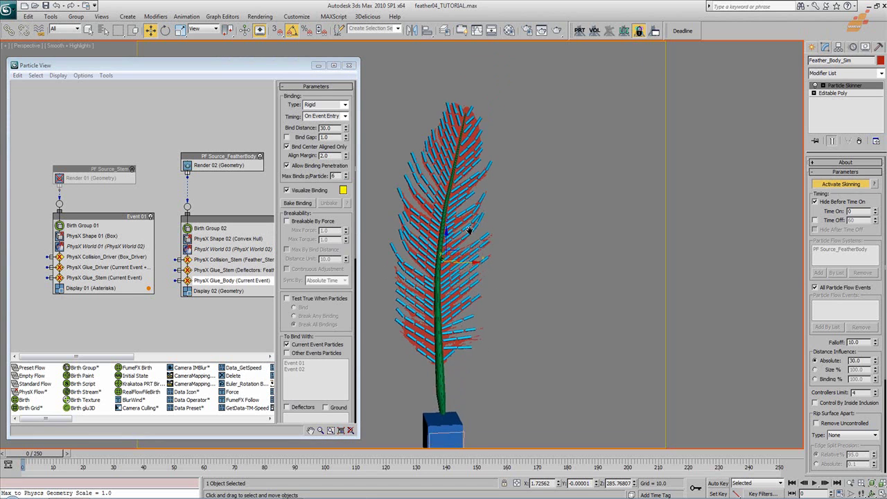
scroll(476, 257, up, 3)
click(291, 191)
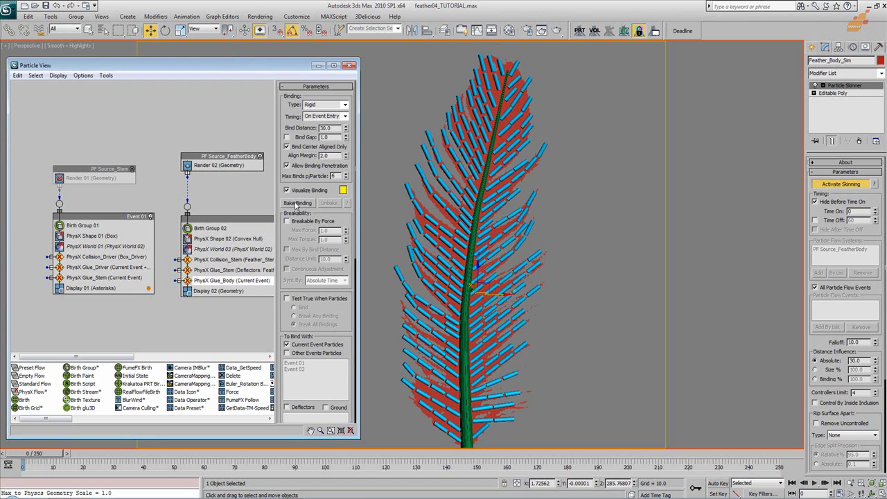
- Examine the glue bindings between neighbouring particles, briefly disabling the Display 02 operator for a clear view of the binding lines
click(187, 293)
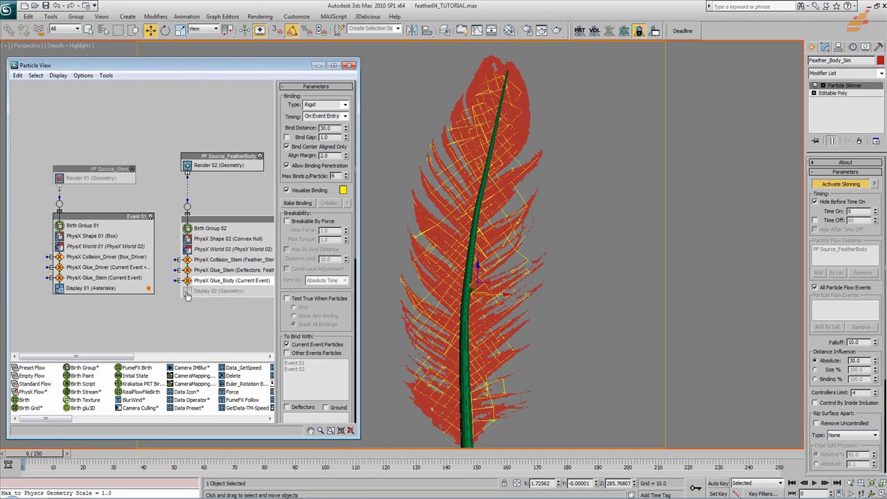
click(188, 292)
scroll(511, 284, up, 4)
alt+middle_drag(511, 281, 521, 303)
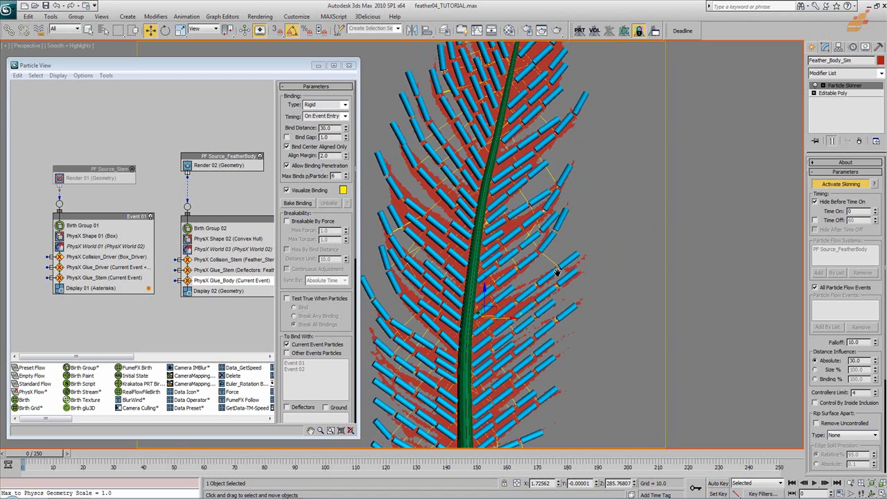
scroll(558, 265, up, 4)
middle_drag(558, 265, 480, 316)
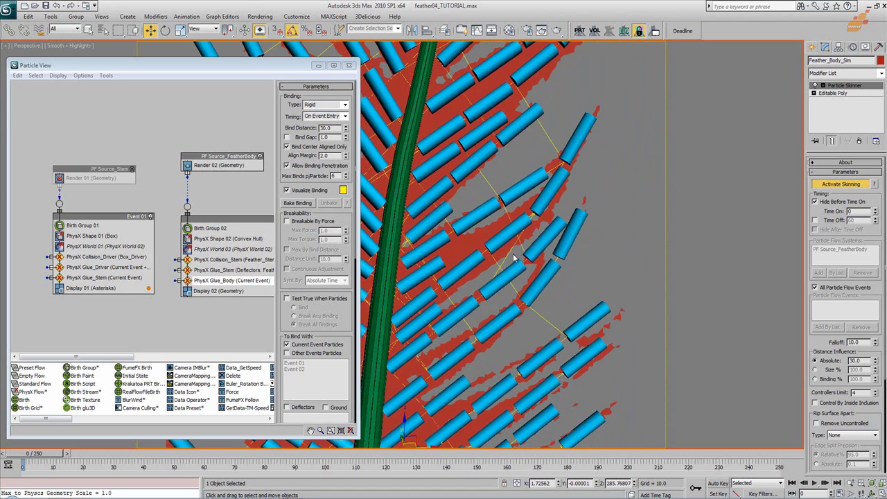
mouse_move(528, 271)
middle_down()
mouse_move(522, 259)
mouse_move(511, 273)
middle_up()
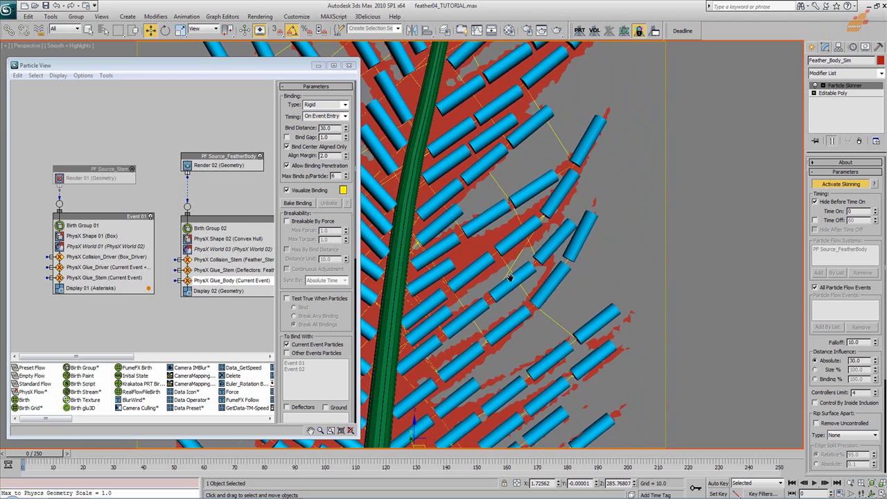
- Set the Align Margin of PhysX Glue_Body to 1.0 and check the bindings beside the stem
double_click(323, 156)
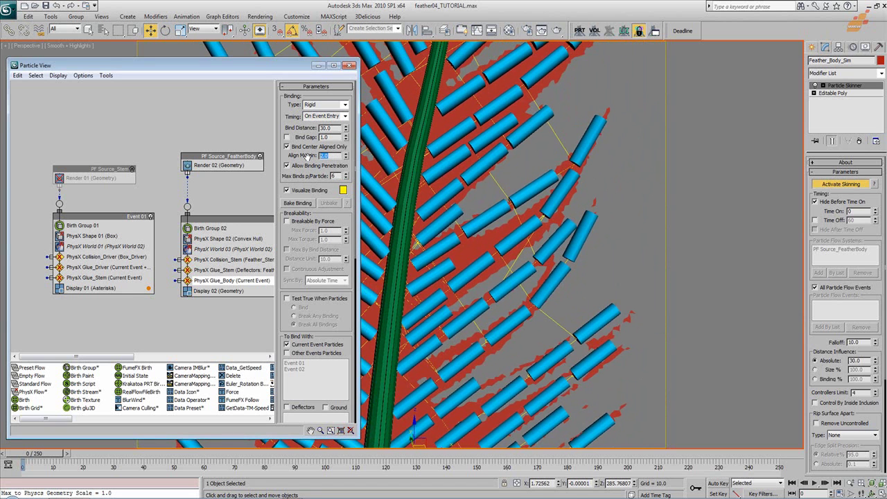
text(1)
key(Return)
middle_drag(585, 290, 602, 303)
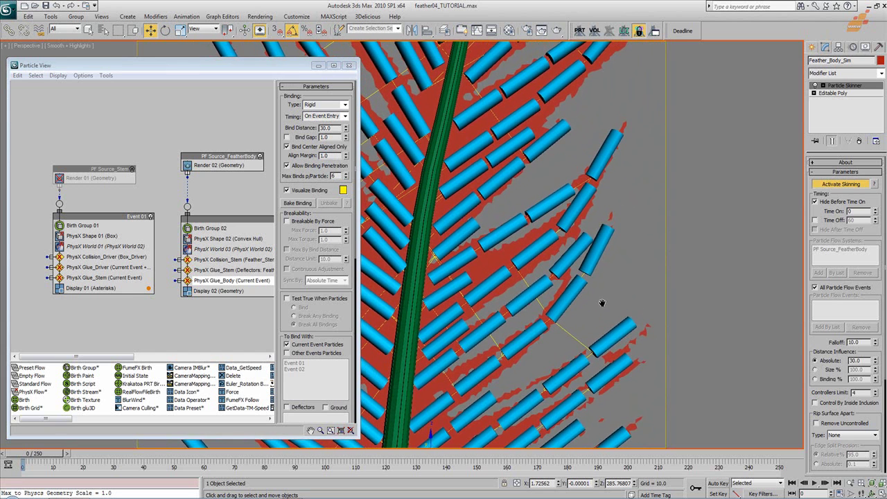
- Turn off Bind Center Aligned Only for PhysX Glue_Body, preview the simulation along the timeline, and return to frame 0
click(286, 147)
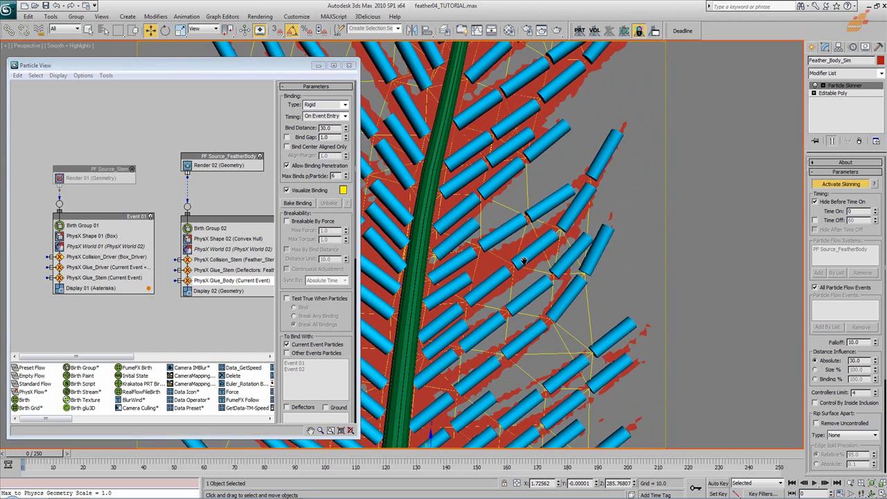
scroll(487, 294, down, 5)
middle_drag(483, 216, 494, 252)
drag(38, 457, 555, 454)
key(Home)
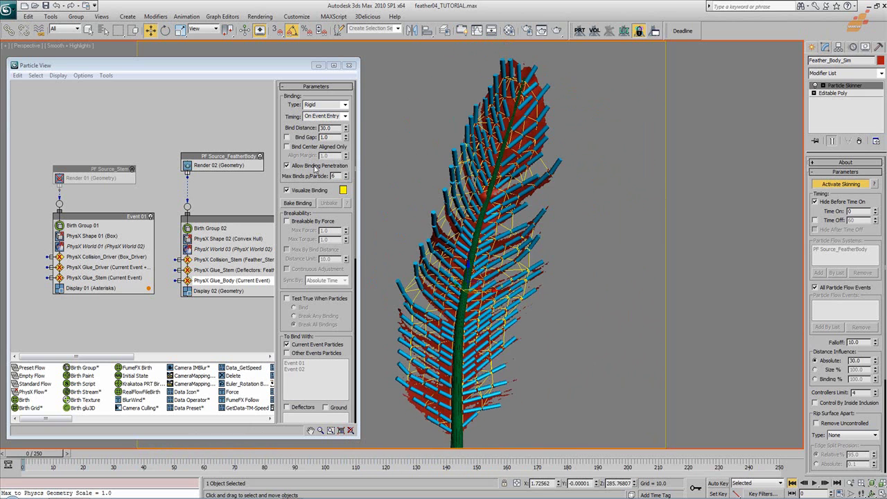
- Turn Bind Center Aligned Only back on, preview the simulation to about frame 82, and toggle the option again to compare bindings
click(295, 149)
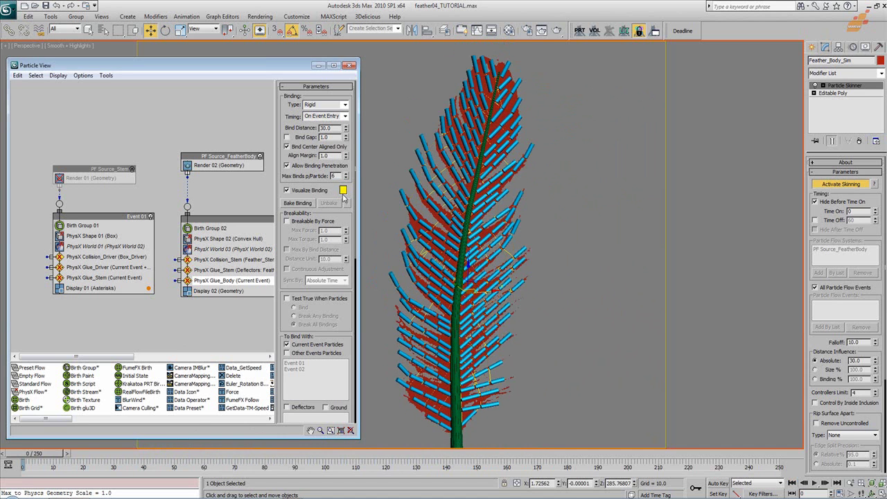
drag(56, 454, 297, 461)
drag(15, 457, 13, 458)
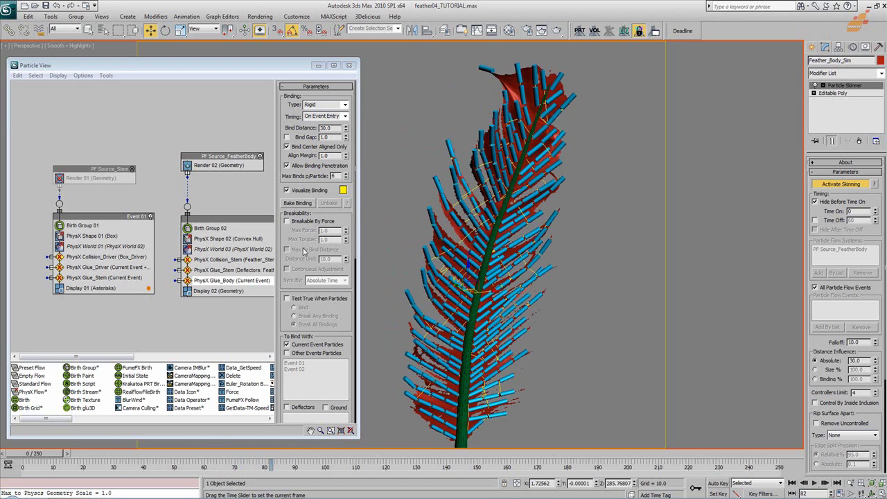
click(295, 149)
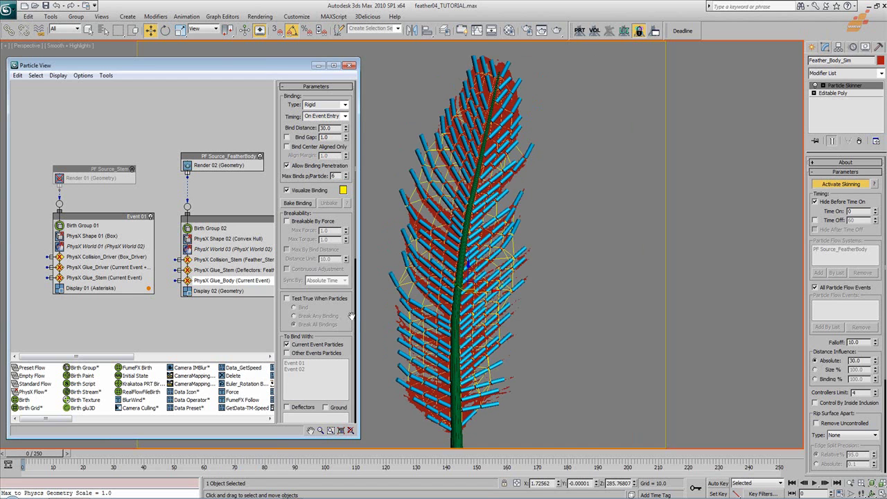
click(296, 148)
- Try a Bind Distance of 40 for PhysX Glue_Body, restore it to 30, and set the Align Margin to 2.5
middle_drag(505, 156, 503, 243)
scroll(454, 250, up, 5)
double_click(326, 128)
text(4)
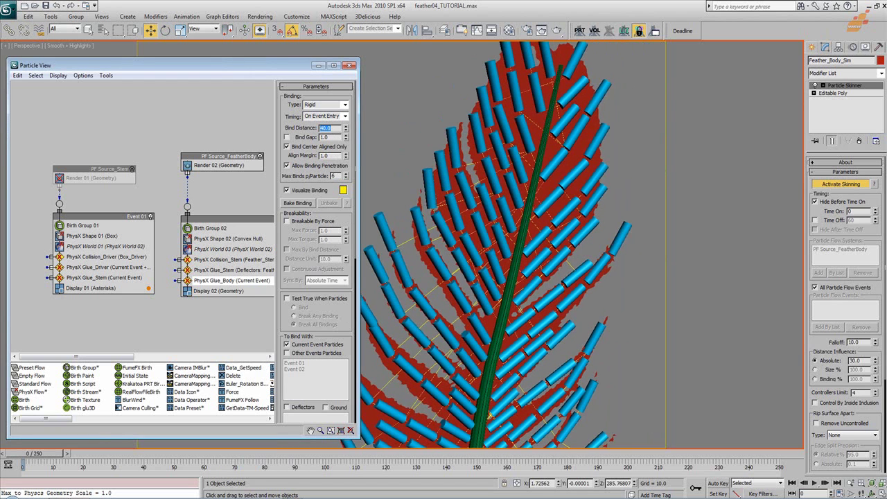
text(3)
key(Tab)
scroll(618, 120, down, 5)
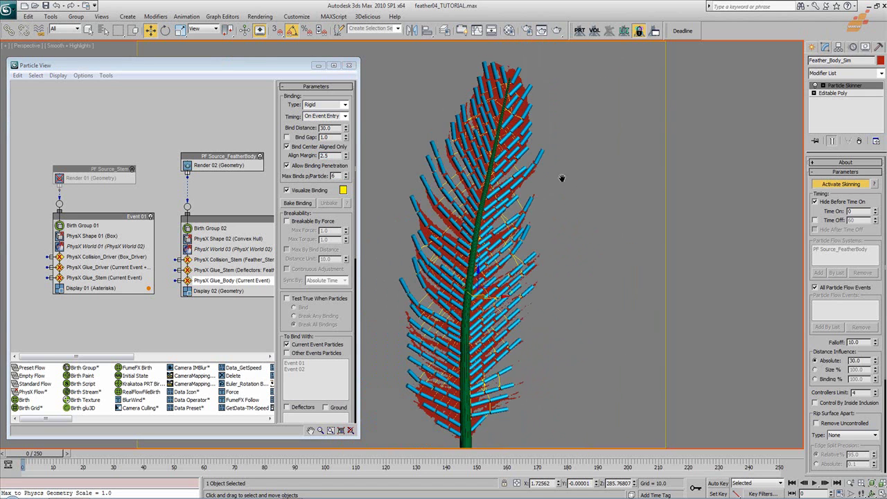
- Play the simulation forward to frame 221 and examine the deformed feather closely around the stem
drag(47, 453, 700, 492)
alt+middle_drag(585, 289, 495, 277)
scroll(444, 143, up, 5)
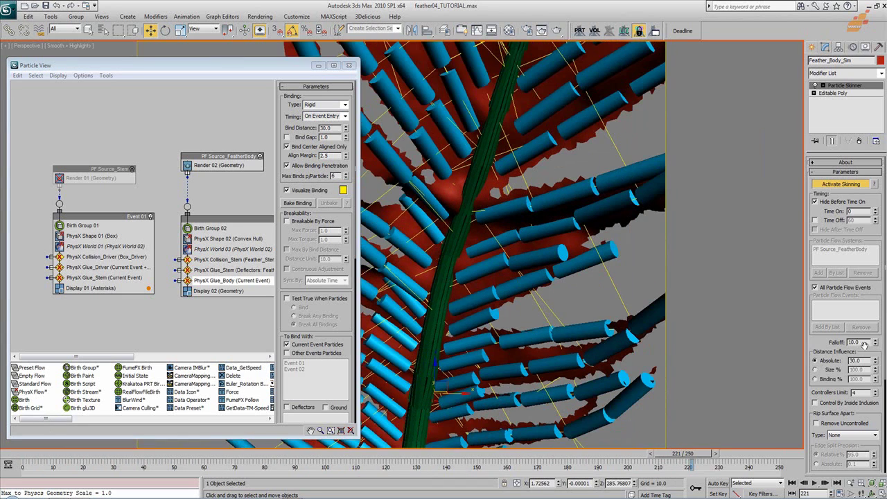
- Raise the Particle Skinner's Controllers Limit on the feather mesh to 7
click(875, 390)
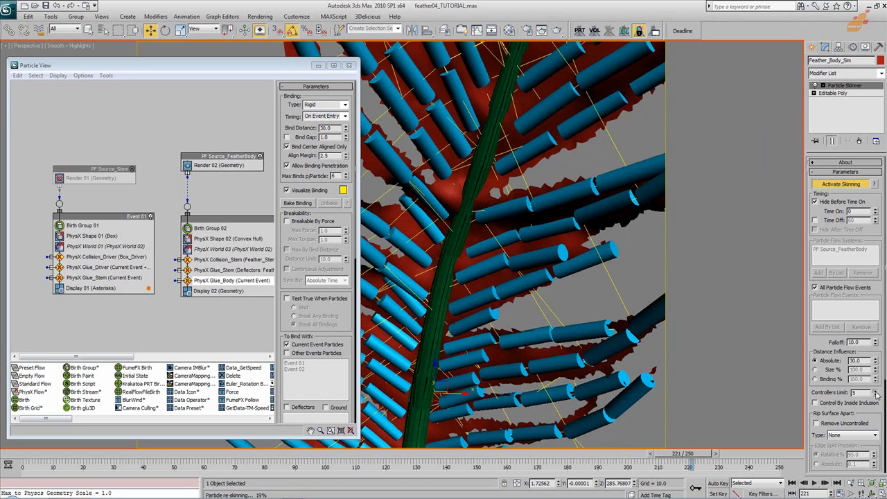
click(875, 390)
click(875, 391)
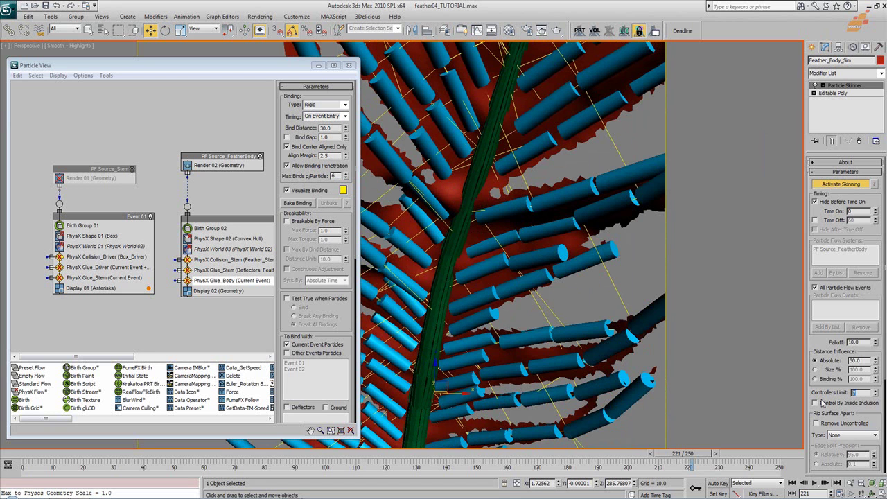
- Lower the Particle Skinner's Controllers Limit to 1 and inspect the feather surface near the stem
middle_drag(530, 372, 579, 370)
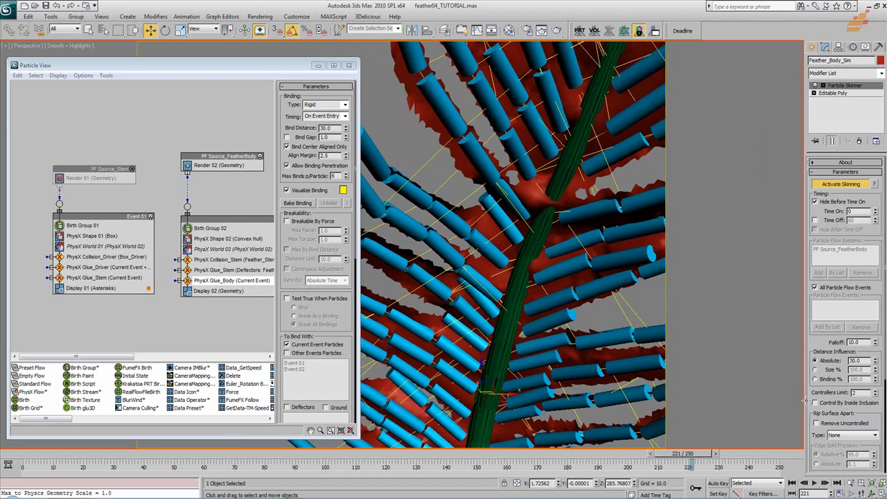
click(875, 395)
alt+middle_drag(531, 271, 510, 287)
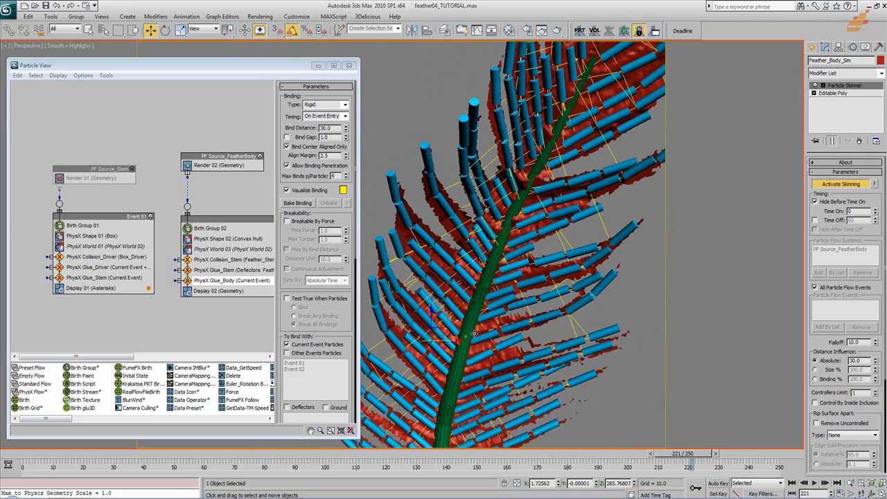
scroll(446, 310, up, 4)
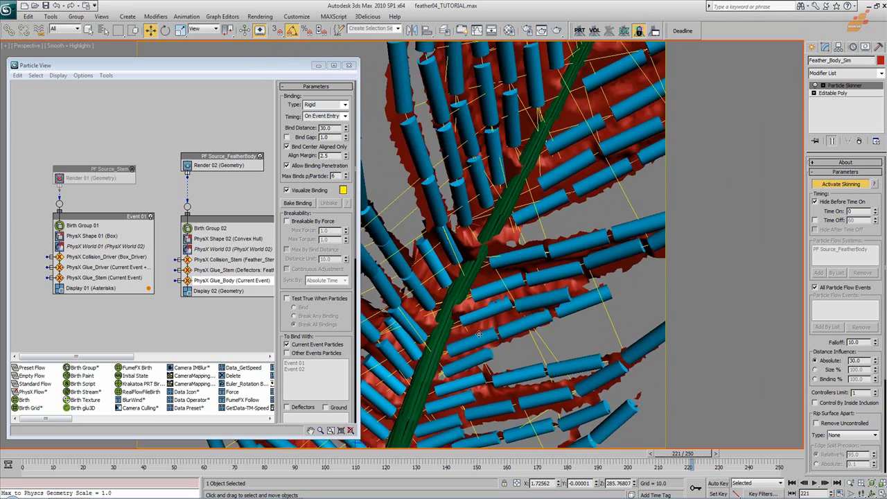
alt+middle_drag(496, 331, 478, 327)
- Set the Display 02 operator's type to Ticks and inspect the skinned feather without the cylinder geometry
click(219, 291)
click(340, 100)
click(317, 122)
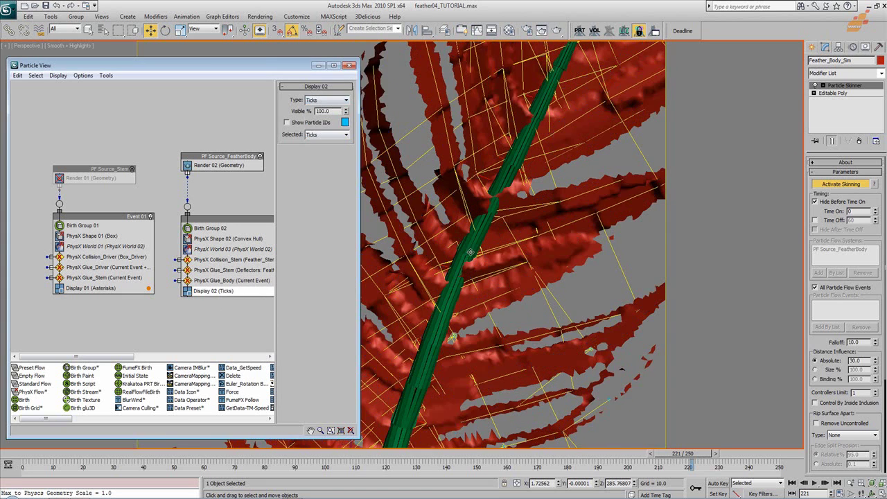
scroll(509, 335, down, 4)
alt+middle_drag(523, 336, 523, 367)
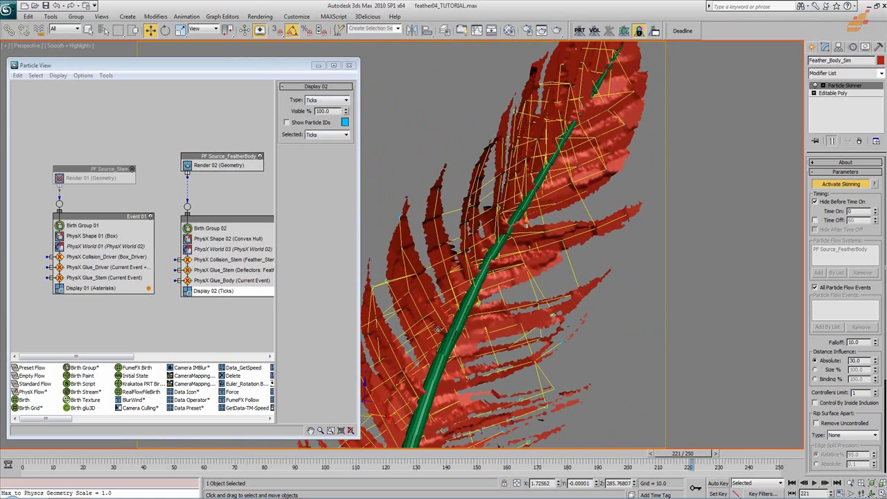
- Examine the skinned feather surface closely around the stem with the driver particles shown as ticks
scroll(485, 319, up, 5)
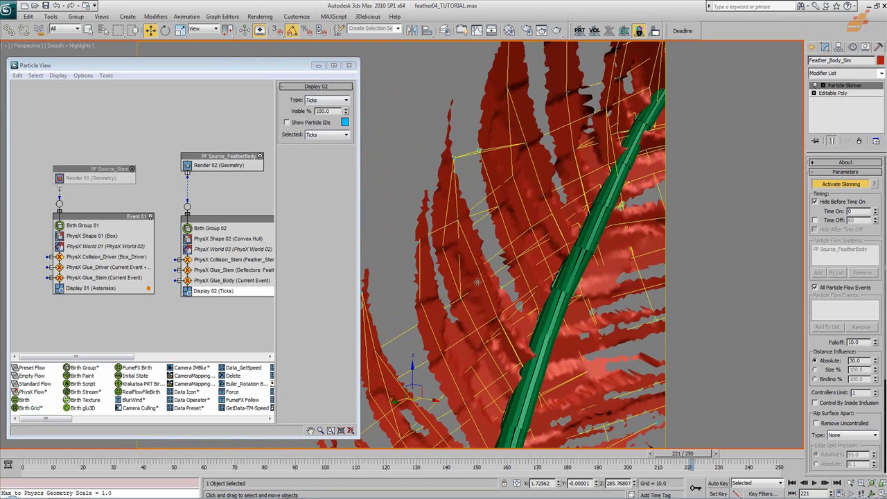
scroll(475, 317, down, 3)
middle_drag(474, 317, 448, 345)
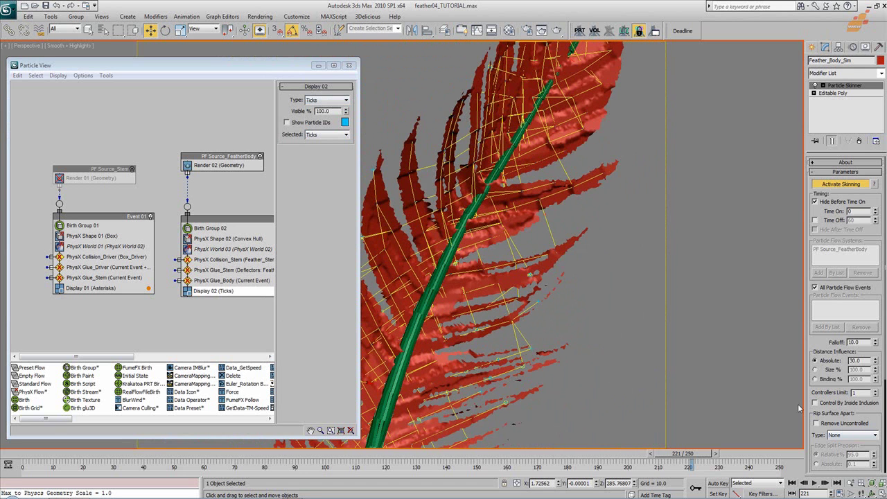
scroll(483, 341, up, 4)
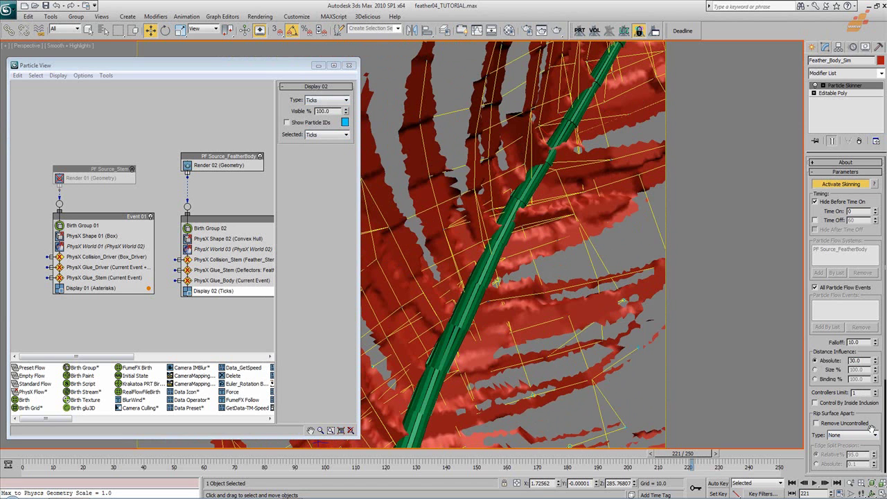
scroll(457, 320, up, 3)
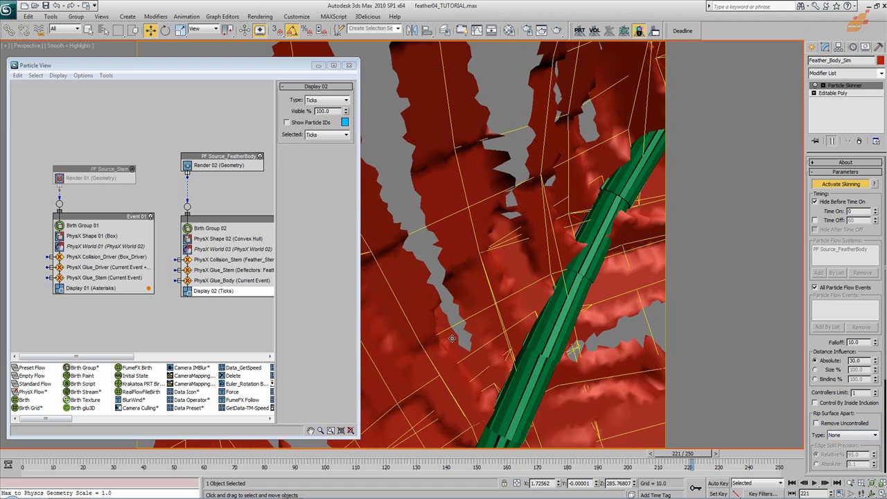
scroll(456, 349, down, 3)
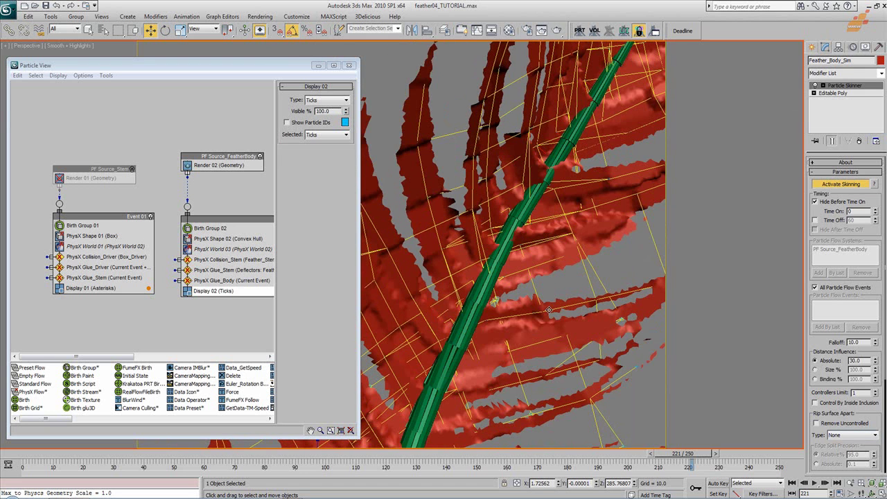
scroll(549, 309, down, 4)
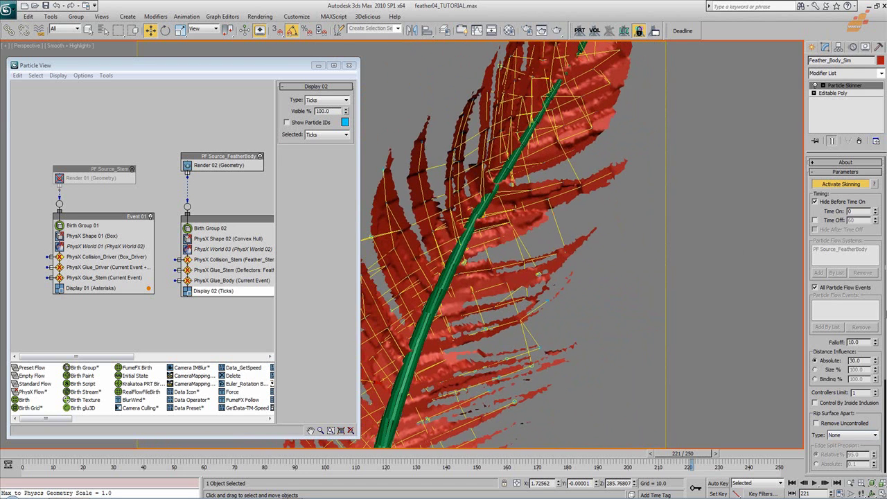
- Try a Particle Skinner Controllers Limit of 3, set it to 6, and inspect the whole feather
text(3)
key(Return)
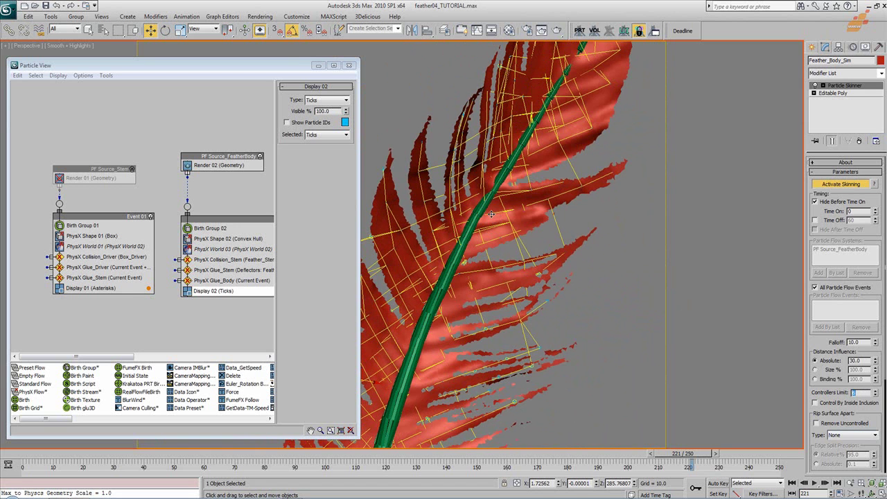
text(6)
key(Return)
alt+middle_drag(530, 268, 518, 376)
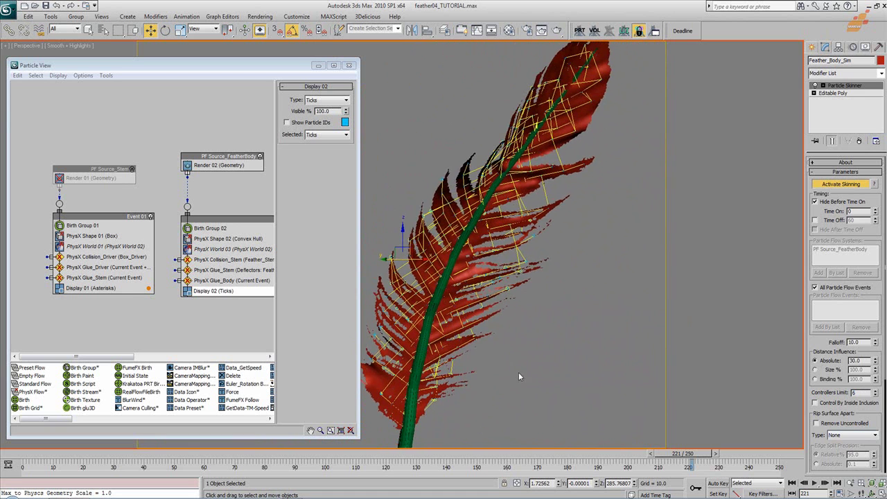
double_click(853, 392)
key(Return)
scroll(529, 234, down, 5)
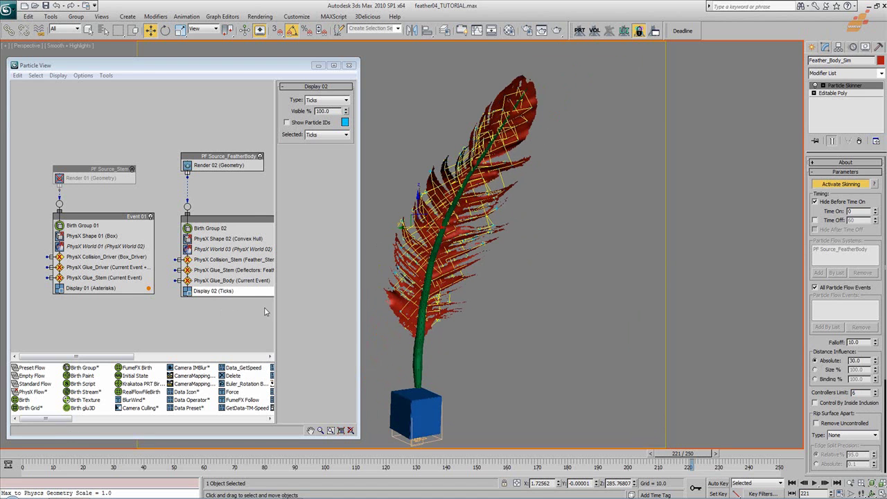
- Return to frame 0, create a SuperMesher compound object near the feather's base, and zero its X and Y position
click(21, 455)
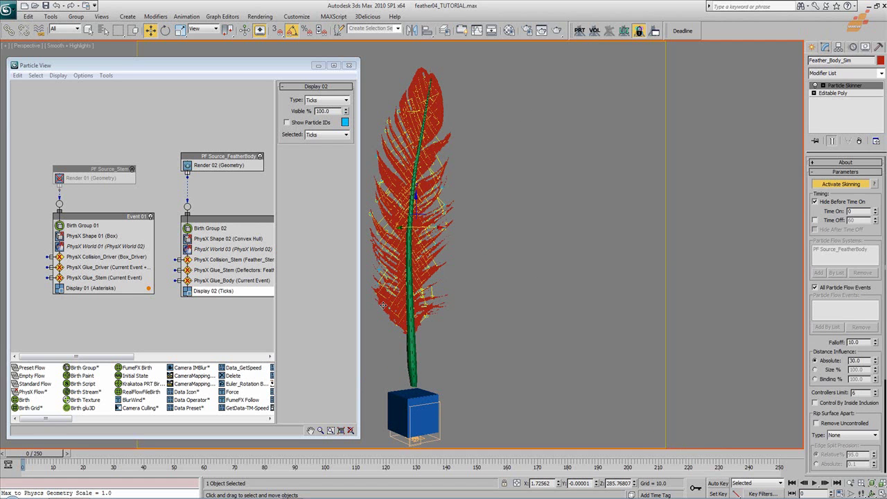
click(812, 47)
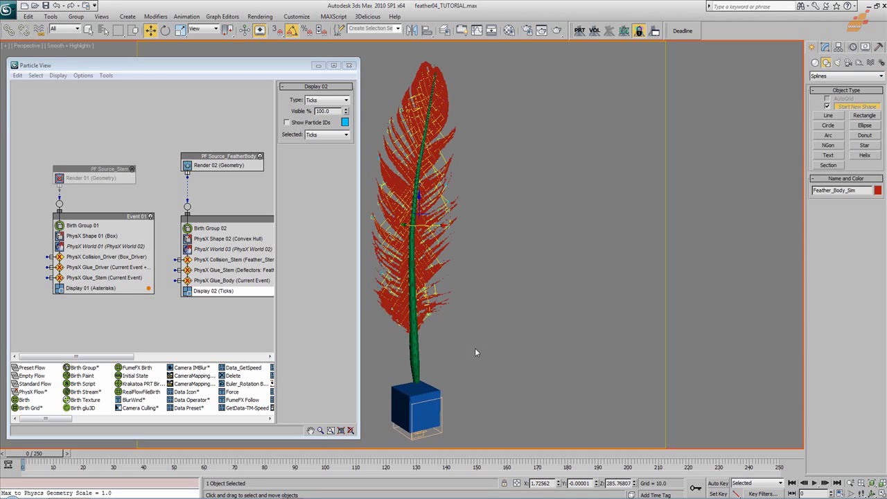
middle_drag(478, 259, 501, 261)
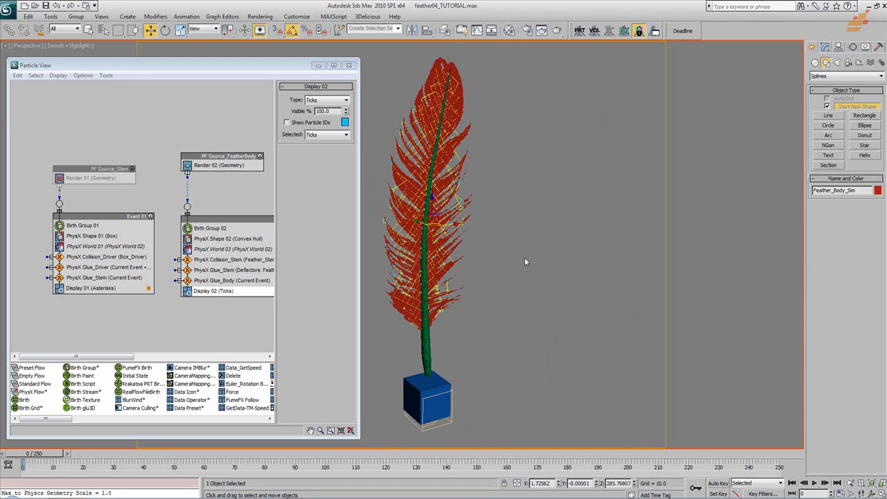
click(815, 62)
click(834, 76)
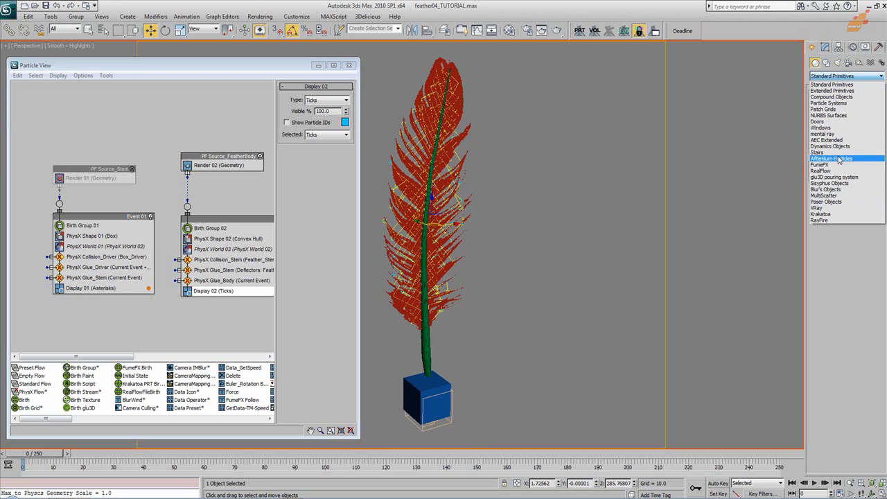
click(835, 97)
click(828, 168)
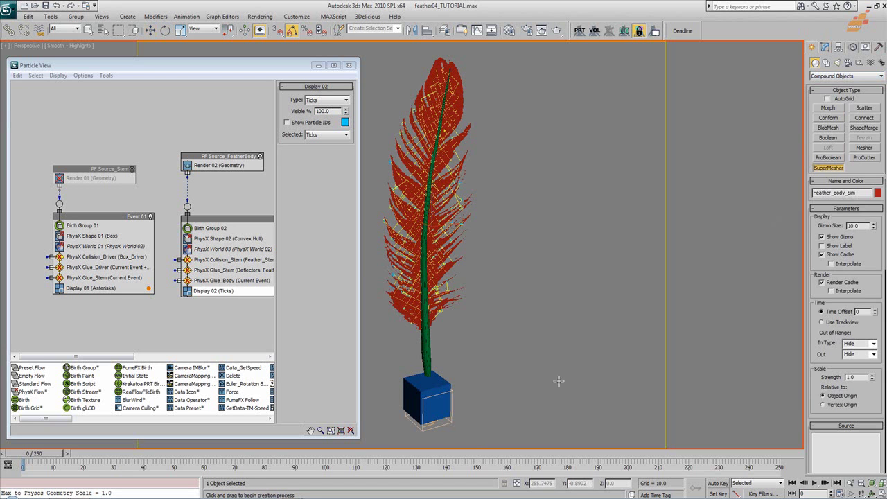
click(433, 435)
drag(432, 421, 501, 430)
key(w)
middle_drag(519, 444, 525, 429)
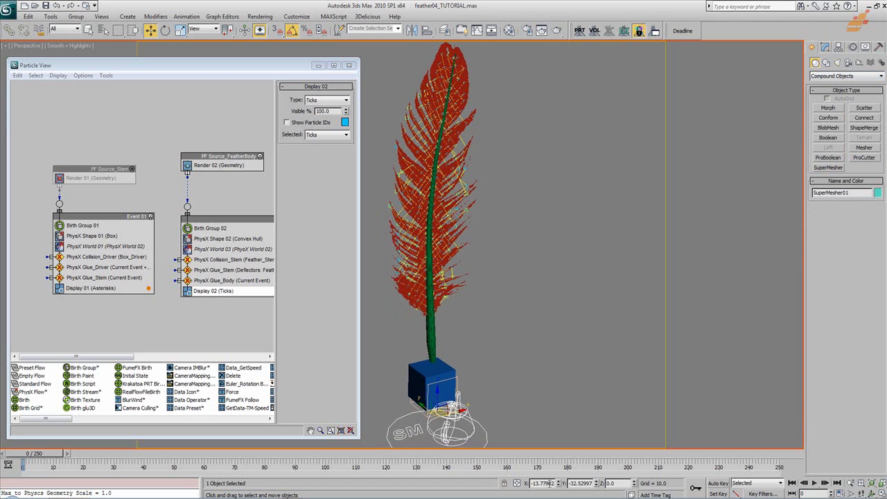
right_click(558, 484)
right_click(597, 483)
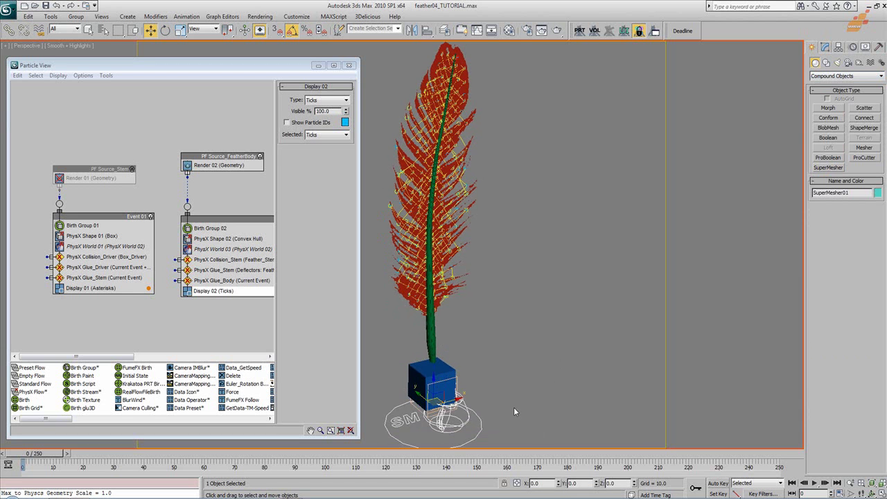
- Assign the Feather_Body_Sim mesh as the SuperMesher's source object
click(825, 46)
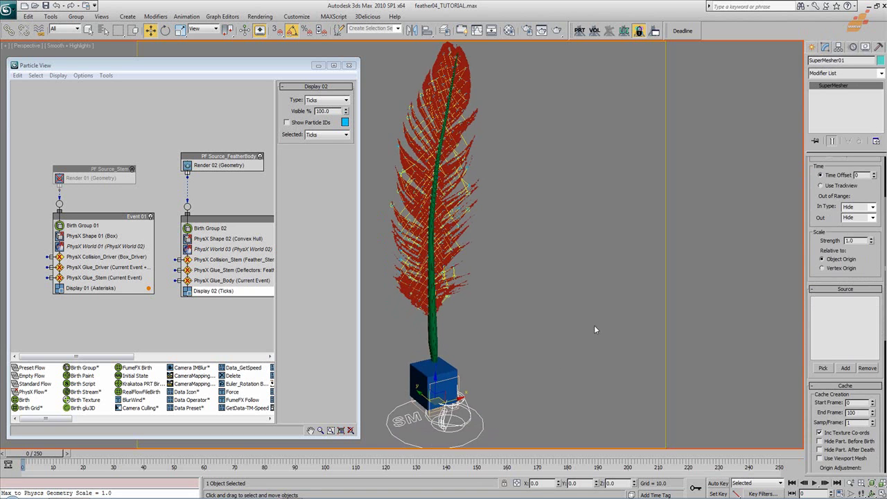
click(846, 368)
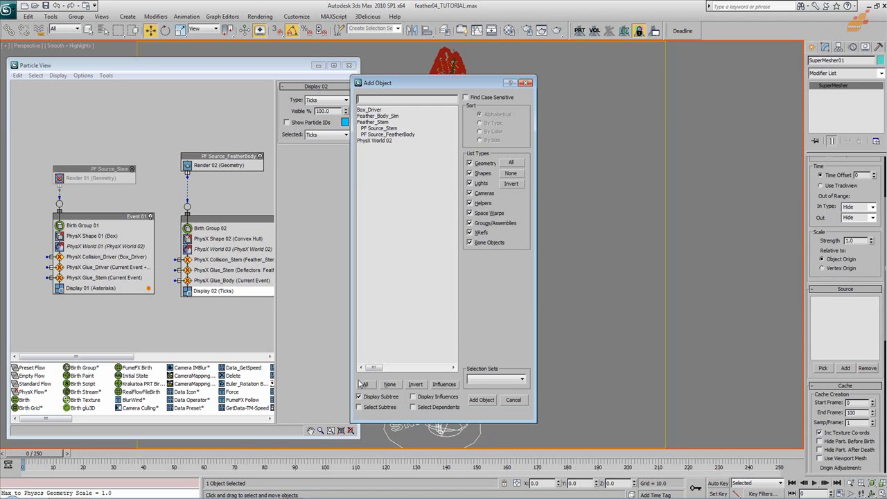
click(526, 83)
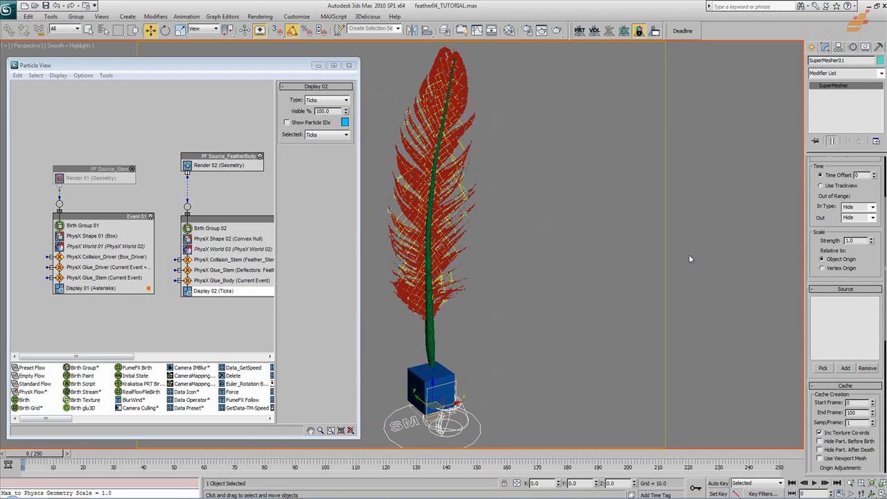
click(822, 368)
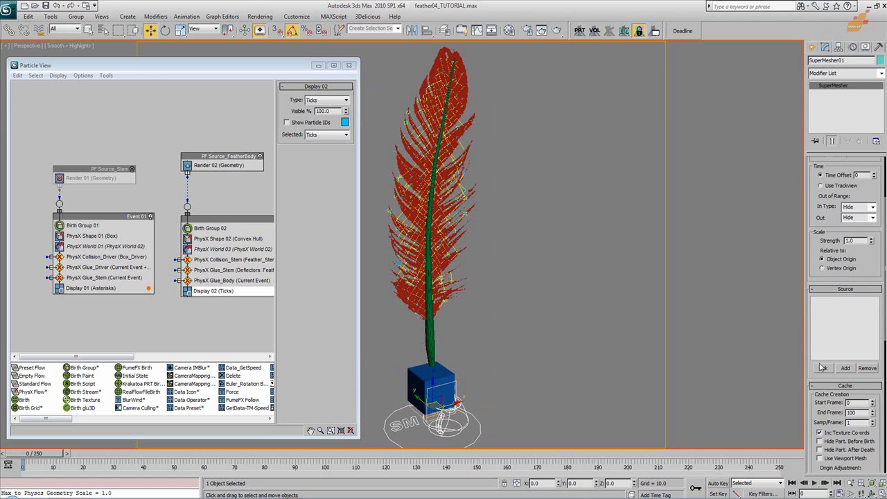
click(400, 298)
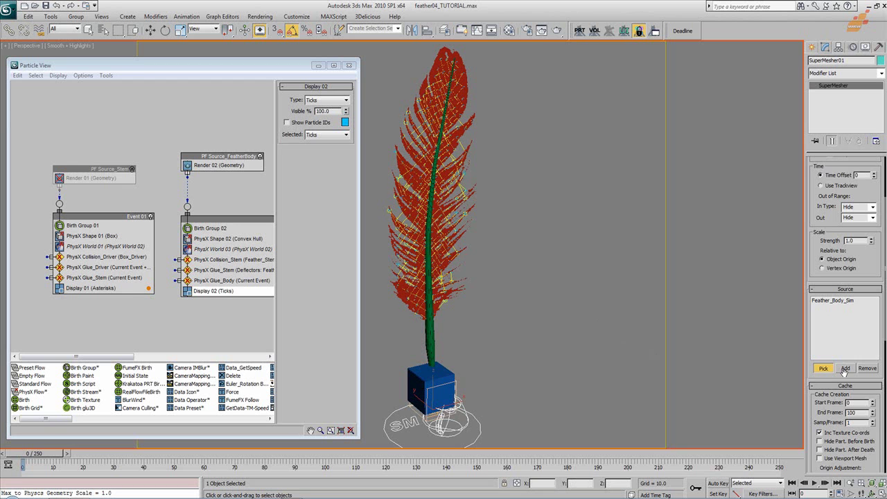
- Set the SuperMesher cache's End Frame to 250 and select its Samp/Frame value
drag(837, 398, 841, 378)
text(250)
key(Return)
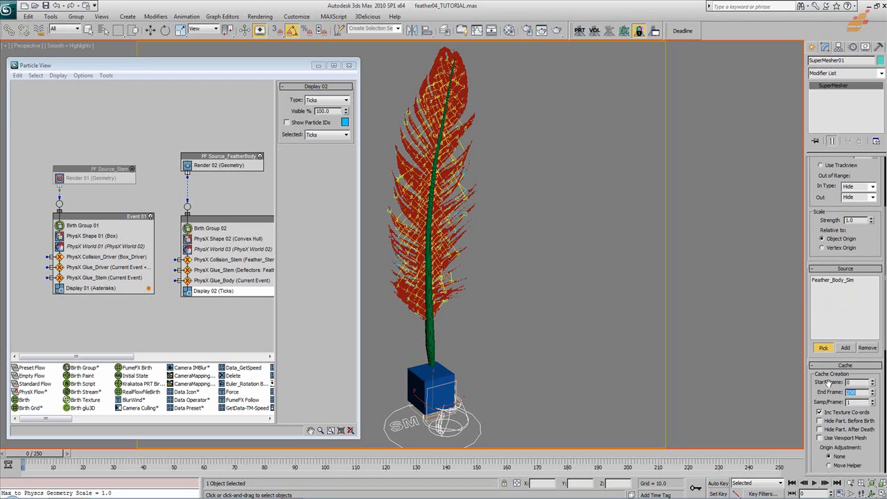
scroll(827, 372, down, 3)
double_click(857, 338)
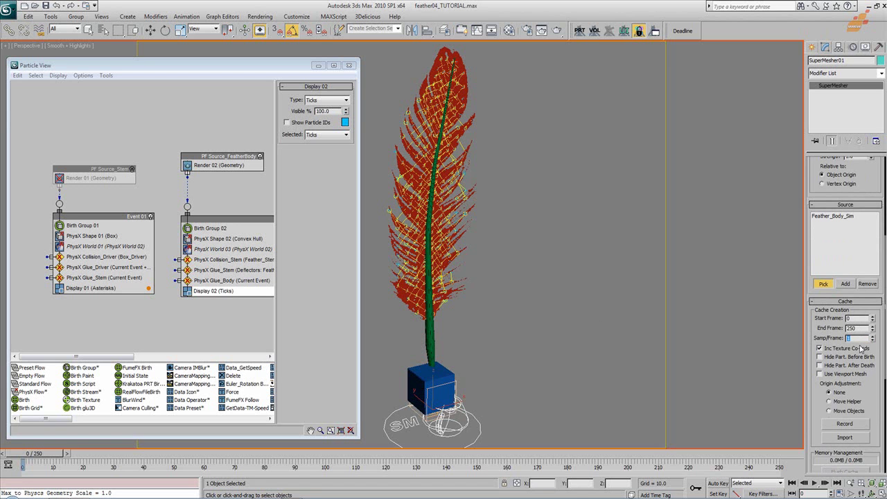
- Turn on motion blur in the V-Ray camera render settings with 4 subdivs and 4 geometry samples
click(527, 30)
drag(281, 307, 282, 253)
click(158, 74)
click(210, 240)
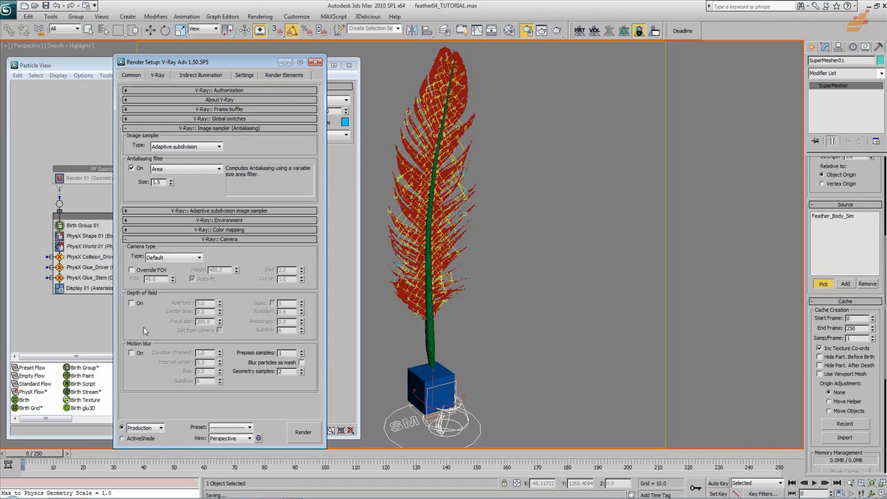
click(136, 352)
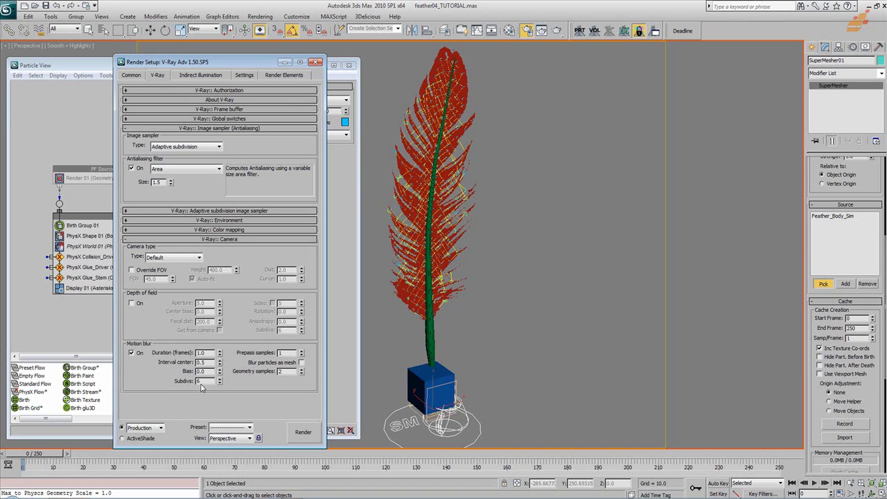
text(4)
drag(208, 381, 169, 382)
text(4)
double_click(851, 338)
text(4)
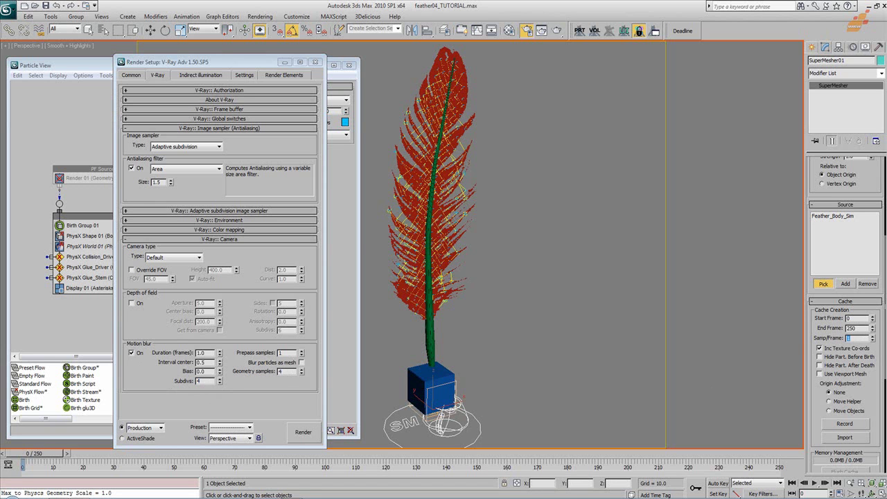
- Turn V-Ray motion blur off and close the render setup
click(132, 352)
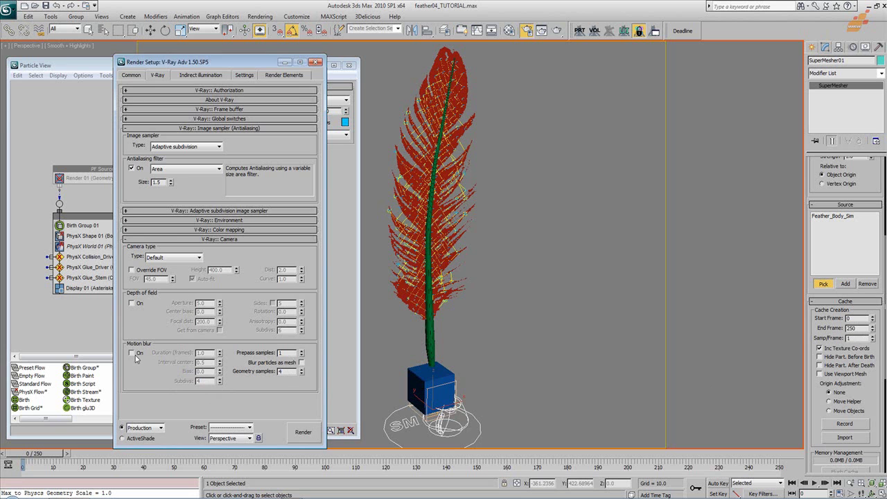
click(315, 63)
middle_drag(212, 197, 155, 192)
- Show PF Source_FeatherBody's settings beside the reopened render setup and turn on V-Ray motion blur
click(528, 33)
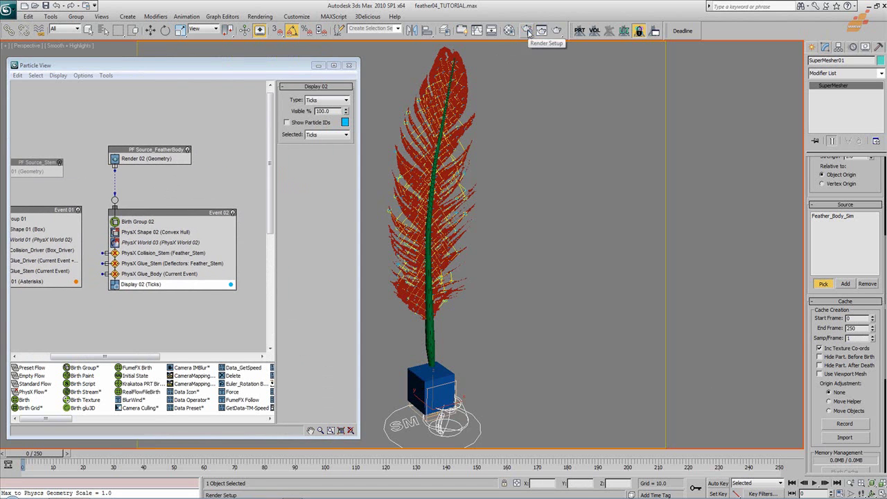
drag(252, 63, 522, 54)
click(164, 155)
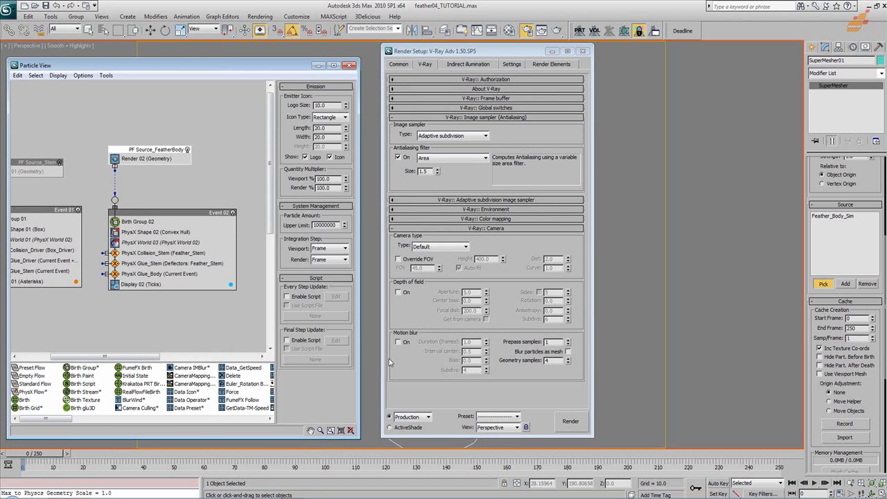
click(420, 348)
click(405, 343)
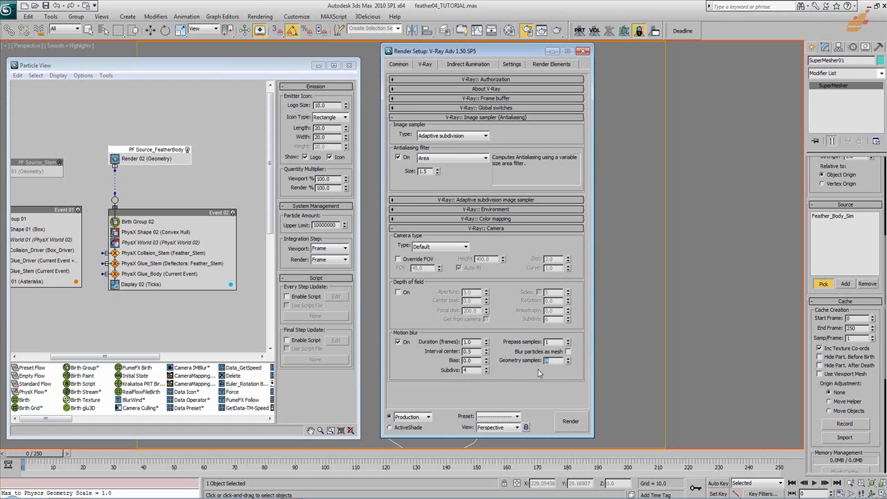
- Set PF Source_FeatherBody's viewport and render integration steps to 1/4 Frame
click(330, 248)
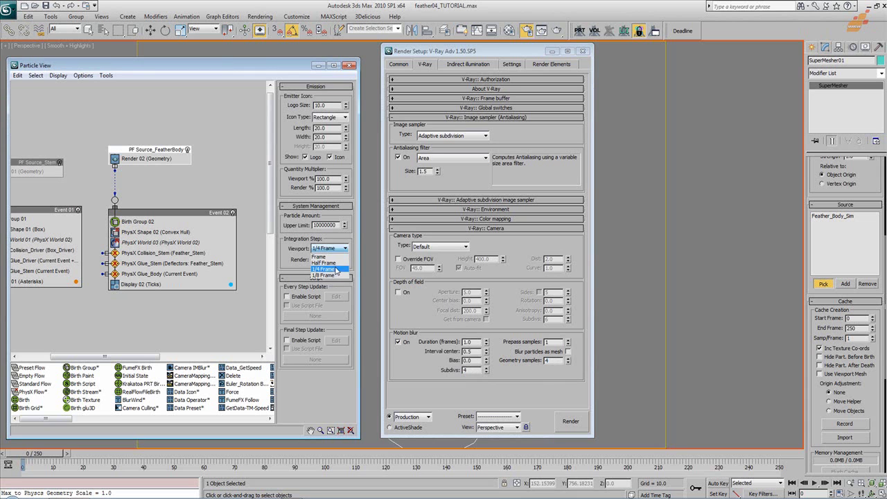
click(333, 268)
click(332, 262)
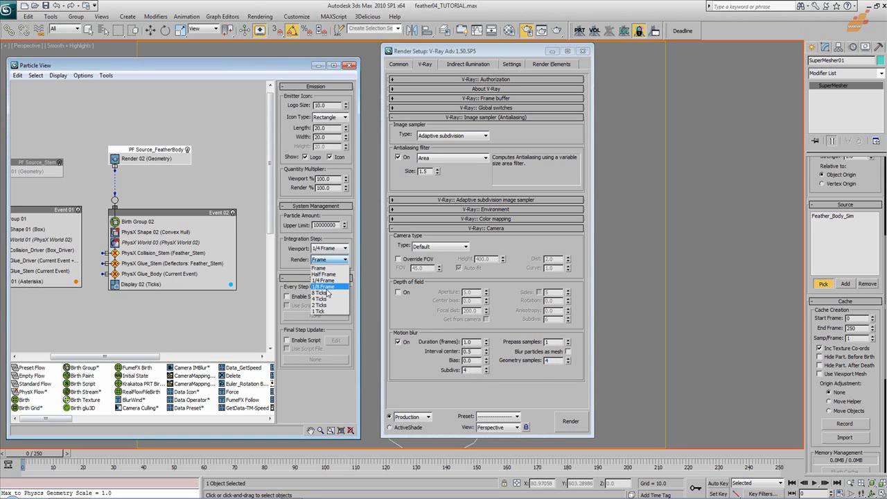
click(323, 280)
- Set V-Ray's motion blur subdivs and geometry samples to 6
click(476, 370)
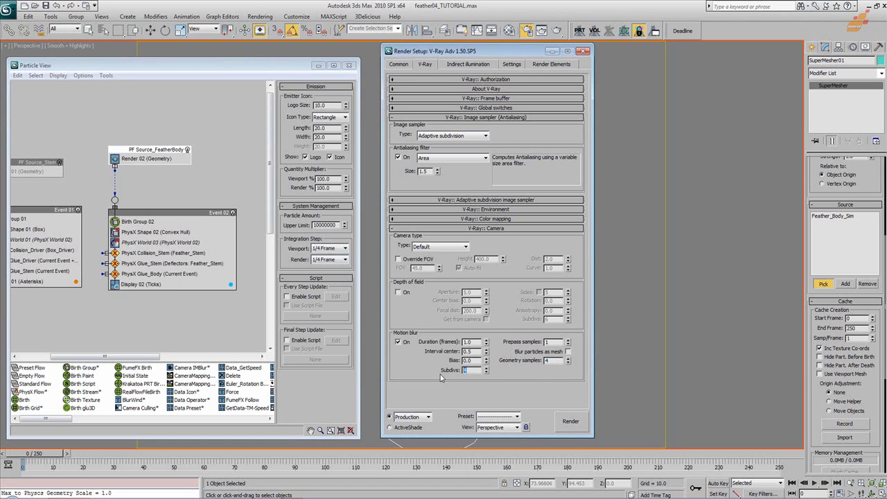
click(555, 361)
text(6)
- Set PF Source_FeatherBody's viewport and render integration steps to 1/8 Frame
click(332, 248)
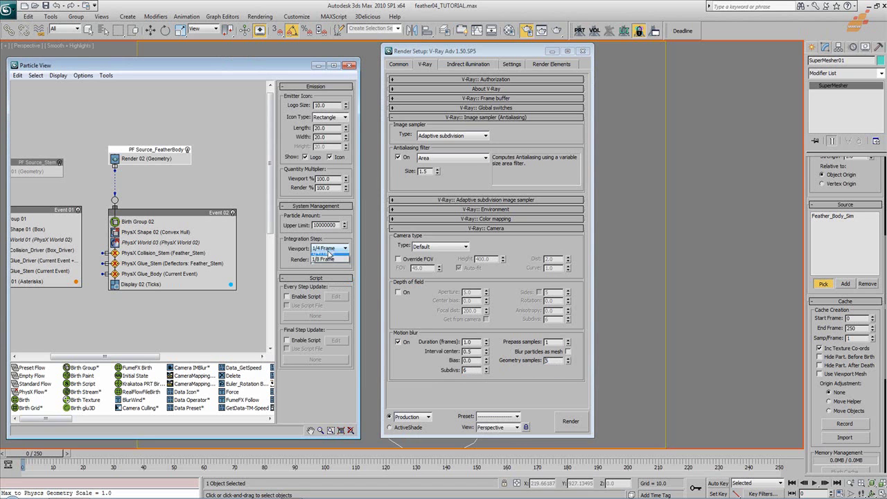
click(325, 275)
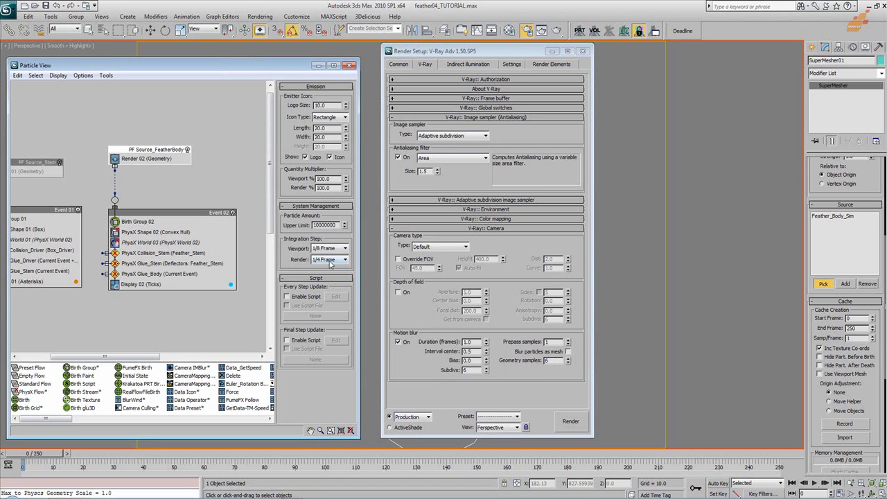
click(332, 259)
click(323, 286)
- Set V-Ray's motion blur subdivs and geometry samples to 12
click(465, 370)
text(12)
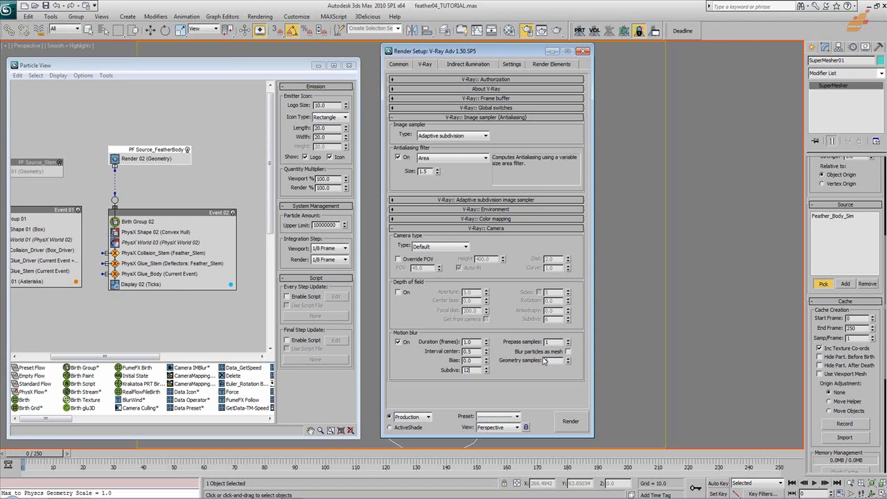
click(334, 259)
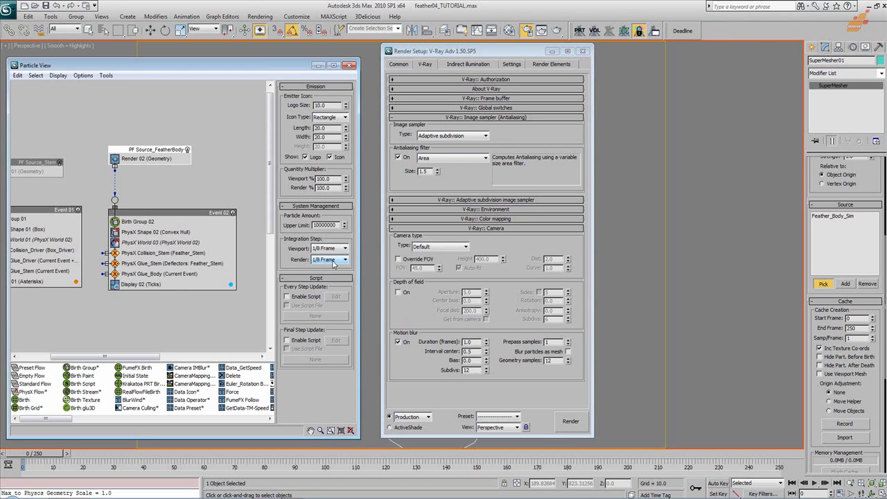
click(295, 253)
click(460, 372)
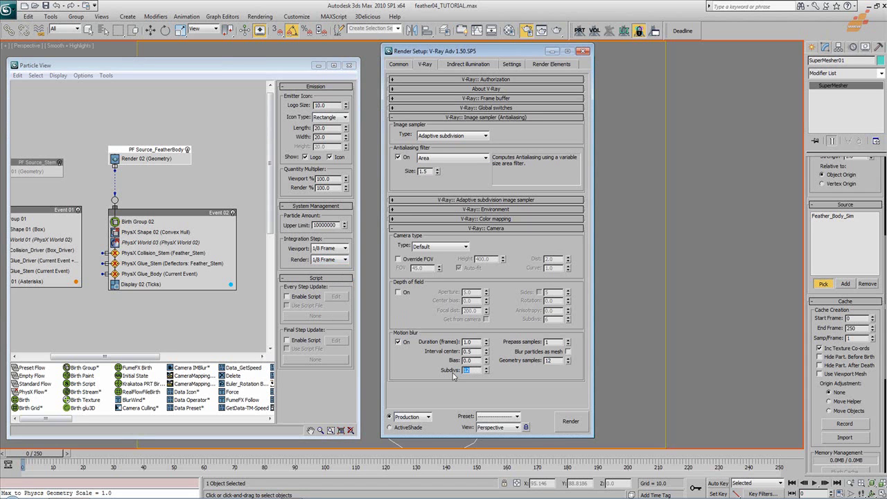
- Set motion blur to 2 geometry samples and 6 subdivs, leave it turned off, and close the render setup
click(398, 341)
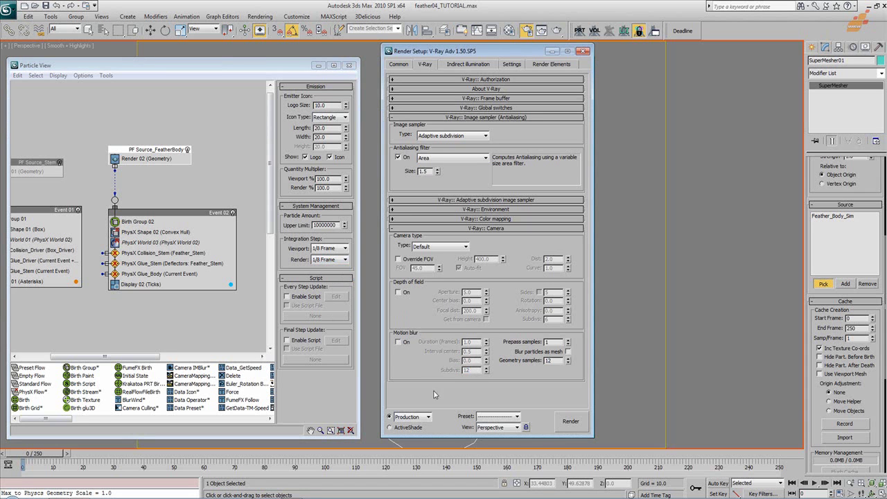
double_click(551, 361)
text(2)
click(406, 343)
double_click(471, 370)
text(6)
click(398, 342)
click(583, 51)
- Enable interpolation for both the displayed cache and the render cache of SuperMesher01
middle_drag(183, 203, 174, 197)
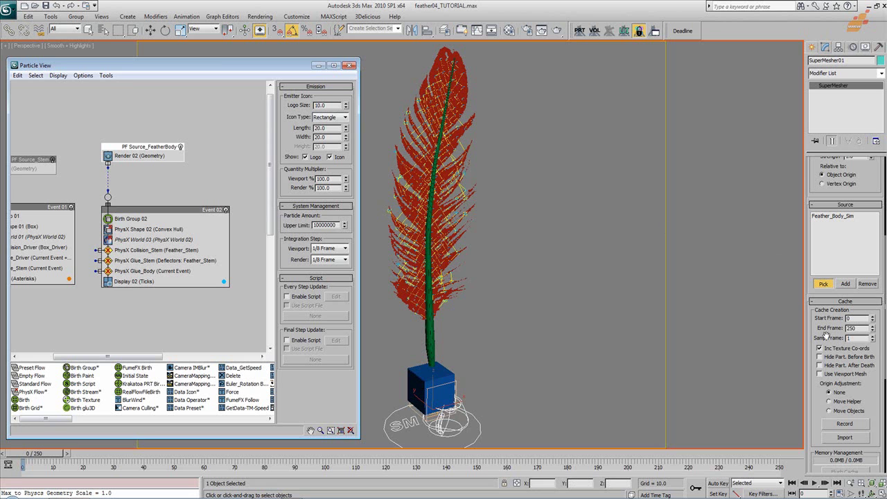
drag(874, 394, 880, 482)
drag(877, 200, 873, 287)
scroll(857, 357, down, 5)
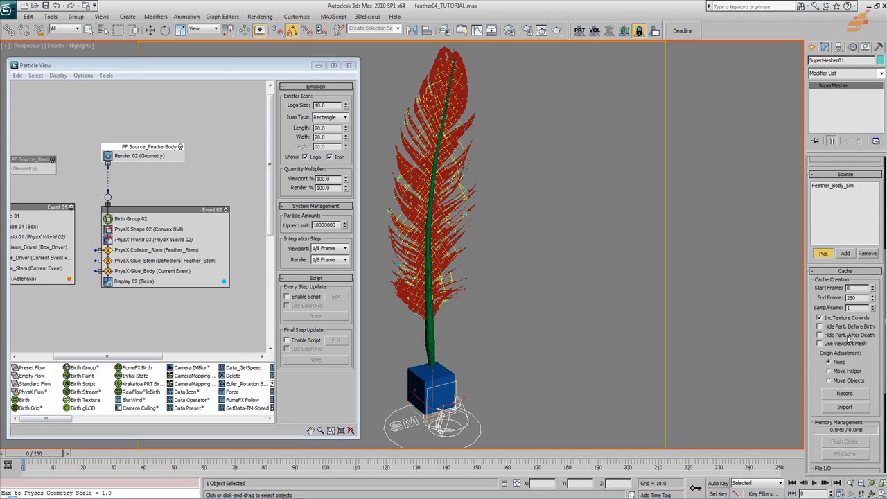
scroll(877, 360, up, 5)
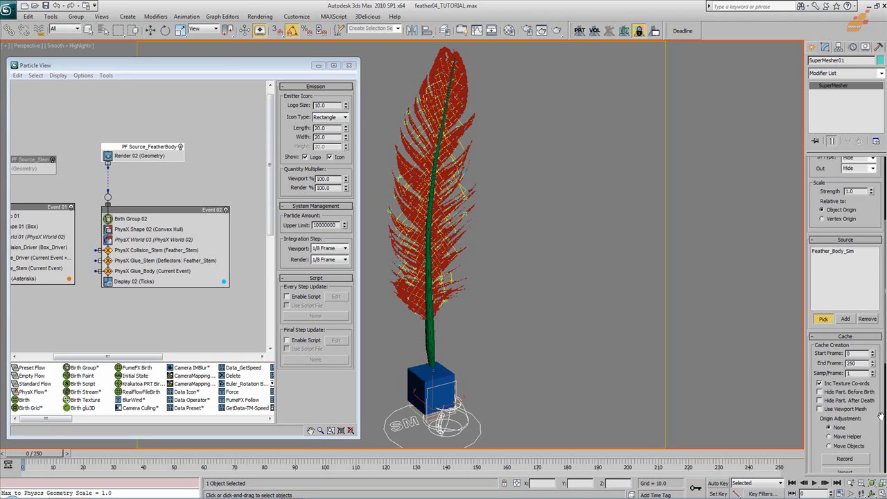
click(830, 218)
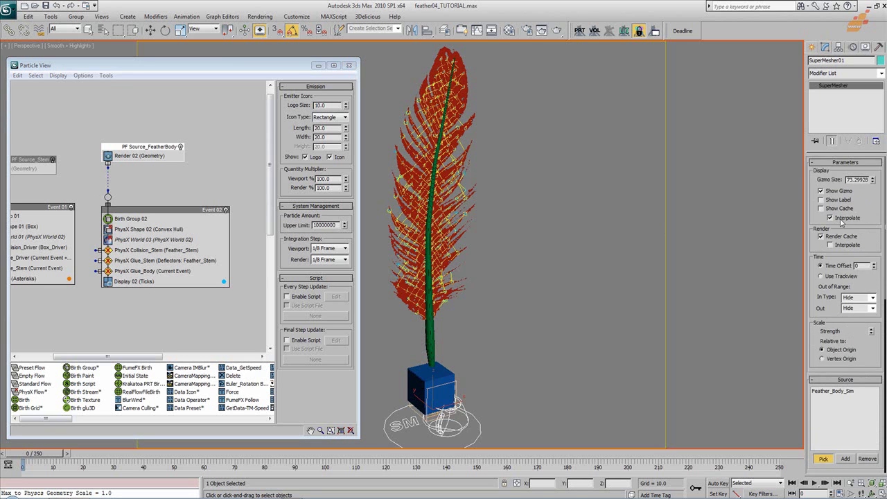
click(831, 244)
- Record the SuperMesher cache of Feather_Body_Sim to a Boomer Mesh file named Feather_Body_Tutorial
drag(869, 212, 869, 195)
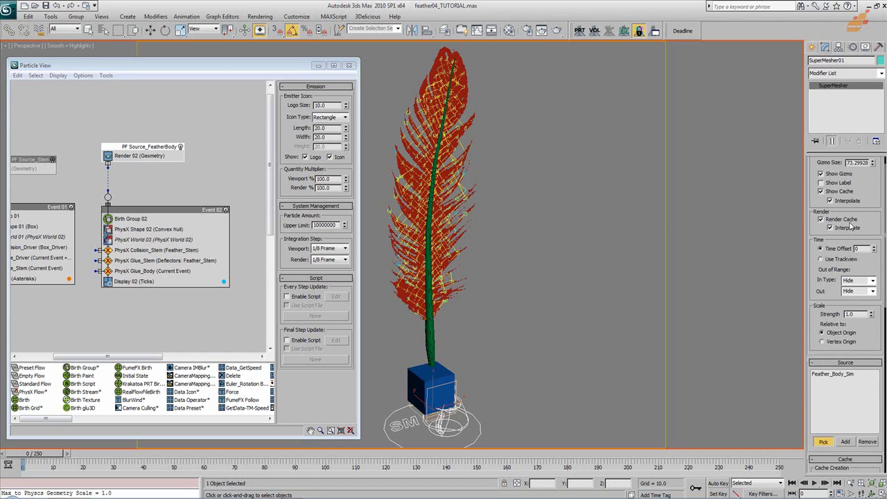
scroll(877, 216, down, 3)
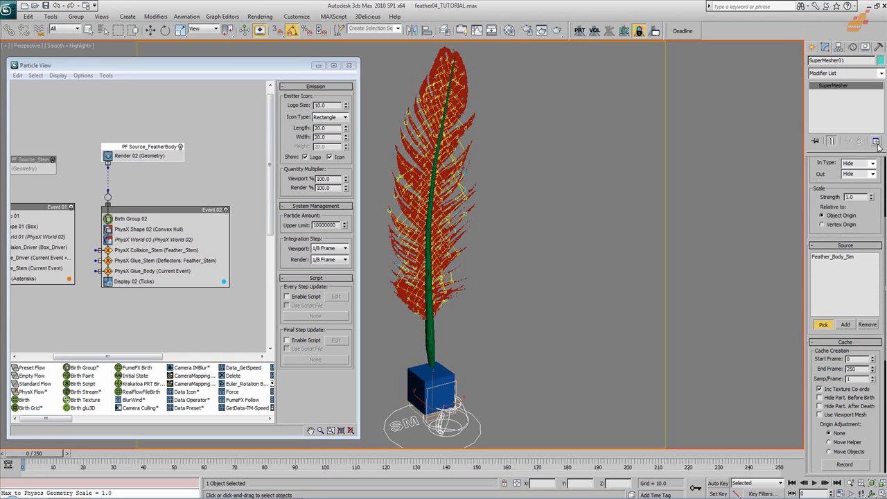
scroll(875, 220, up, 3)
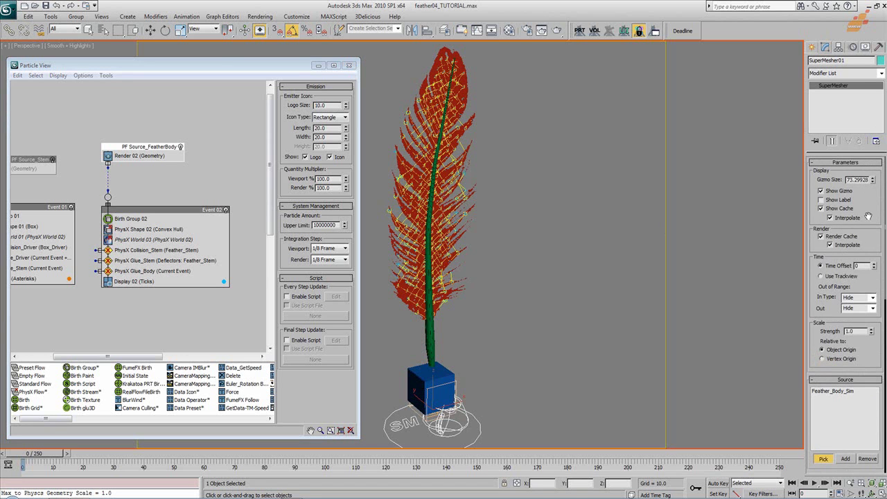
scroll(866, 216, down, 3)
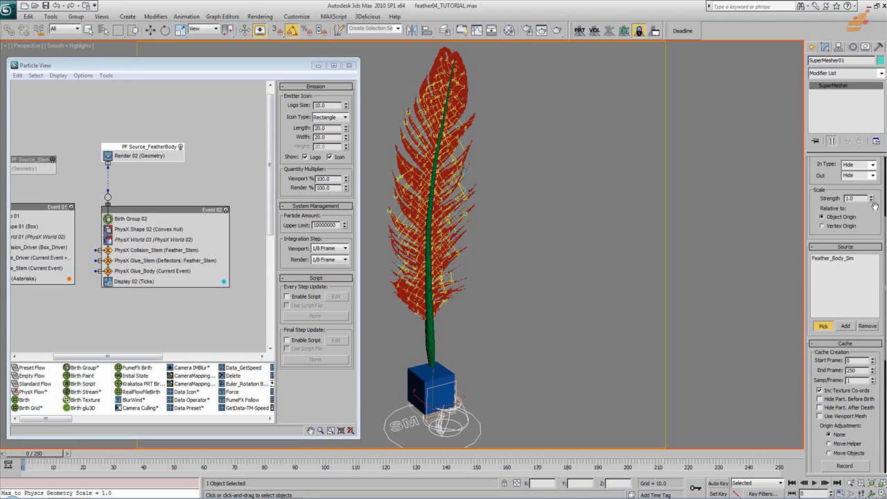
scroll(871, 199, up, 2)
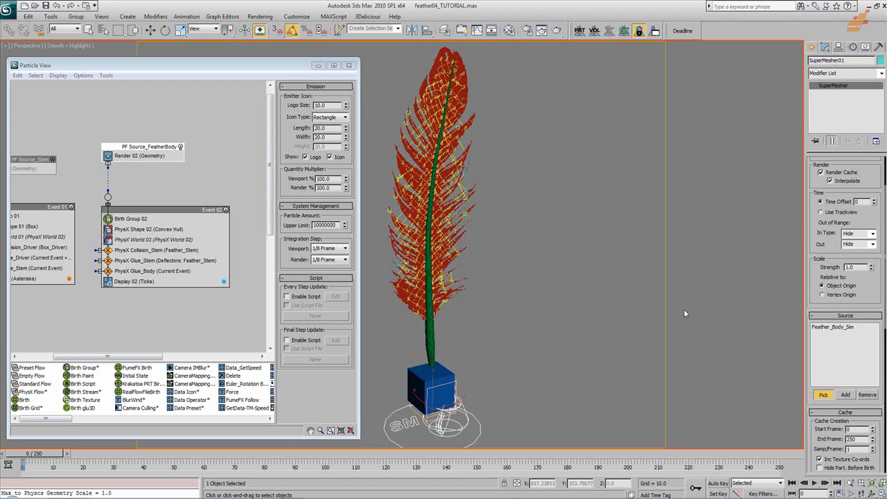
scroll(872, 285, down, 6)
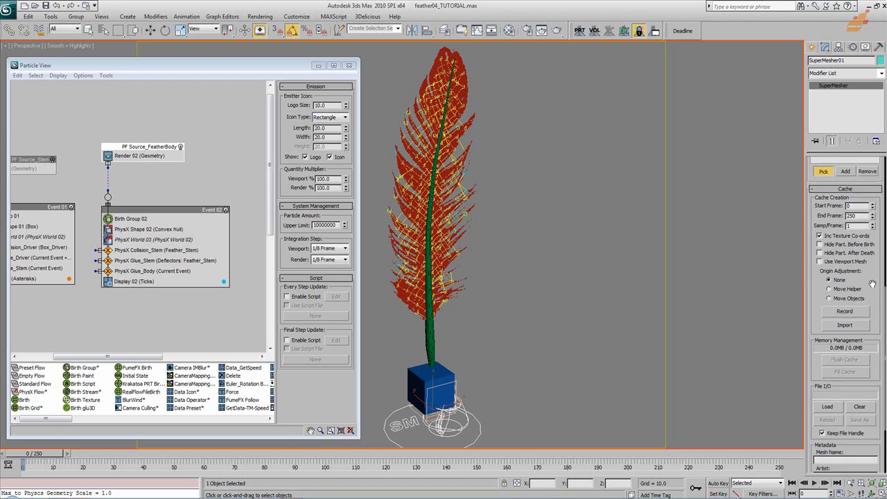
scroll(871, 285, down, 1)
click(844, 293)
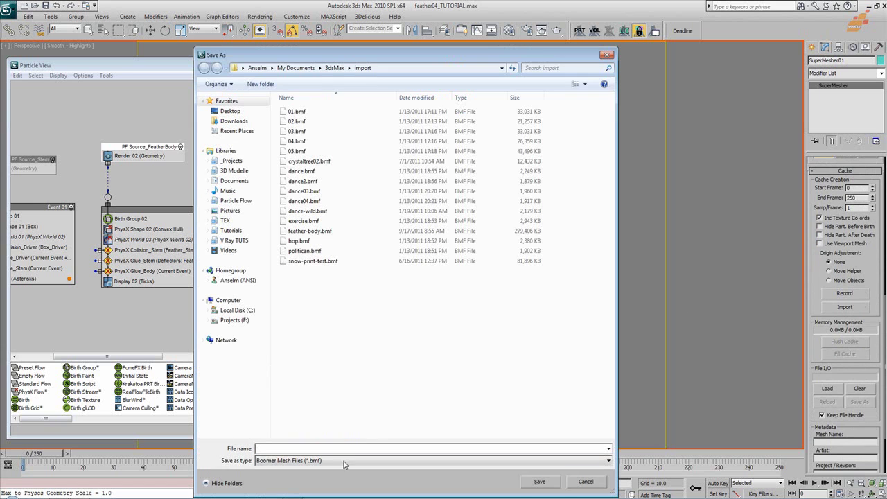
text(Feather_Body)
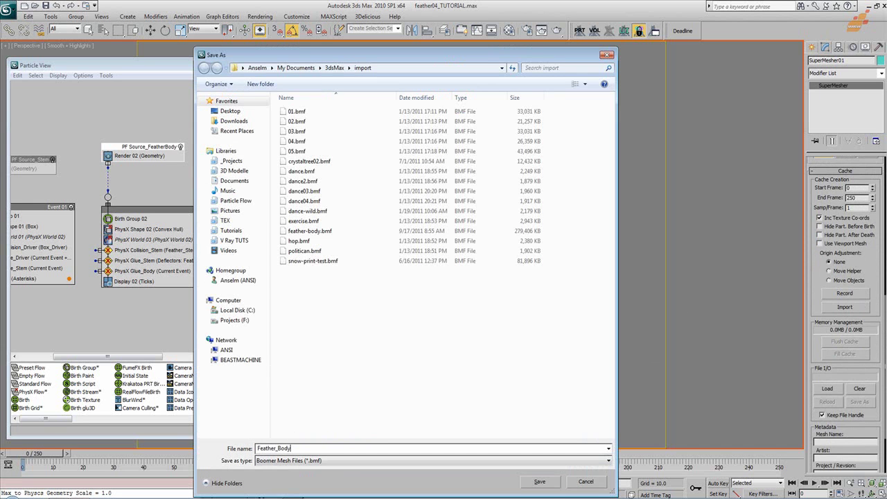
text(_Tutorial)
key(Return)
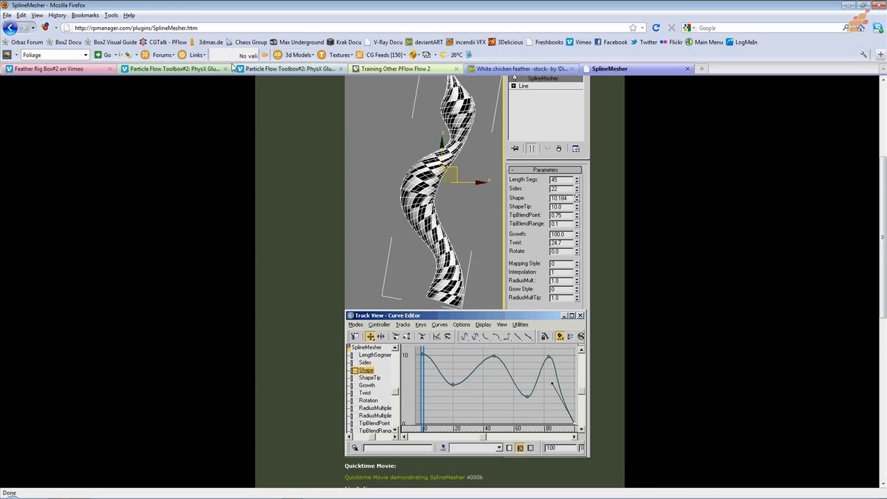
- Bring up the Feather Rig Box#2 Vimeo page among the tabs open in Firefox
click(176, 69)
key(ctrl+Page_Up)
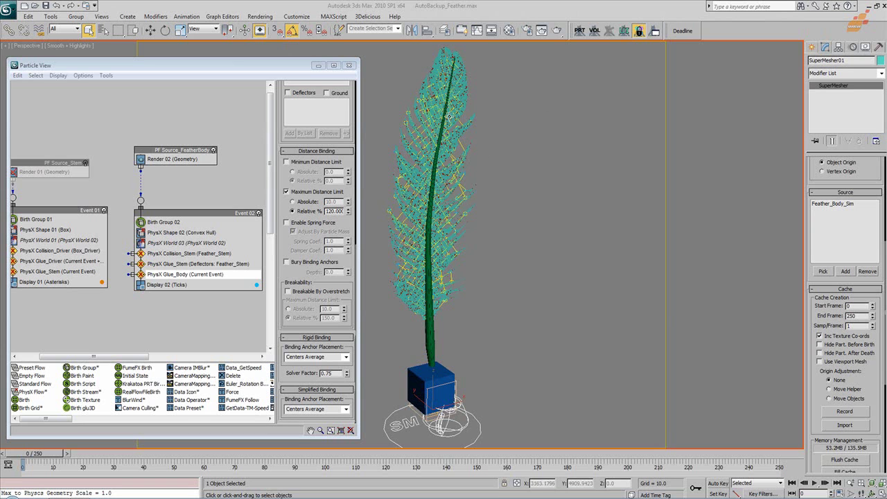
- Back in 3ds Max, rename the SuperMesher as SuperMesher_FeatherBody and turn off PF Source_FeatherBody
click(854, 61)
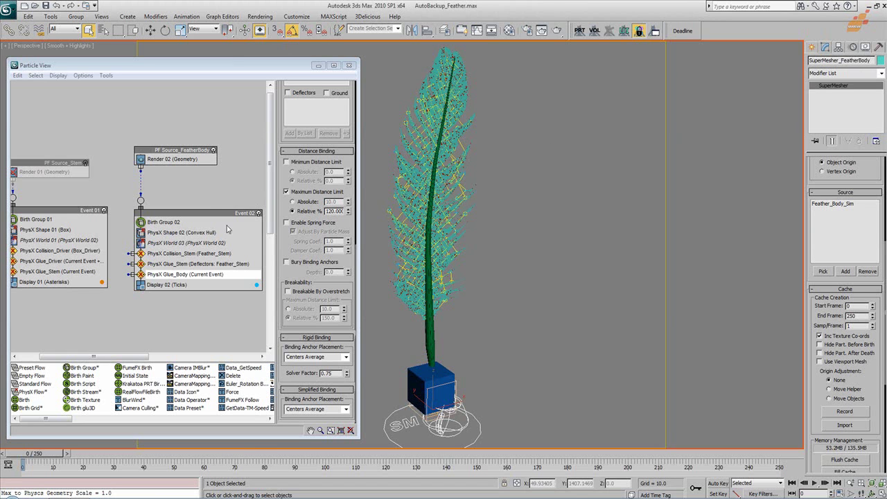
middle_drag(203, 224, 174, 230)
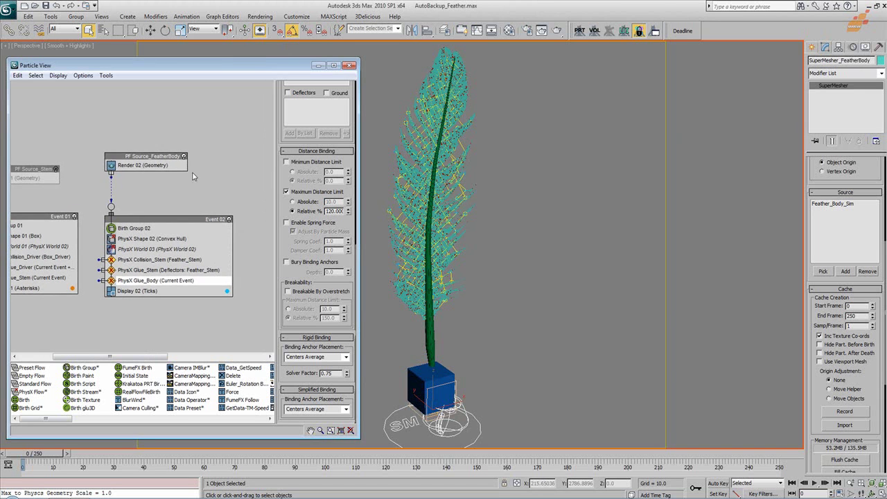
click(184, 160)
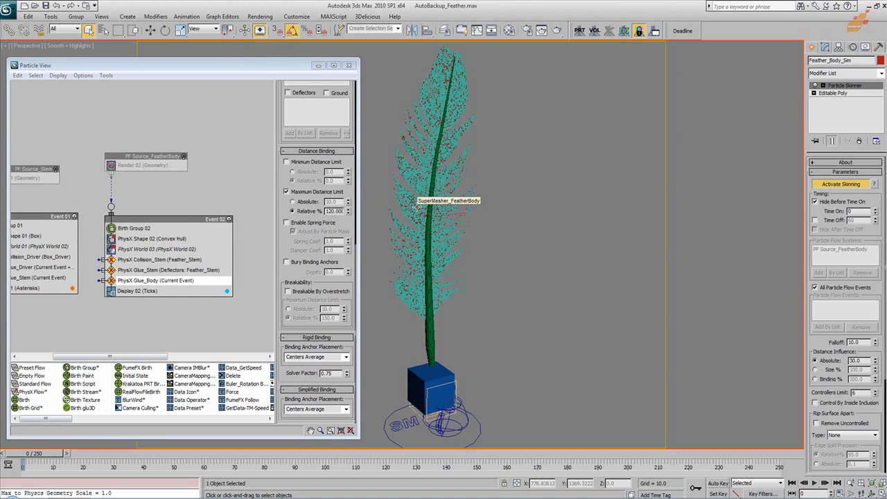
- Hide the Feather_Body_Sim mesh so only the cached feather body is displayed
right_click(416, 202)
click(447, 178)
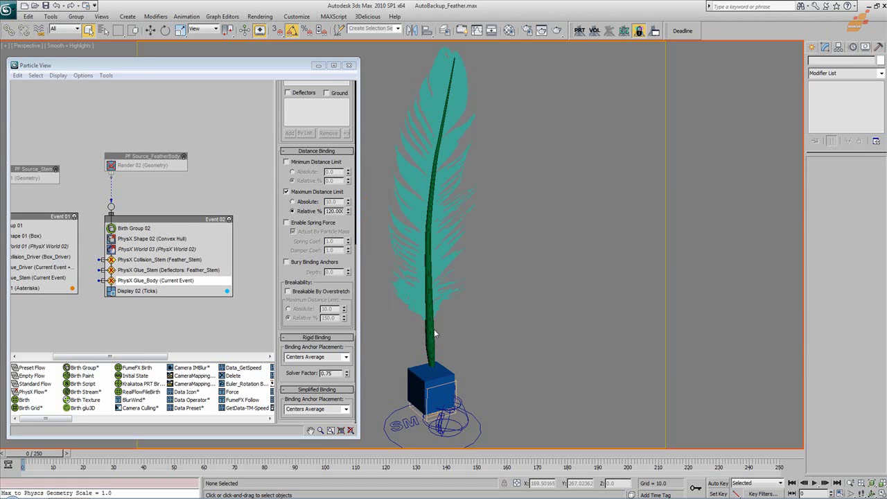
- Scrub the cached feather animation to frame 250, close Particle View, and inspect the feather up close at frame 0
drag(48, 456, 790, 451)
click(348, 65)
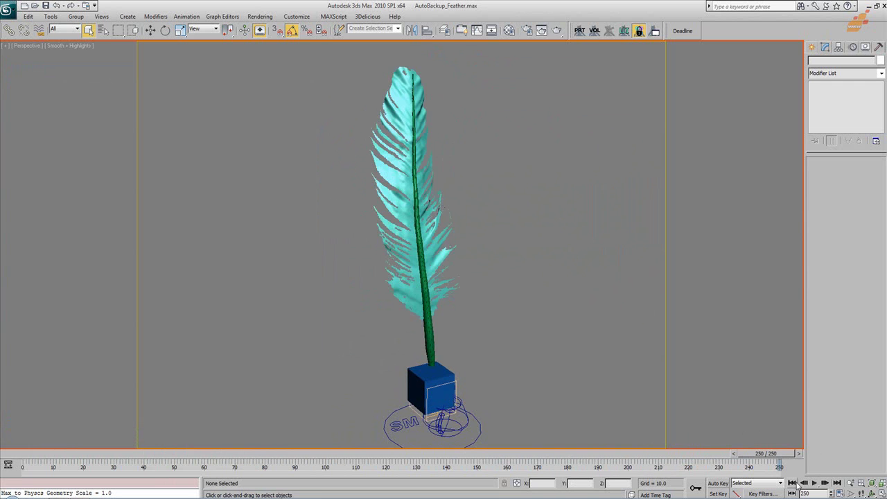
click(792, 483)
scroll(479, 239, up, 5)
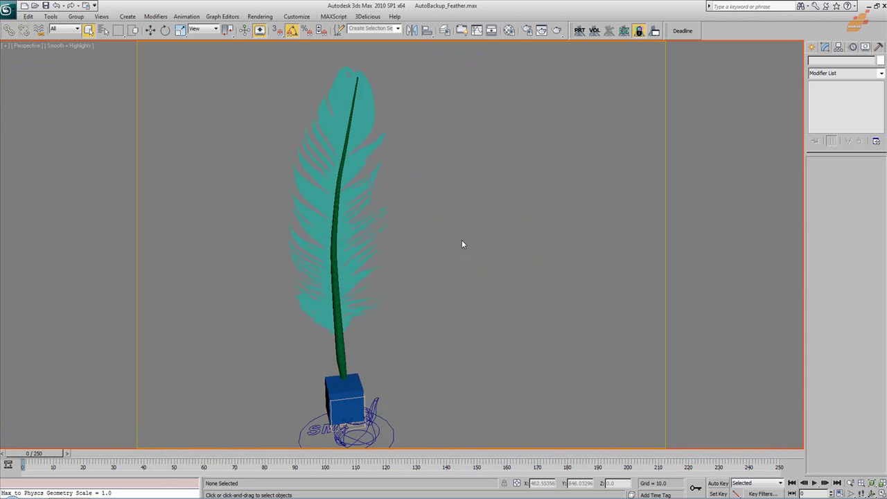
scroll(437, 267, down, 8)
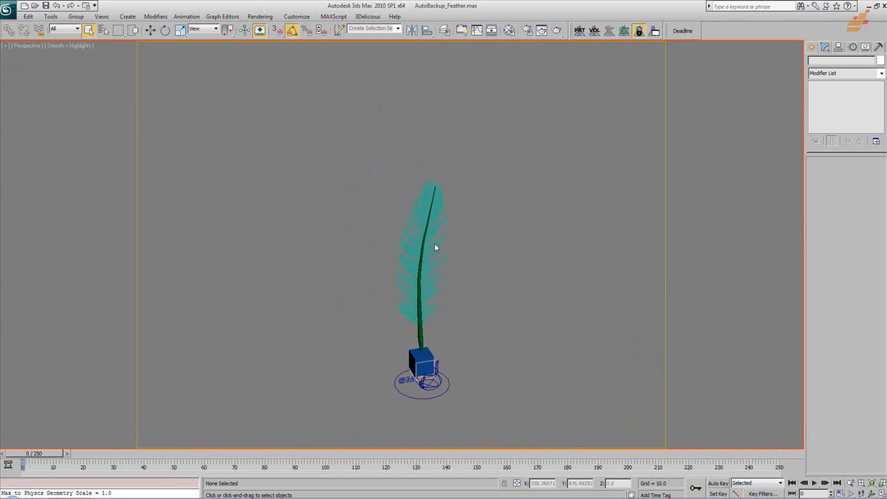
scroll(447, 276, up, 3)
scroll(447, 276, up, 4)
middle_drag(447, 277, 411, 261)
scroll(434, 283, down, 4)
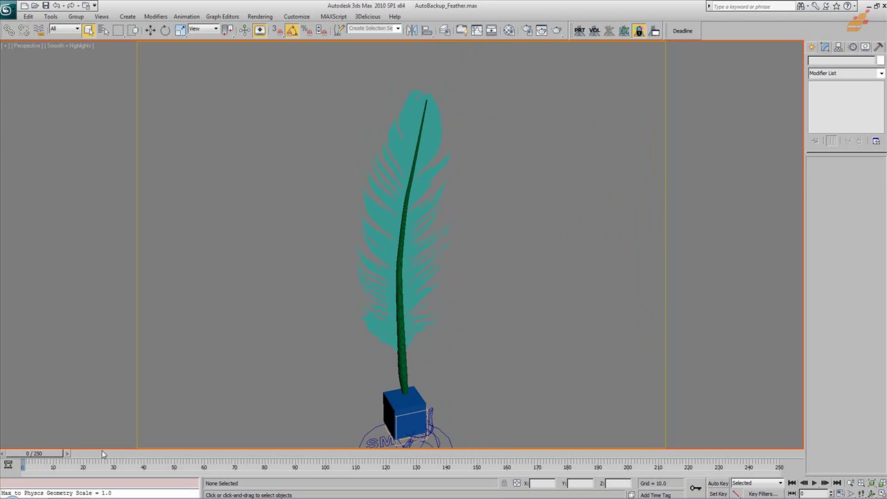
drag(49, 454, 28, 415)
- Select Feather_Stem, scrub through its cached motion together with the feather body, and return to frame 0
click(398, 379)
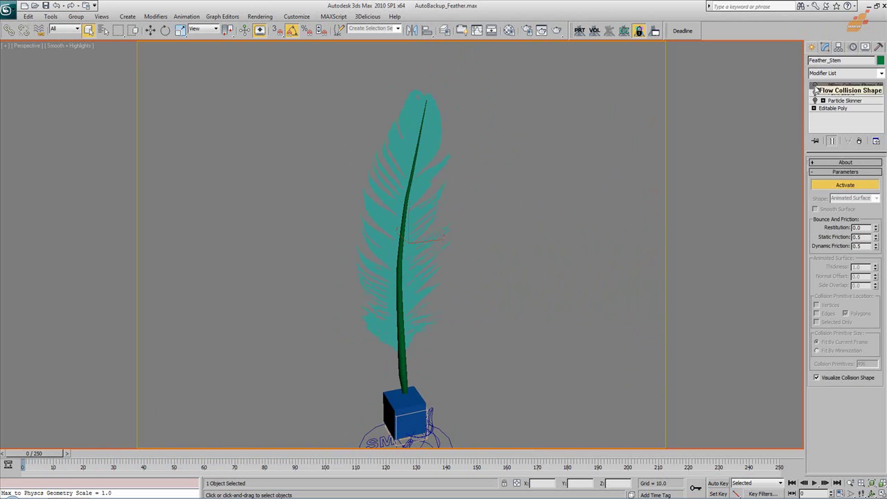
mouse_move(491, 311)
middle_down()
mouse_move(492, 289)
mouse_move(481, 303)
middle_up()
drag(35, 454, 641, 419)
click(791, 483)
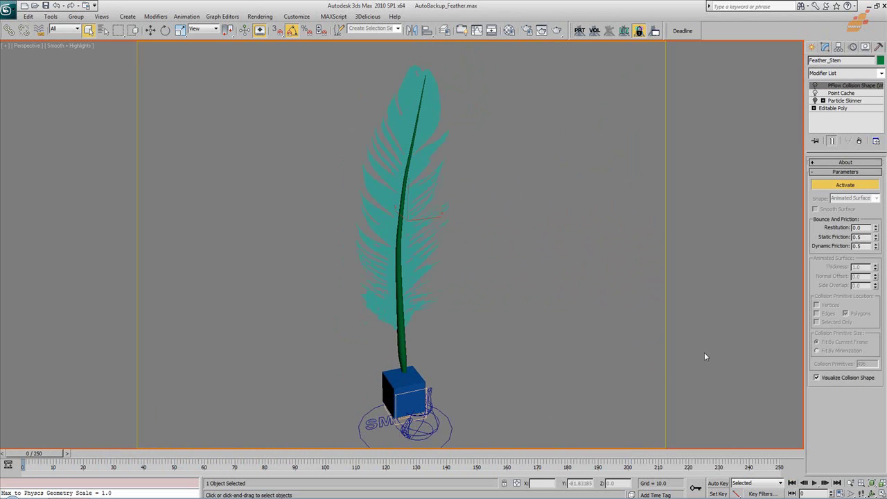
- Apply the textured 01 - Default material from the Material Editor to the cached feather body
click(509, 31)
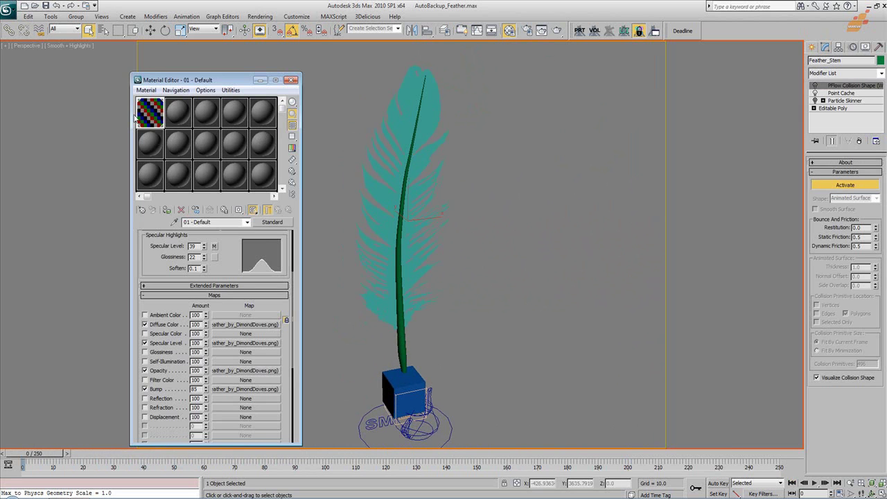
click(250, 324)
drag(150, 113, 410, 117)
alt+middle_drag(454, 257, 453, 235)
scroll(455, 272, up, 3)
scroll(455, 272, down, 3)
- Review the 01 - Default material's maps and open the Diffuse Color bitmap's settings
click(278, 209)
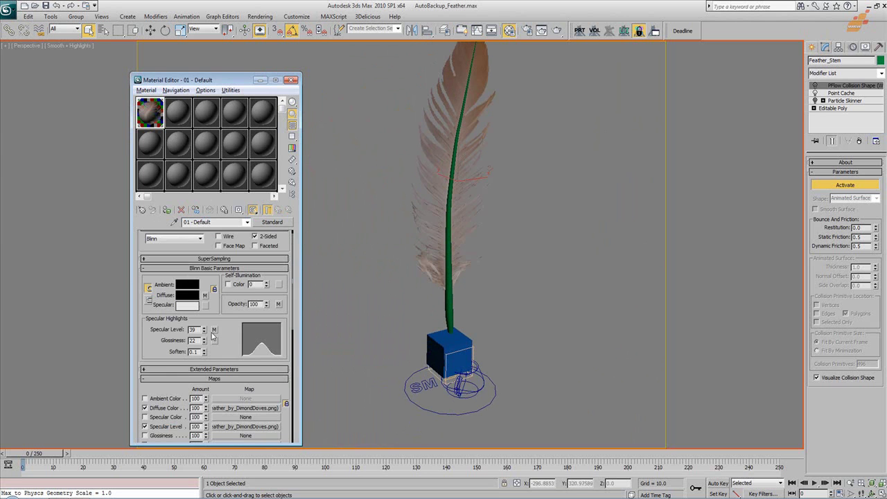
scroll(230, 340, down, 5)
alt+middle_drag(447, 278, 442, 288)
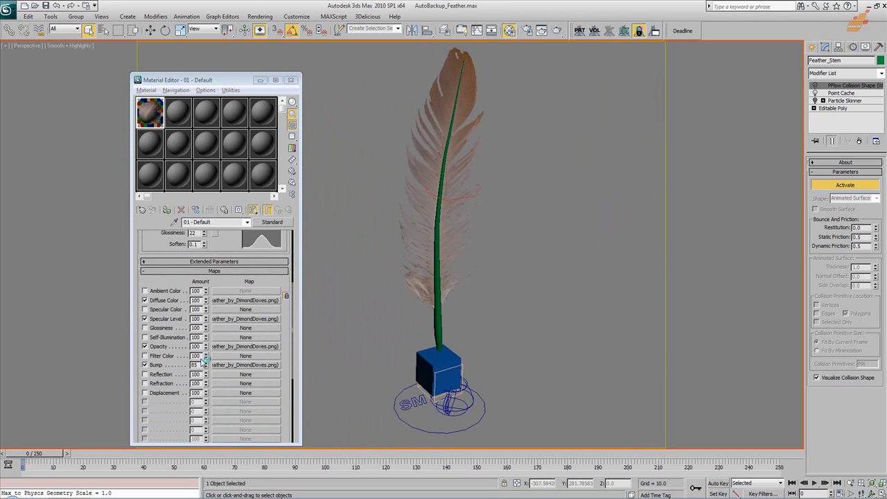
click(236, 300)
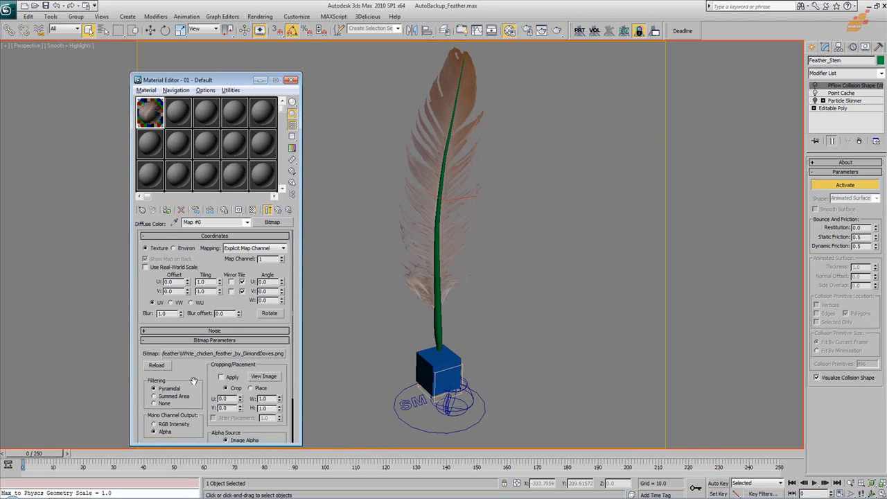
- Review the bitmap's filtering and alpha settings, close the Material Editor, and scrub the textured feather animation to frame 250
scroll(190, 360, down, 3)
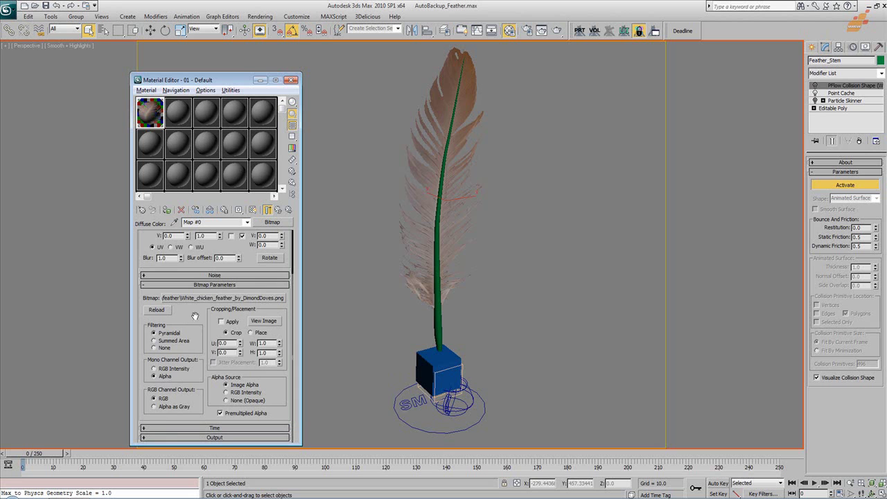
middle_drag(461, 231, 436, 249)
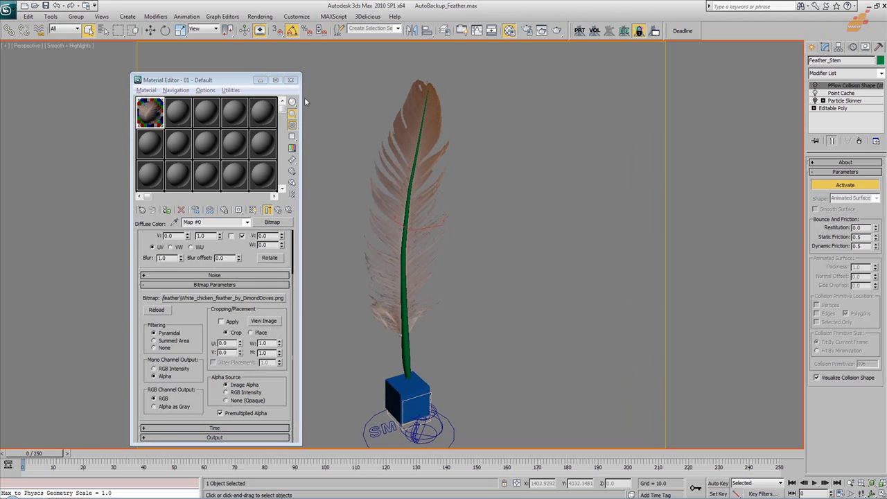
key(m)
drag(62, 459, 773, 379)
middle_drag(579, 303, 582, 295)
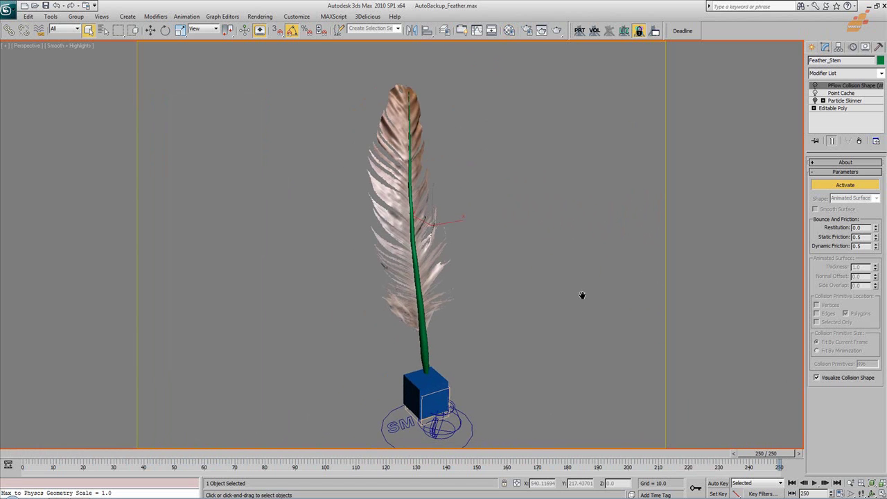
- Switch to Firefox and look through the newest videos of the Particle Flow Toolboxes (by Orbaz) group on Vimeo
key(alt+Tab)
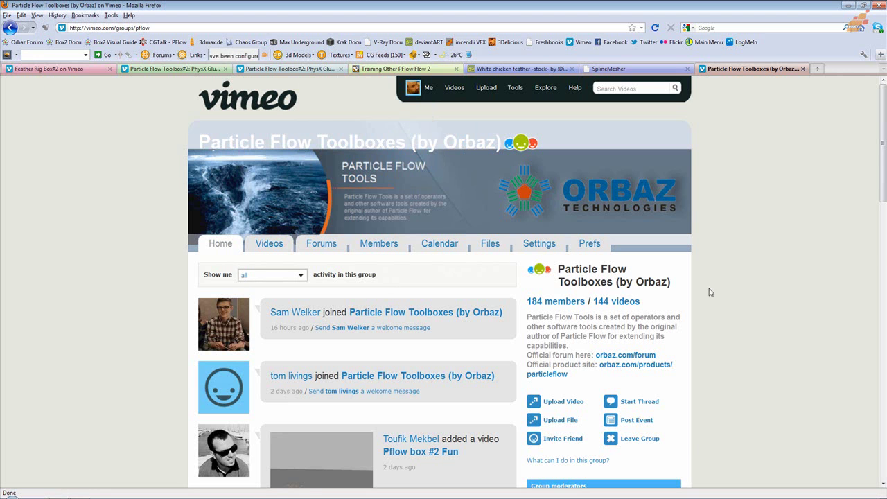
scroll(766, 297, down, 5)
scroll(767, 296, up, 5)
click(272, 248)
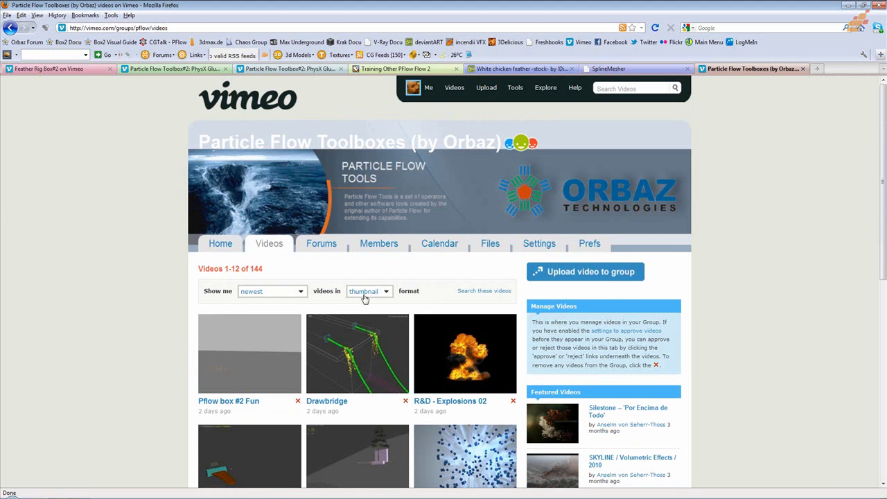
scroll(375, 287, down, 5)
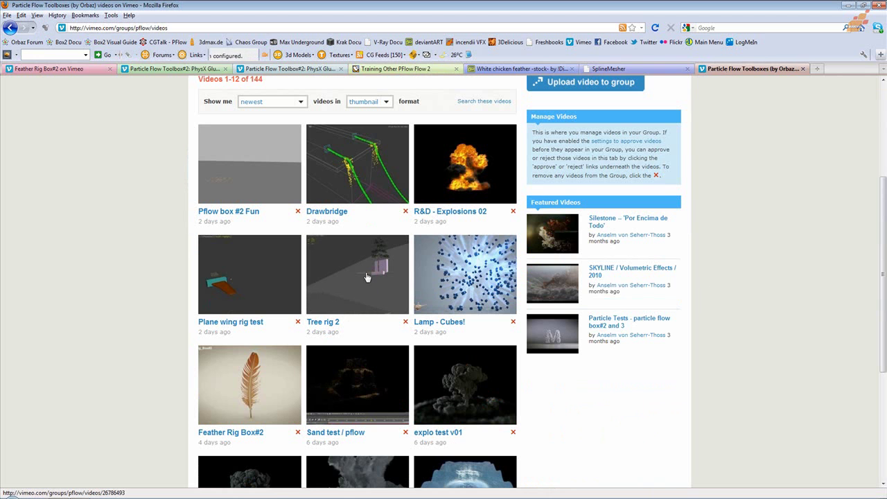
- Open the Tree rig 2 video in its own browser tab, play it, and return to the group's home page
middle_click(367, 277)
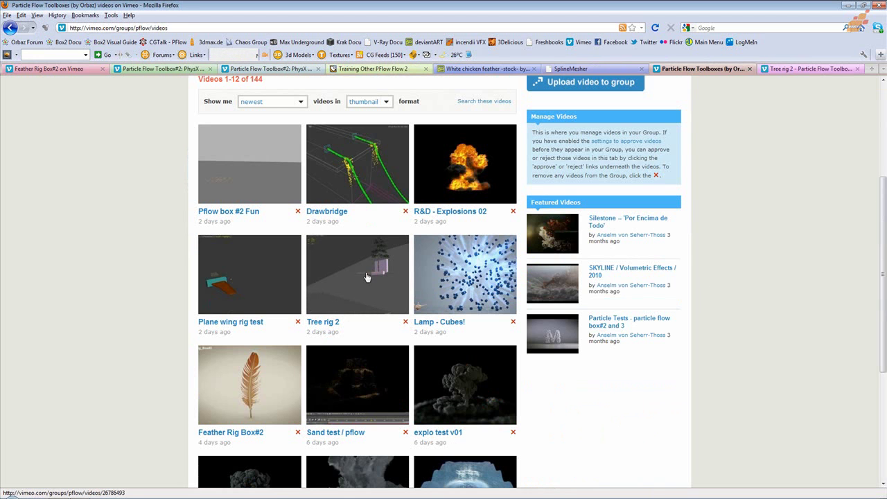
click(807, 68)
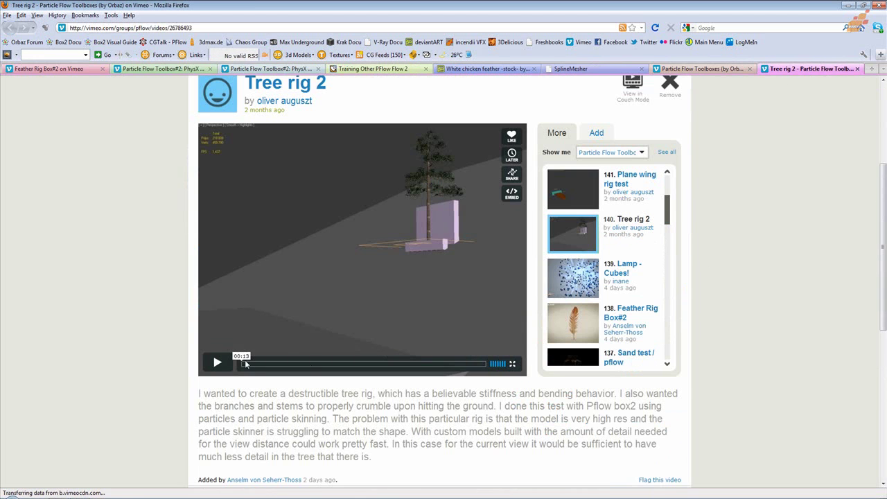
click(217, 363)
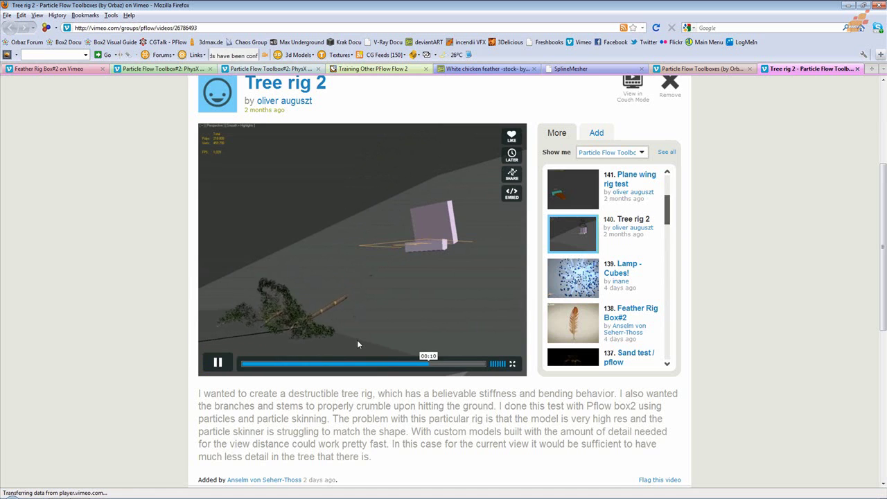
scroll(357, 344, up, 3)
scroll(358, 344, down, 3)
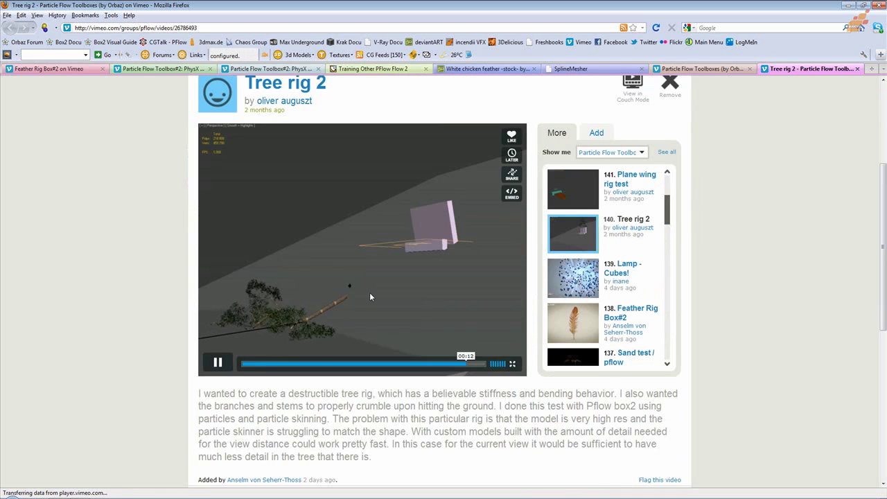
scroll(369, 293, up, 3)
click(219, 244)
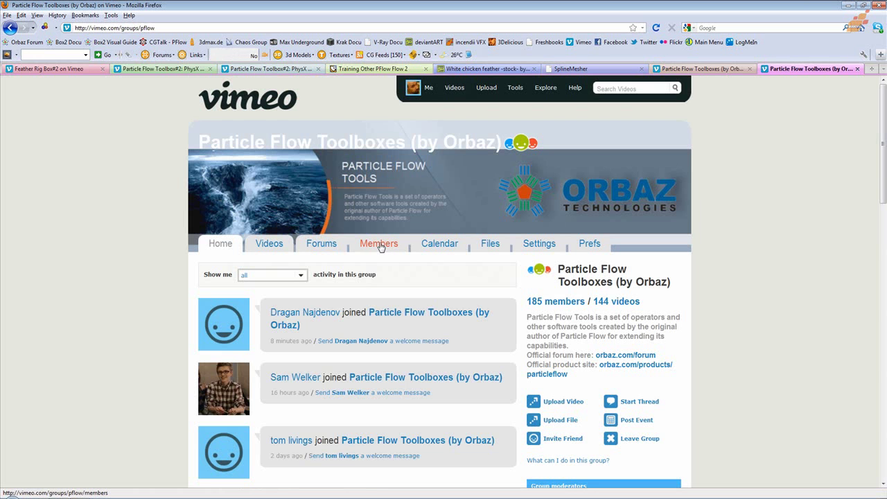
- Read the Particle Flow Training Material topic from the group's forum in a separate browser tab, and close that tab
click(325, 246)
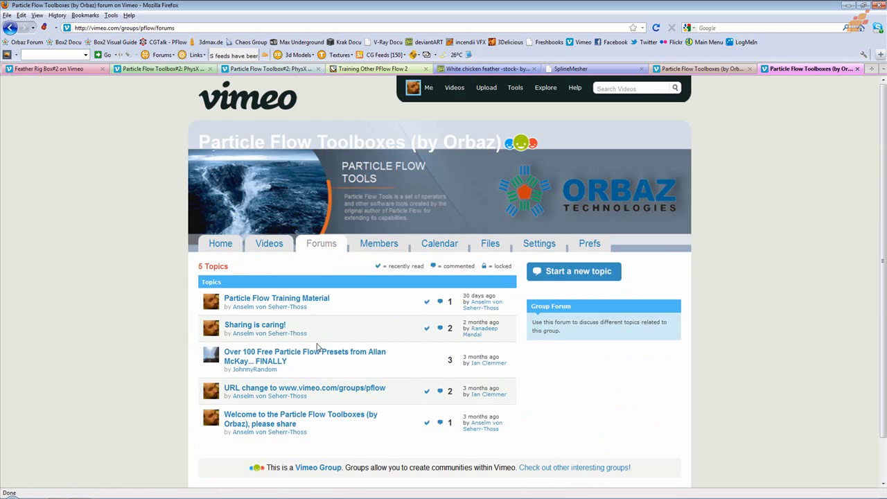
middle_click(320, 302)
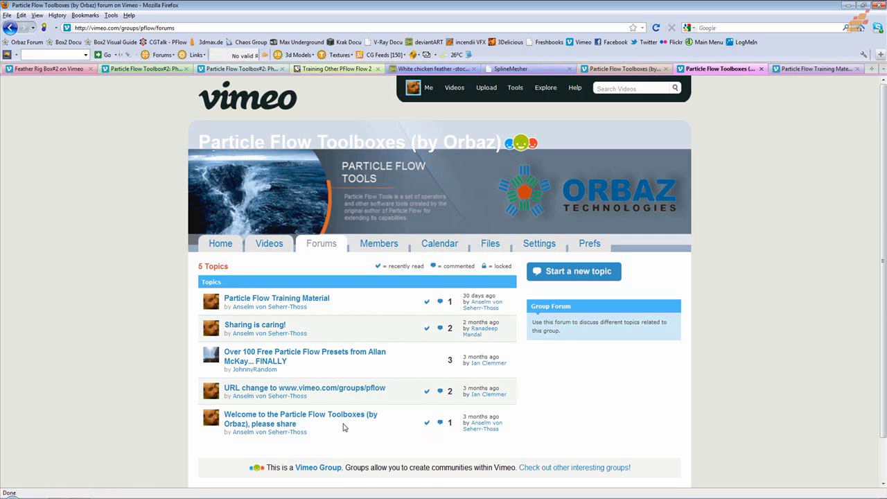
click(815, 68)
scroll(574, 326, down, 5)
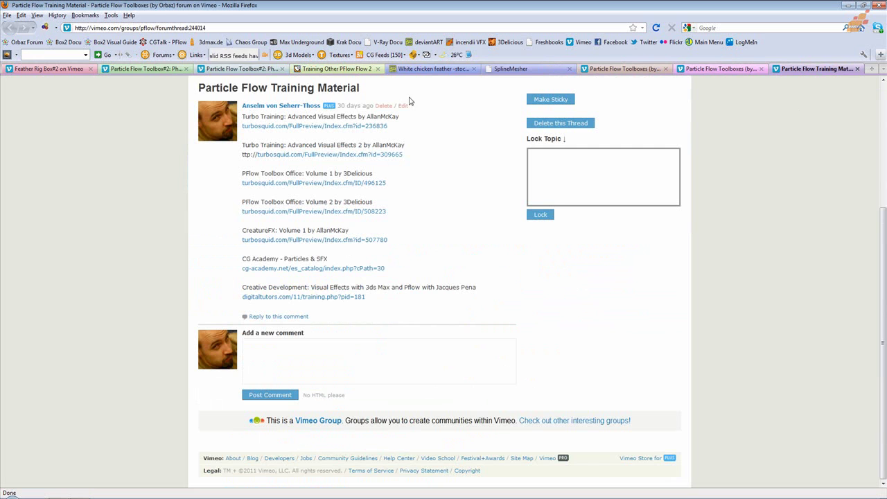
scroll(401, 295, up, 5)
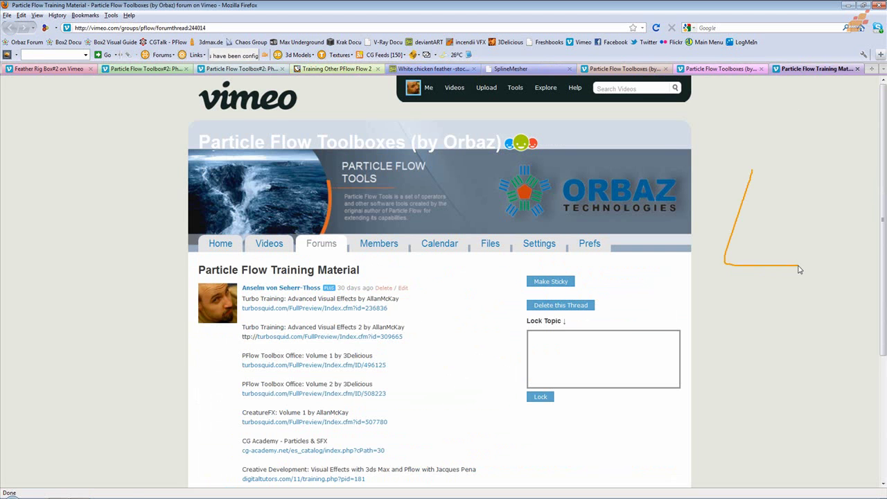
key(ctrl+w)
- Examine the scripts shared in the group's files, from Random Particle Mass to Link Lights to Particles, and return to the page start
click(489, 246)
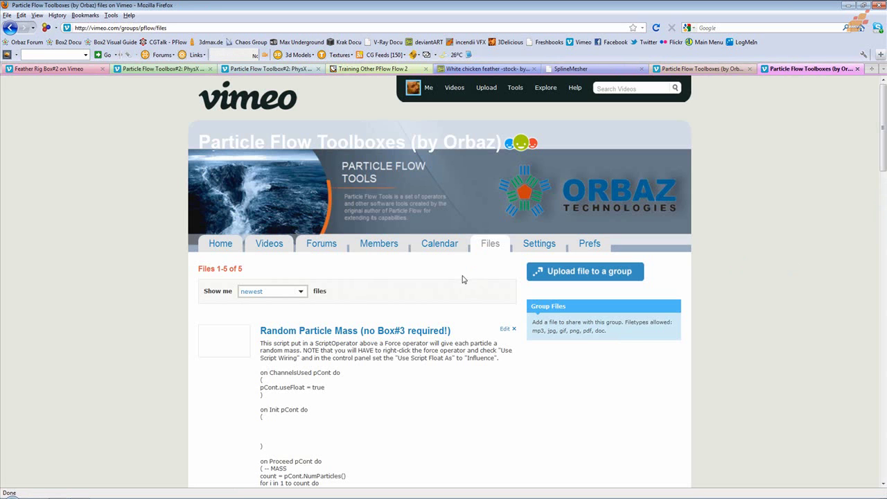
scroll(447, 308, down, 5)
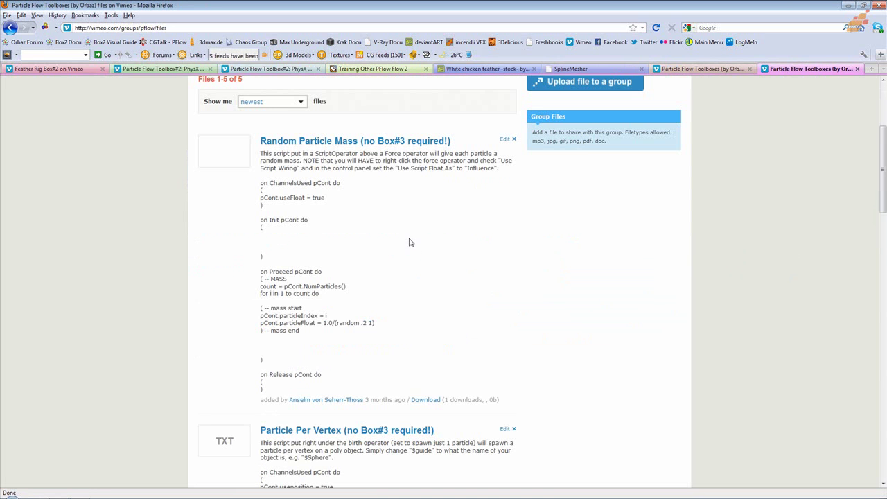
scroll(500, 241, down, 5)
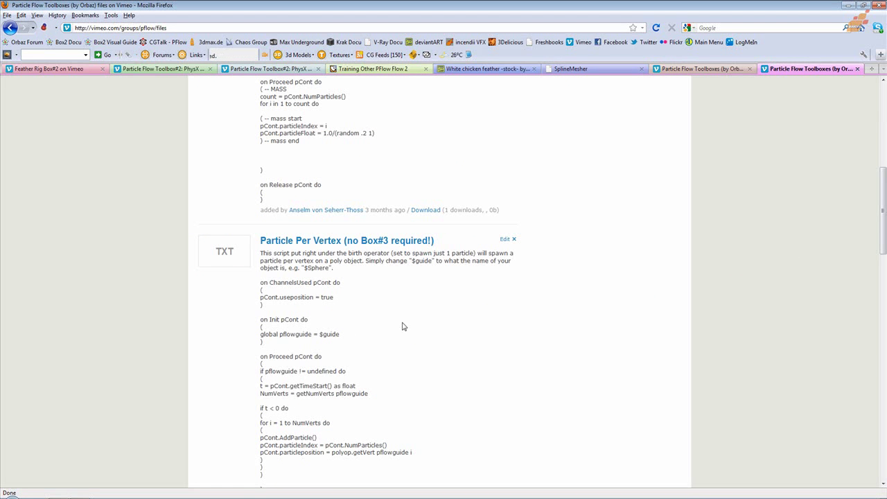
scroll(425, 321, down, 5)
scroll(479, 274, down, 5)
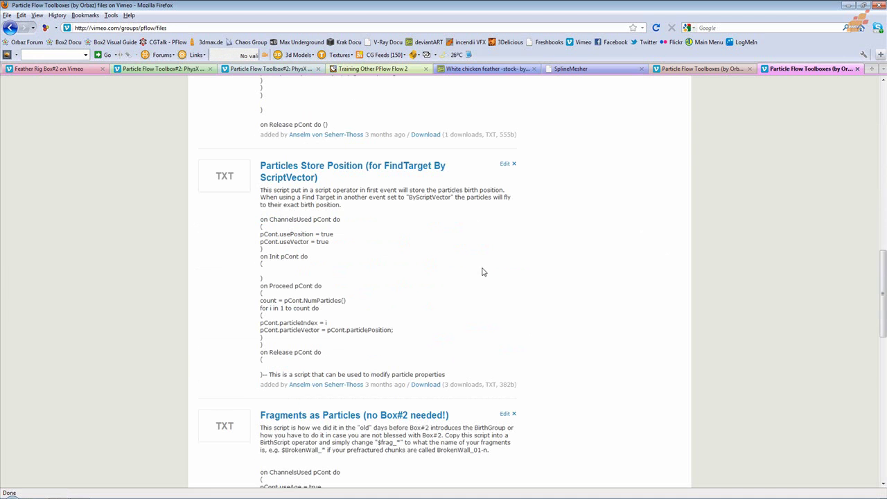
scroll(484, 272, down, 5)
scroll(566, 292, down, 5)
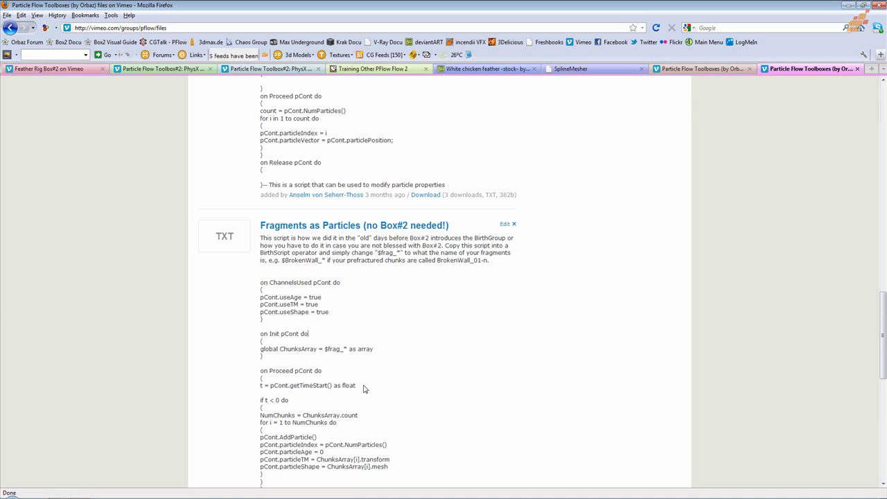
scroll(481, 336, down, 5)
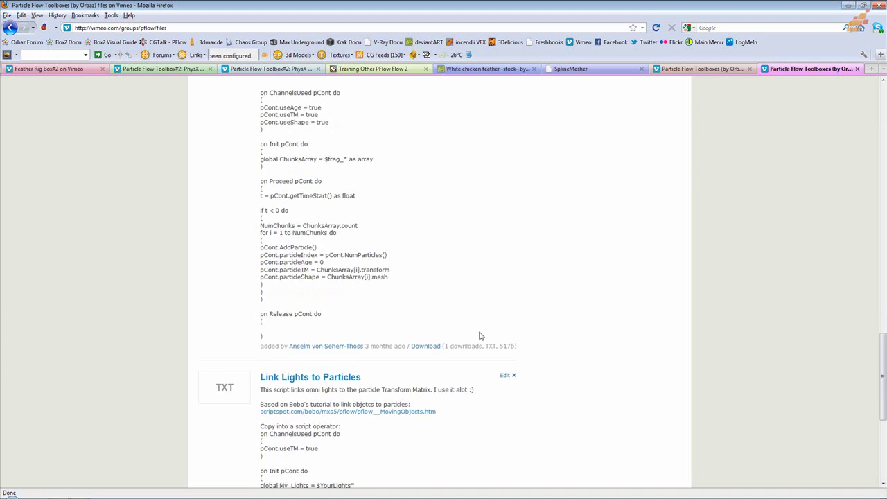
scroll(481, 336, down, 5)
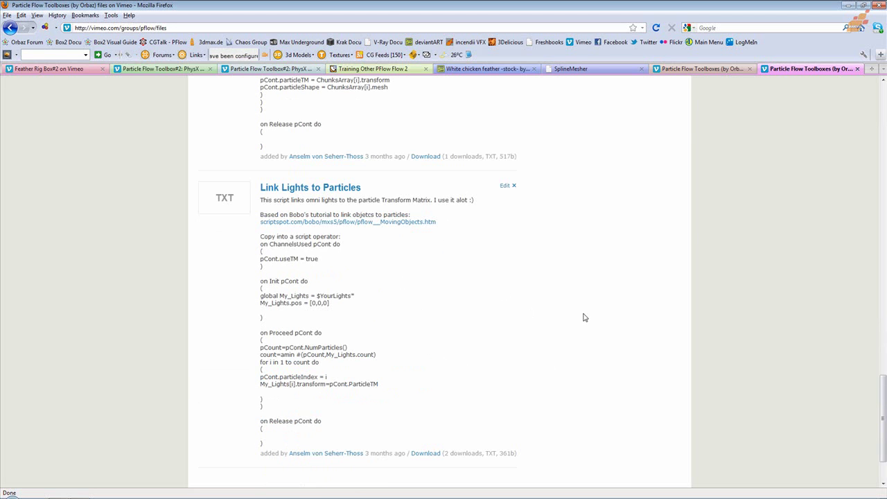
key(Home)
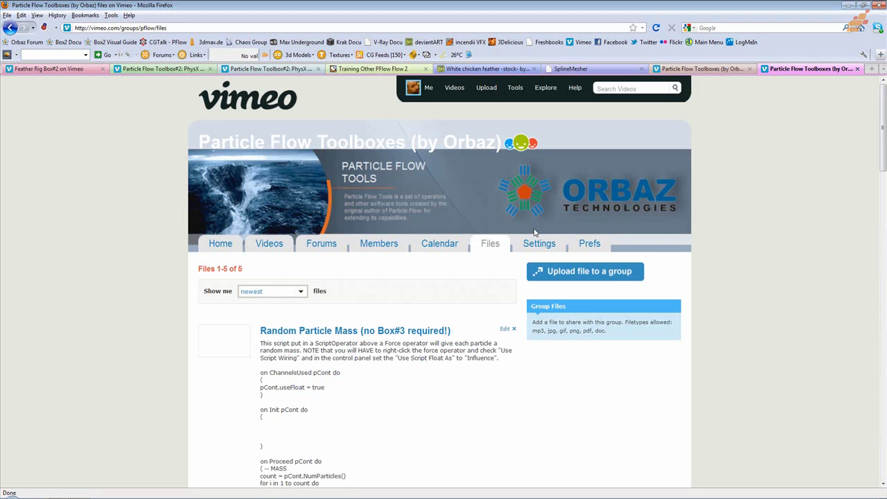
- Browse the first two pages of the group's newest videos and return to the group's home page
click(224, 248)
click(277, 244)
scroll(367, 325, down, 3)
scroll(367, 326, down, 5)
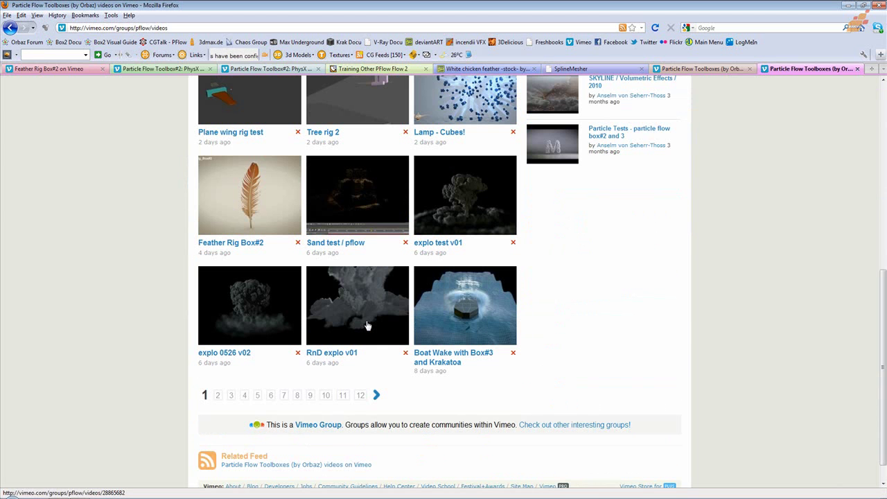
click(218, 395)
scroll(371, 362, down, 5)
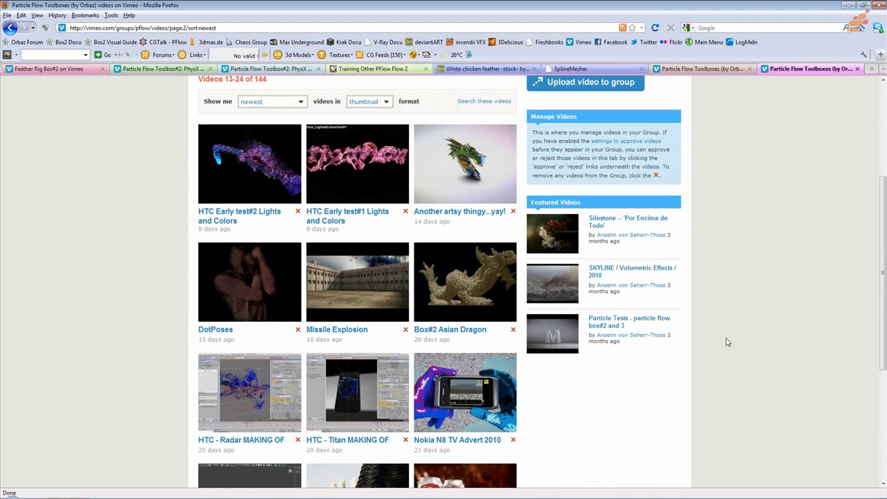
scroll(727, 342, up, 5)
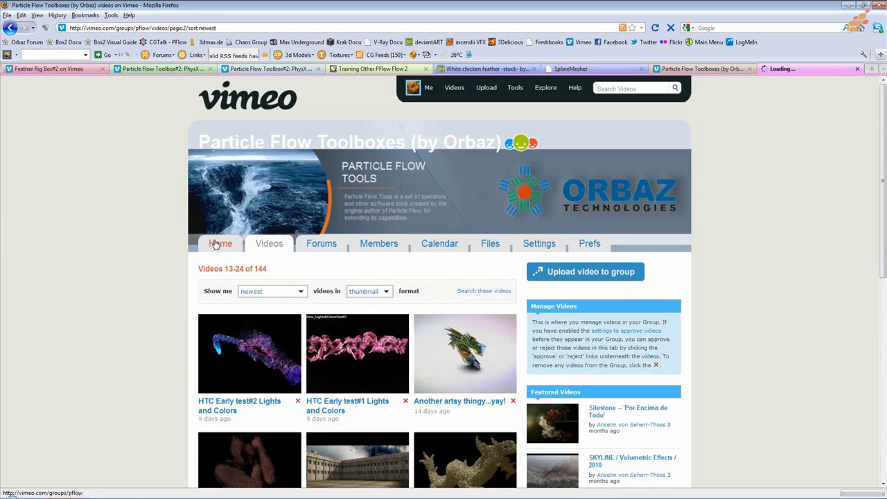
click(215, 242)
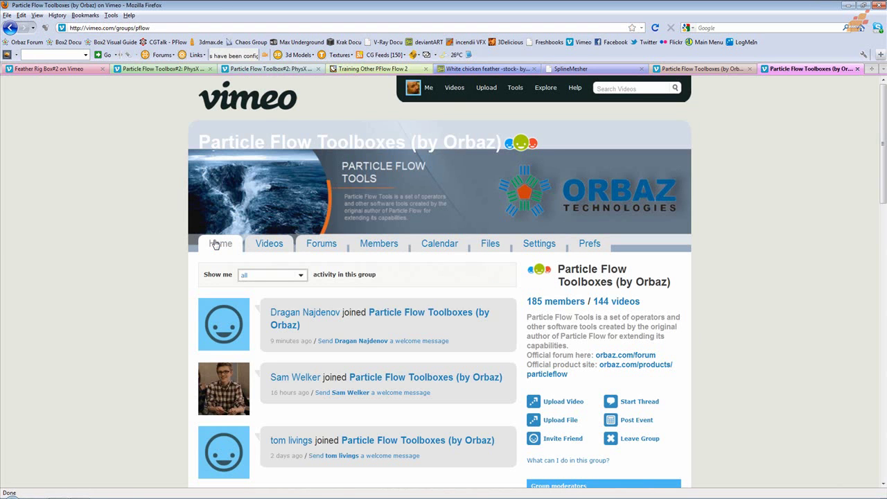